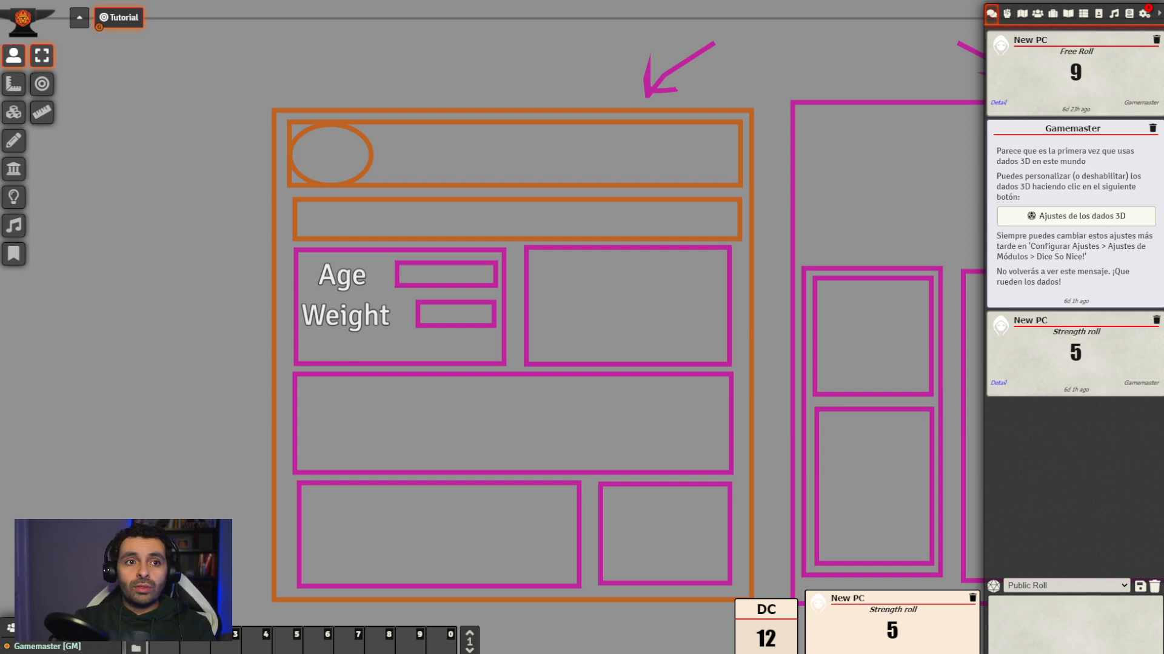
Open the details of the Injury 1 property from the _PROPS template folder and enlarge its window to include the Check Group setting
left_click_drag(852, 169, 753, 149)
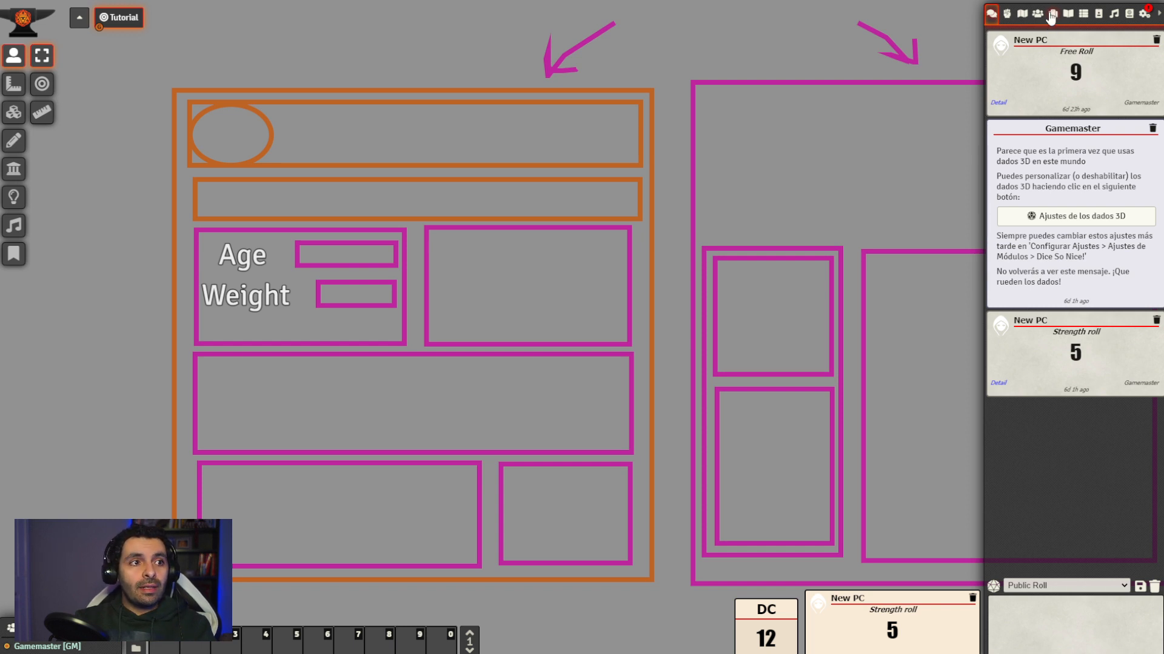
left_click(1052, 15)
left_click(1034, 108)
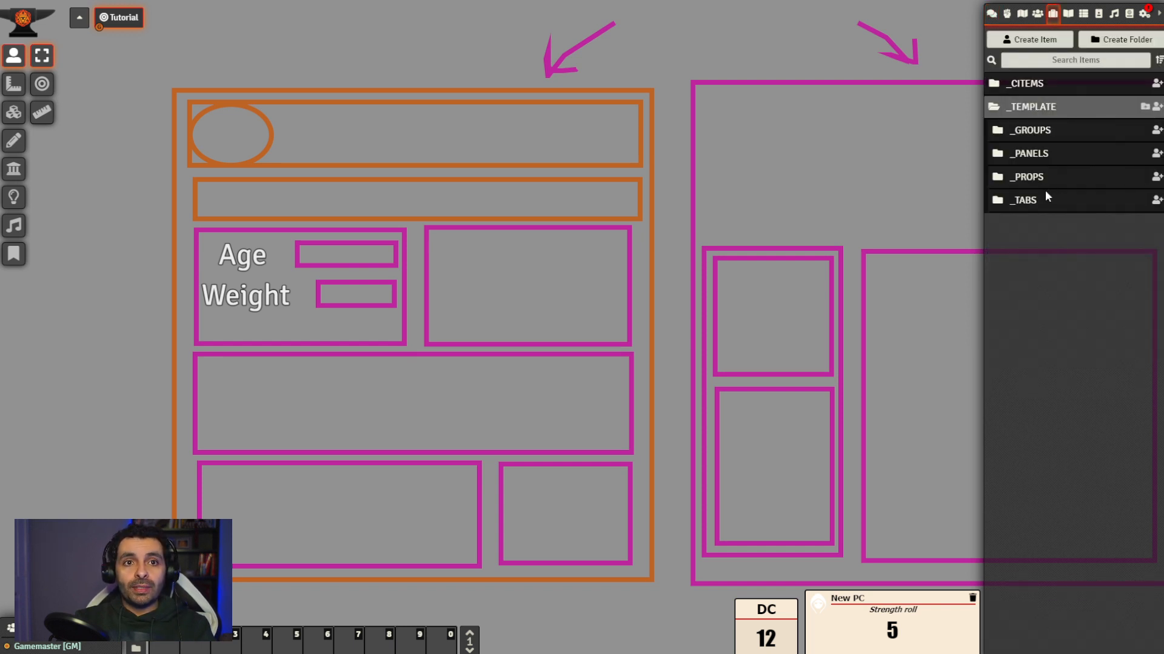
left_click(1030, 177)
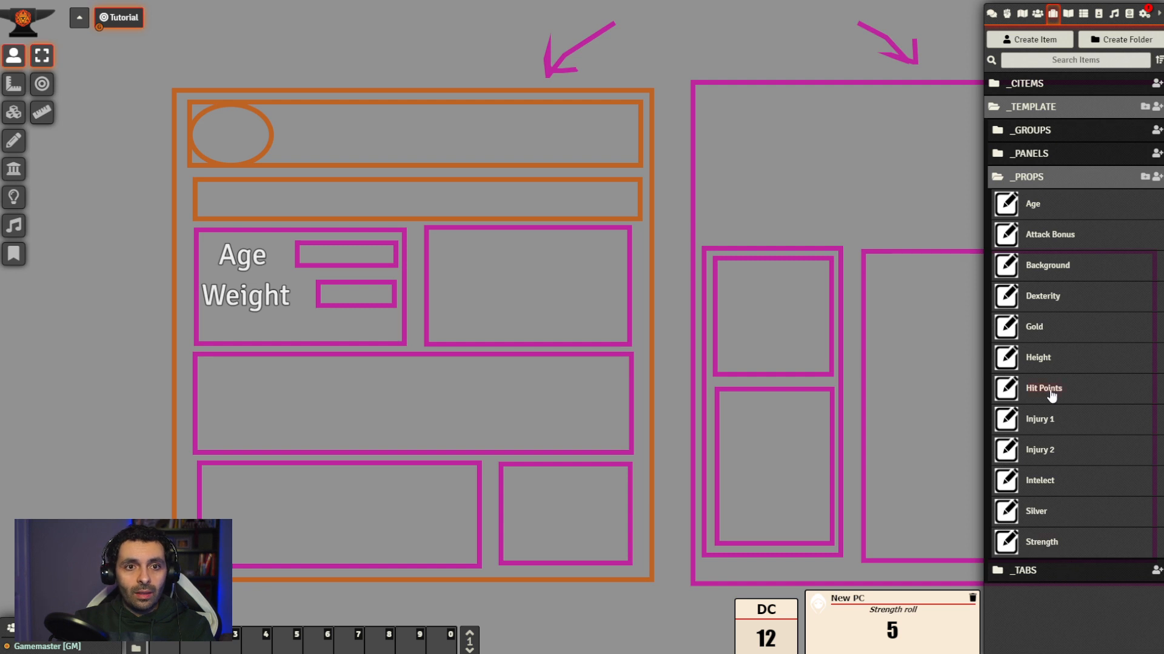
left_click(1036, 422)
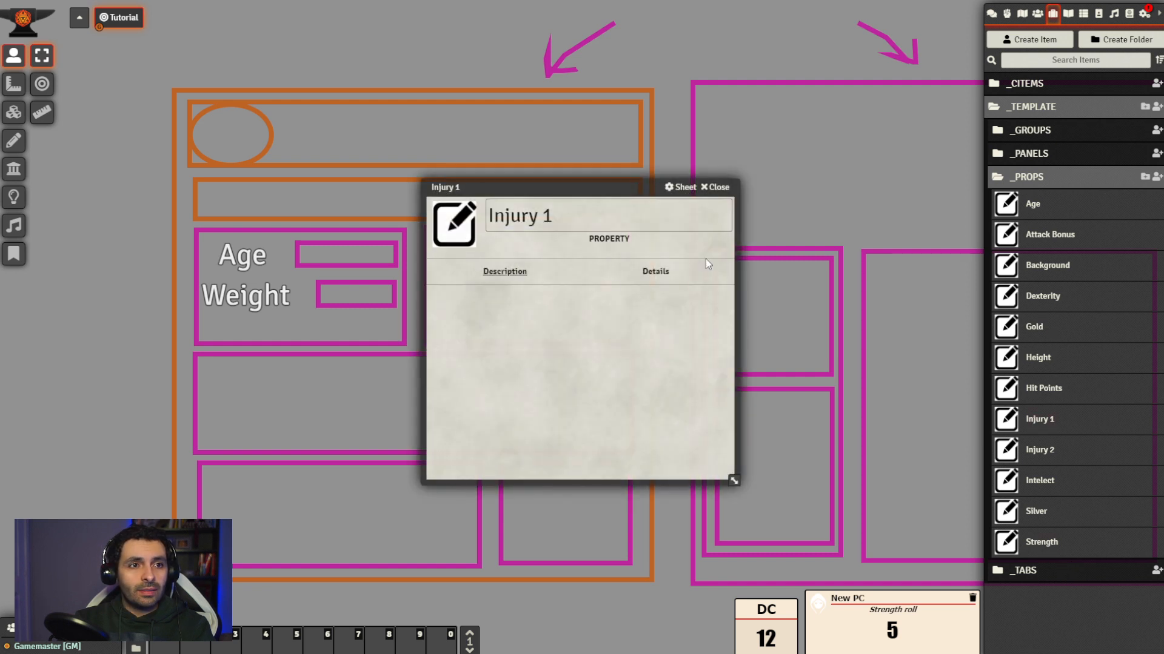
left_click(662, 277)
left_click_drag(592, 198, 656, 156)
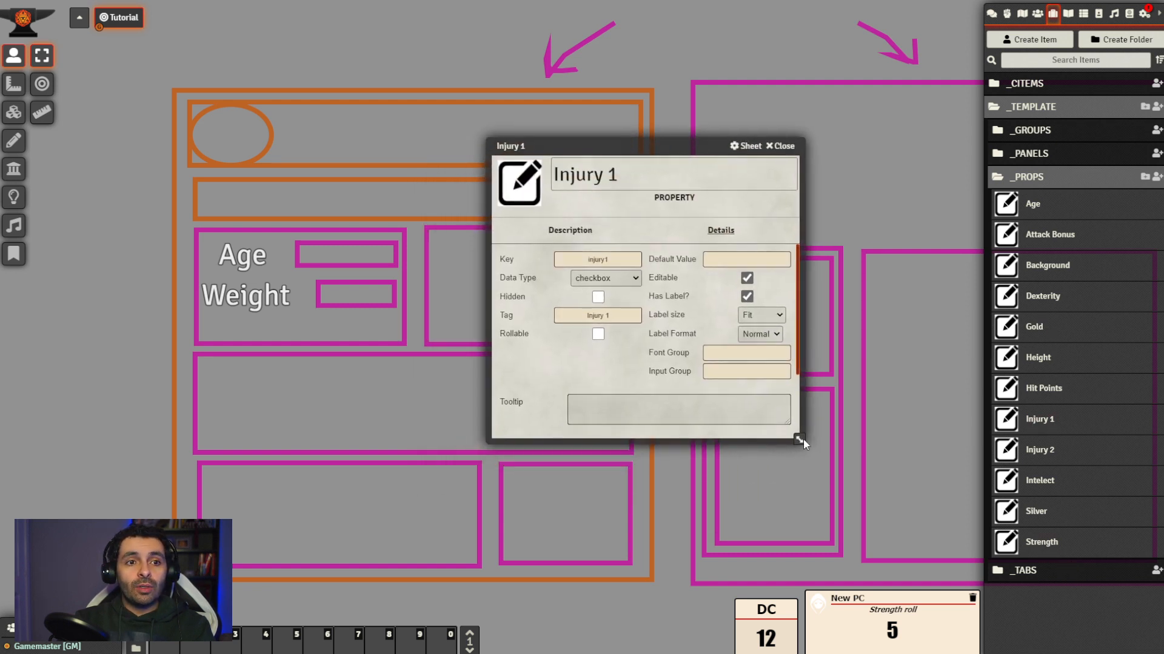
left_click_drag(799, 444, 813, 567)
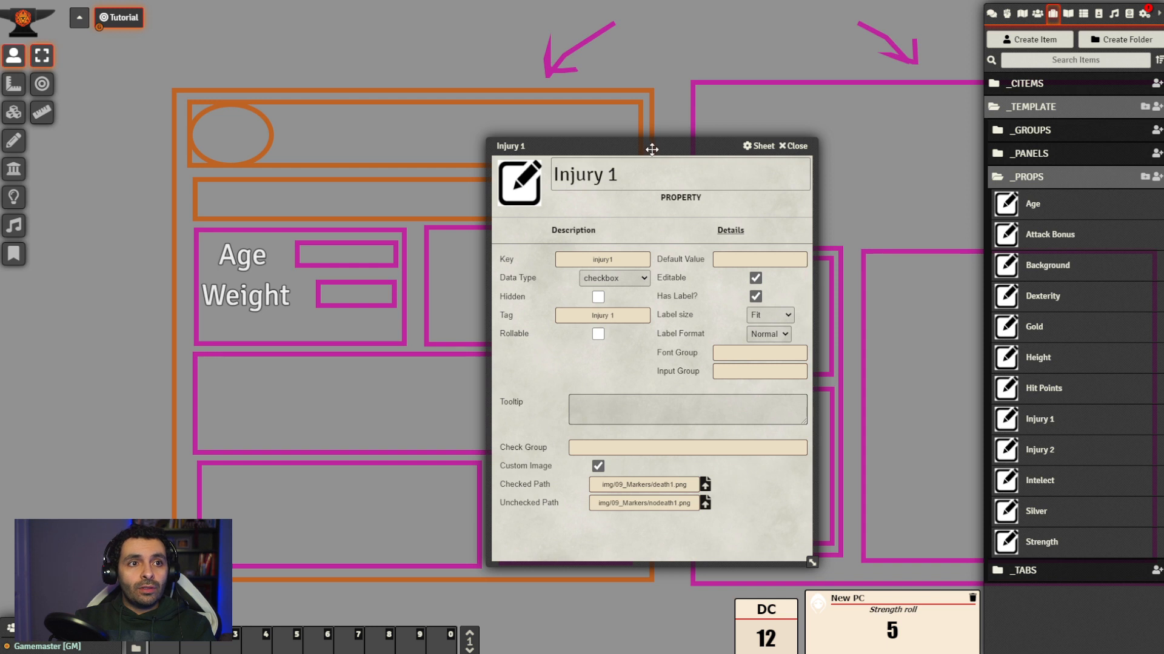
left_click_drag(645, 146, 728, 108)
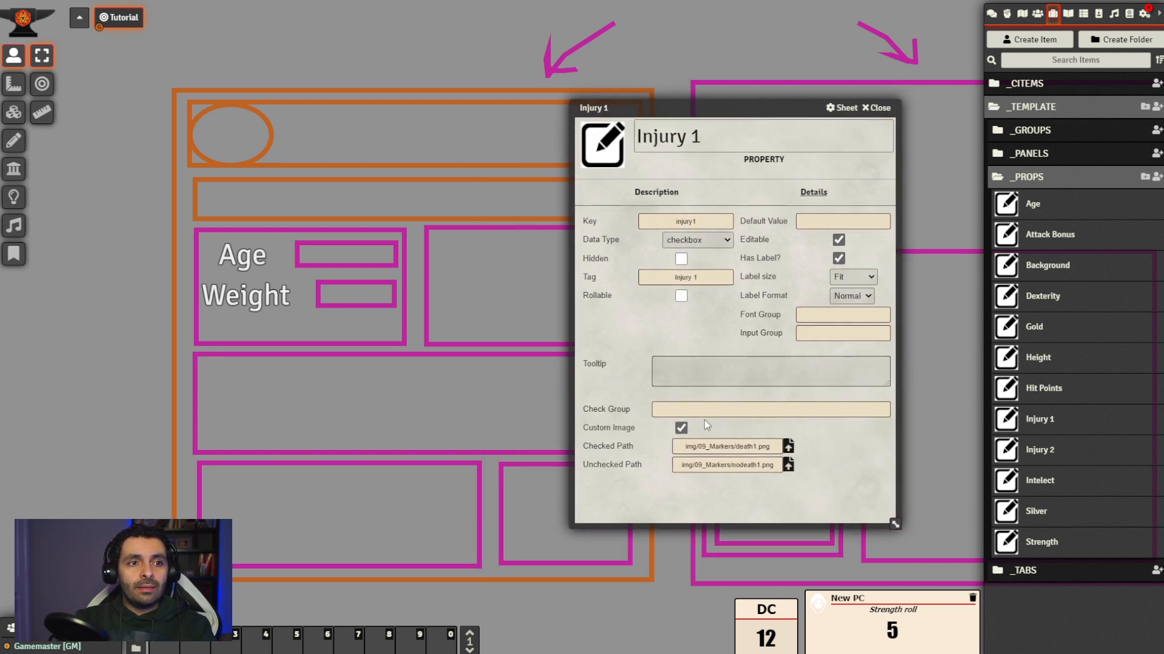
left_click(739, 412)
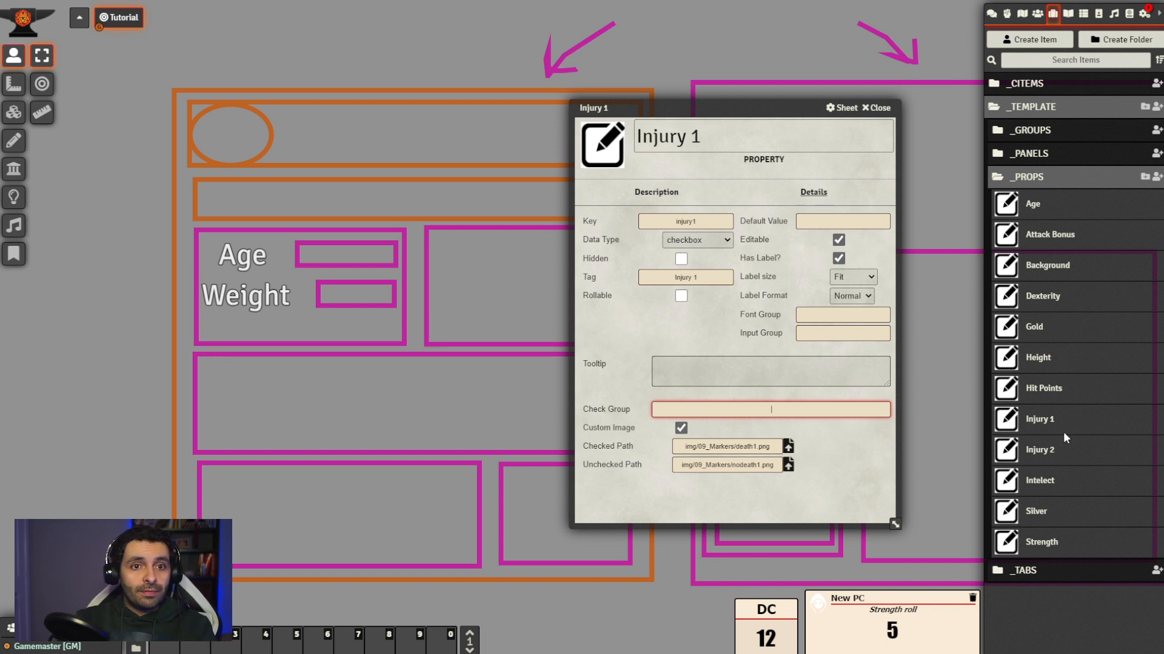
Open the New PC character sheet to view its injury checkboxes and close it again
left_click(1037, 13)
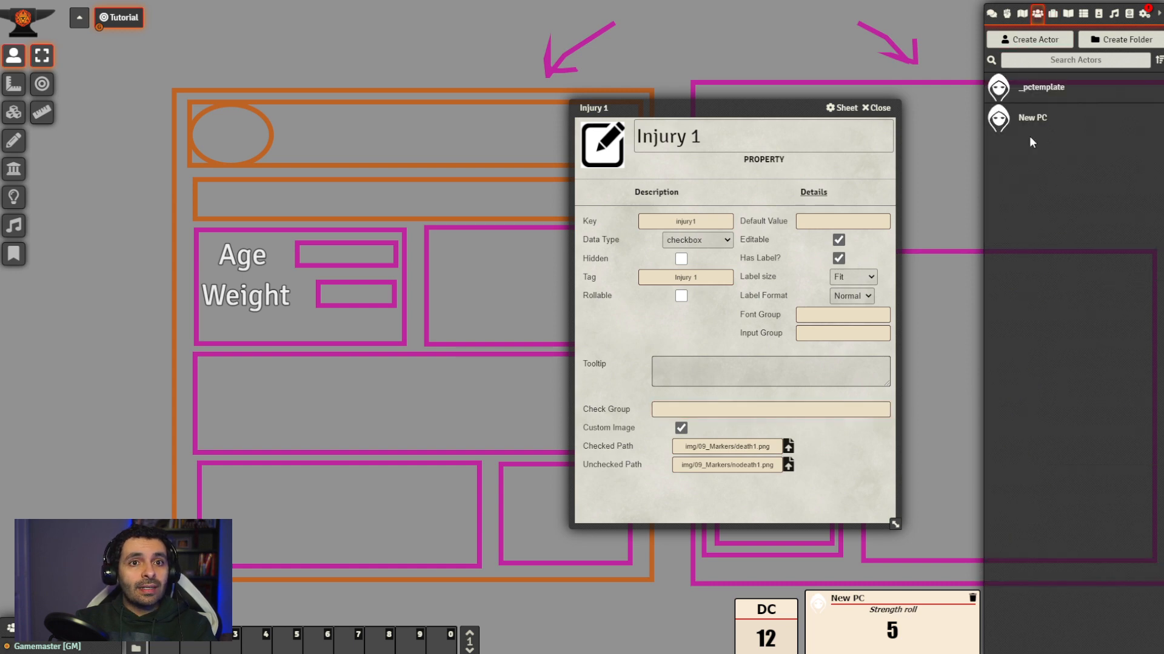
left_click(1032, 118)
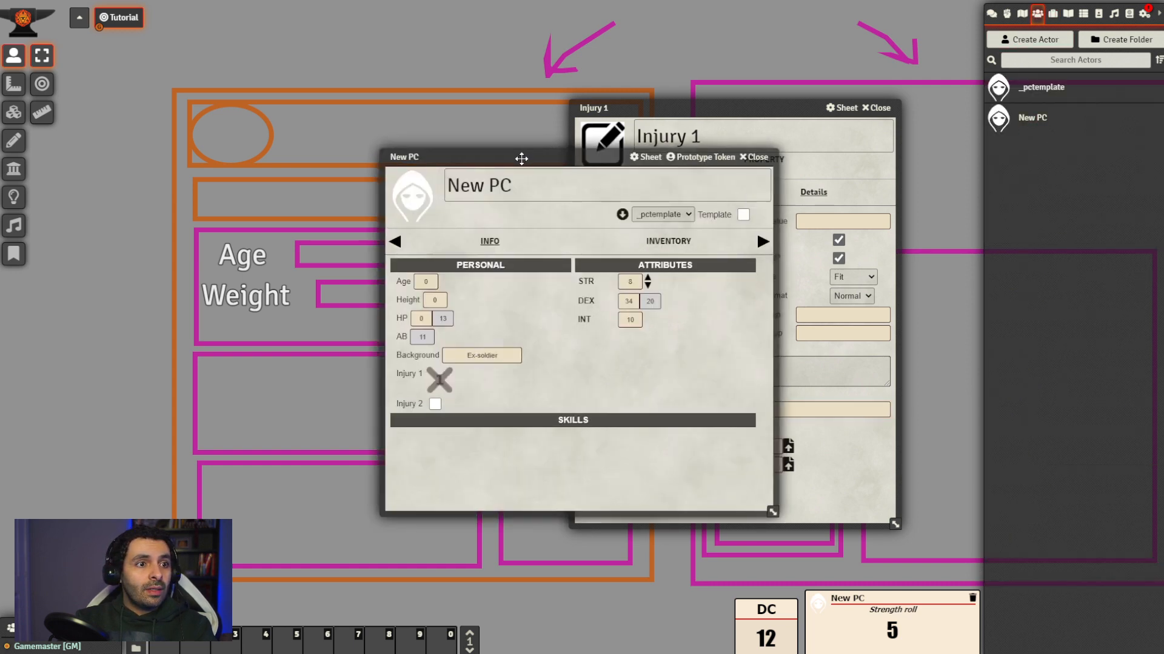
left_click_drag(524, 156, 371, 179)
left_click(603, 179)
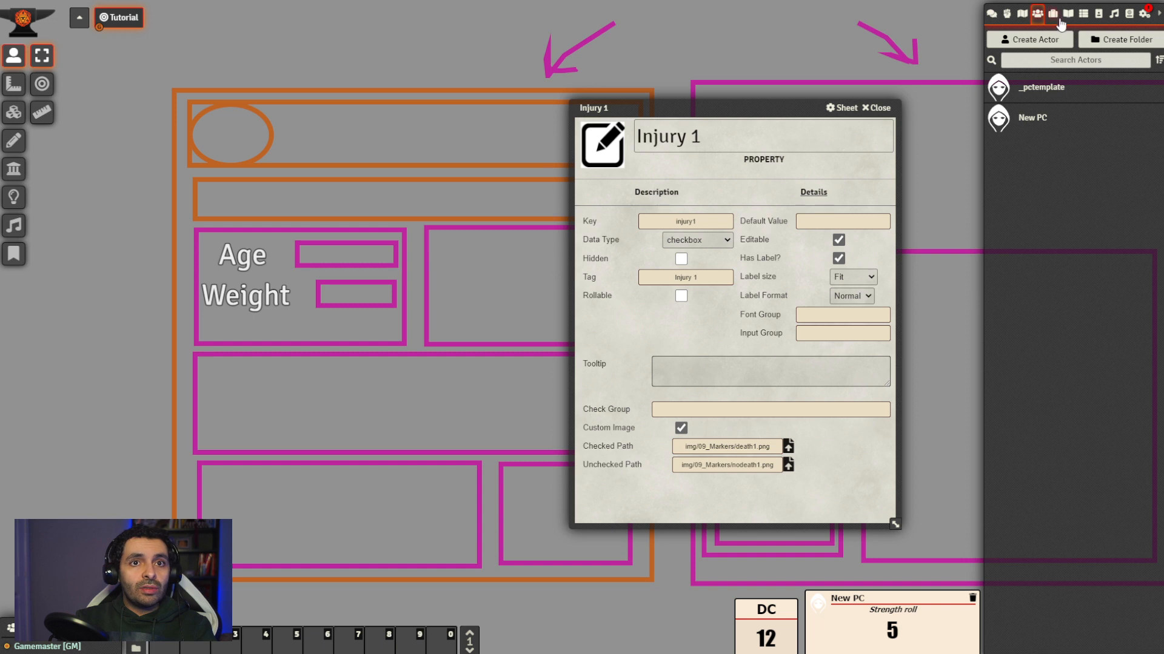
Open the Injury 2 property beside Injury 1 and bring its Check Group setting into view
left_click(1052, 13)
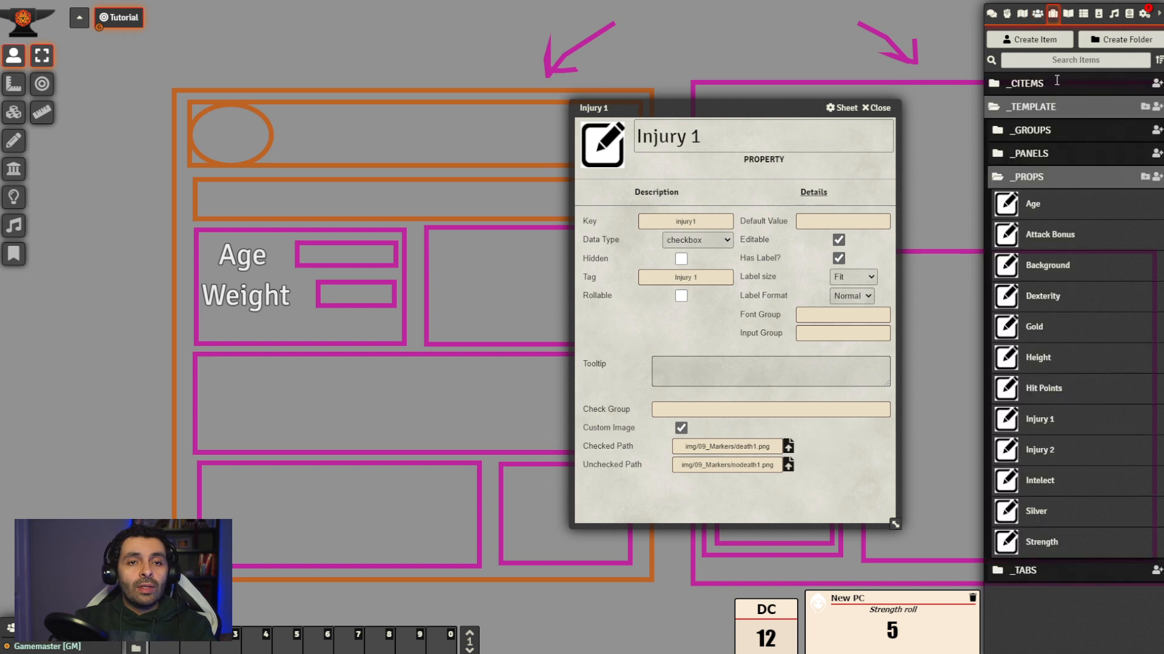
left_click(1040, 450)
left_click_drag(616, 183, 373, 224)
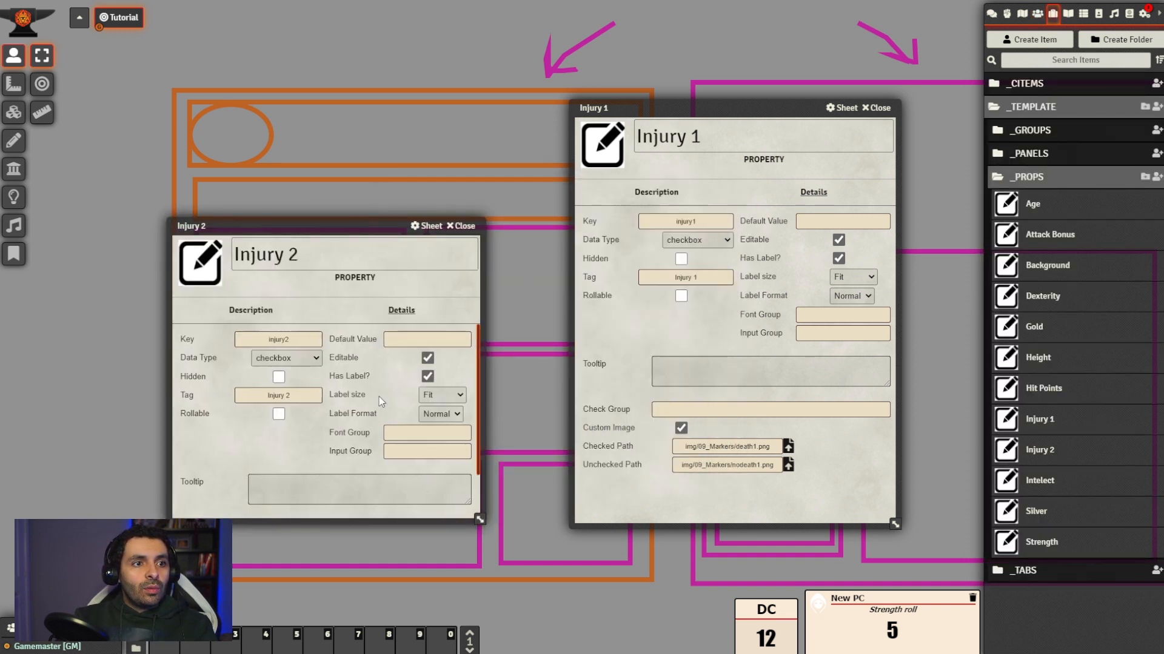
scroll(380, 402, "down", 1)
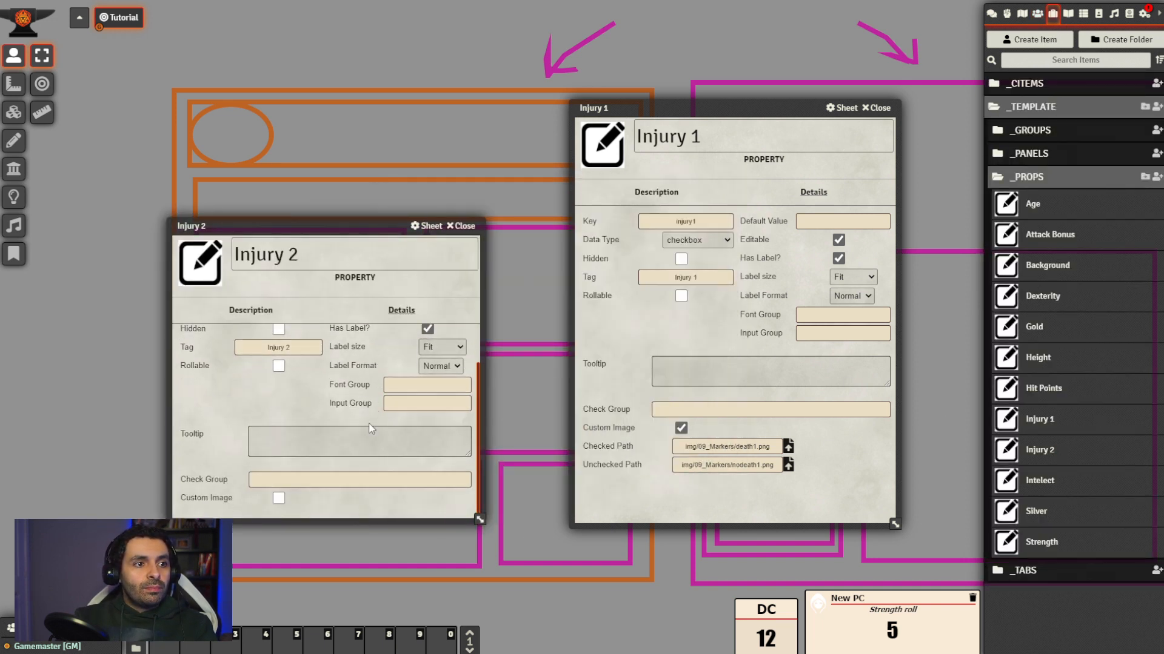
Duplicate the Injury 2 property and rename the copy as Injury 3
right_click(1038, 458)
left_click(1030, 364)
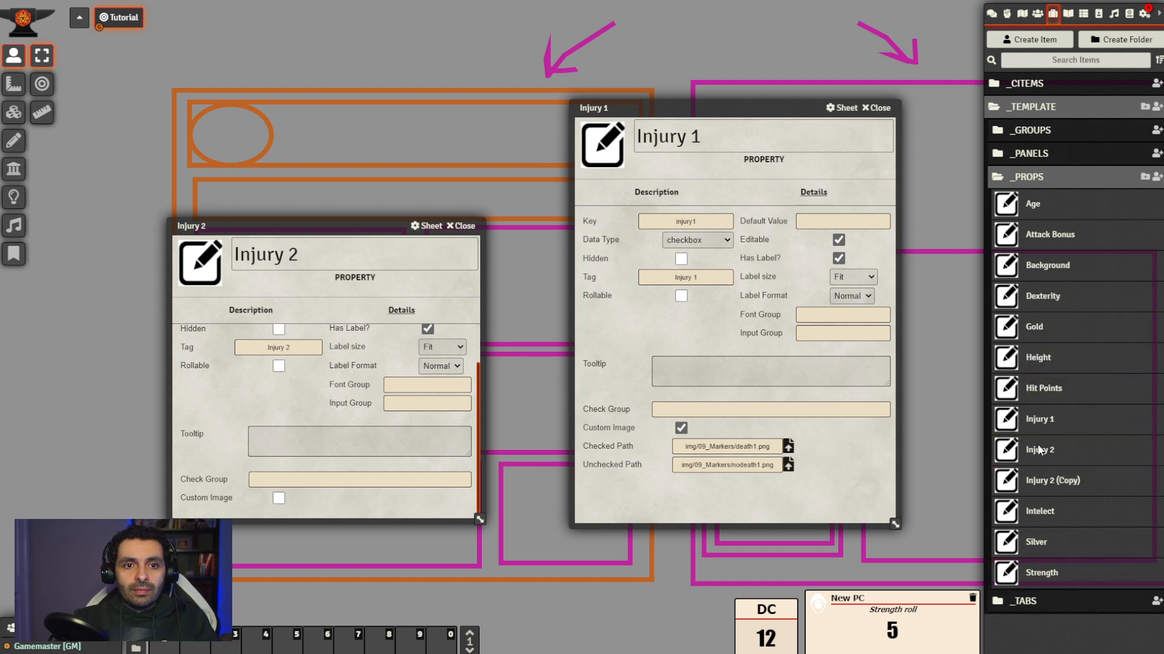
left_click(1044, 480)
left_click_drag(542, 216, 802, 206)
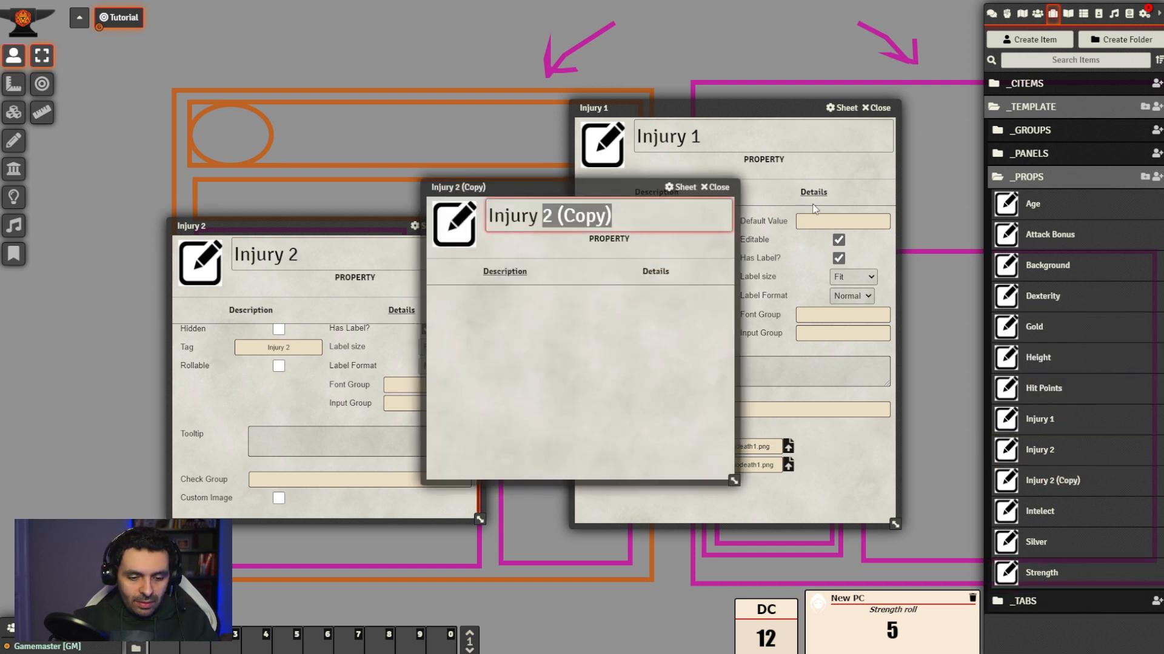
type("3")
key("Return")
Set the key of the Injury 3 property to injury3 in its details
left_click(655, 271)
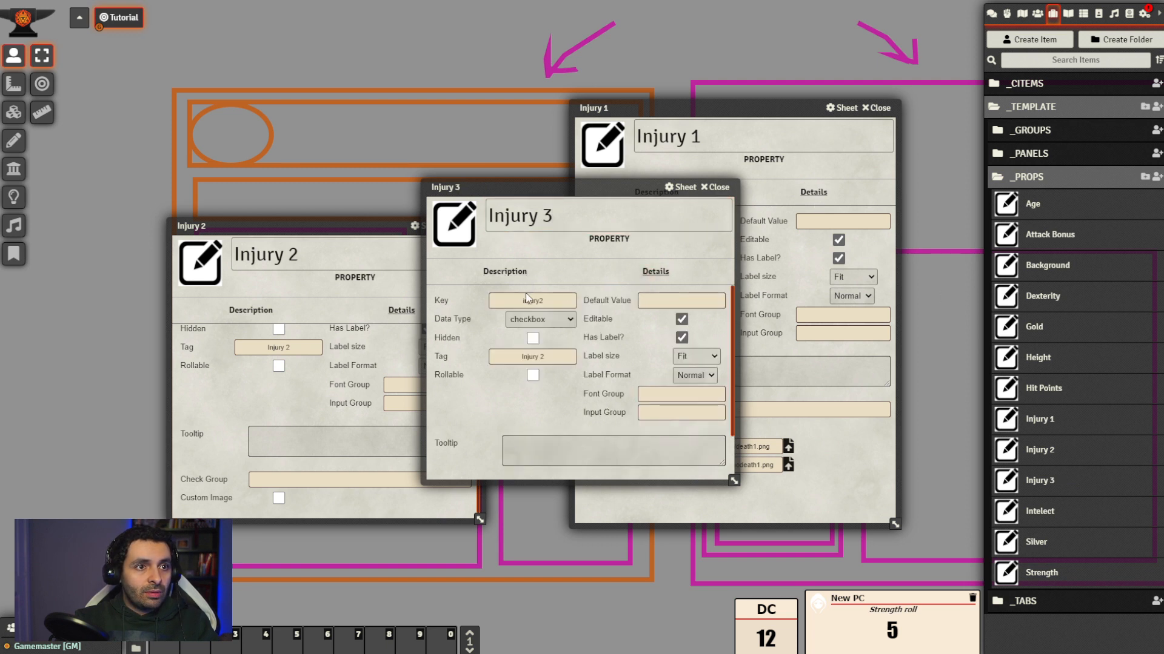
left_click(567, 301)
key("BackSpace")
type("3")
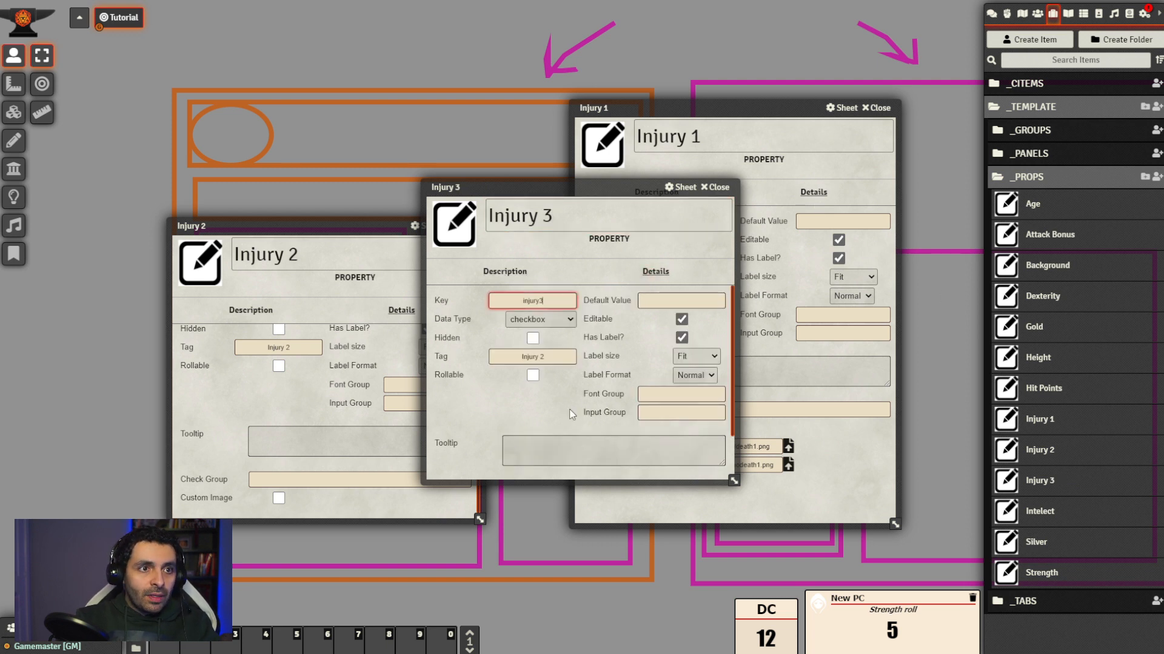
left_click(511, 416)
Place the Injury 3 window over Injury 1 and set Injury 2's Check Group to injury
scroll(512, 416, "down", 1)
left_click_drag(734, 483, 738, 516)
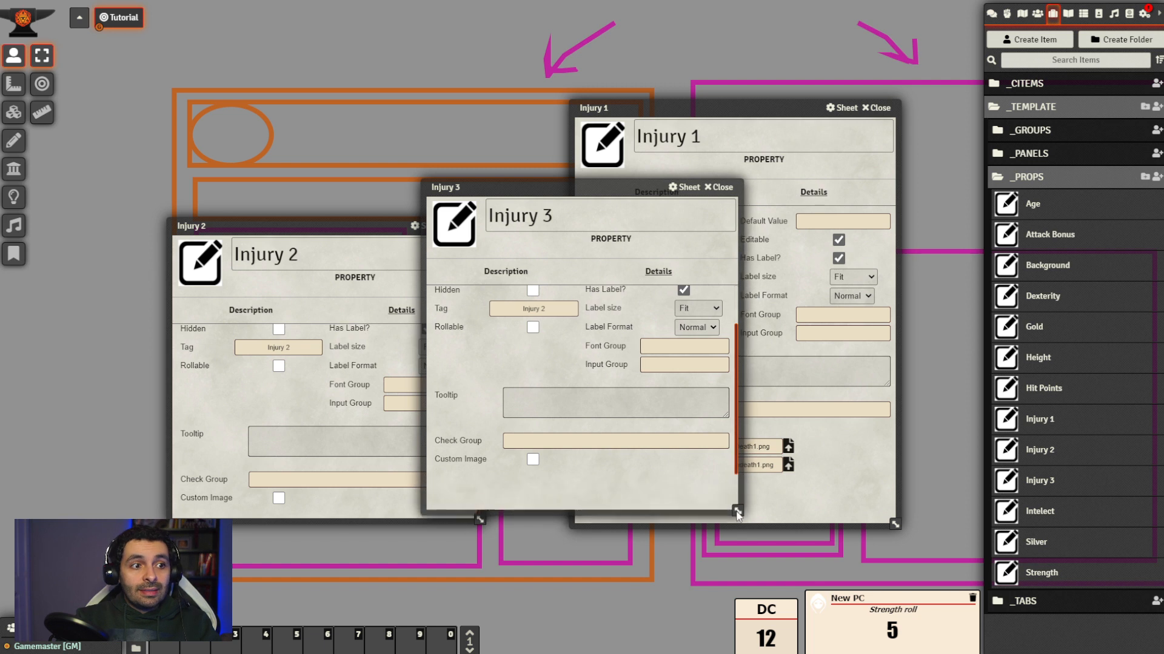
scroll(666, 425, "up", 1)
left_click_drag(577, 182, 725, 163)
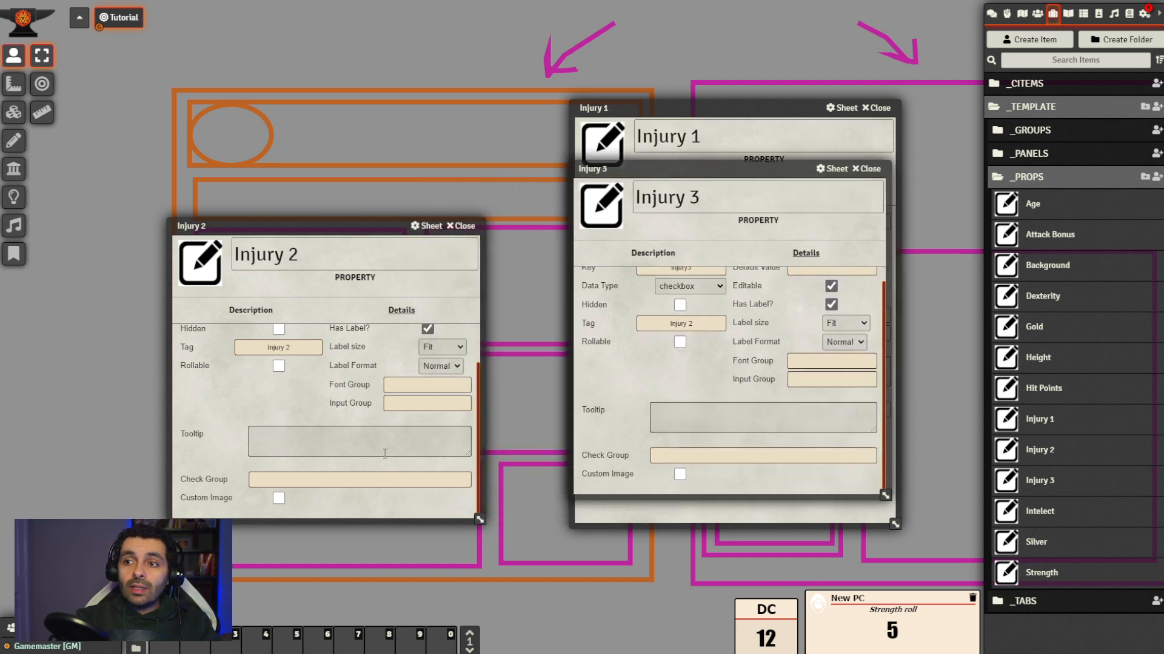
left_click(311, 480)
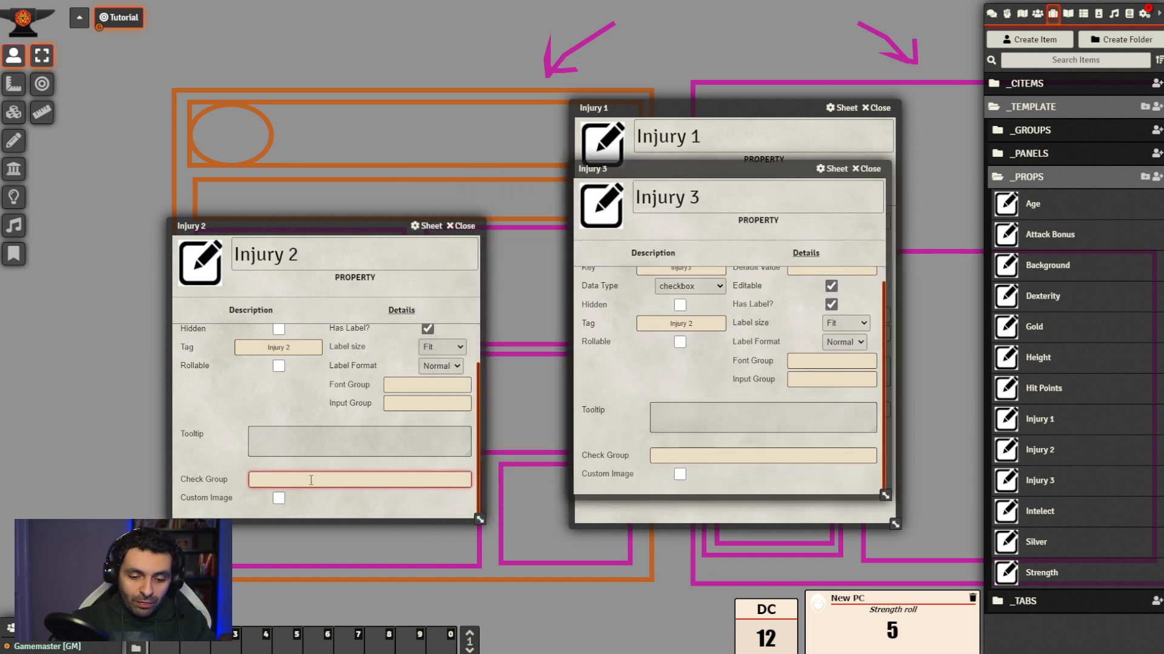
type("injury")
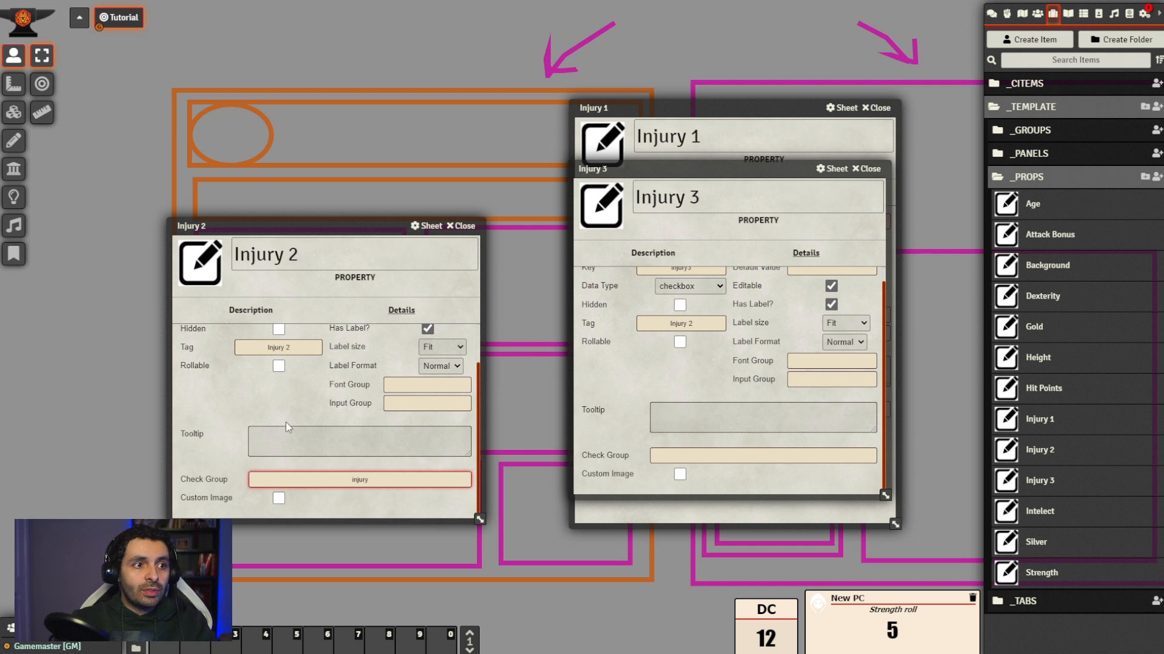
left_click(271, 409)
Assign the Injury 3 property to two check groups by setting its Check Group to injury;test
left_click(723, 456)
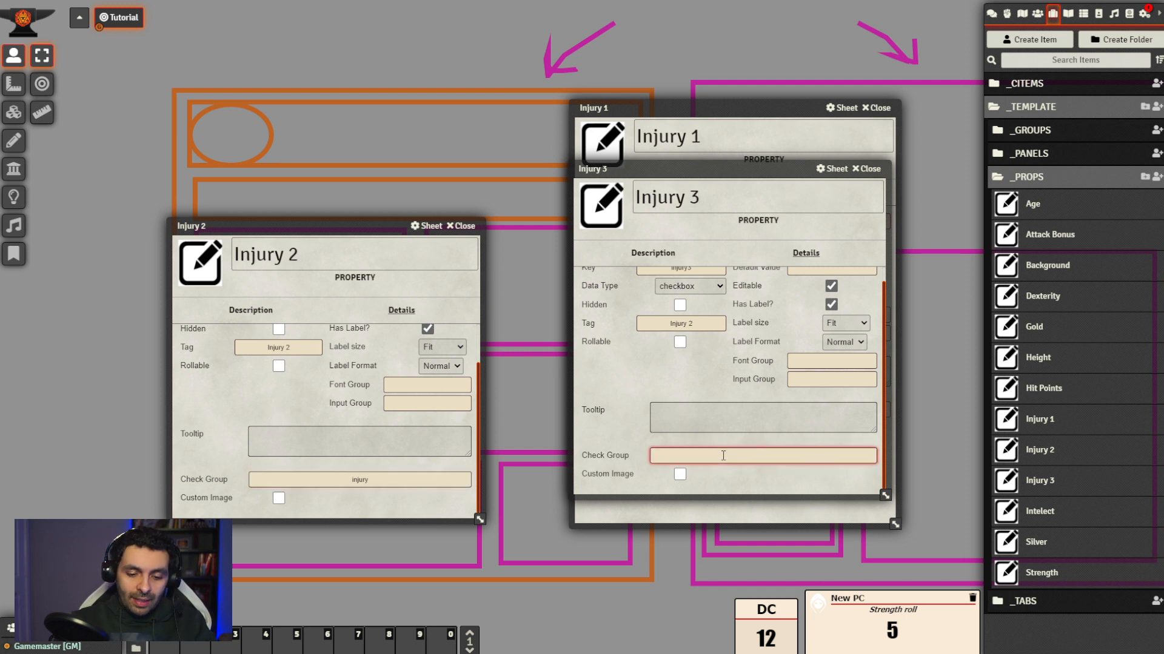
type("injury")
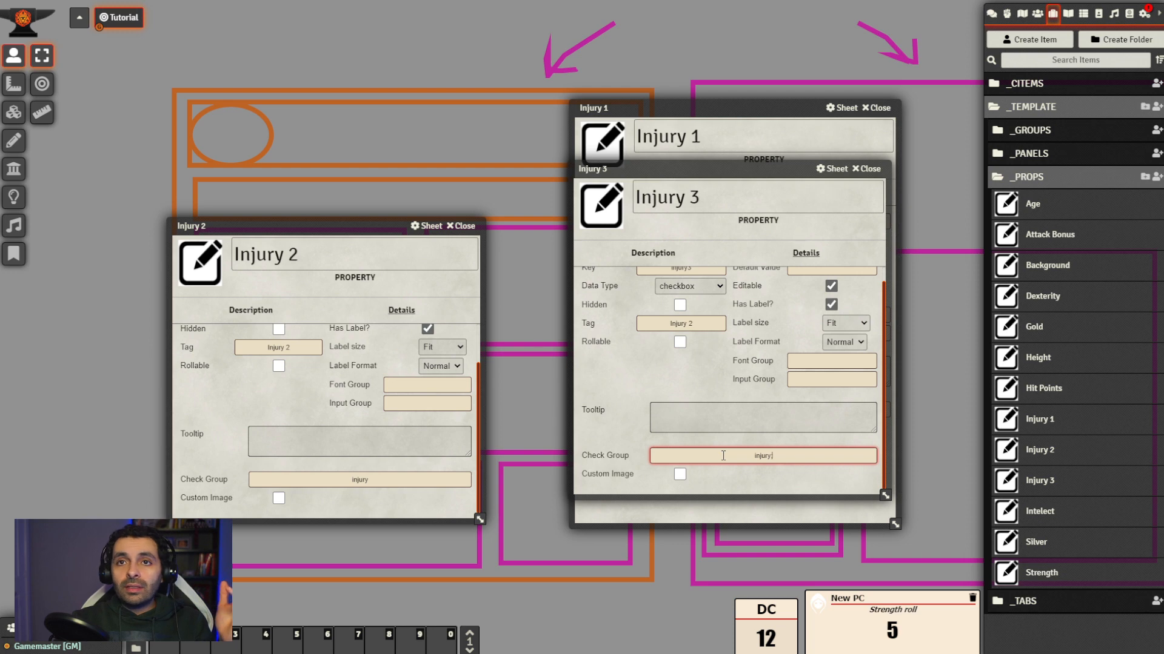
type(";test")
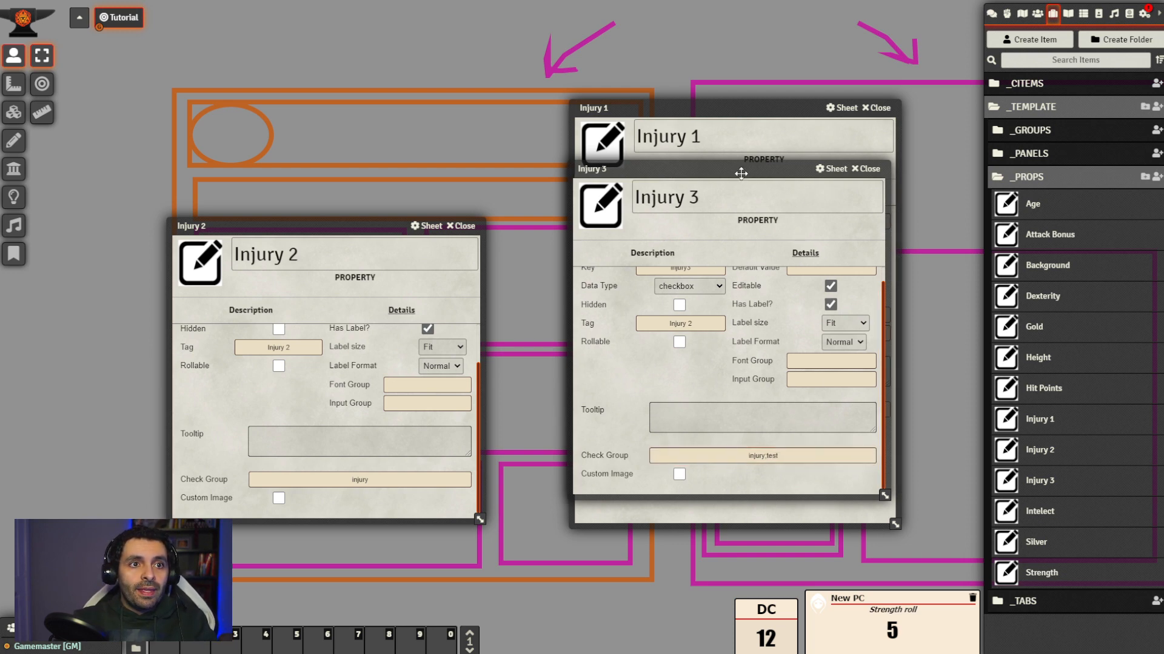
Uncover the Injury 1 property and set its Check Group to test
left_click_drag(740, 169, 346, 26)
left_click(762, 410)
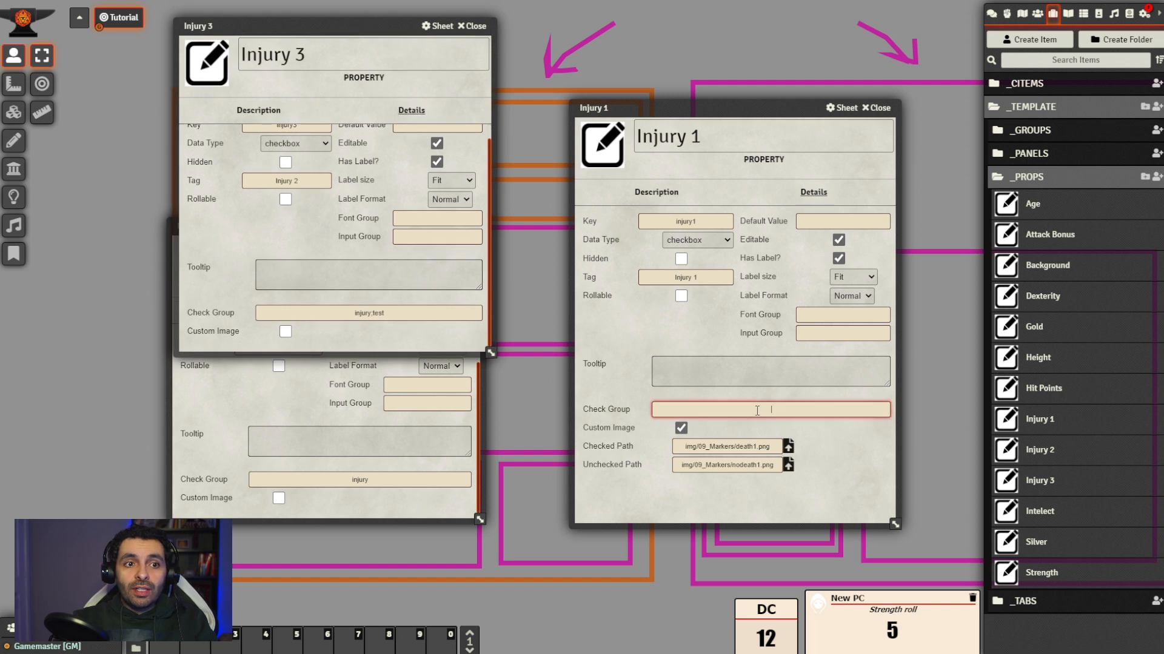
type("test")
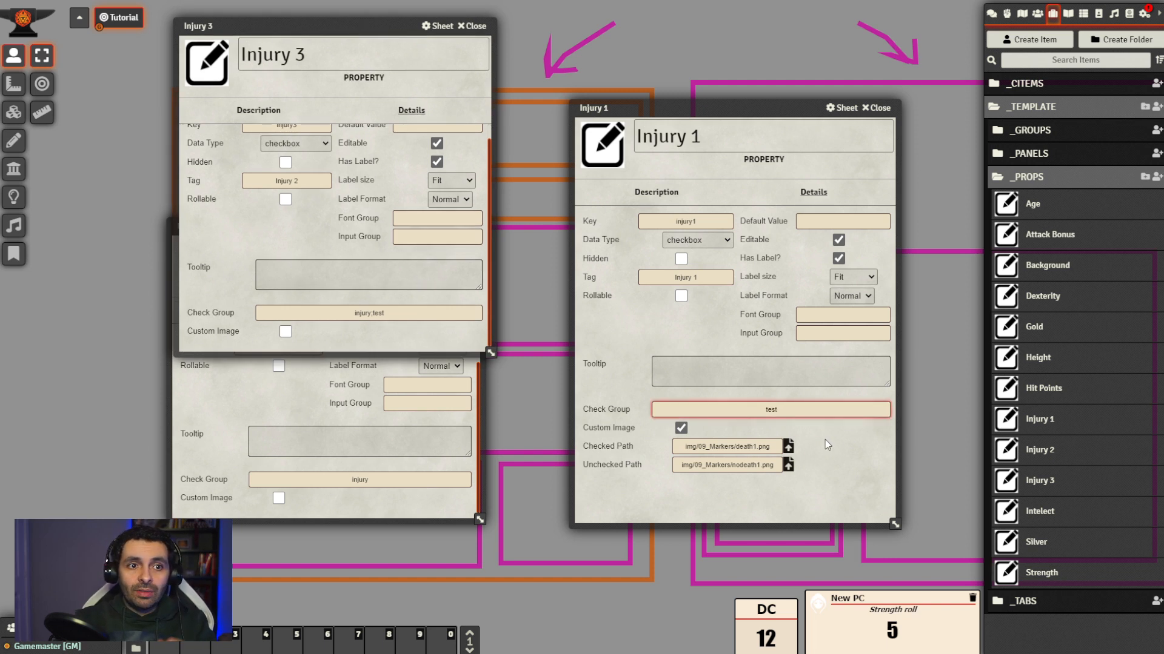
Spread out the three injury property windows to compare their Check Group values
left_click_drag(335, 30, 479, 32)
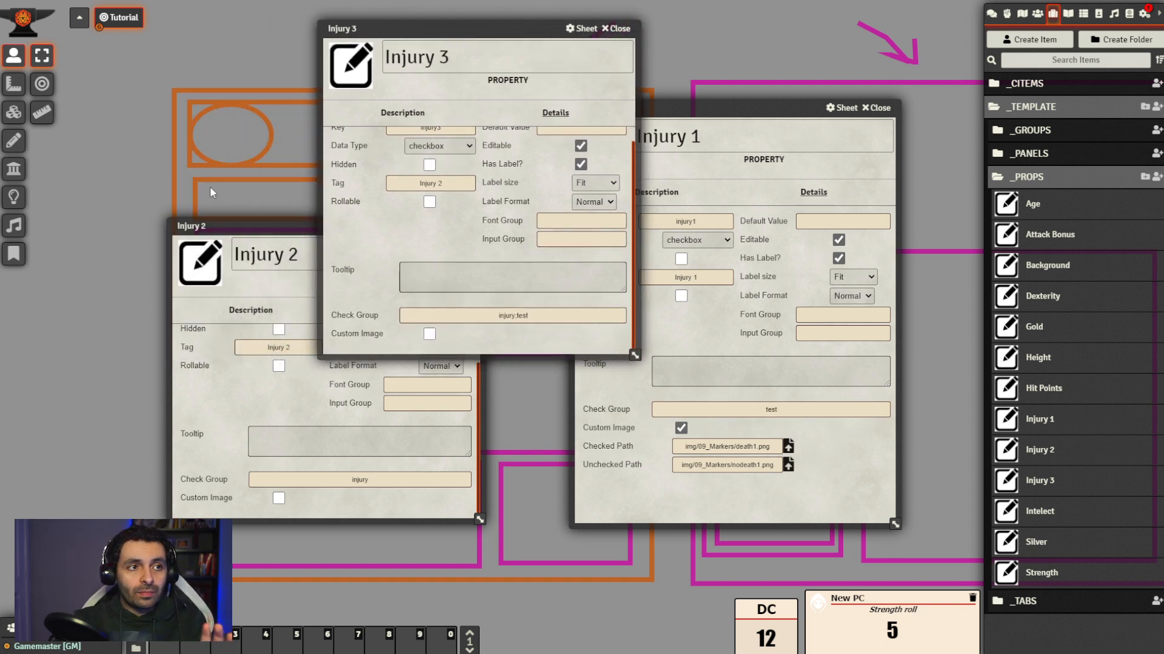
left_click_drag(242, 225, 90, 287)
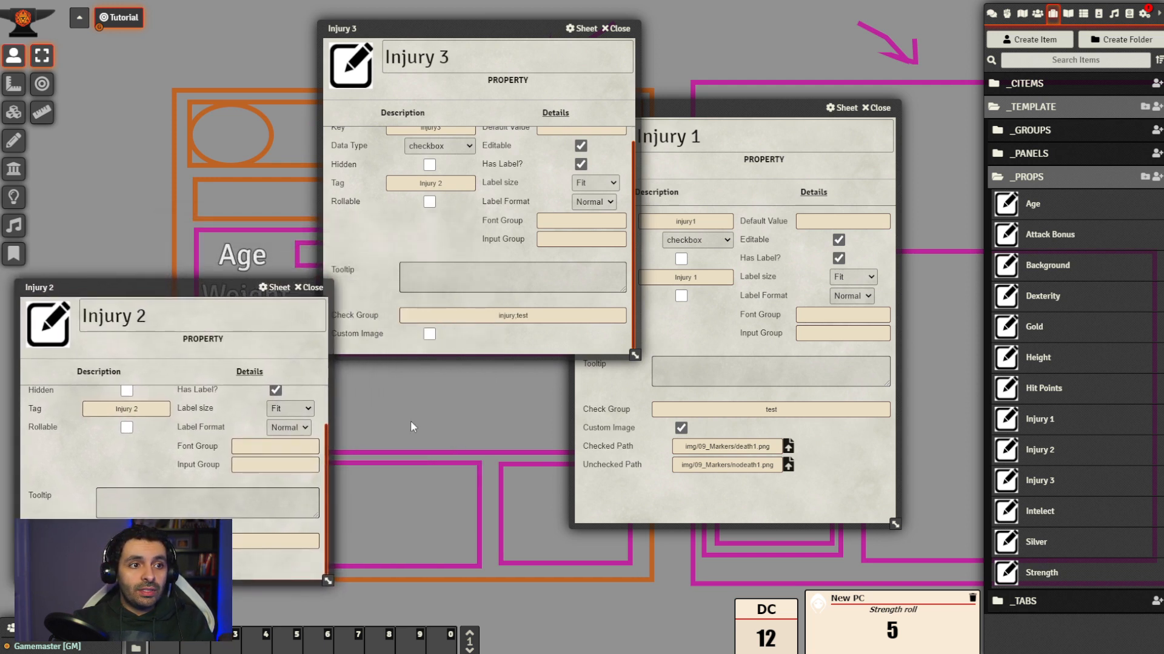
left_click_drag(481, 31, 422, 31)
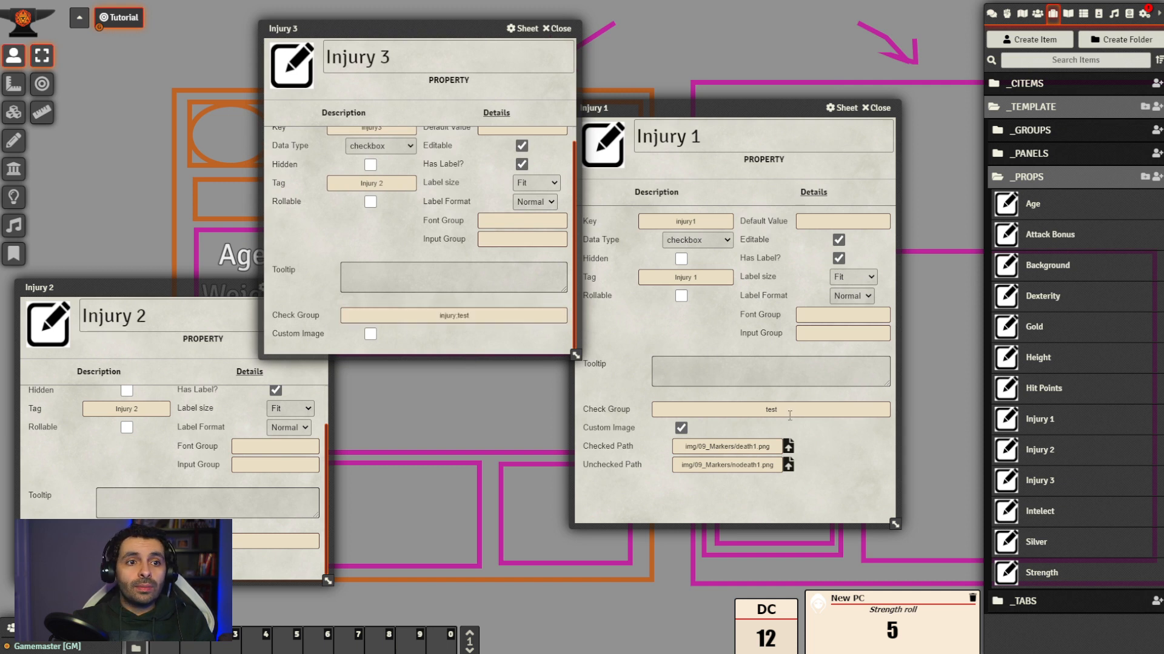
left_click_drag(790, 416, 715, 410)
left_click_drag(720, 108, 794, 162)
left_click(873, 465)
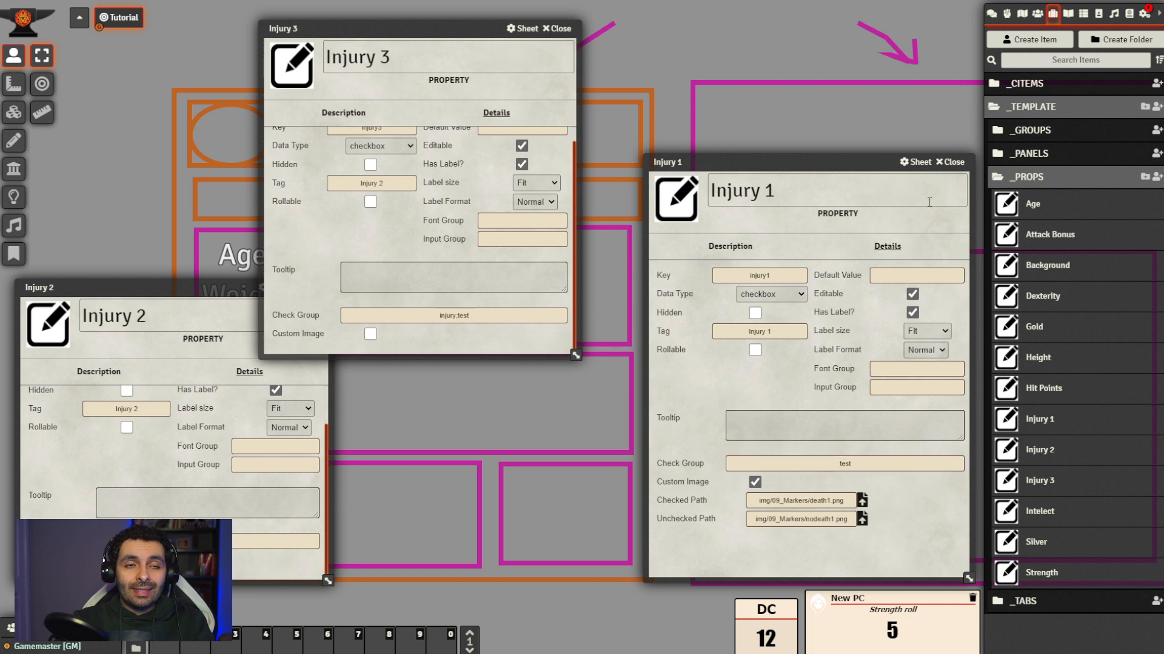
Rebuild the sheet of the _pctemplate actor
left_click(1038, 13)
left_click(1044, 91)
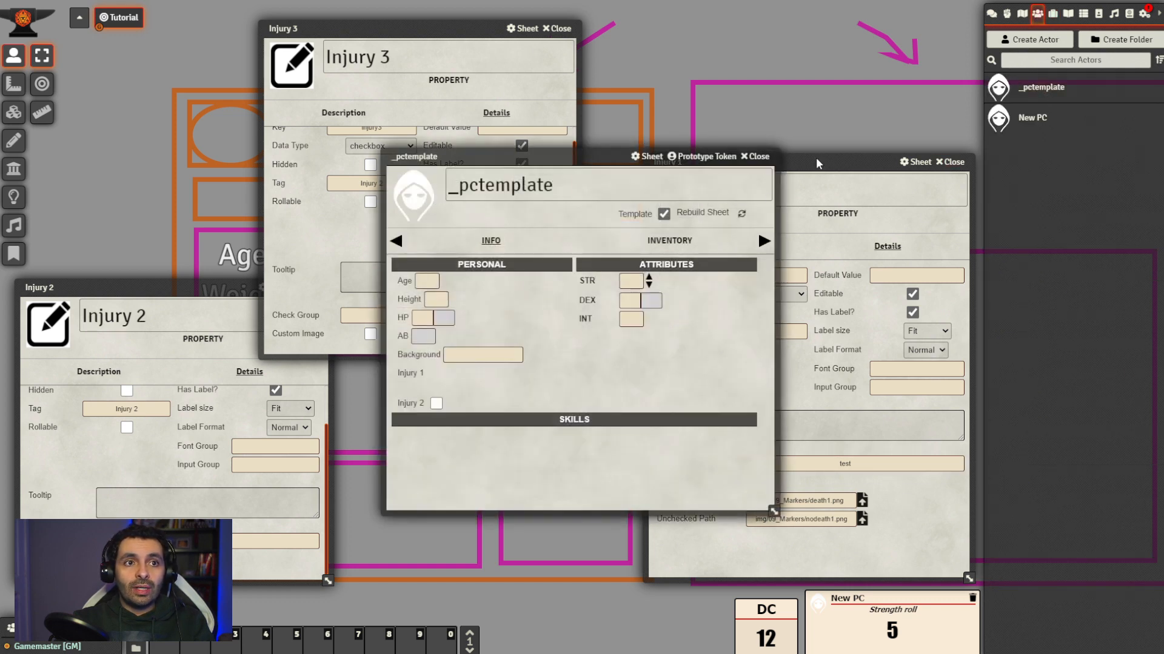
left_click(743, 217)
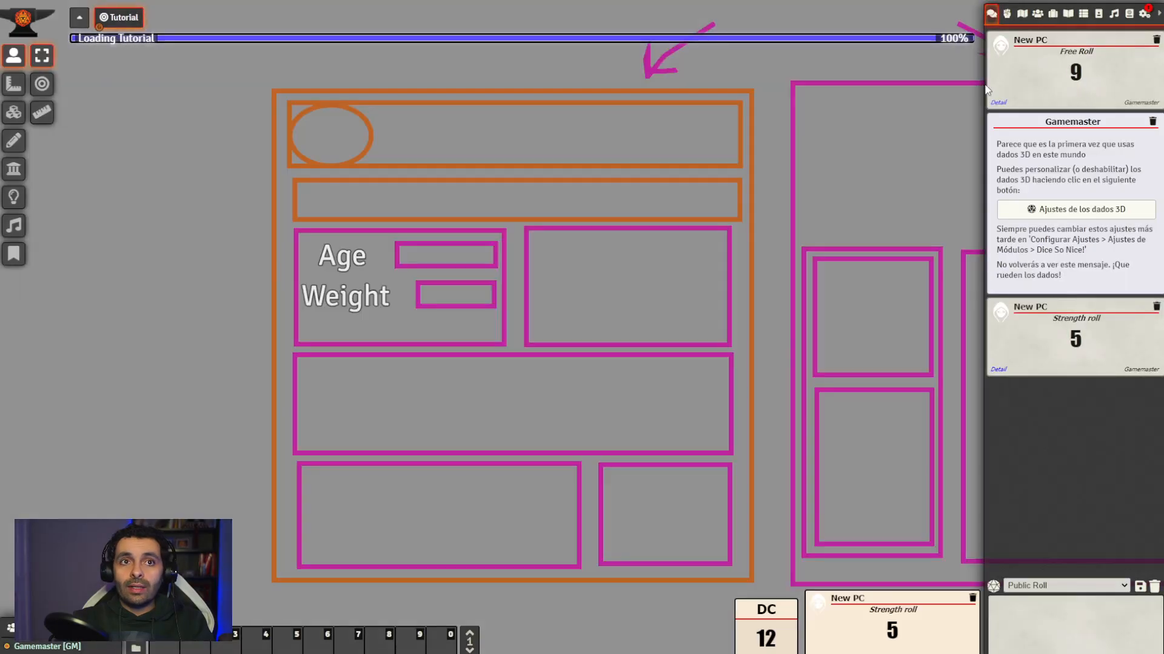
Reopen the New PC character sheet from the actors and move it higher on the canvas
left_click(1037, 13)
left_click(1030, 120)
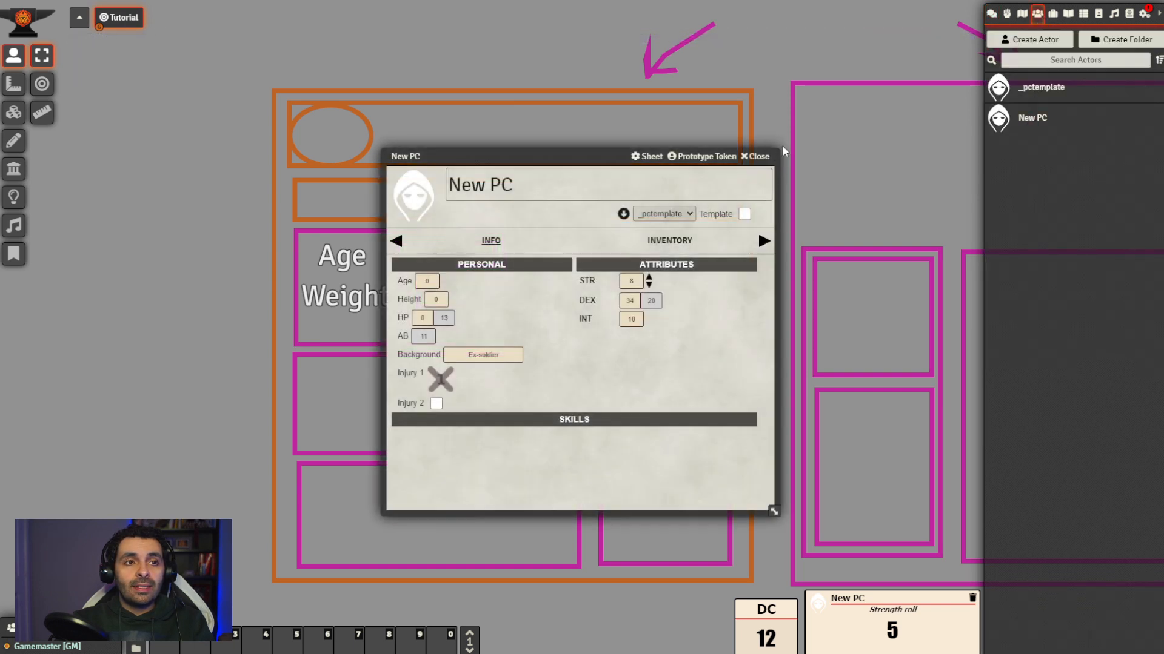
left_click_drag(576, 150, 556, 108)
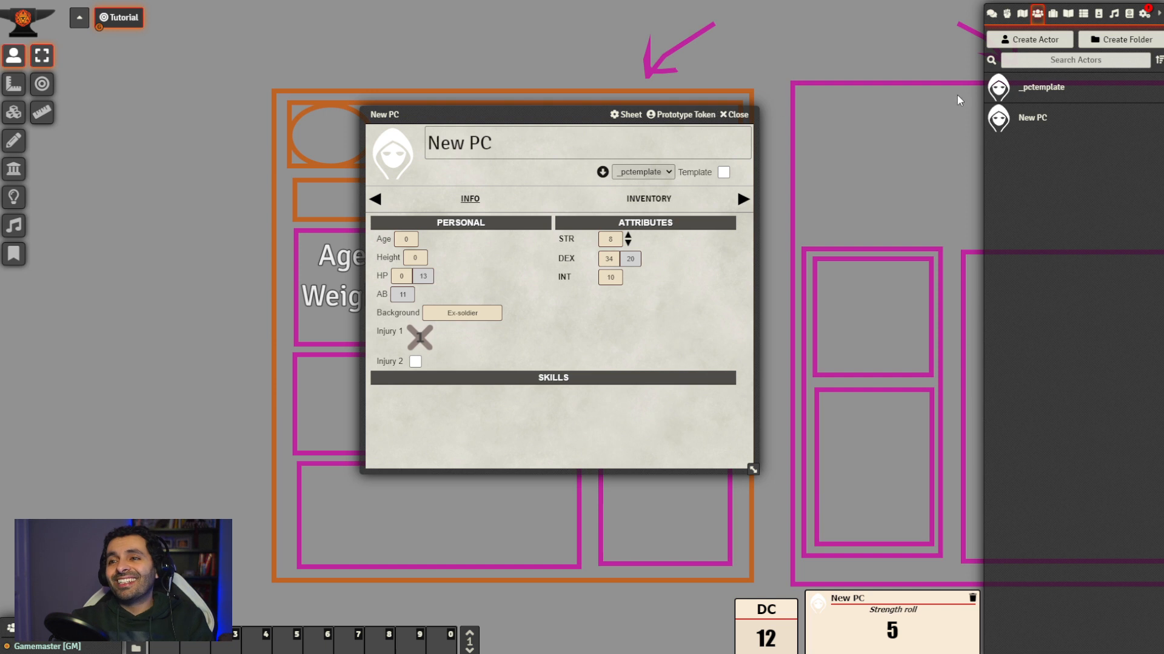
Add the Injury 3 property from the _PROPS folder to the properties of the Personal Info Panel
left_click(1053, 13)
left_click(1043, 106)
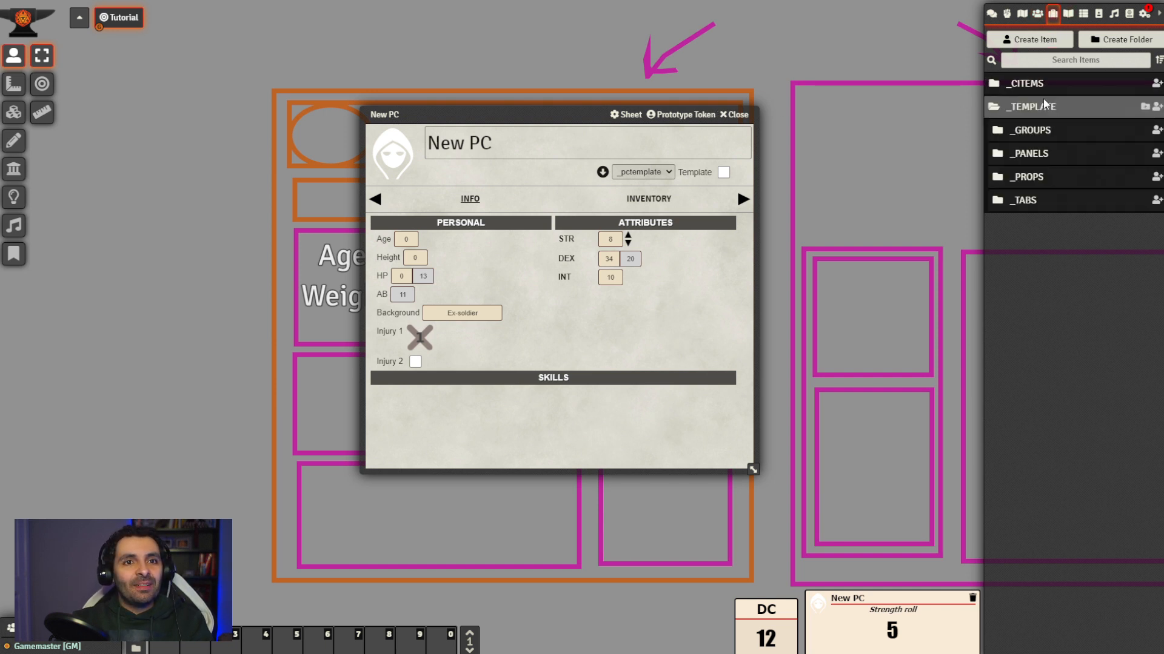
left_click(1040, 154)
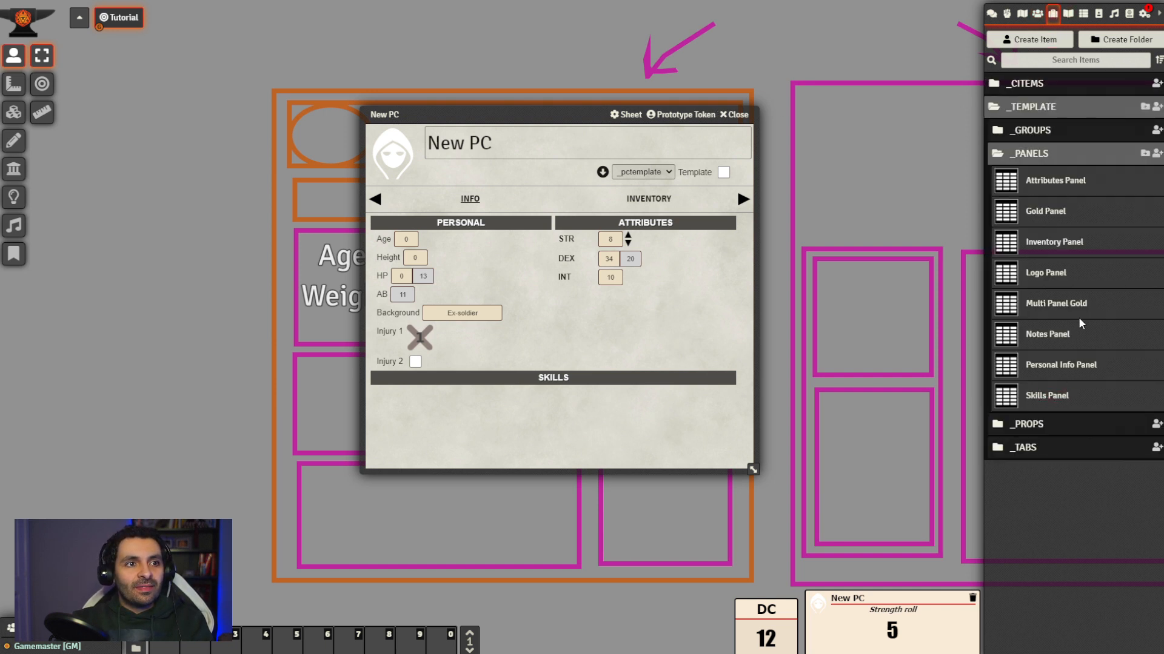
left_click(1062, 367)
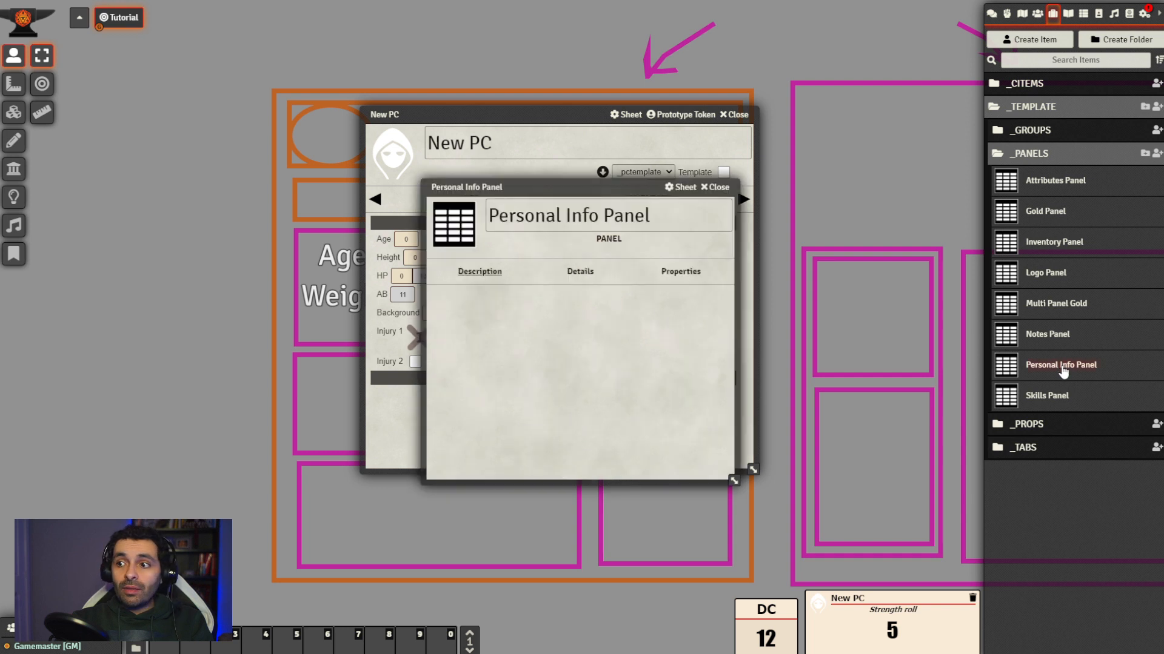
left_click(680, 272)
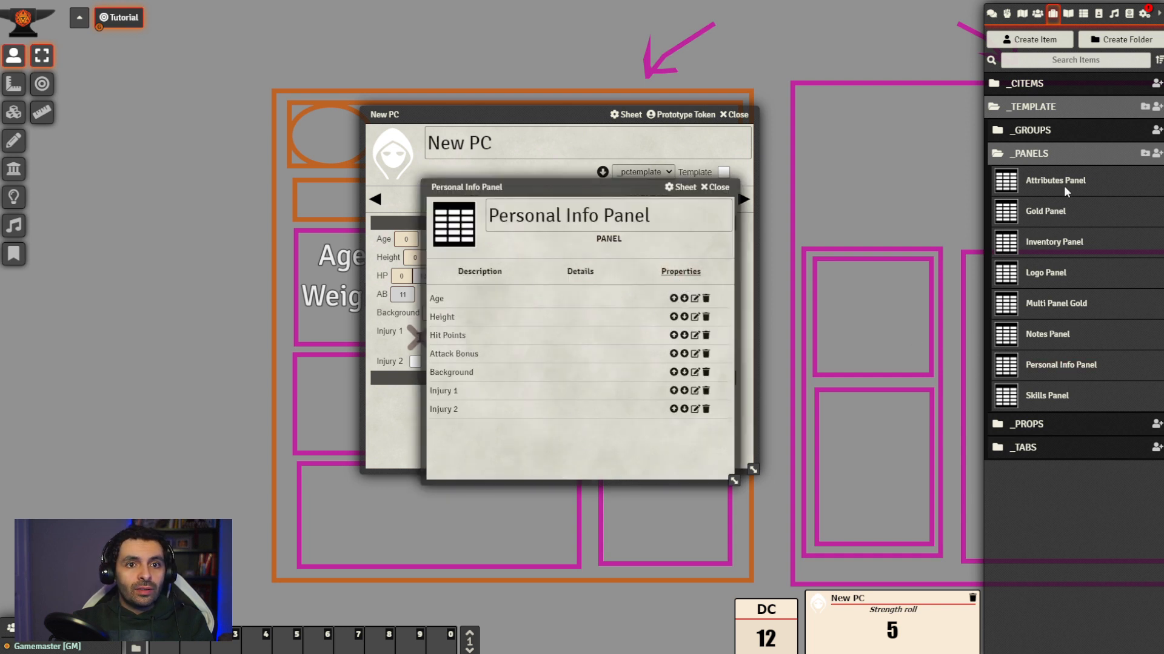
left_click(1050, 424)
scroll(1046, 452, "down", 4)
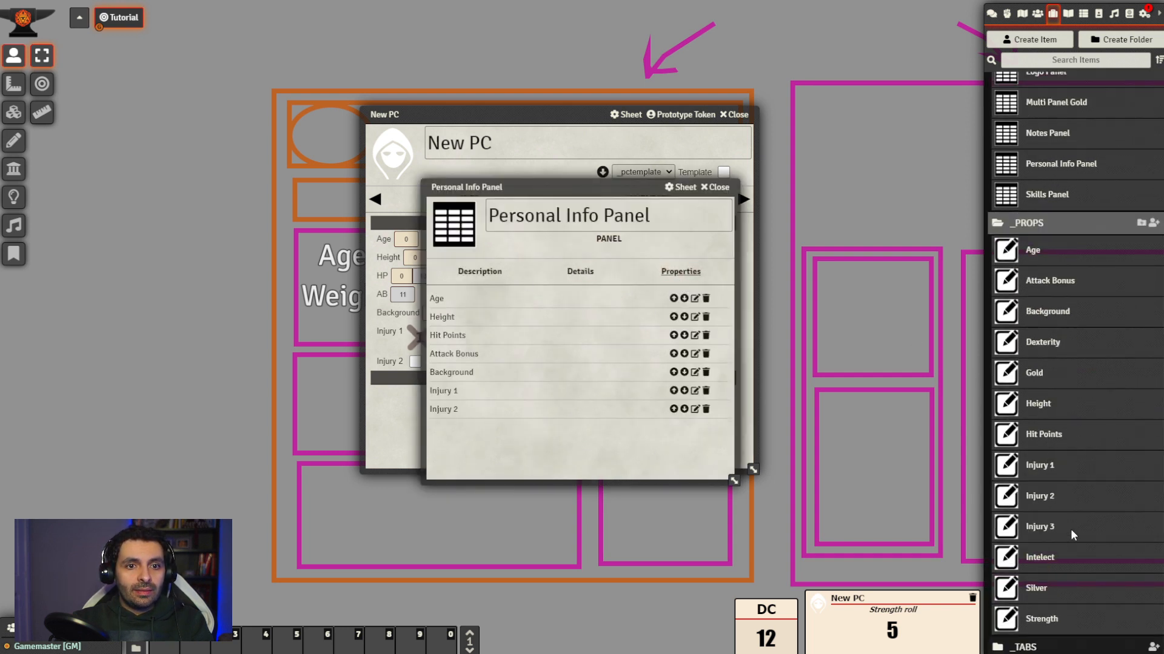
left_click_drag(1046, 525, 522, 451)
Rebuild the sheet of the _pctemplate actor and reopen the New PC character sheet
left_click(1037, 14)
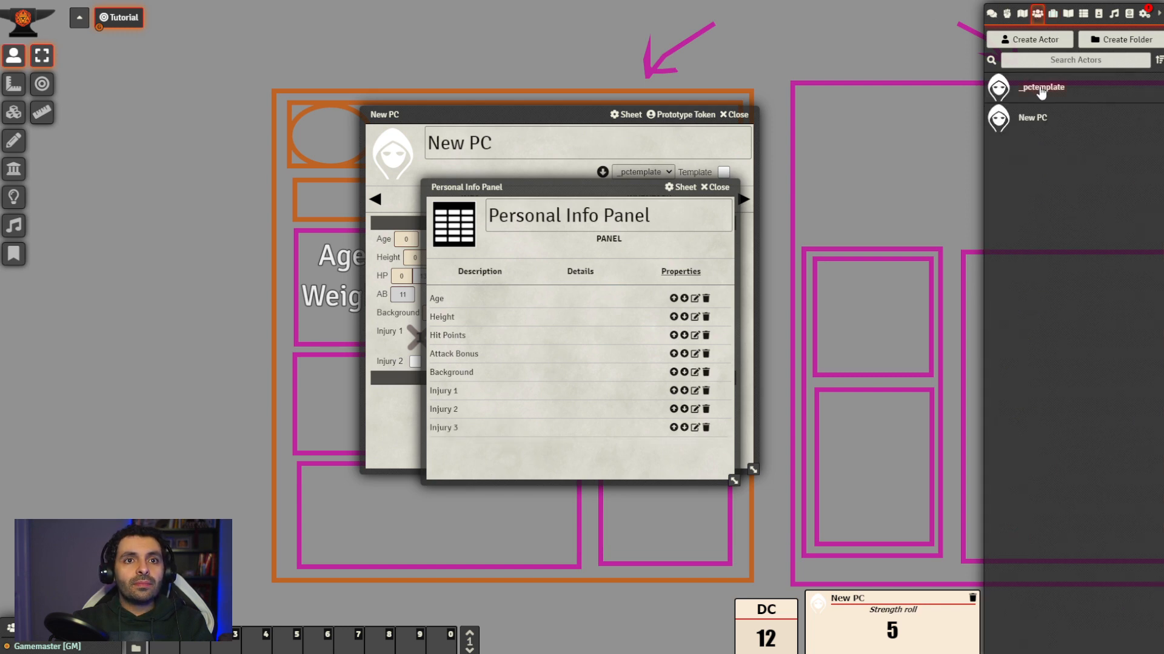
left_click(1041, 90)
left_click(742, 214)
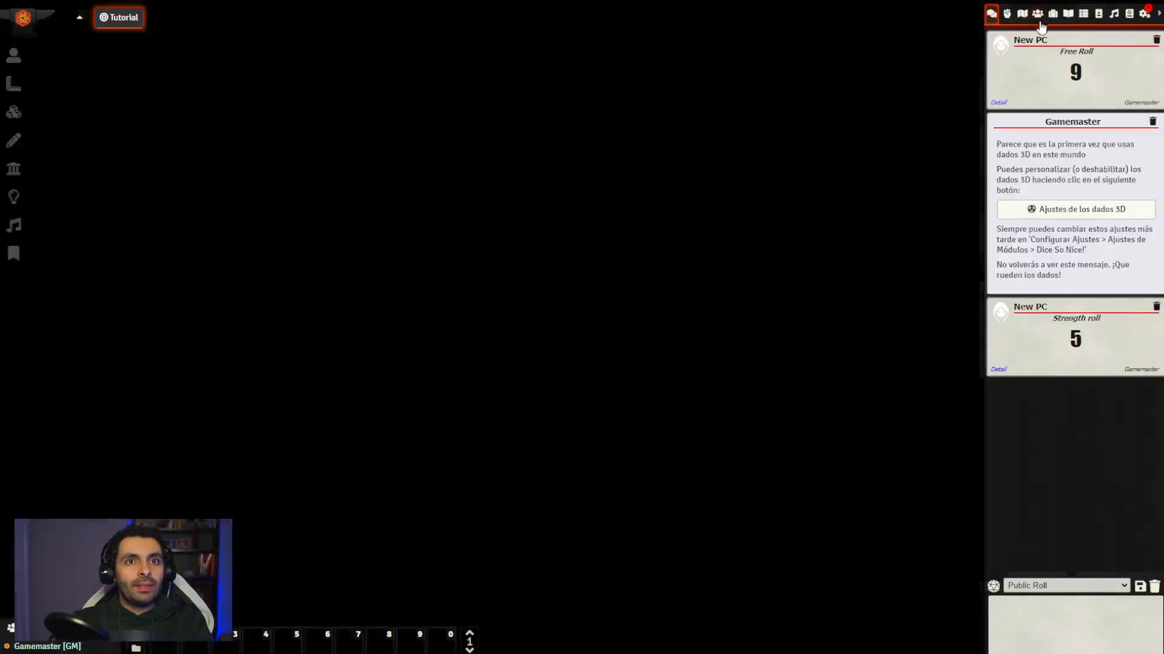
left_click(1038, 15)
left_click(1043, 120)
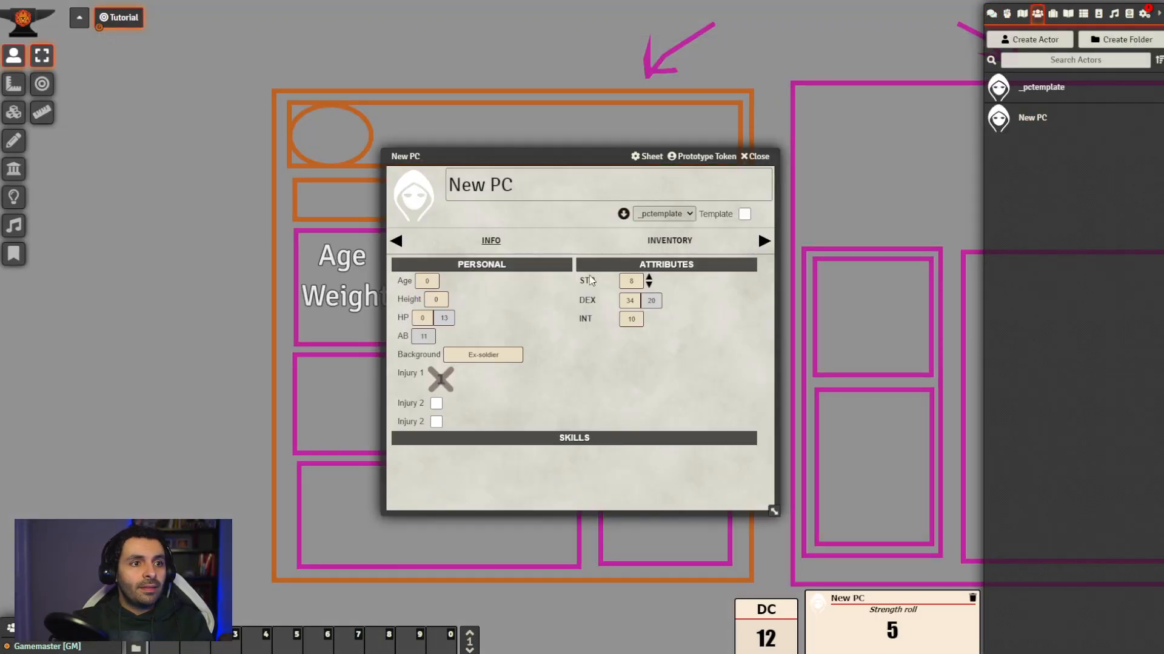
Test the check groups on New PC by marking the third injury, Injury 2, Injury 1 and the third injury again, and close the sheet
left_click(437, 422)
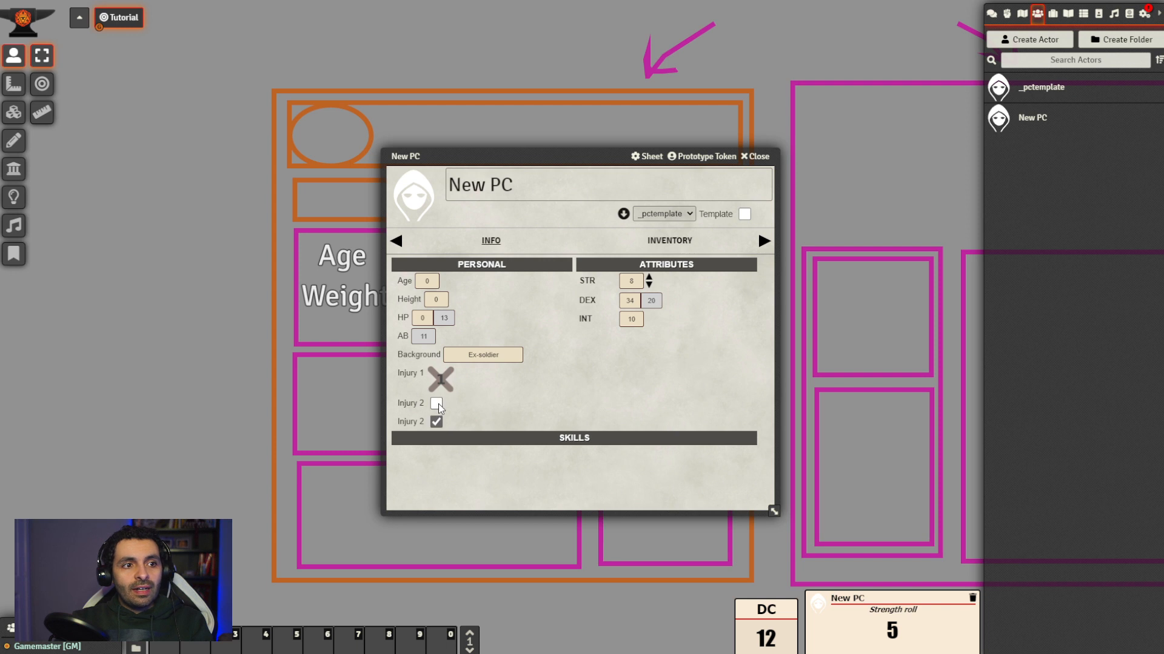
left_click(436, 404)
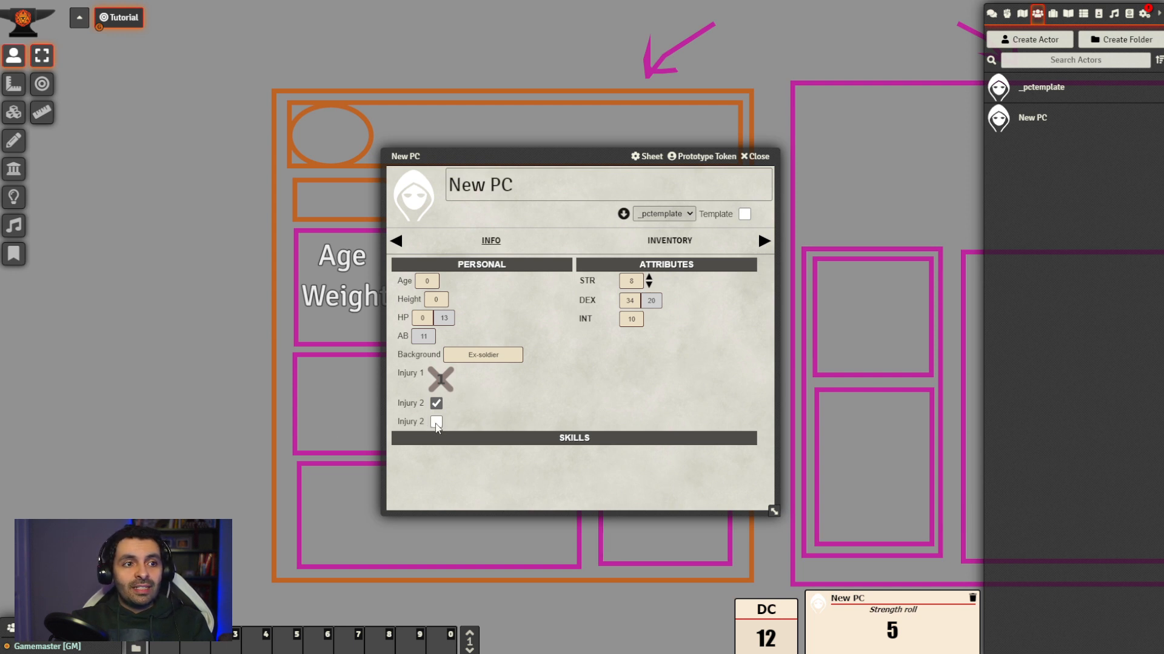
left_click(441, 381)
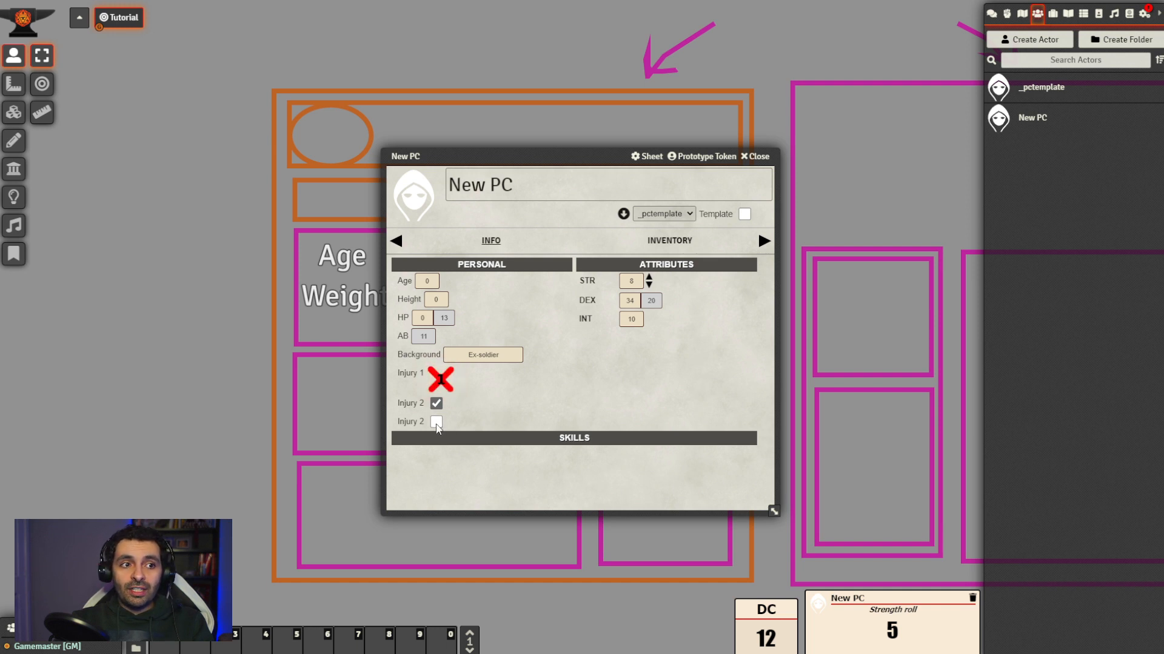
left_click(437, 423)
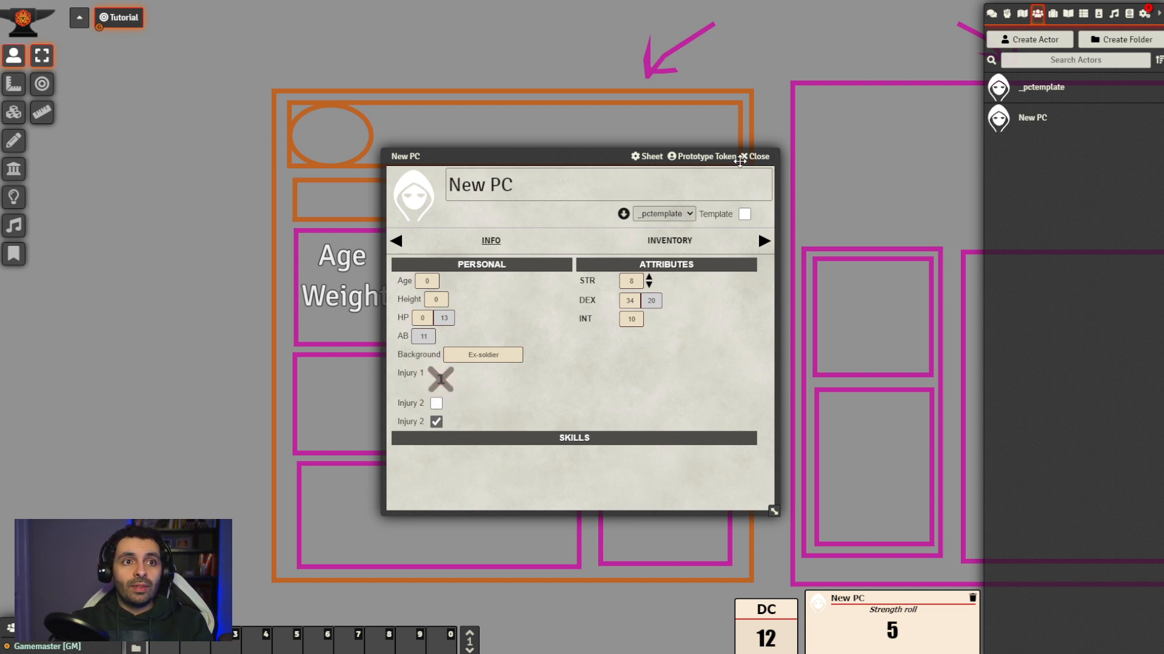
left_click(751, 159)
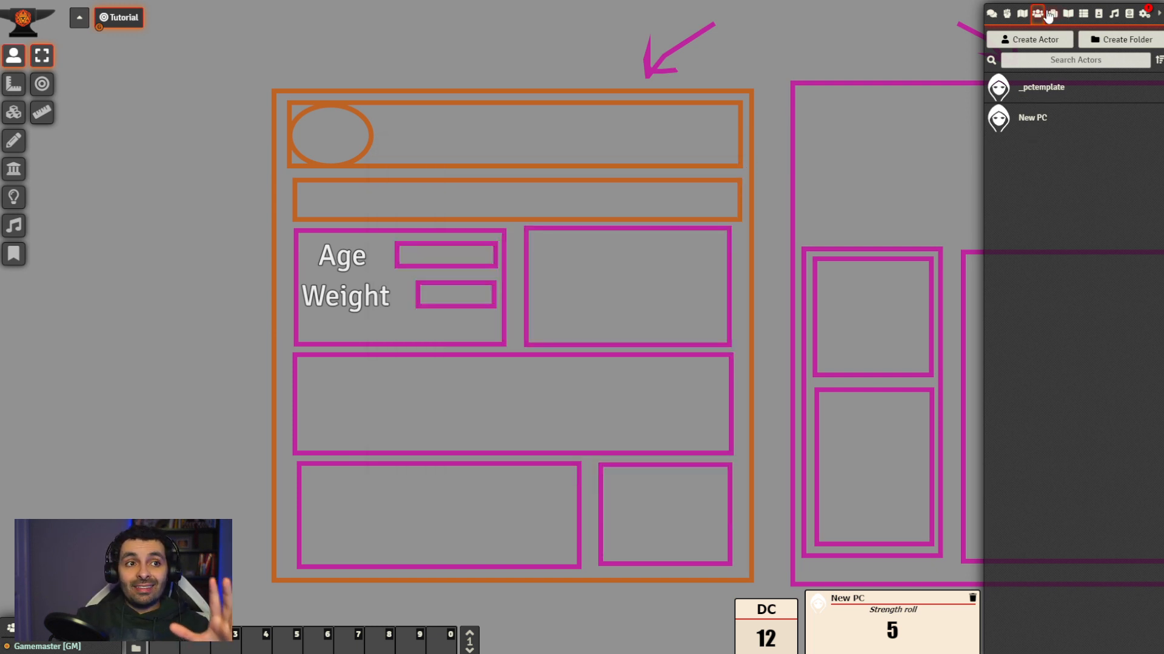
Examine the details and Check Group settings of the Injury 1 and Injury 3 properties in the _PROPS folder
left_click(1054, 15)
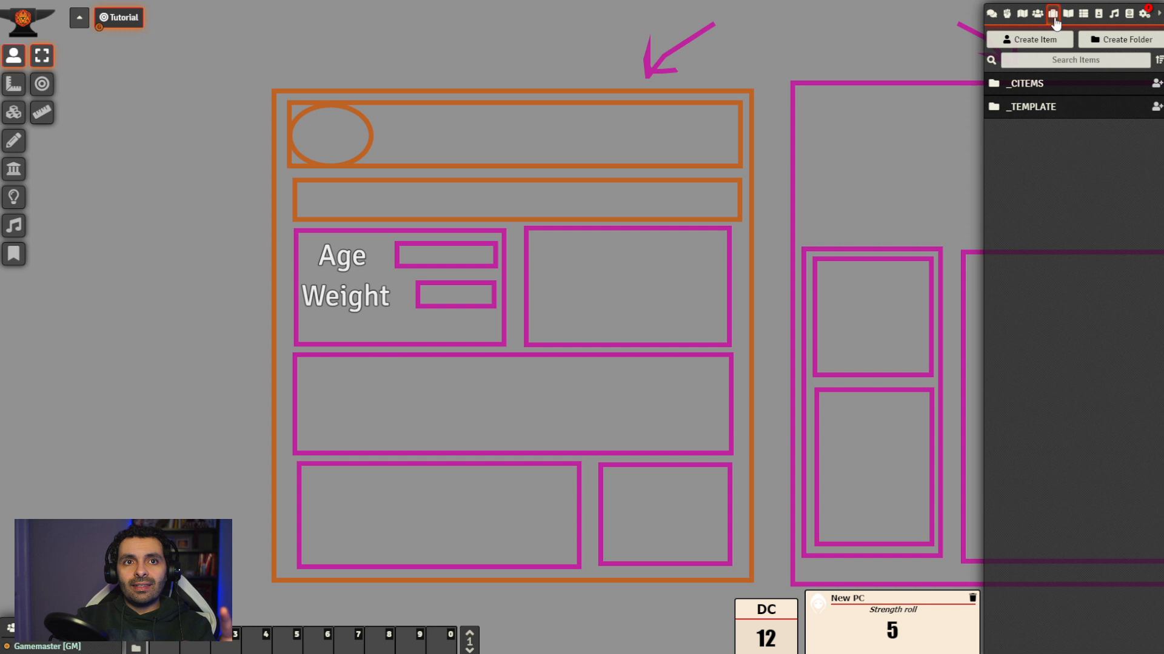
left_click(1033, 107)
left_click(1040, 177)
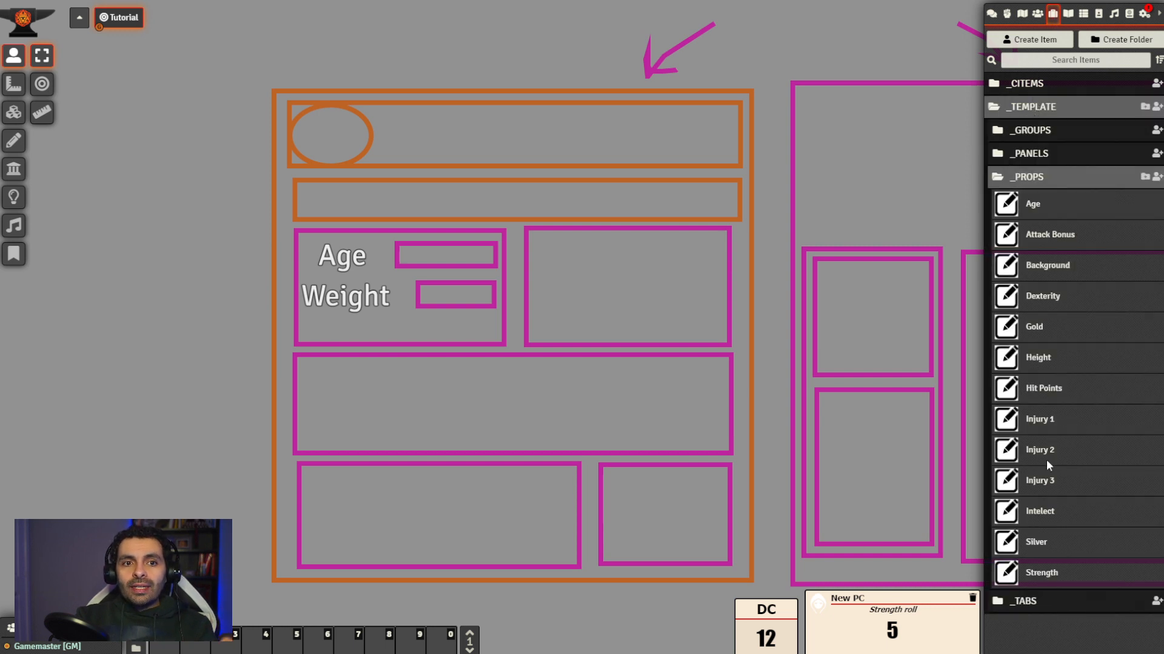
left_click(1043, 426)
left_click(655, 272)
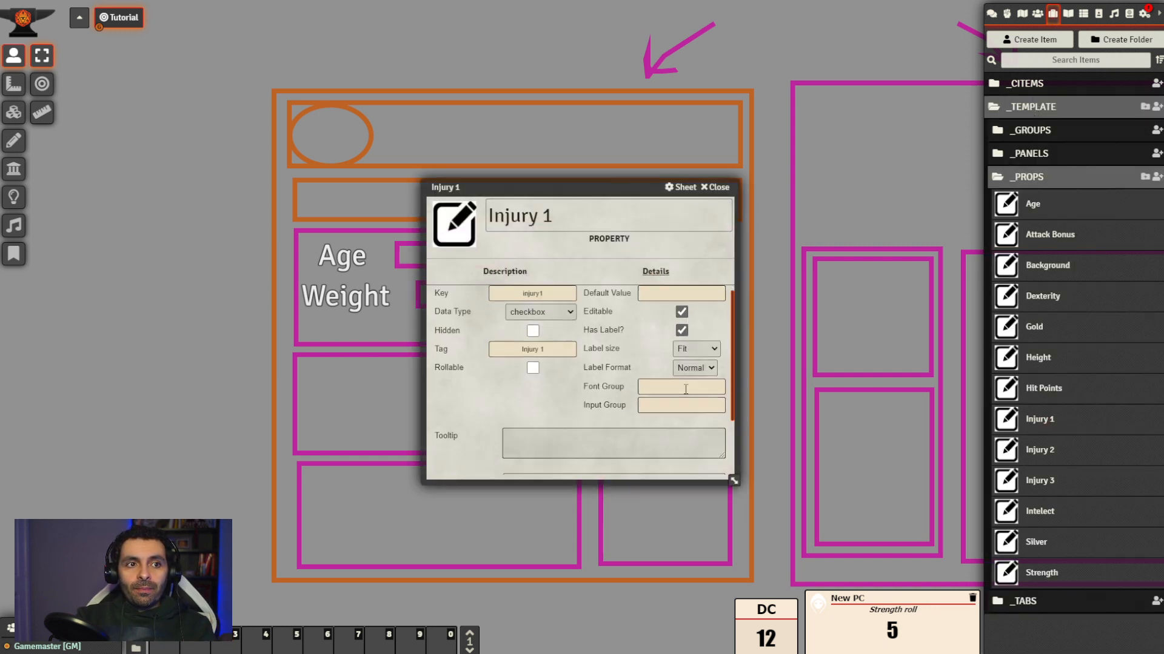
scroll(629, 462, "down", 3)
left_click(715, 187)
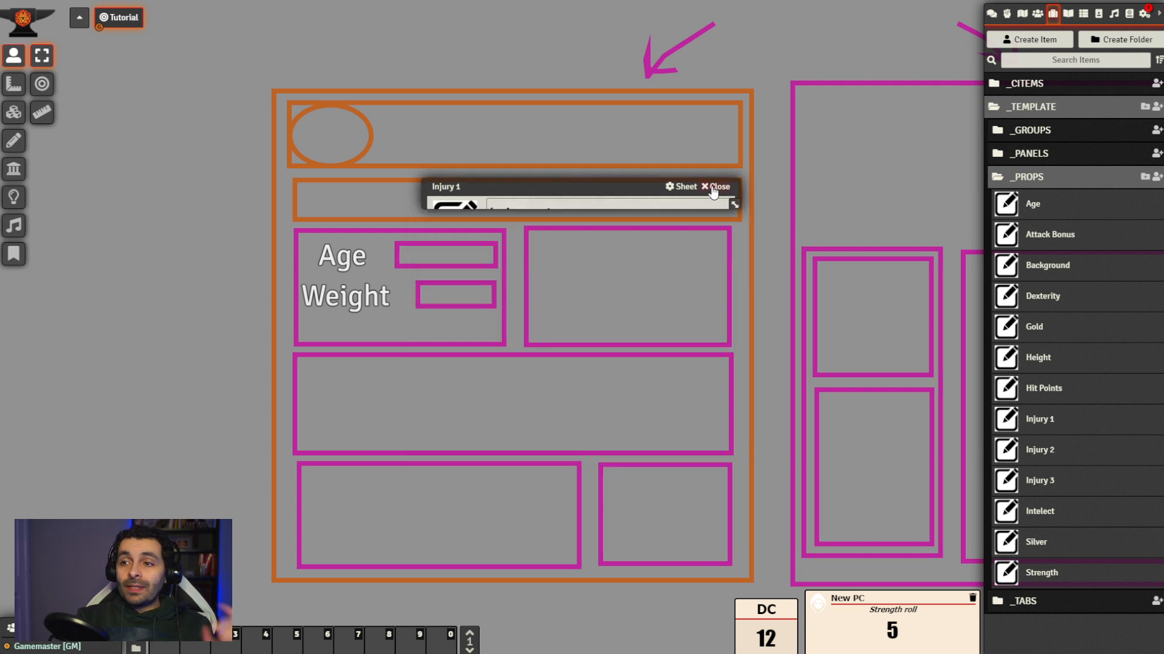
left_click(1044, 478)
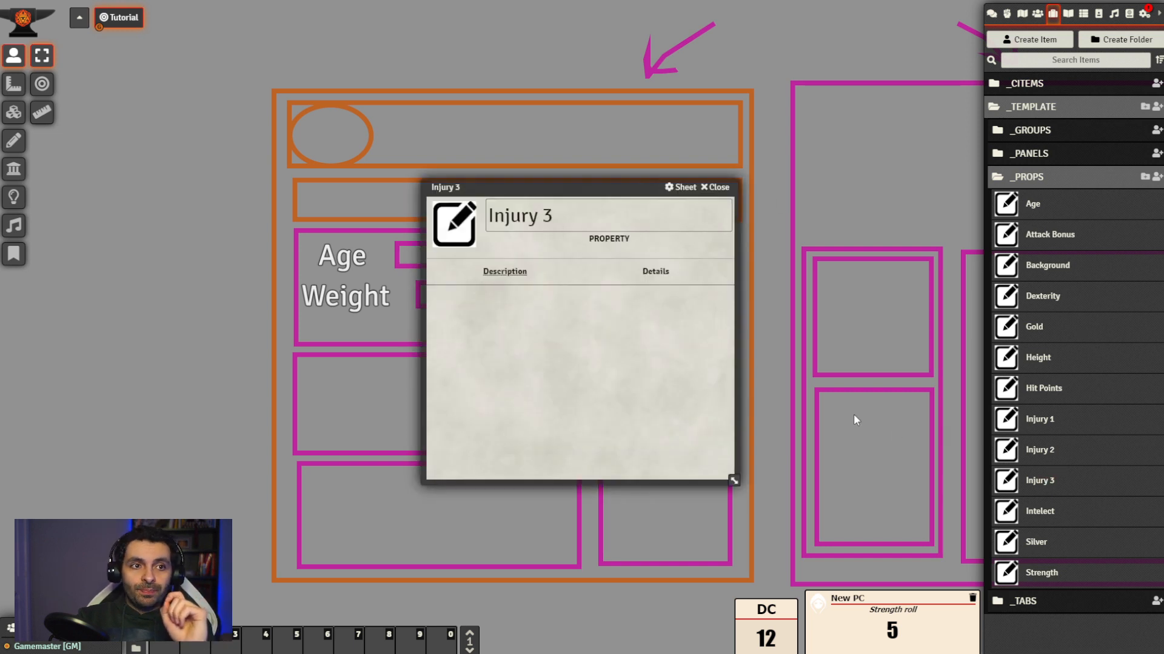
left_click(654, 273)
scroll(644, 448, "down", 2)
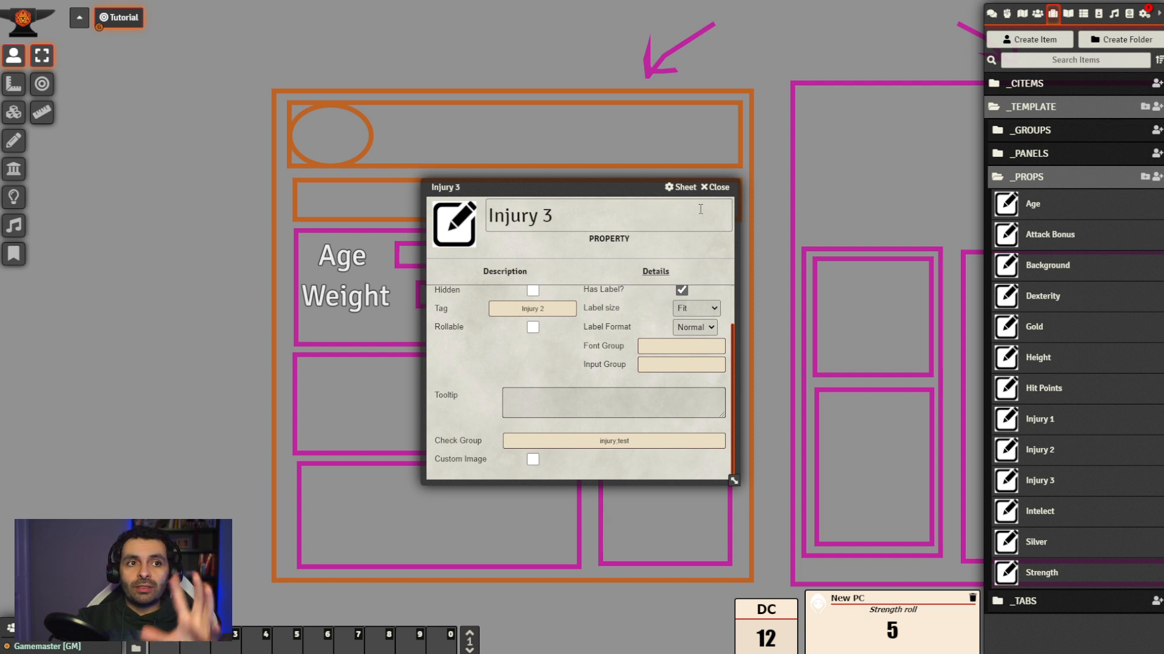
left_click(715, 187)
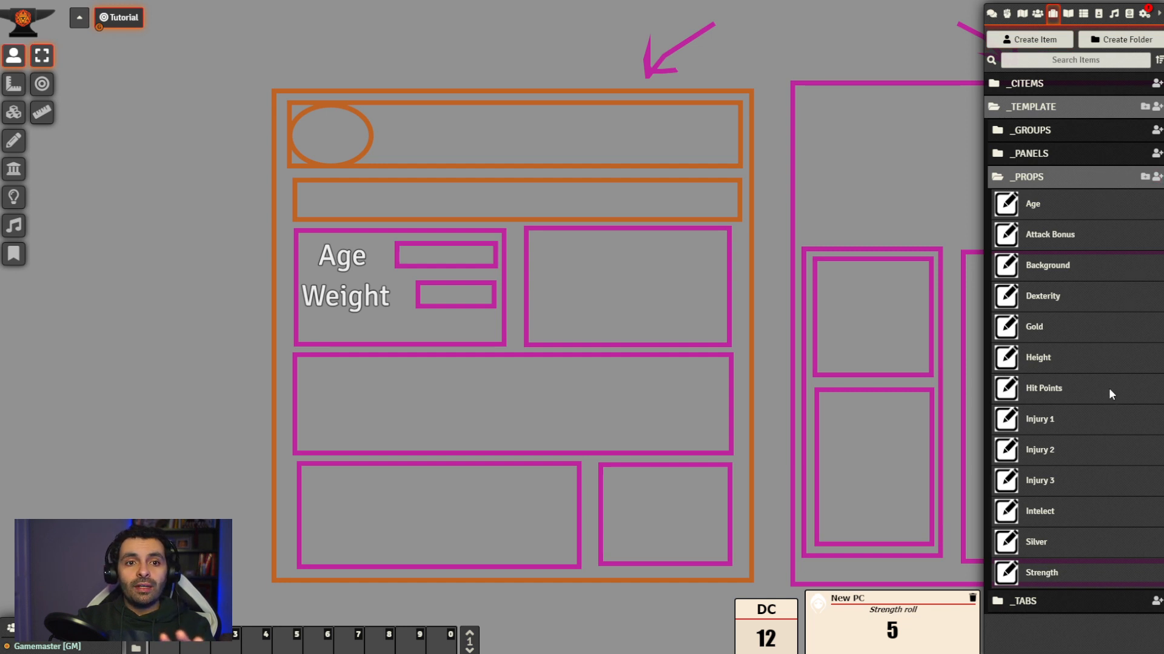
Create a new property item named Test Prop in the _PROPS folder
left_click(1157, 178)
left_click(899, 206)
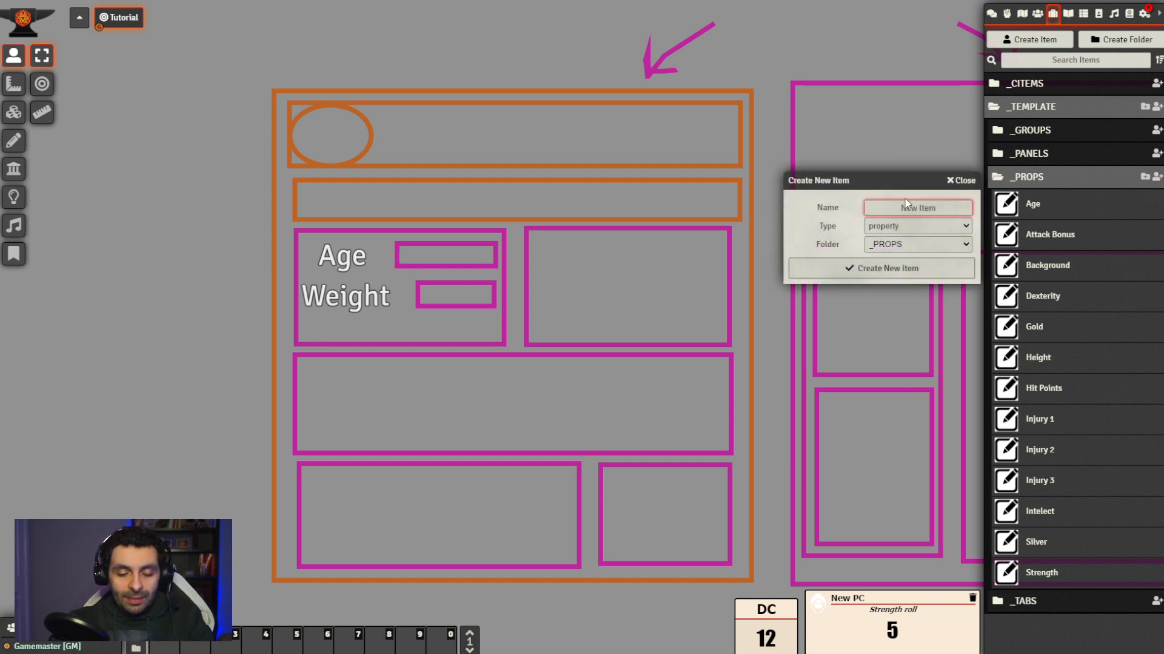
type("TE")
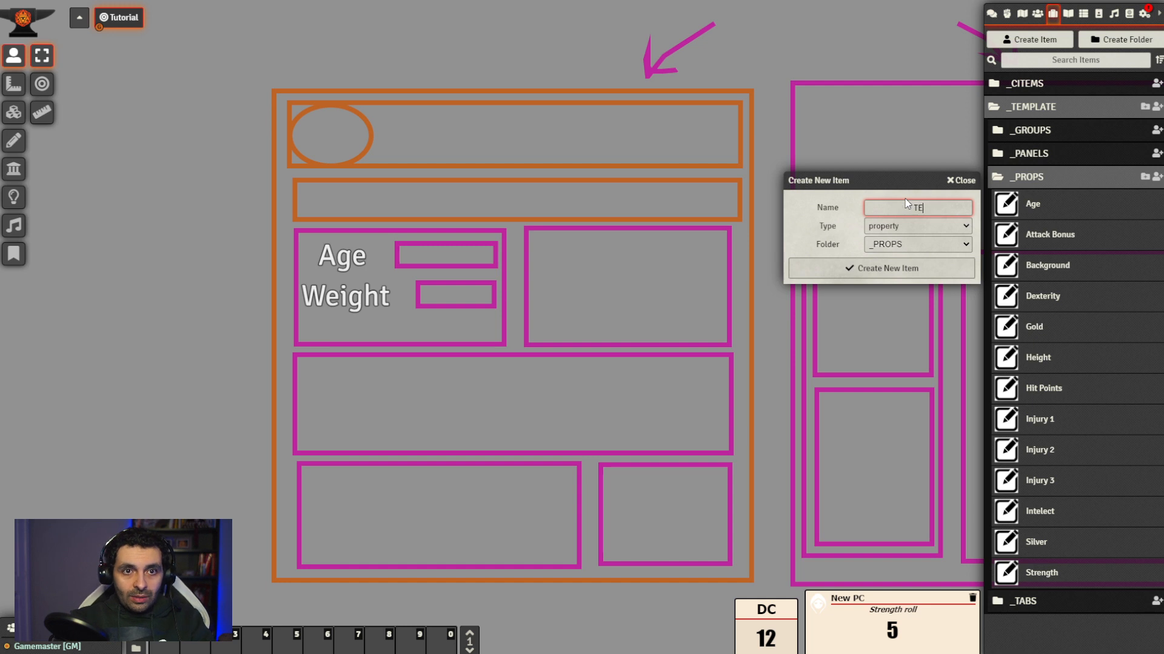
key("BackSpace")
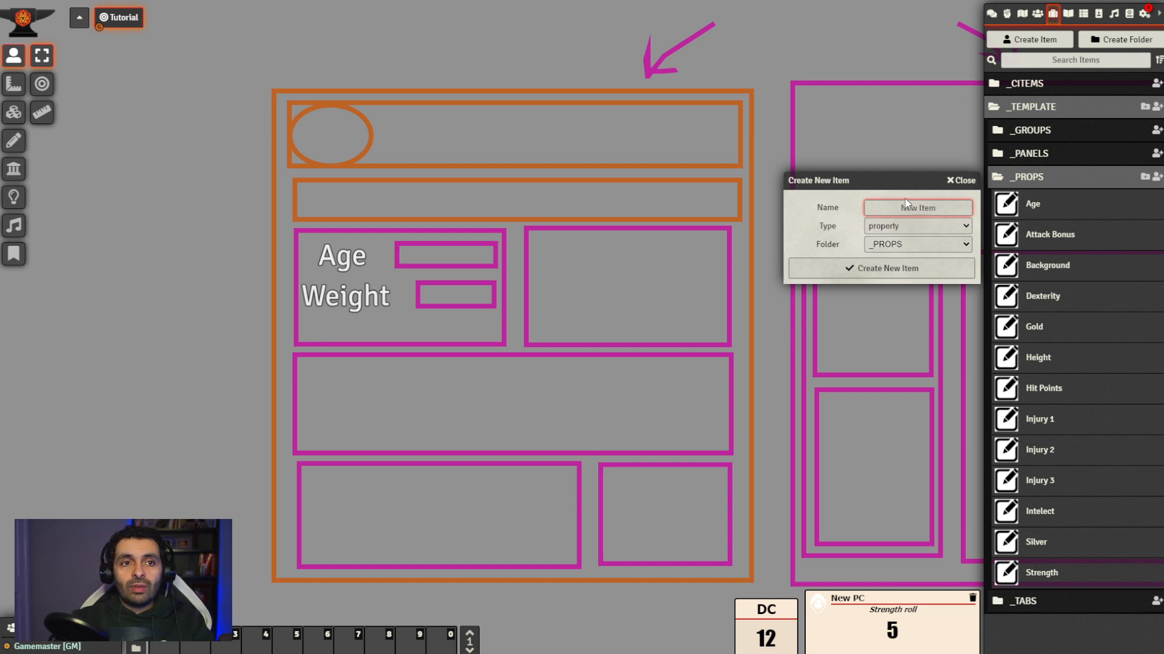
left_click_drag(904, 180, 790, 168)
type("Te")
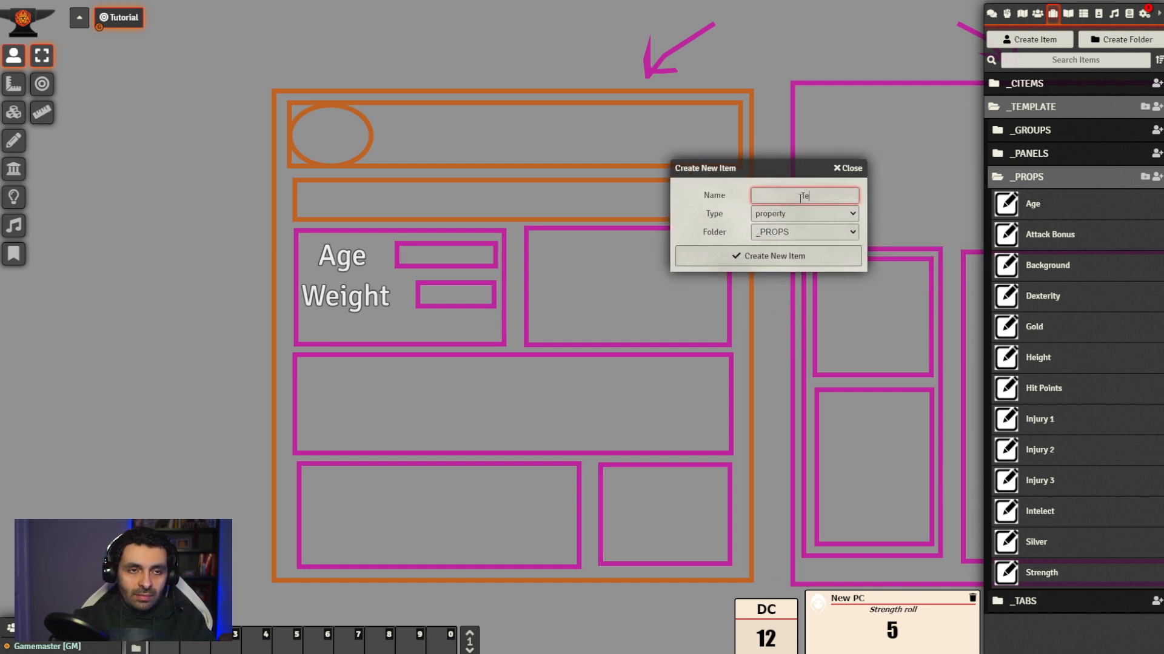
type("st P")
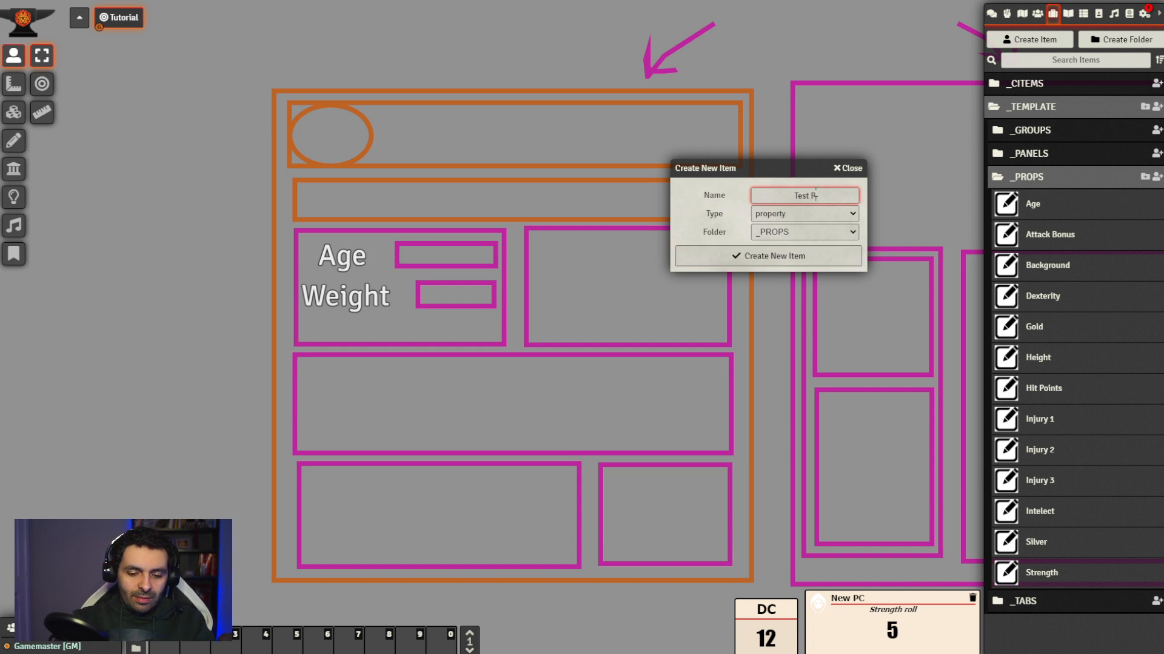
type("rop")
key("Return")
Set the Data Type of the Test Prop property to radio and rename it Spell Slots
left_click(658, 271)
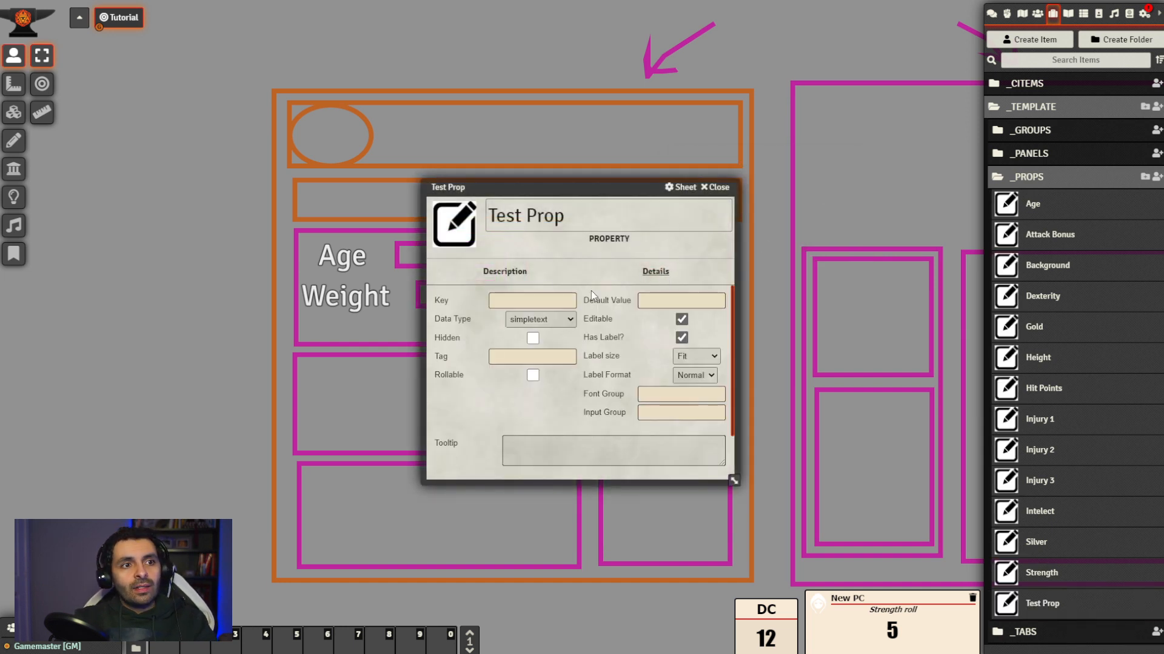
left_click(544, 366)
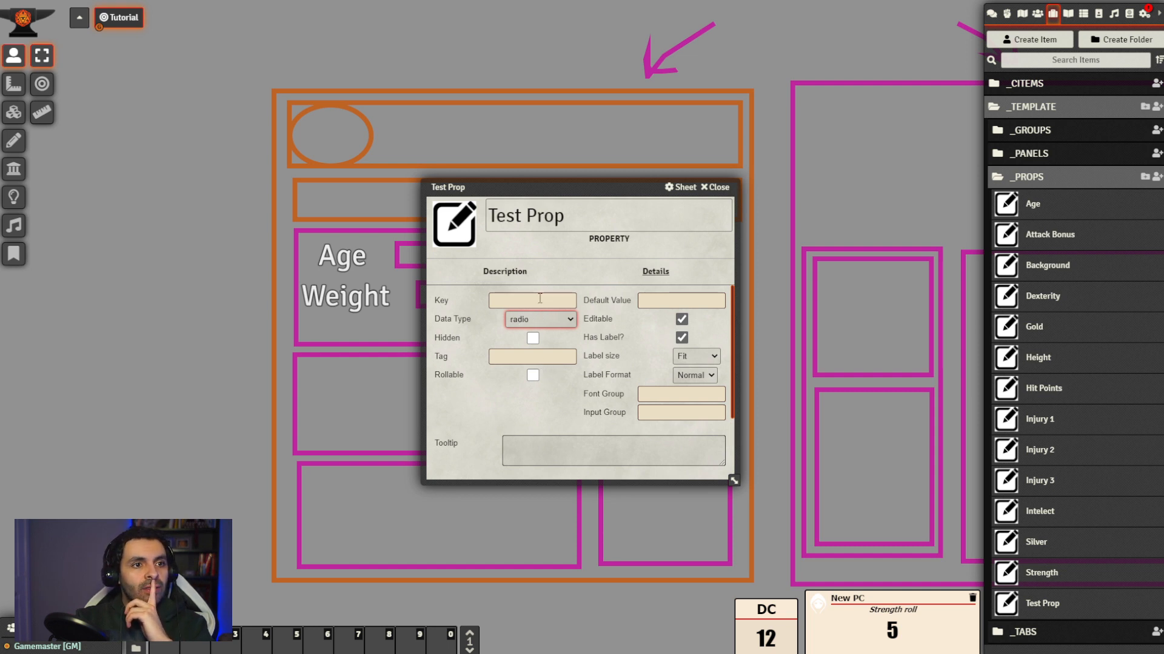
left_click(598, 222)
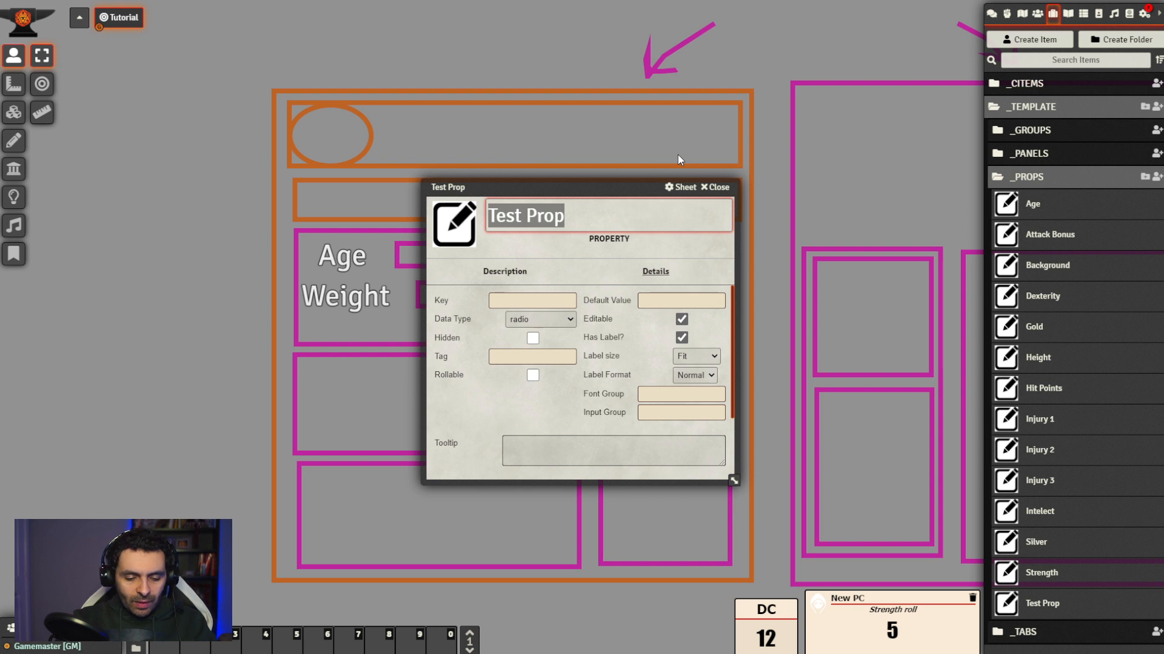
type("l Slots")
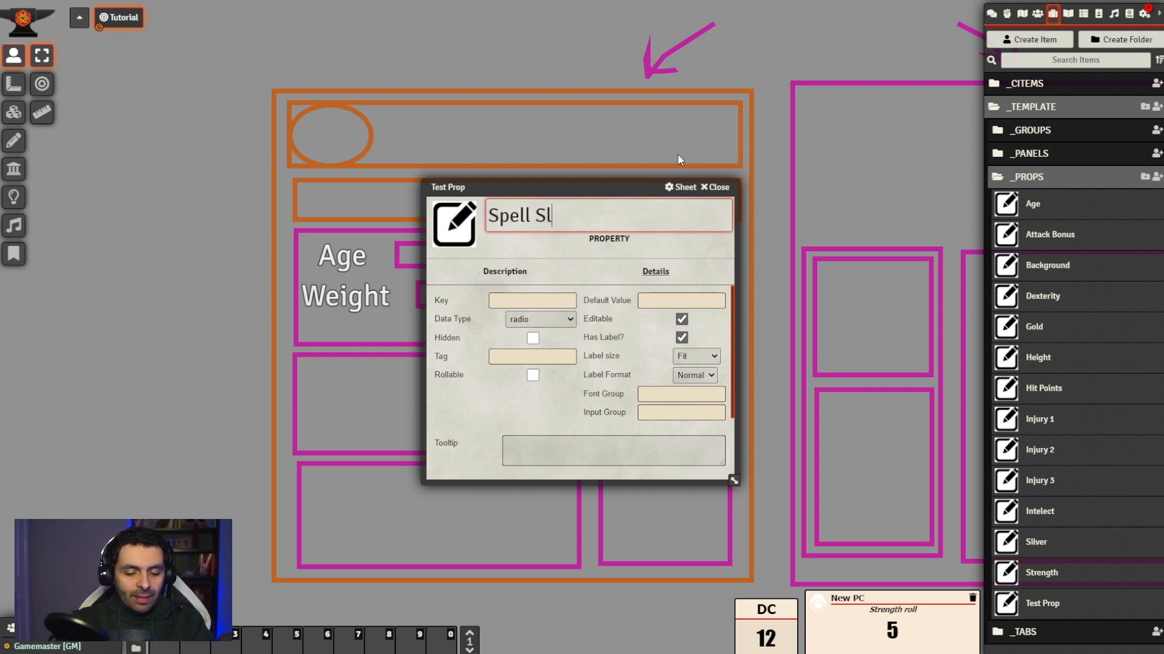
Set the Spell Slots property's Key to spellslots and its Tag to Spell Slots
left_click(550, 300)
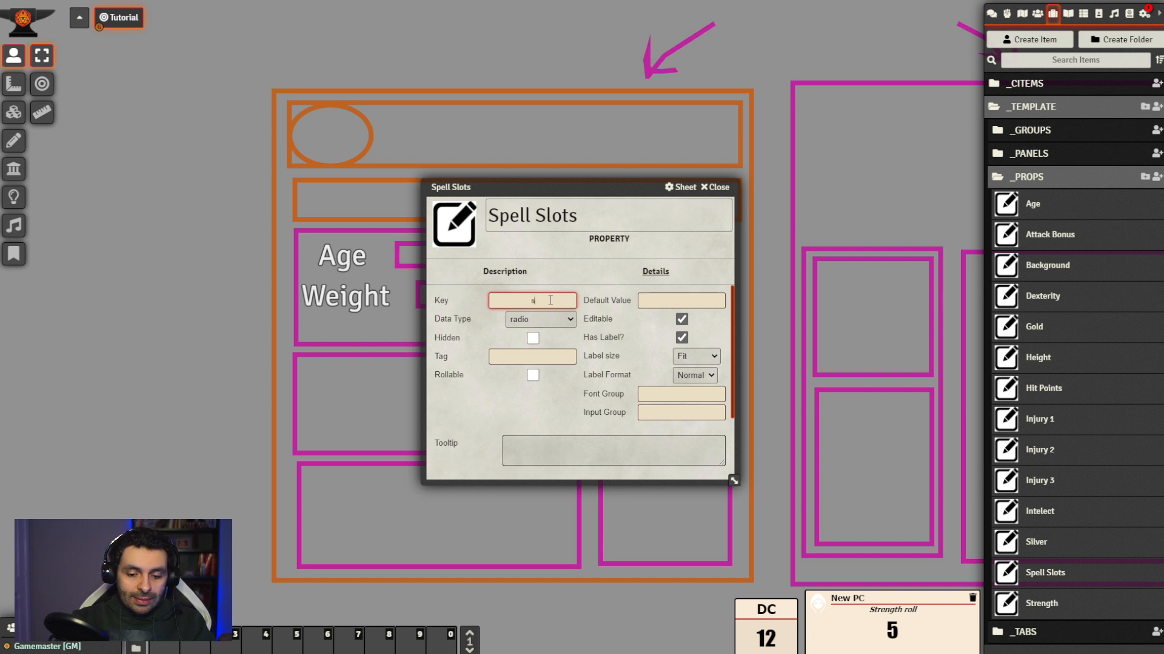
type("spellslots")
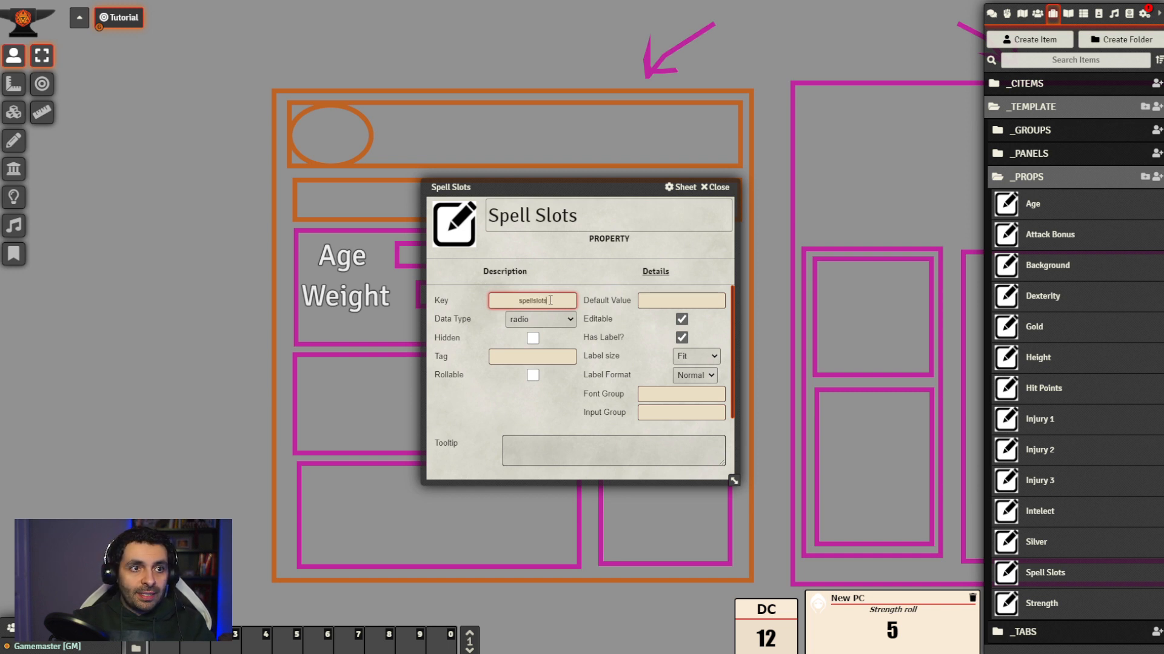
left_click(508, 407)
left_click(537, 356)
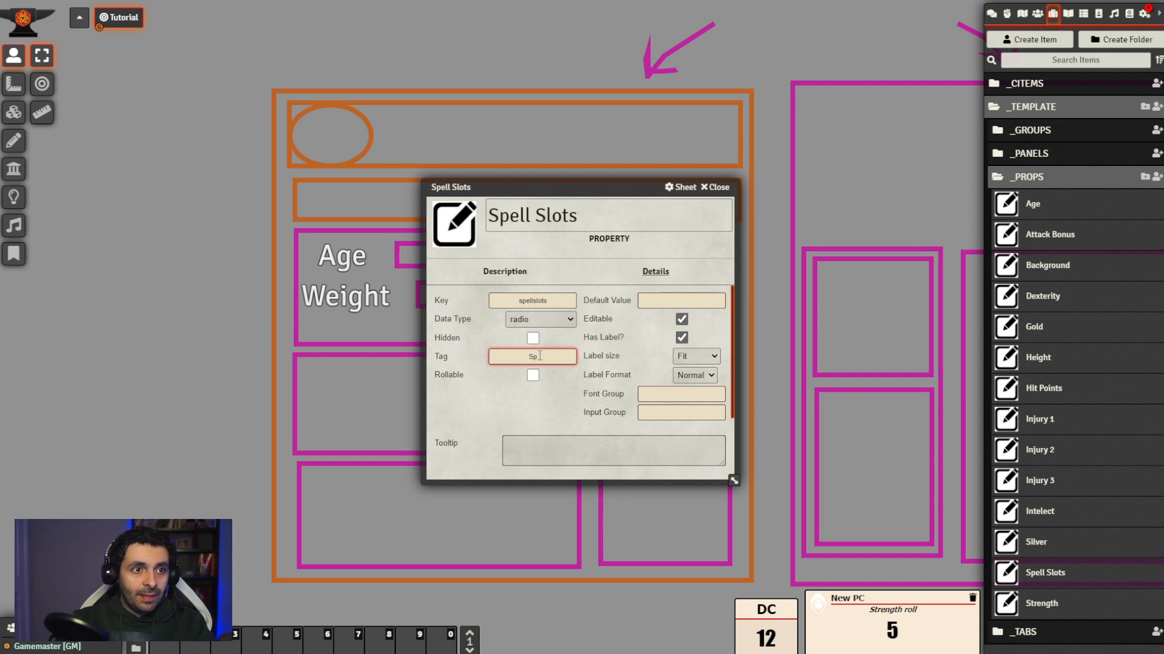
type("Spell Slots")
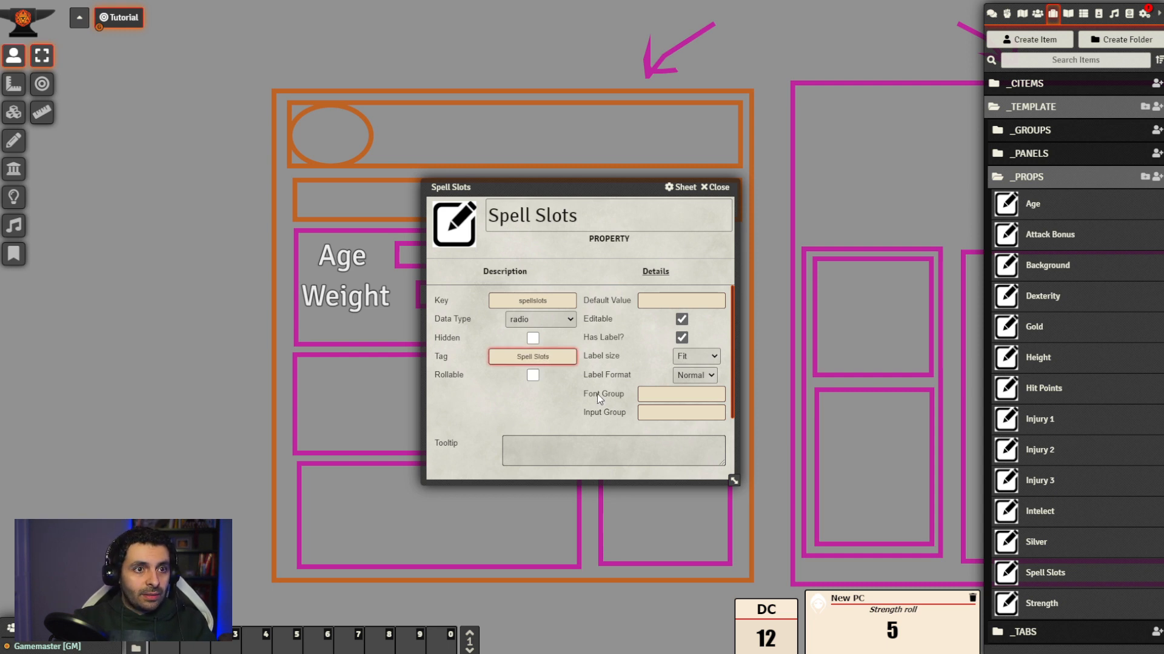
left_click(529, 411)
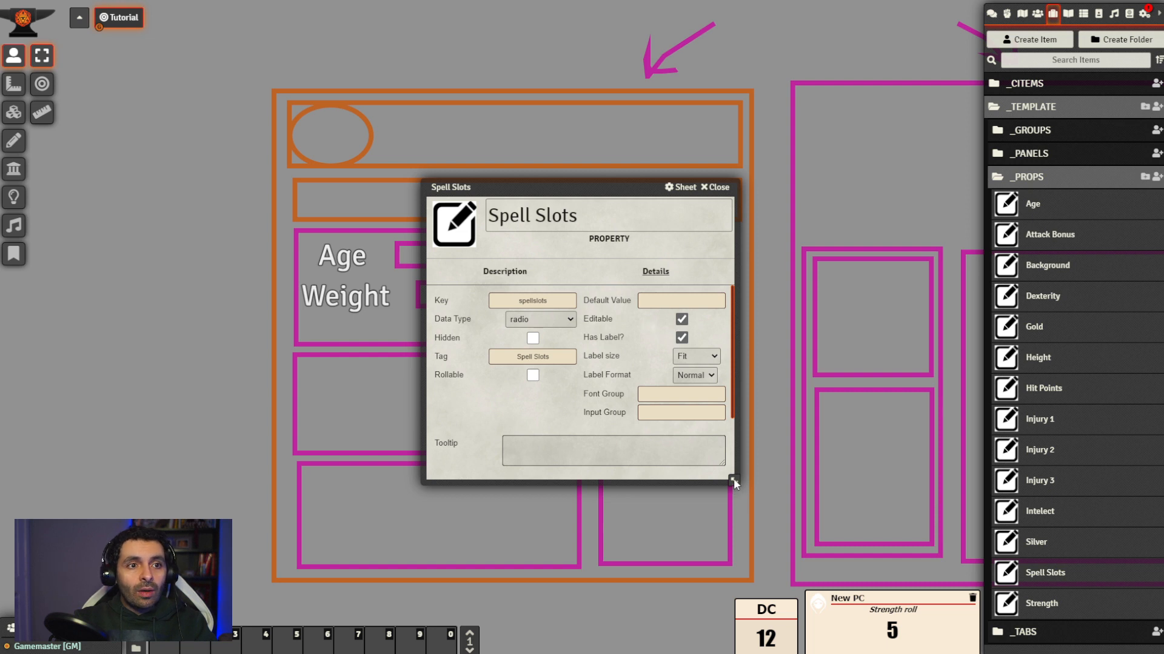
Enlarge the Spell Slots property window and move it higher on the canvas to show all radio settings
left_click_drag(733, 478, 740, 587)
left_click_drag(586, 188, 639, 77)
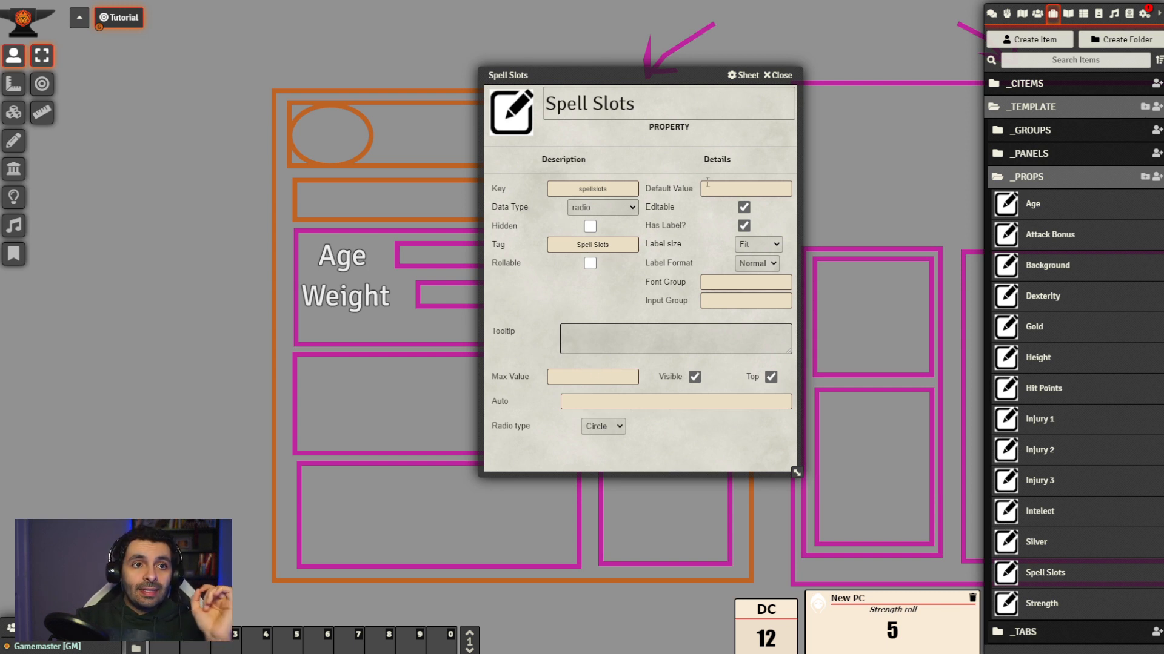
Set the Spell Slots property's Default Value to 0
left_click(749, 190)
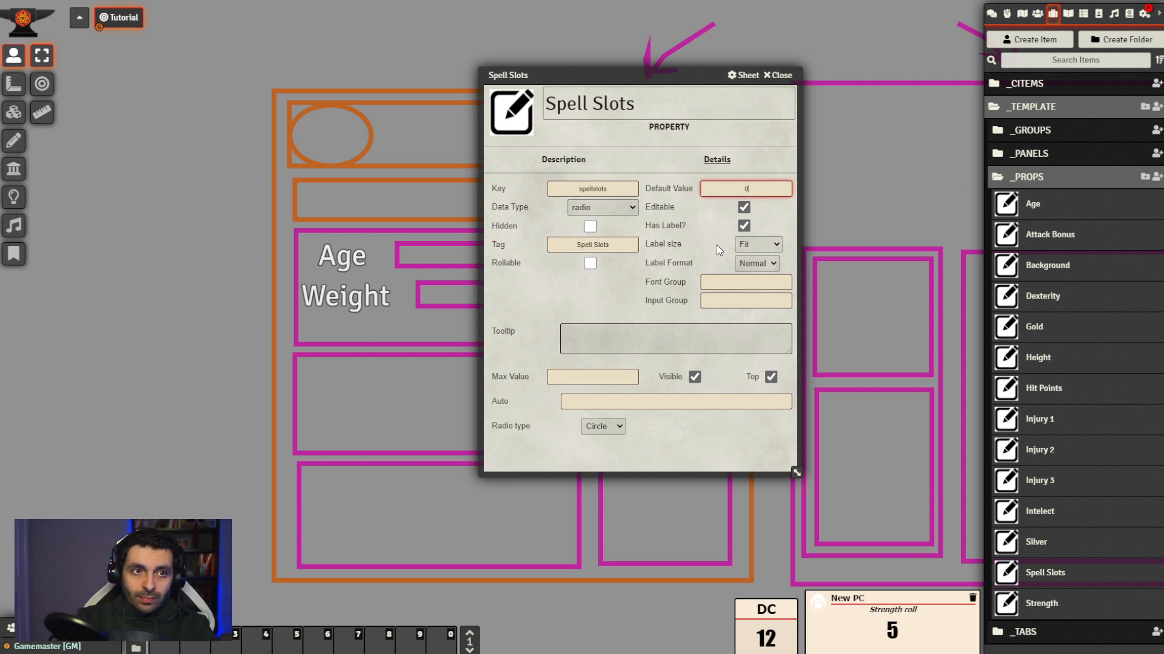
left_click(585, 301)
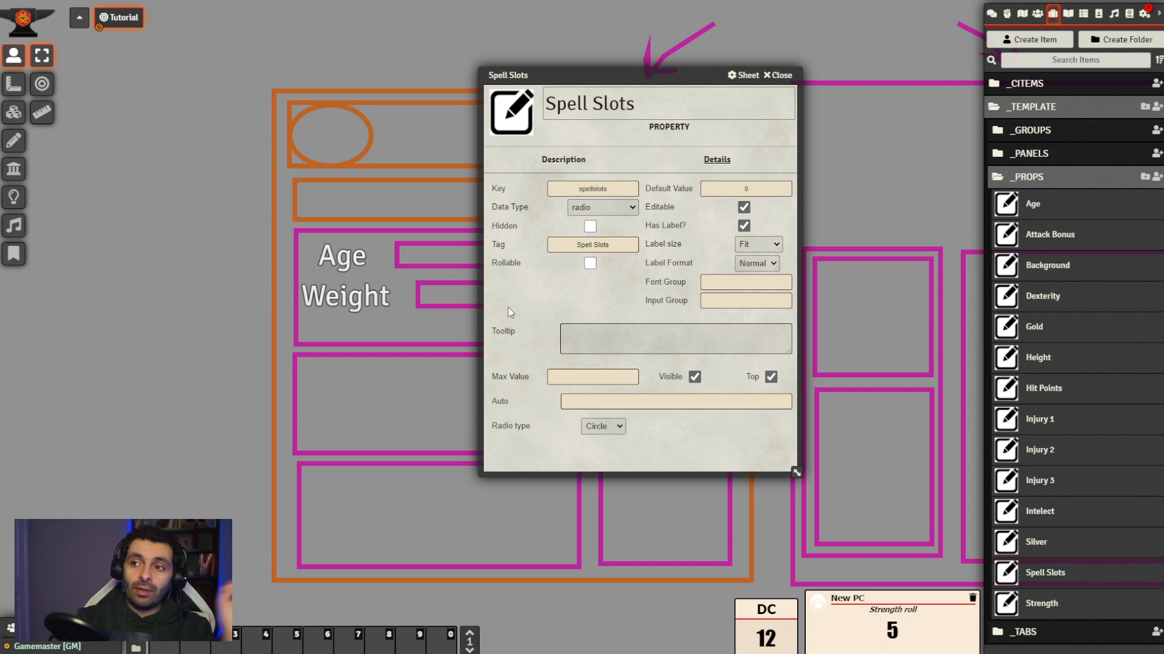
left_click(567, 378)
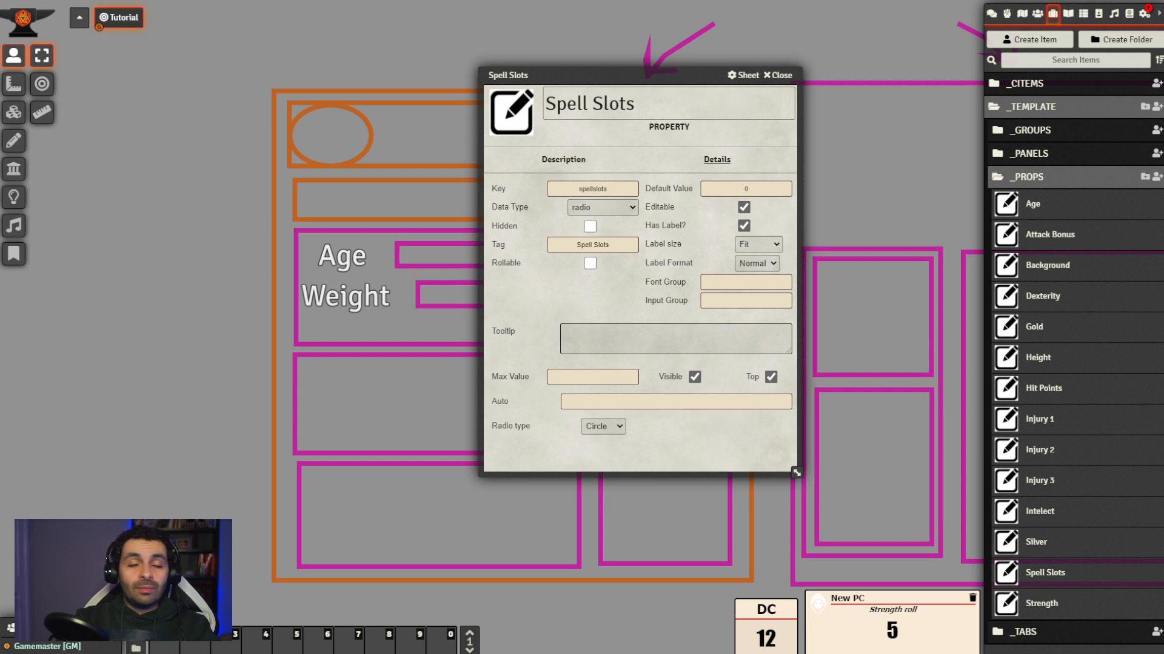
left_click(612, 377)
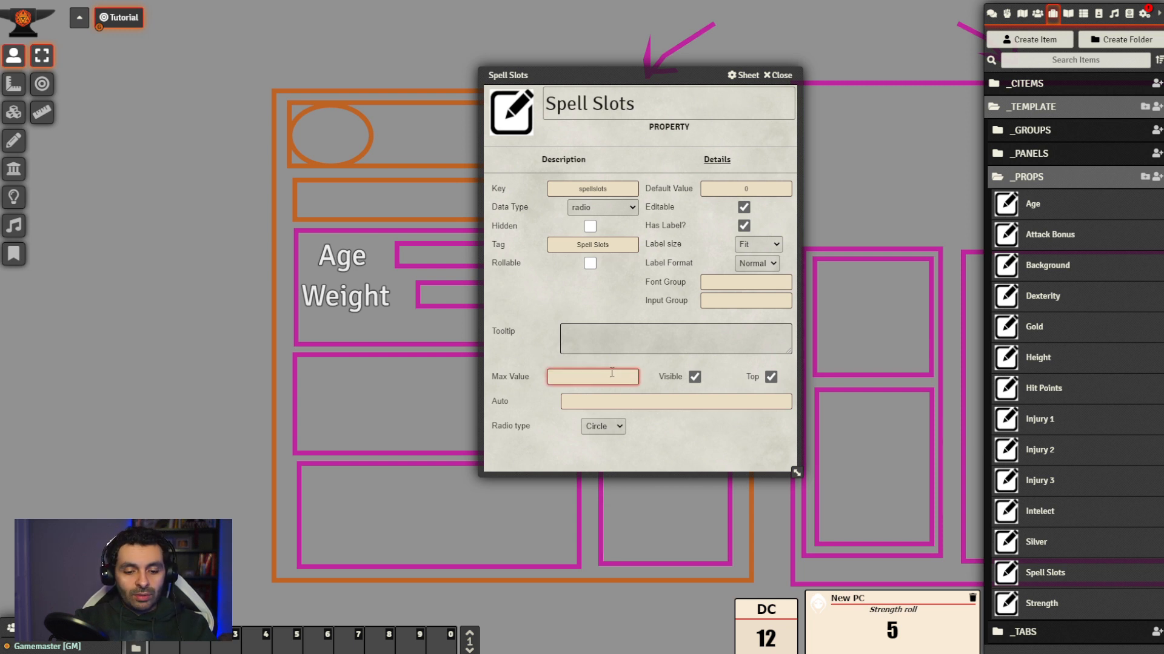
Reload the world and reopen the Spell Slots property from the _PROPS folder
key("F5")
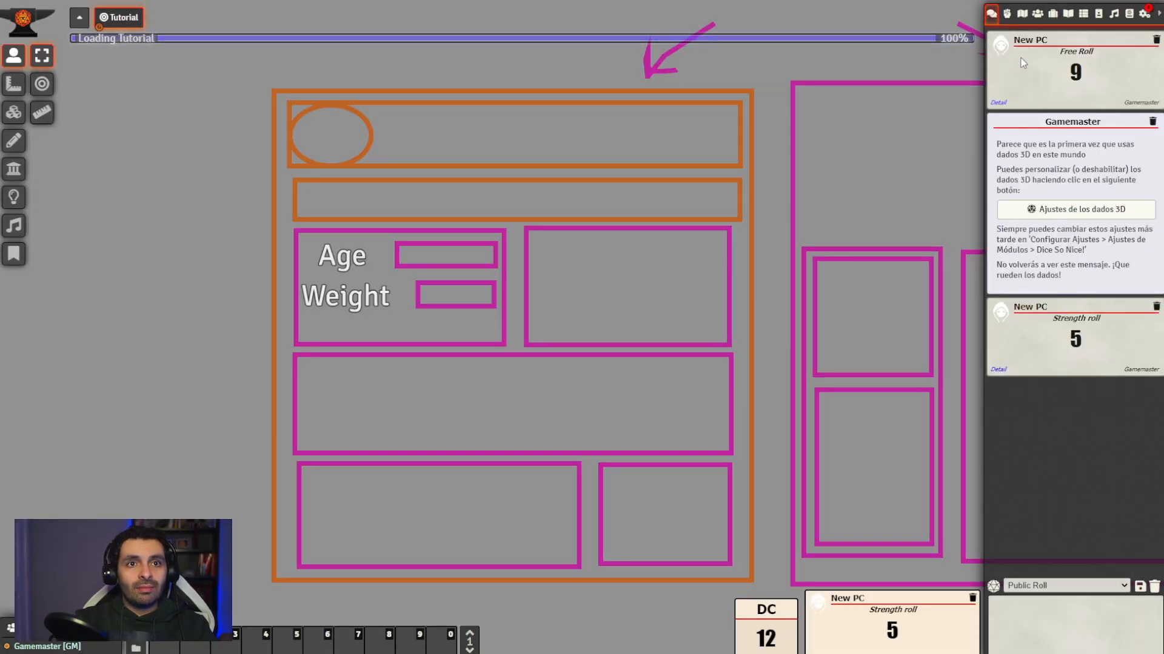
left_click(1052, 13)
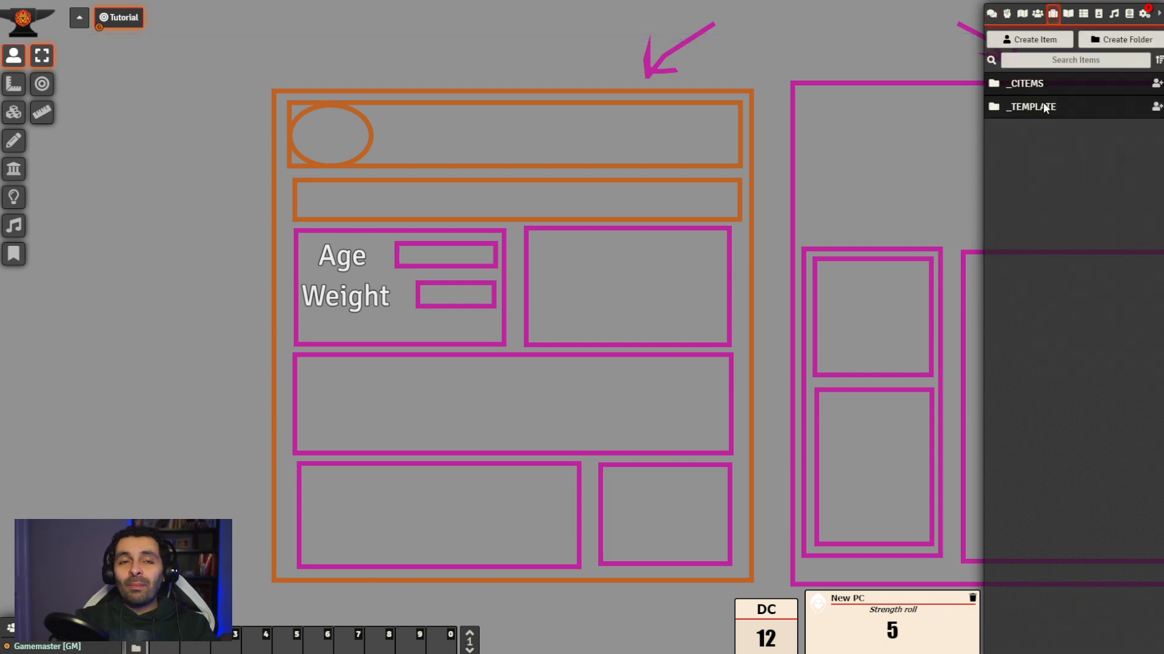
left_click(1045, 107)
left_click(1030, 177)
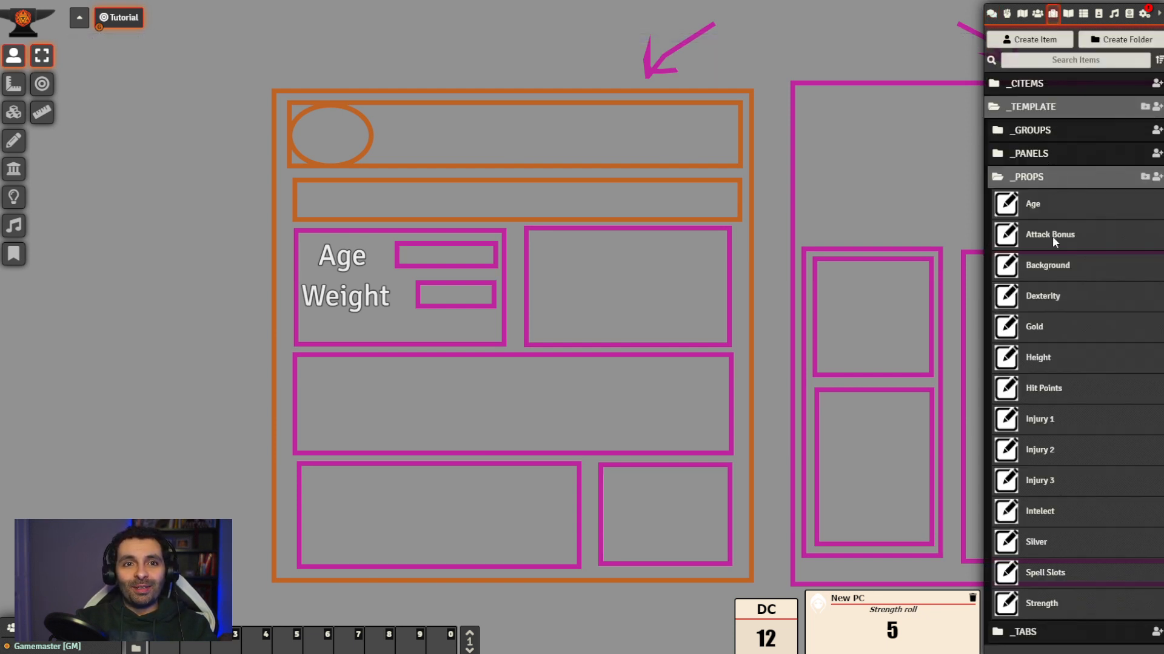
left_click(1051, 582)
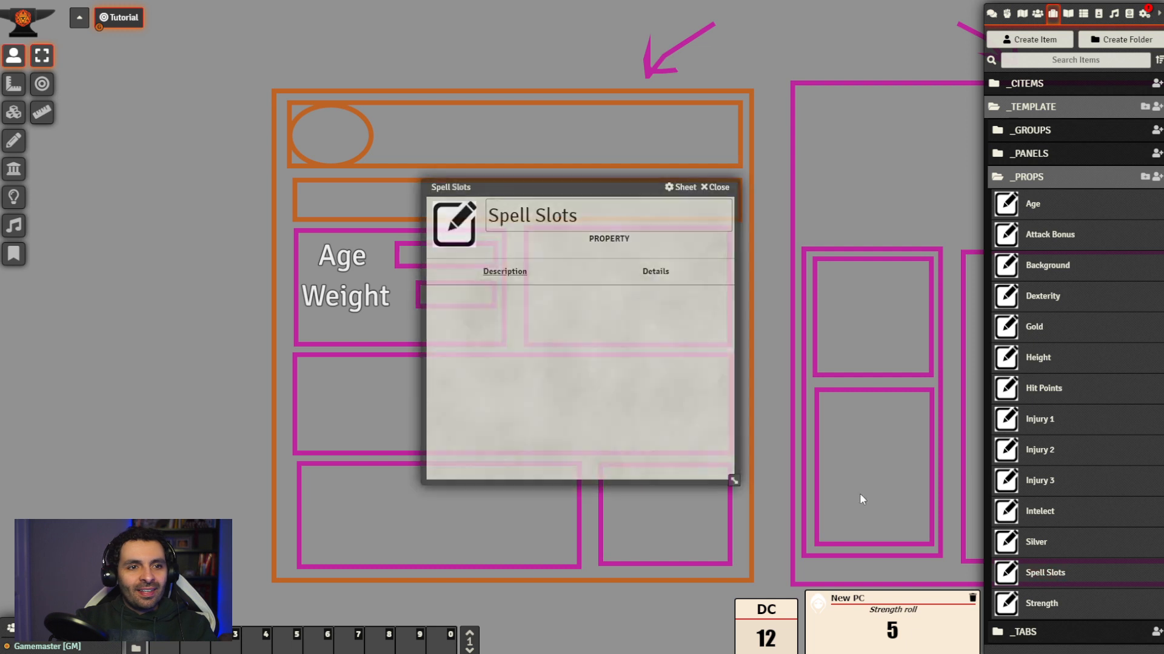
Set the Spell Slots property's Max Value to 5, keep the Circle radio type and close the property window
left_click(655, 273)
scroll(551, 435, "down", 2)
left_click(543, 412)
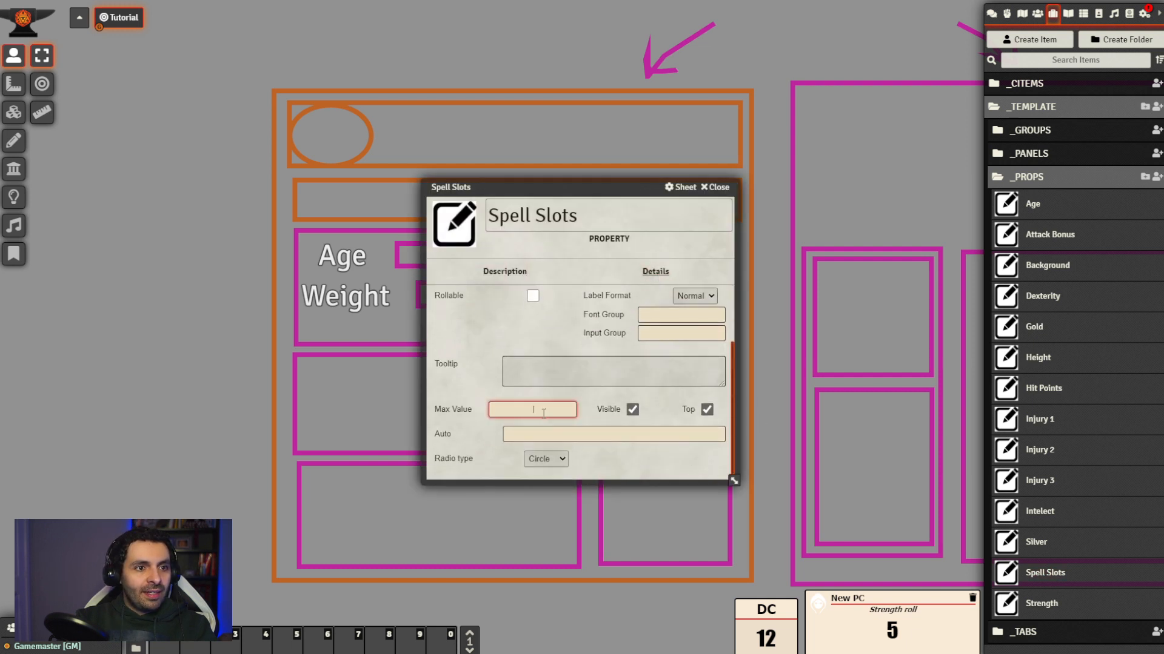
type("5")
left_click(656, 463)
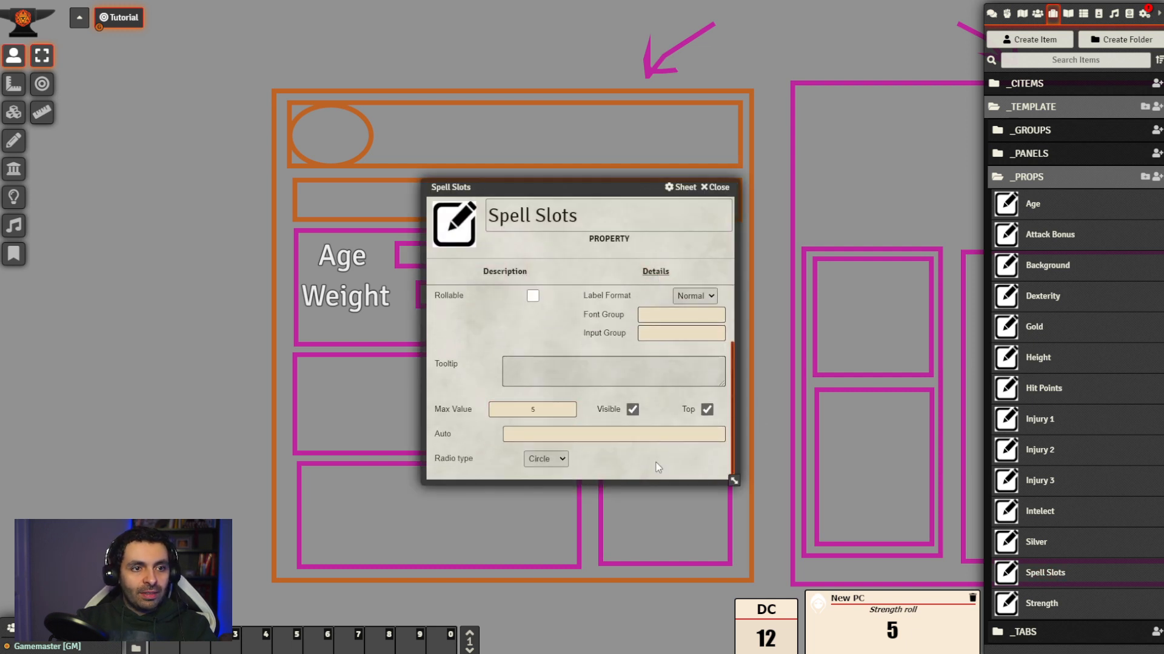
scroll(727, 388, "up", 2)
scroll(727, 388, "down", 2)
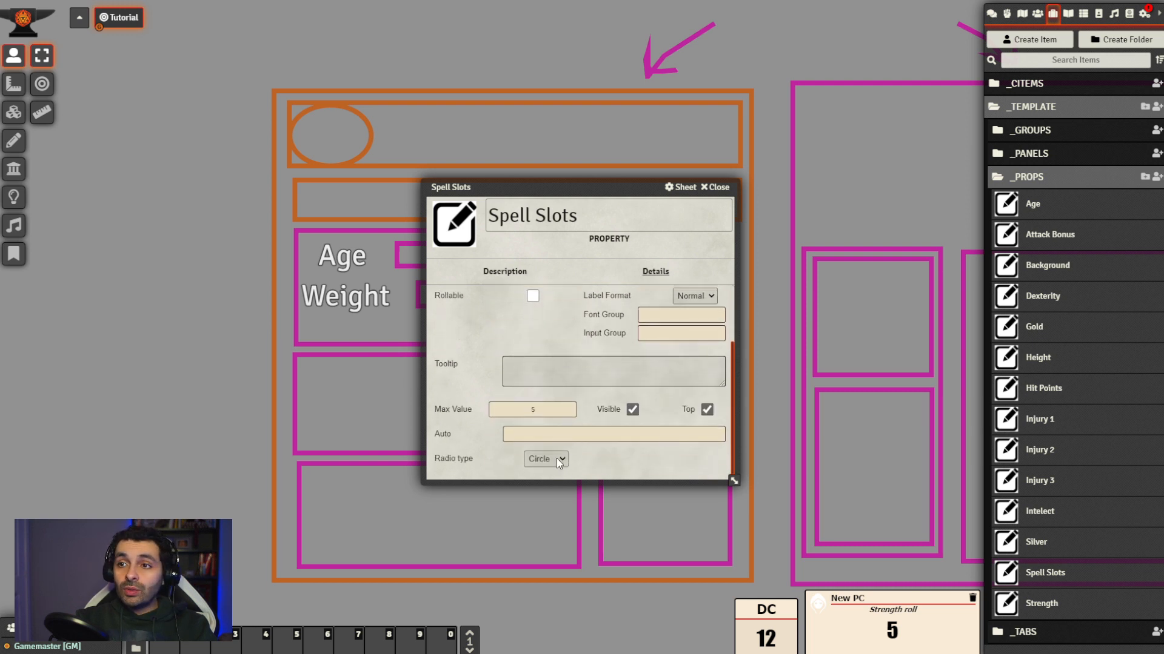
left_click(556, 457)
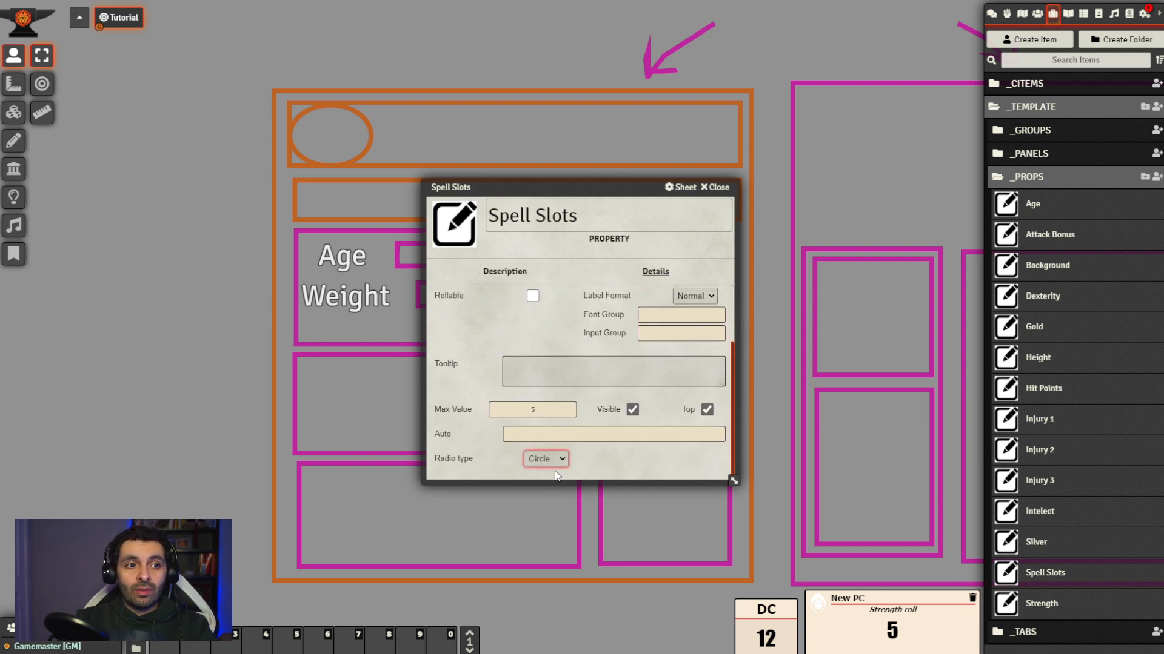
left_click(715, 187)
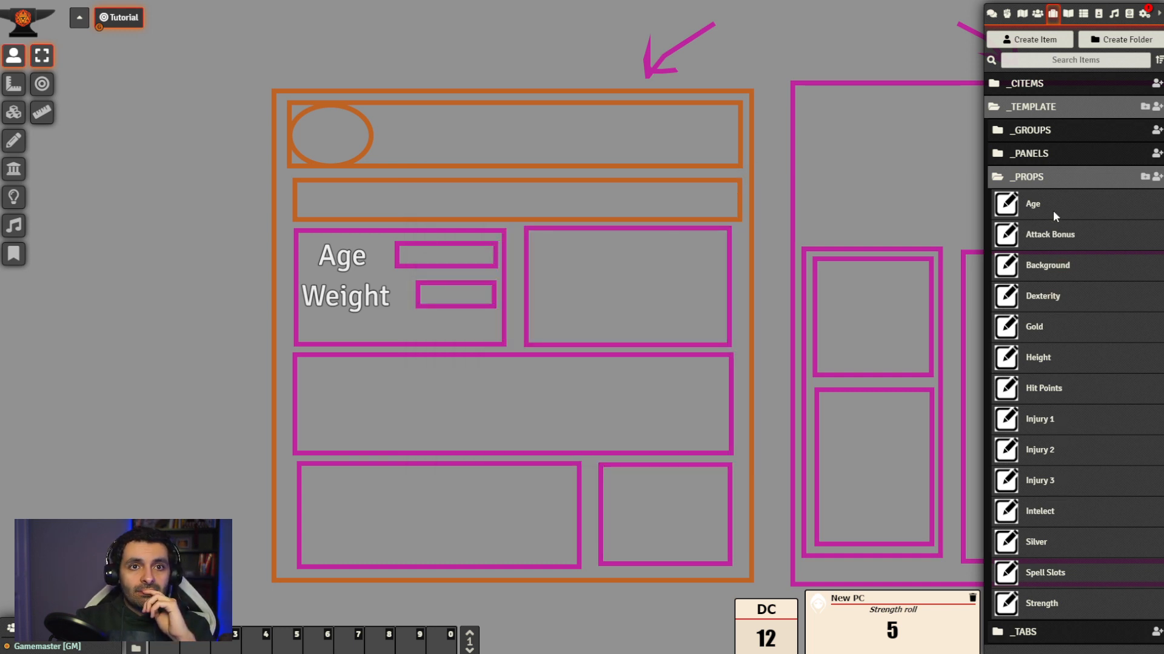
Add the Spell Slots property to the Personal Info Panel's properties and close the panel
left_click(1047, 154)
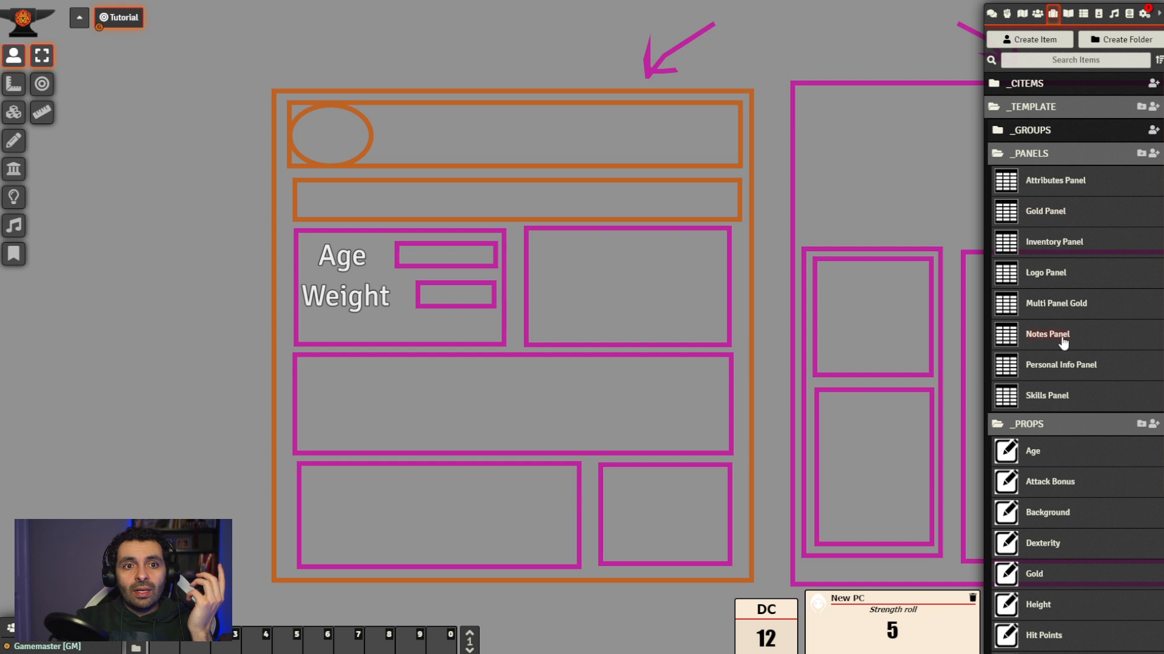
left_click(1064, 371)
scroll(1045, 370, "down", 4)
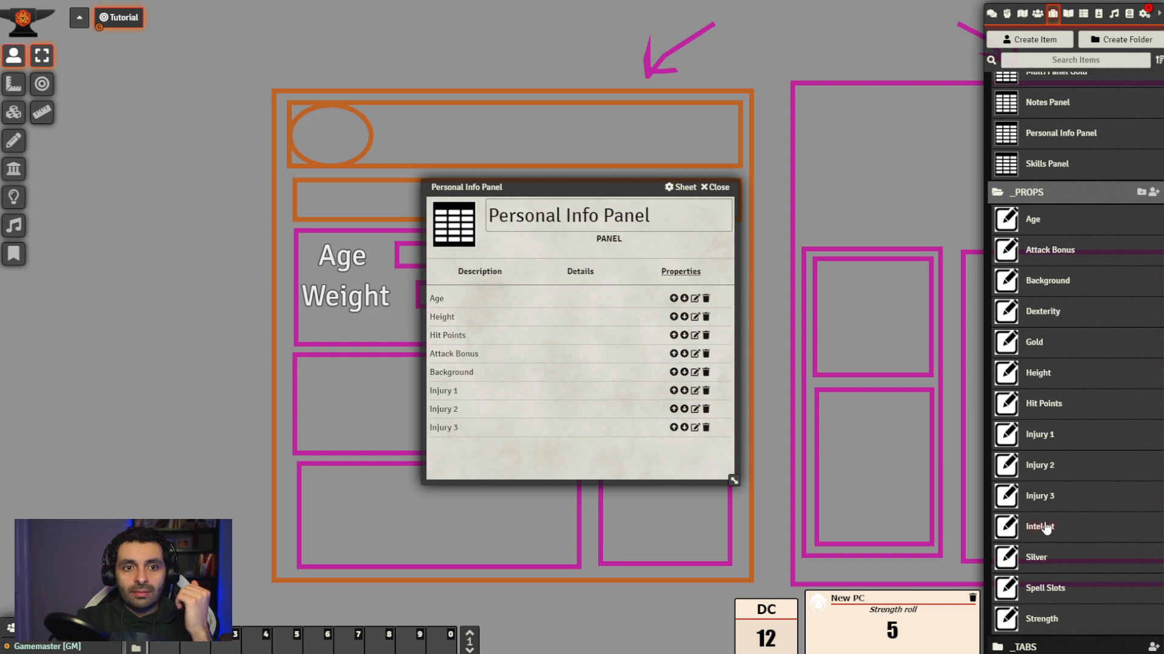
left_click_drag(1044, 589, 534, 459)
left_click(723, 188)
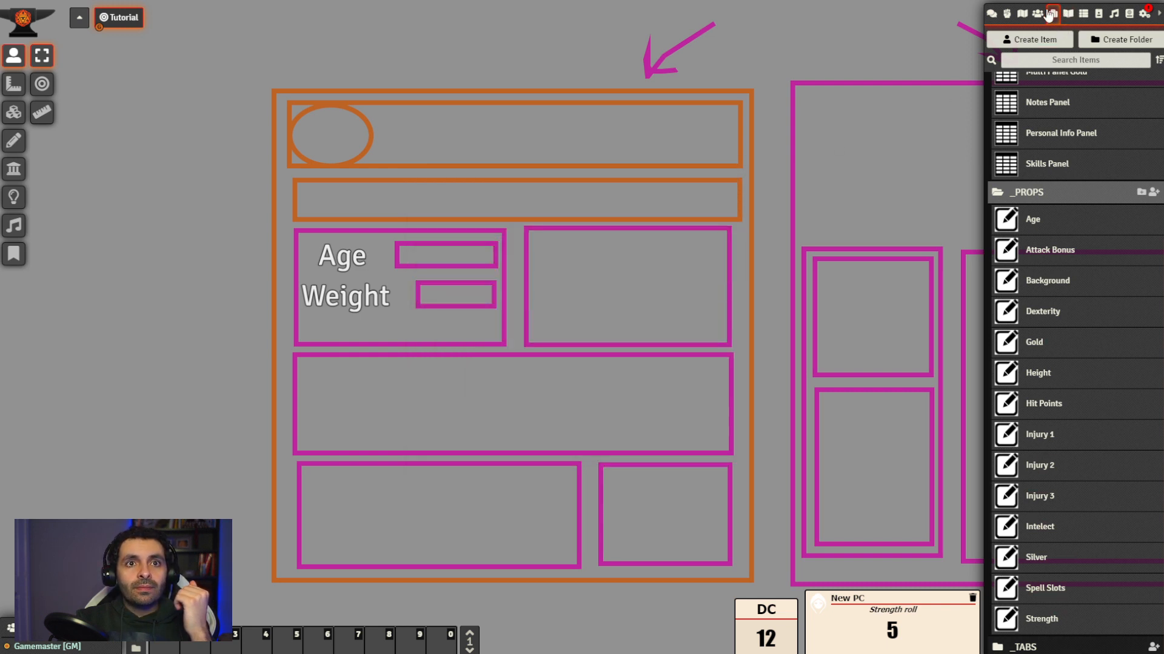
Open the _pctemplate actor and rebuild its sheet
left_click(1037, 13)
left_click(1037, 89)
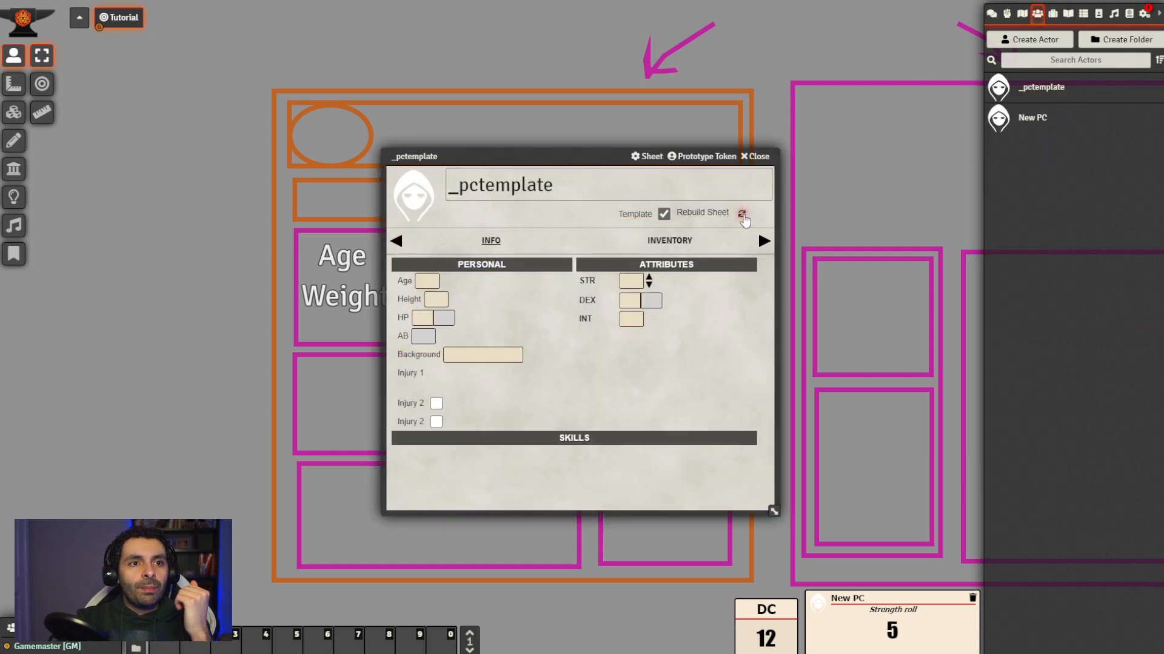
left_click(742, 216)
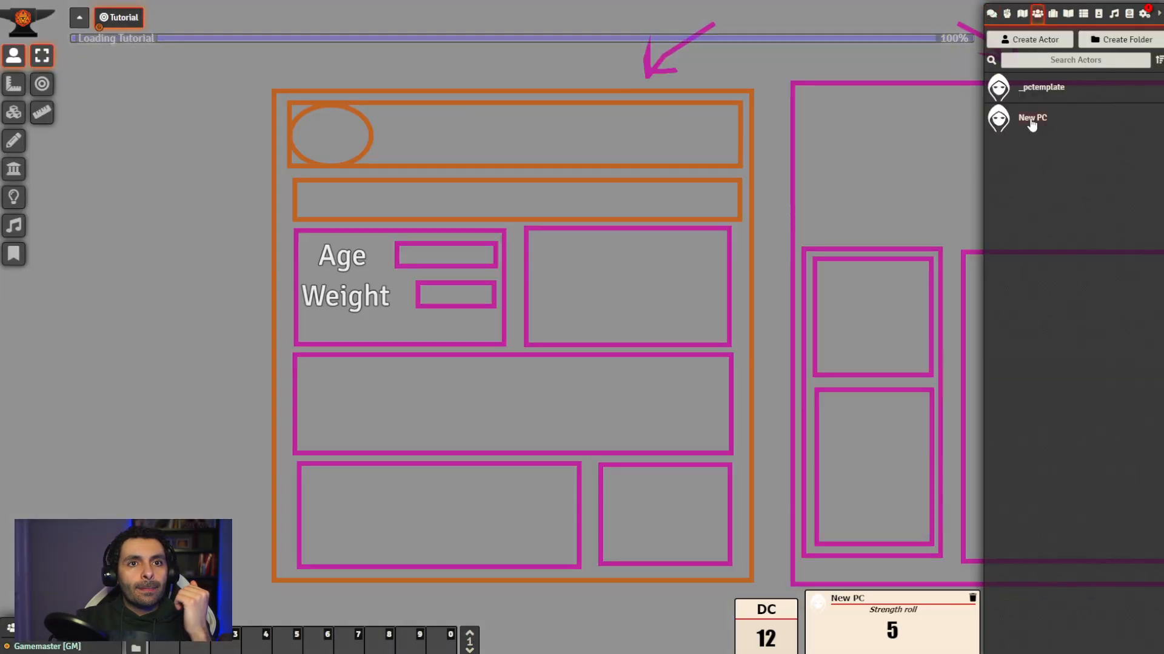
Open the New PC sheet and test its Spell Slots circles by filling different numbers of slots and resetting them to zero
left_click(1032, 119)
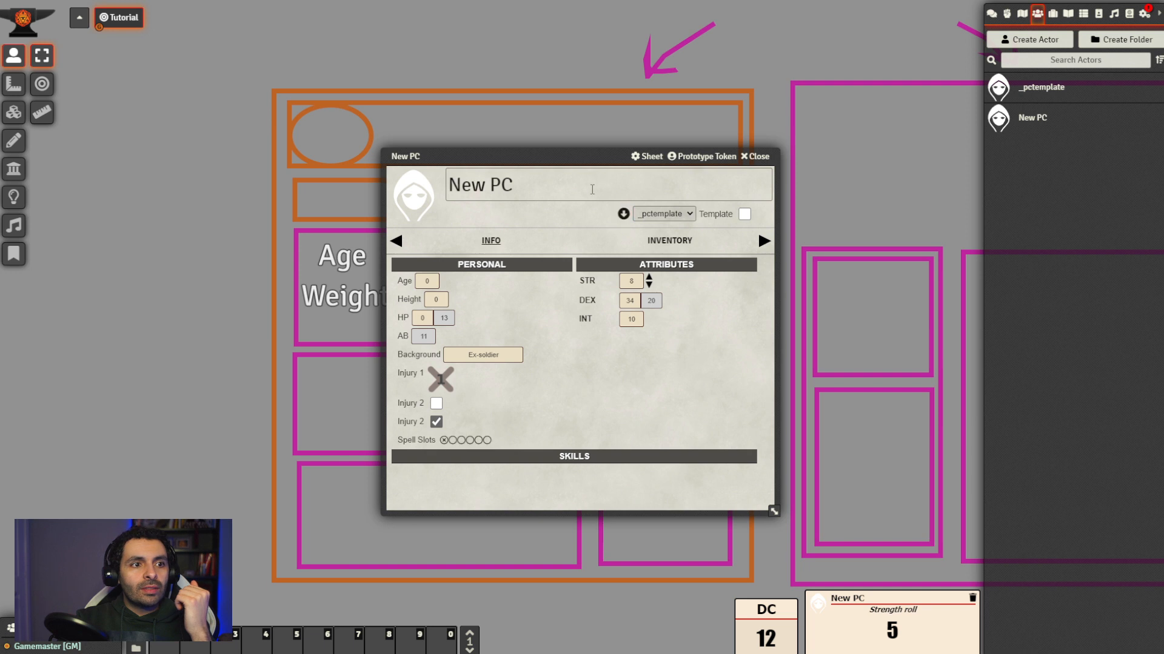
left_click_drag(583, 152, 558, 111)
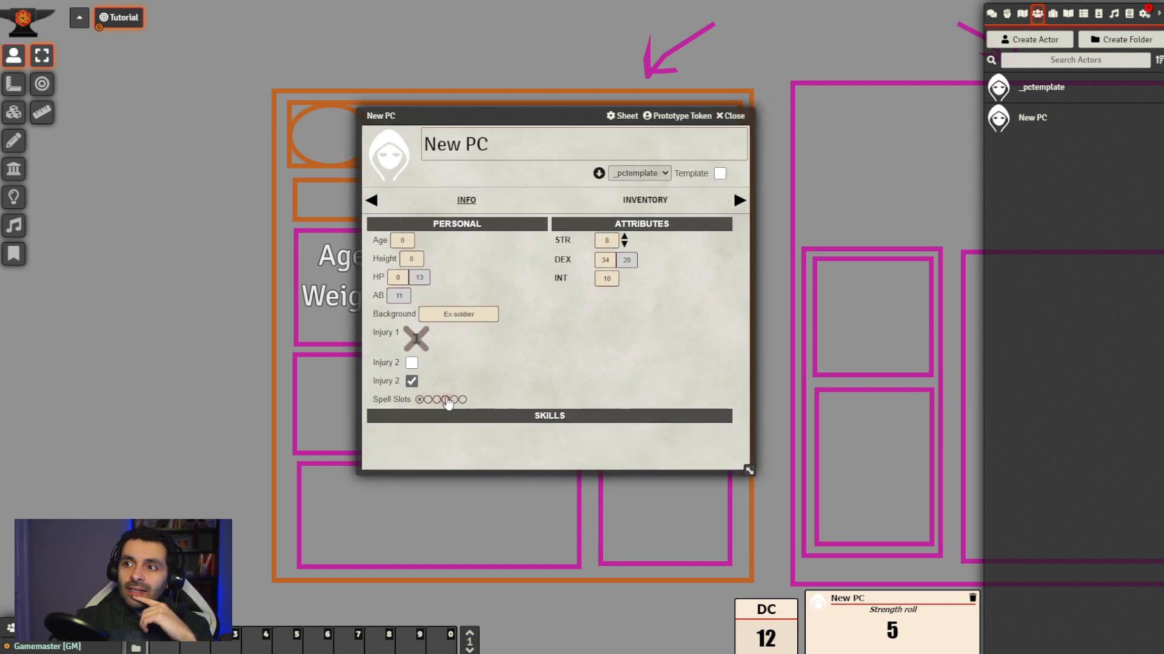
left_click(428, 400)
left_click(436, 400)
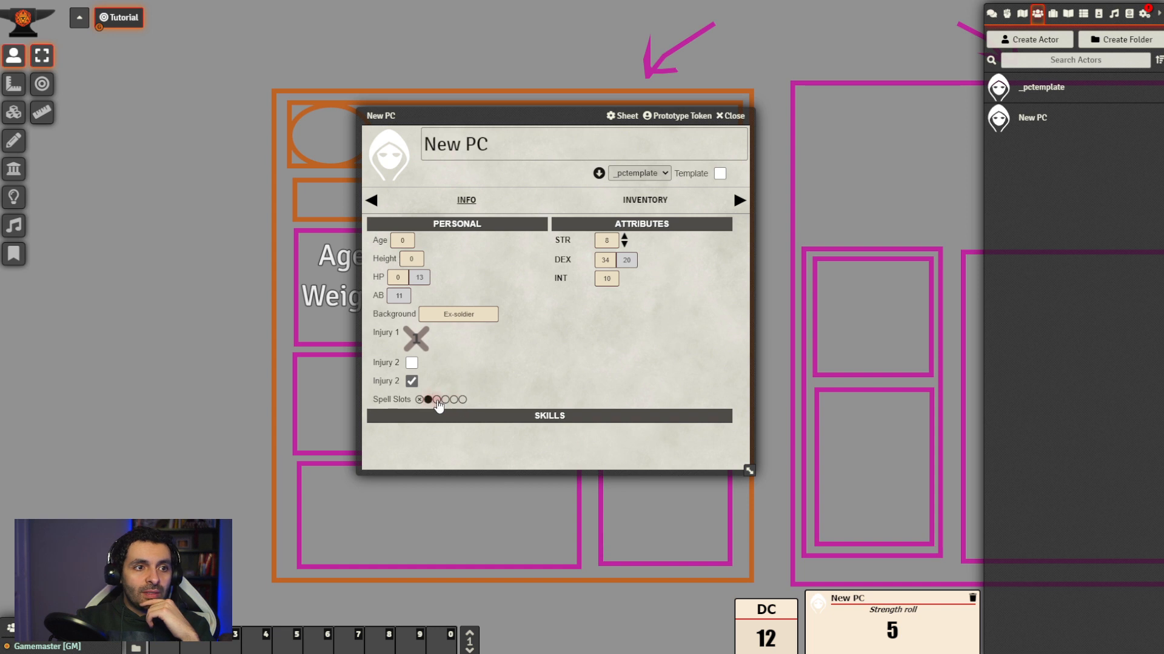
left_click(445, 401)
left_click(454, 401)
left_click(462, 402)
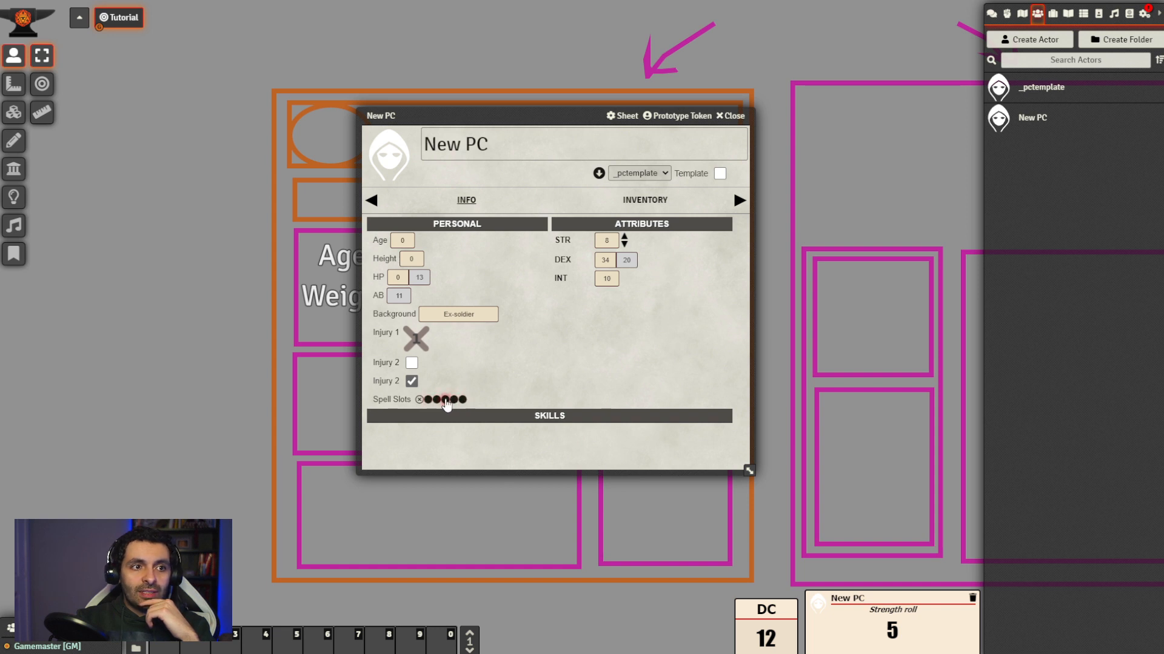
left_click(436, 401)
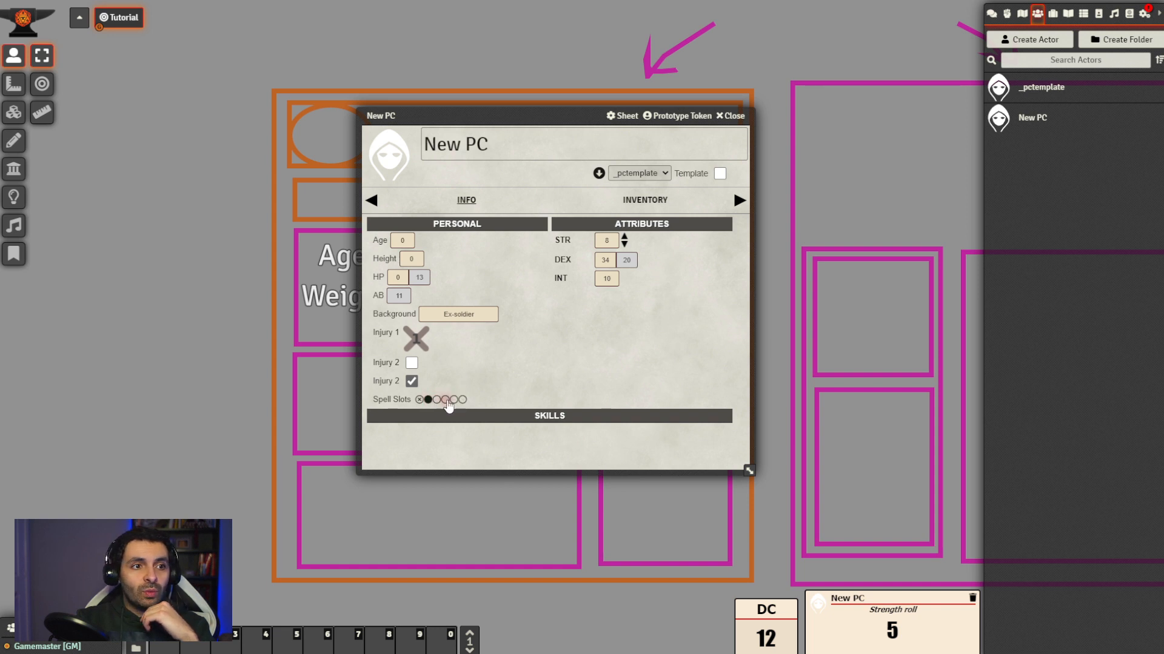
left_click(454, 401)
left_click(419, 400)
left_click(428, 400)
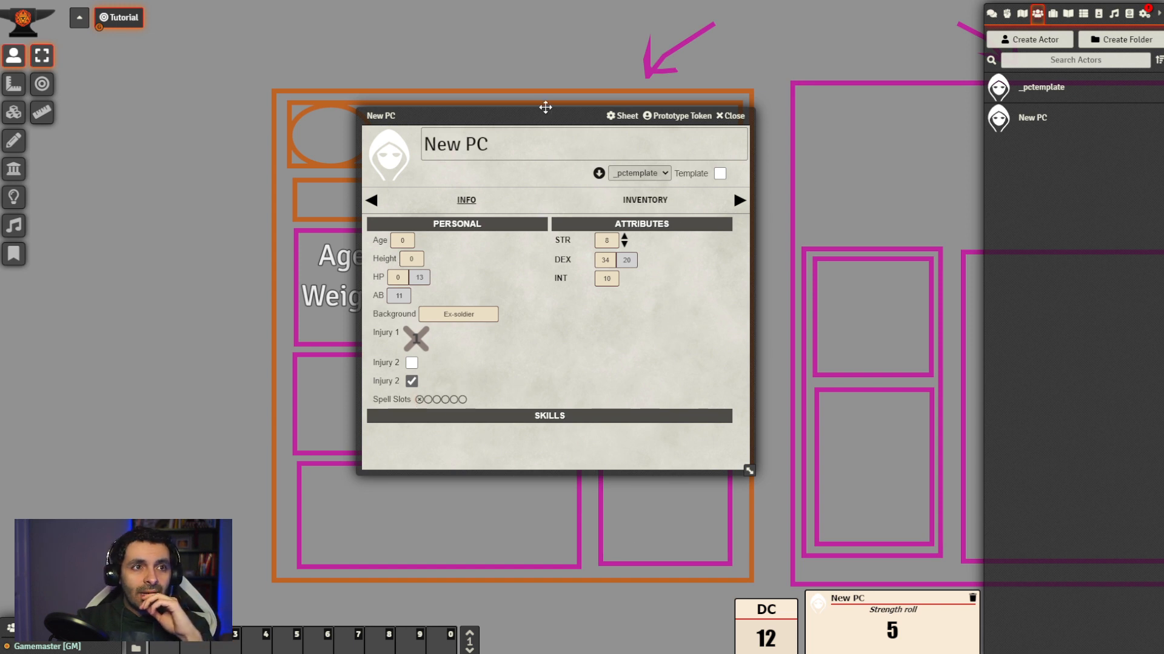
Move the New PC sheet higher on the canvas and open the Spell Slots property from the _PROPS folder
left_click_drag(550, 117, 502, 91)
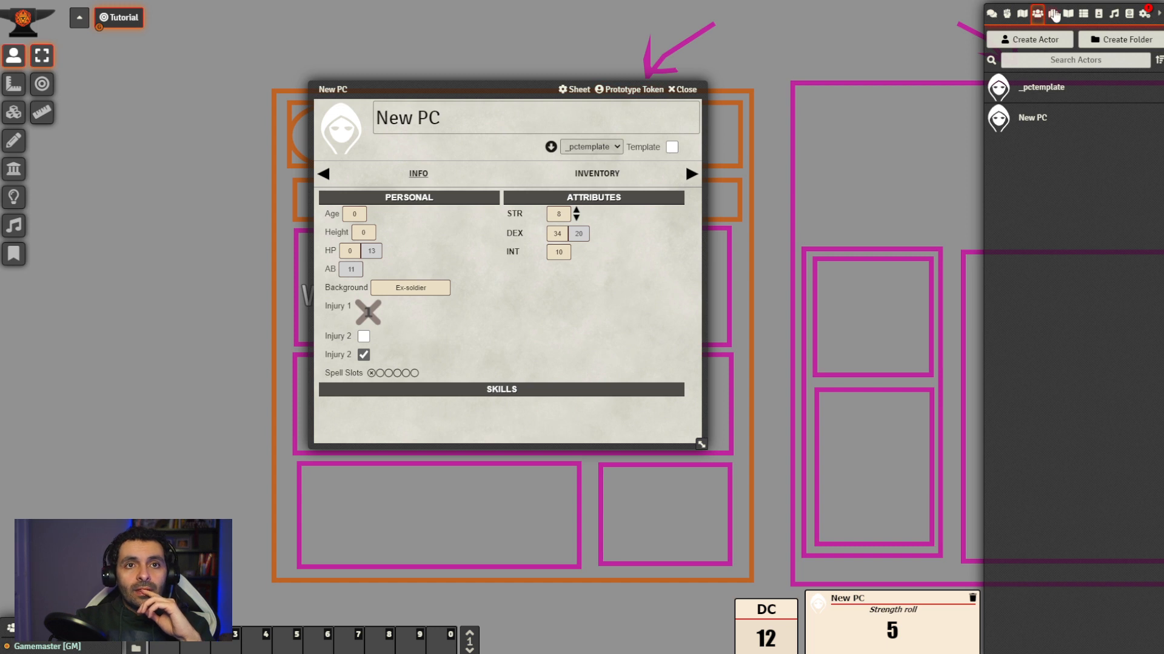
left_click(1052, 13)
left_click(1034, 109)
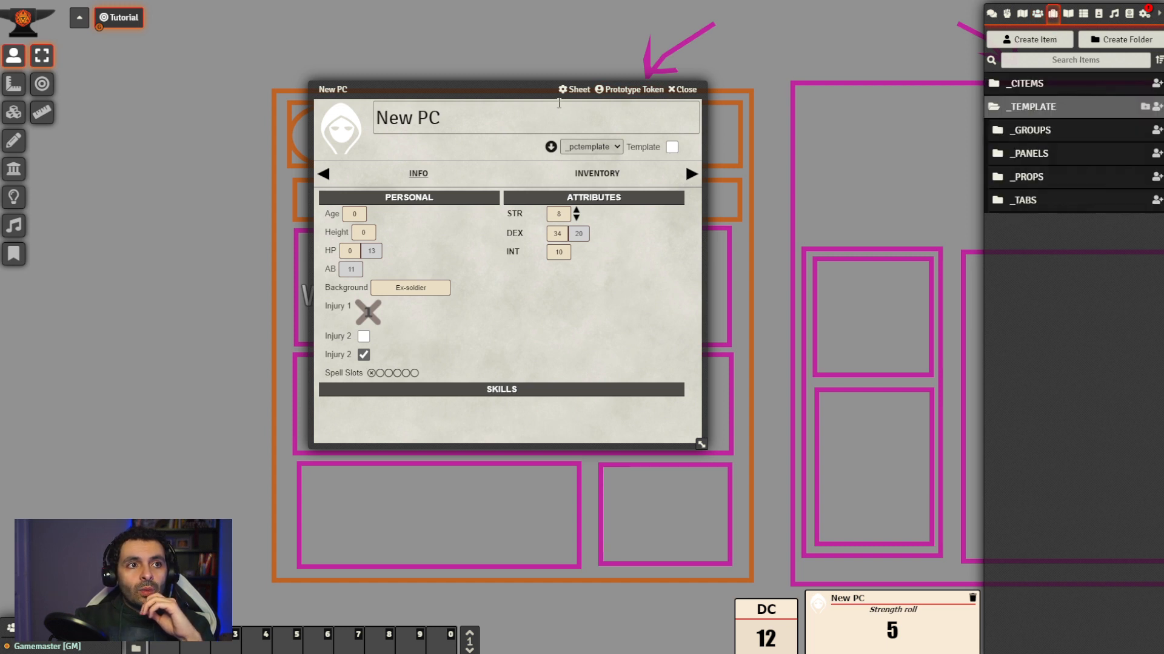
left_click(1043, 154)
left_click(1041, 153)
left_click(1030, 176)
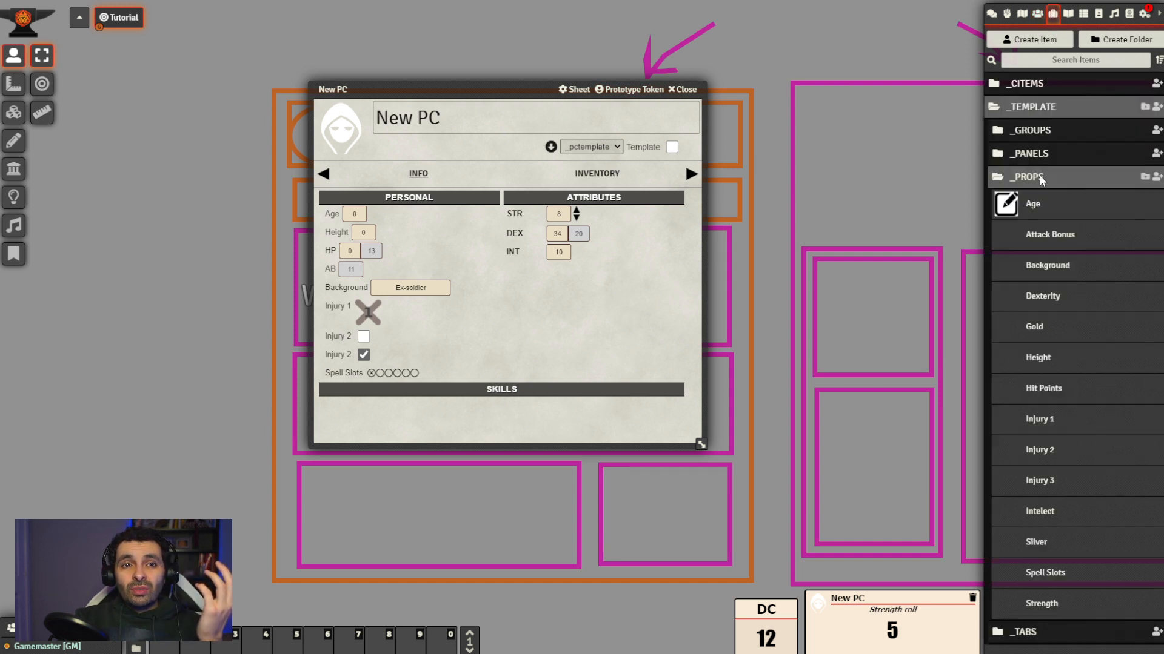
left_click(1043, 574)
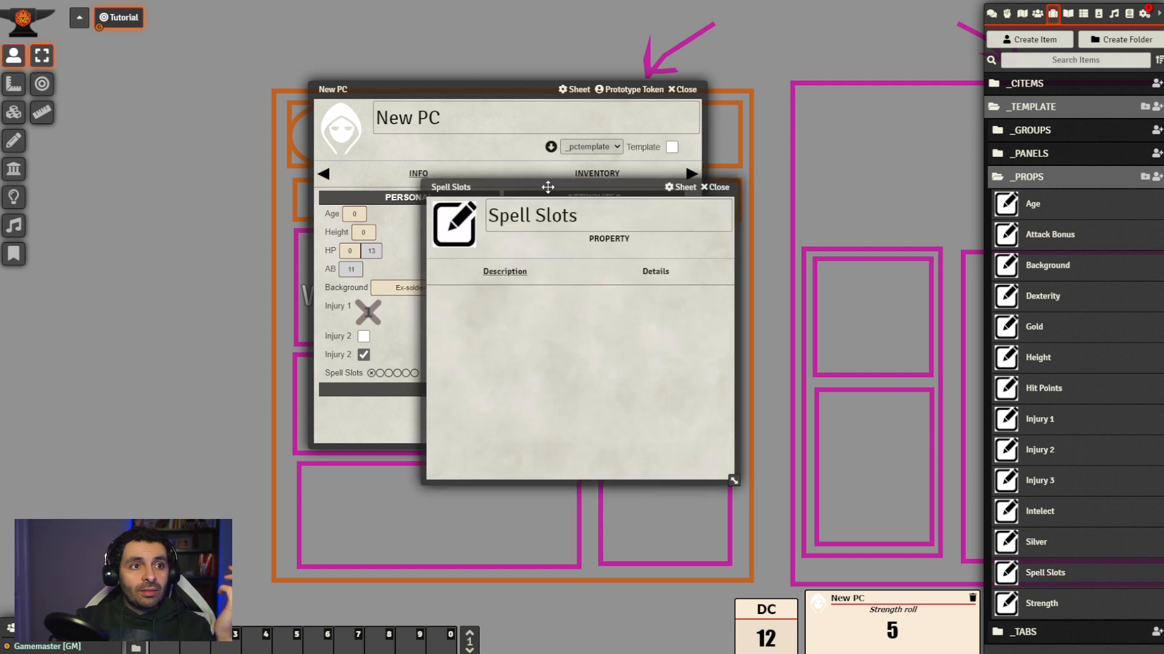
Place the Spell Slots property beside the New PC sheet, review its Max Value, Auto and Radio type settings, and close it
left_click_drag(536, 182, 743, 164)
left_click(855, 252)
scroll(848, 364, "down", 3)
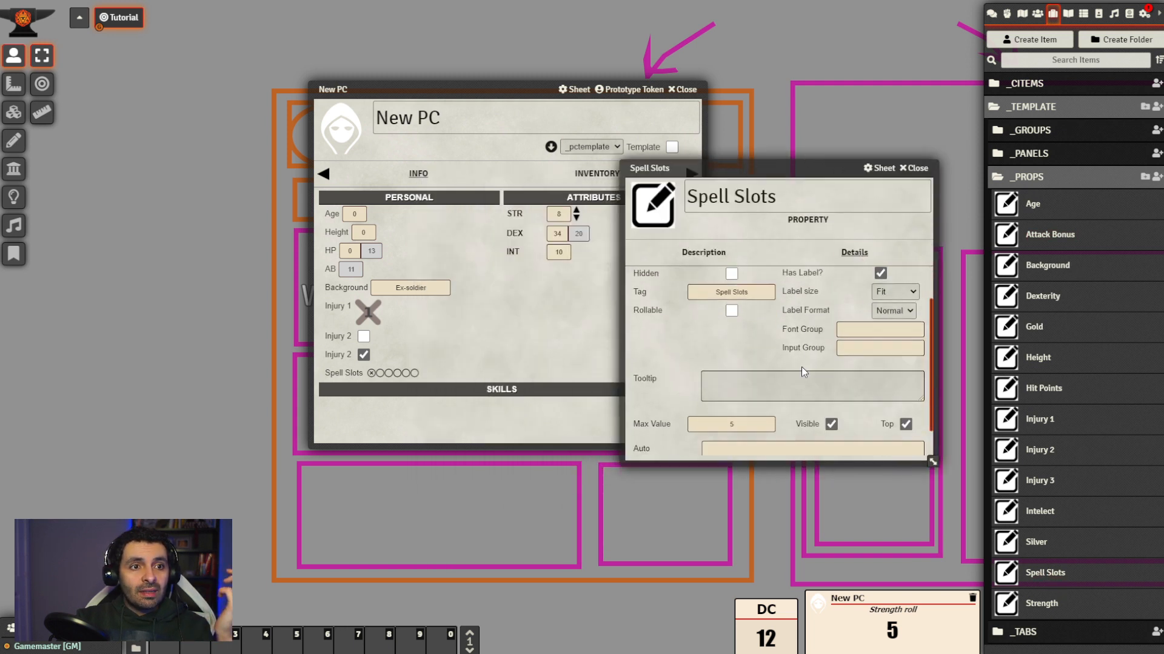
left_click_drag(509, 90, 383, 113)
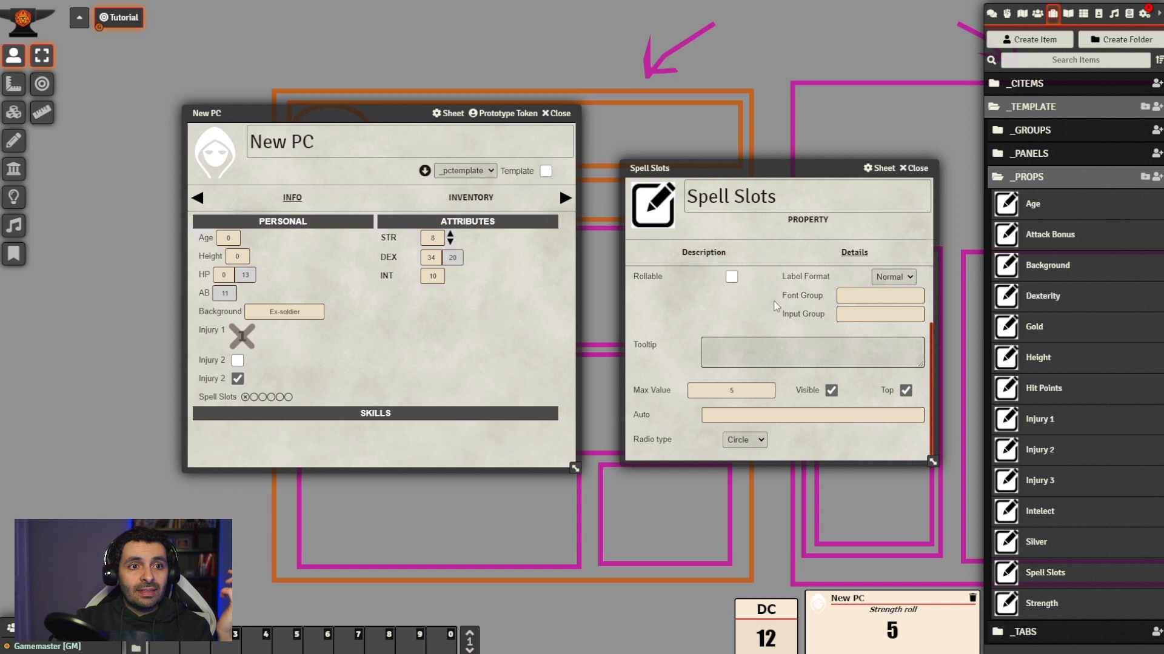
left_click(757, 442)
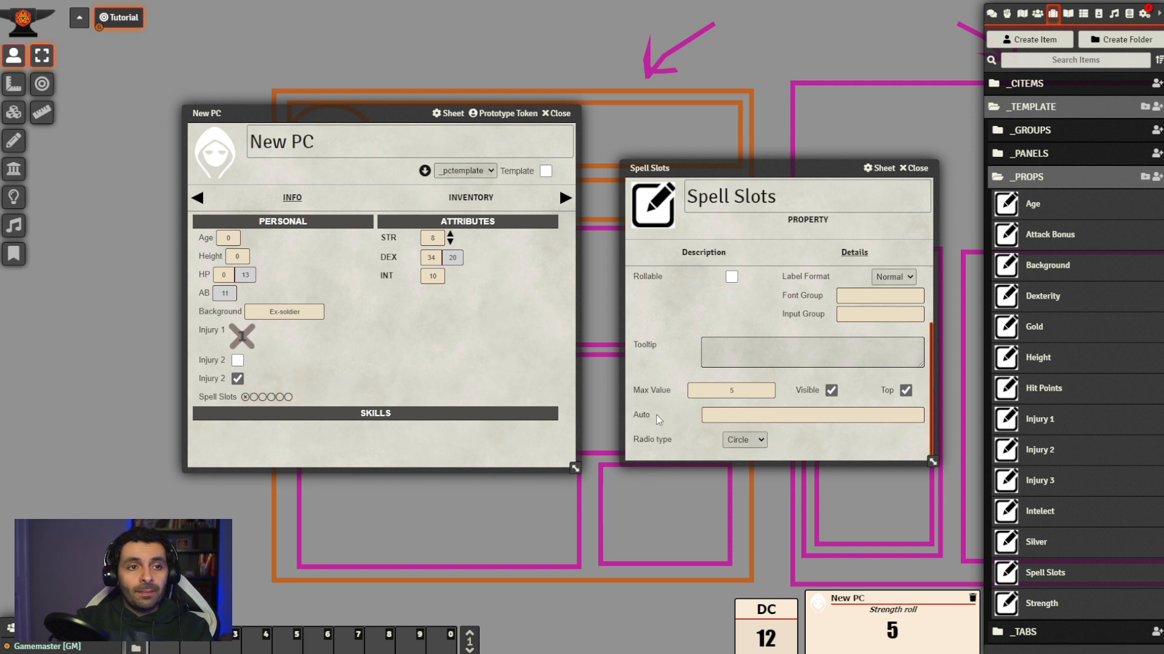
left_click(917, 169)
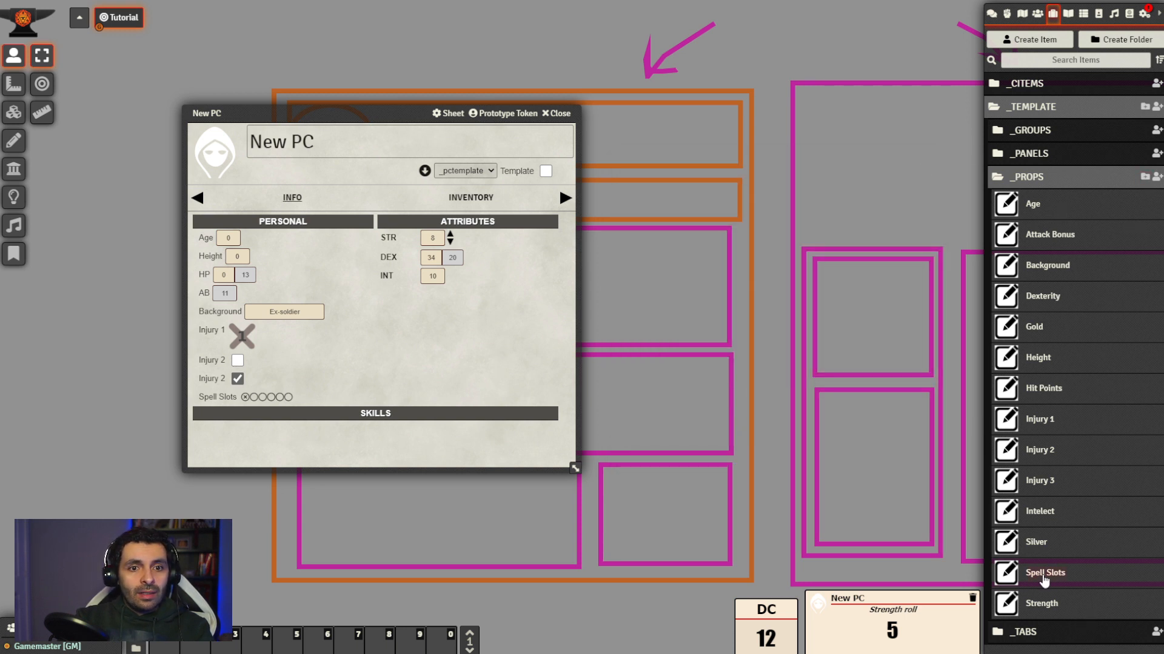
Reopen the Spell Slots property to check its Data Type options and close it without changes
left_click(1046, 574)
left_click(754, 307)
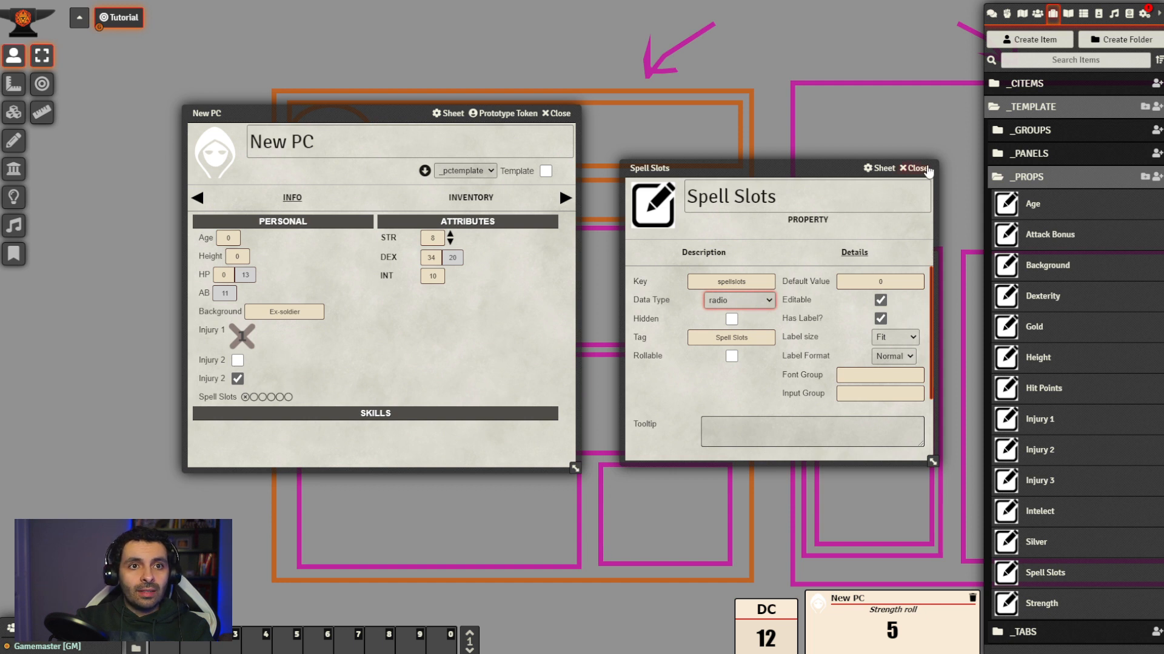
left_click(915, 168)
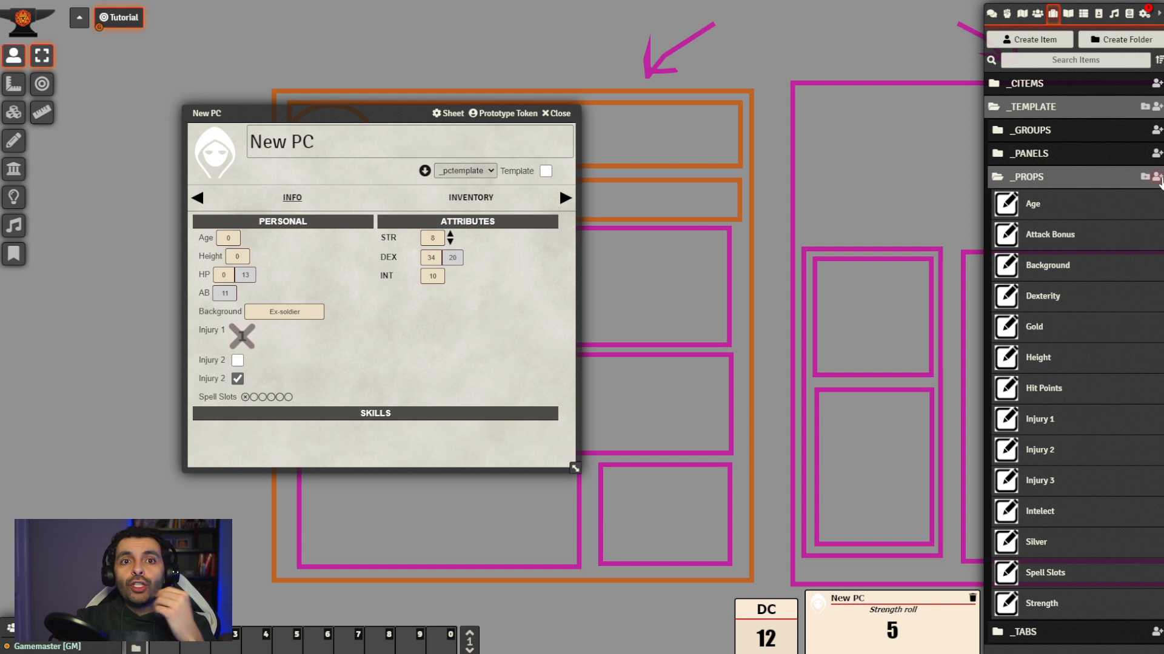
Create a new property item named Notes in the _PROPS folder
left_click(1157, 177)
left_click(899, 207)
type("Notes")
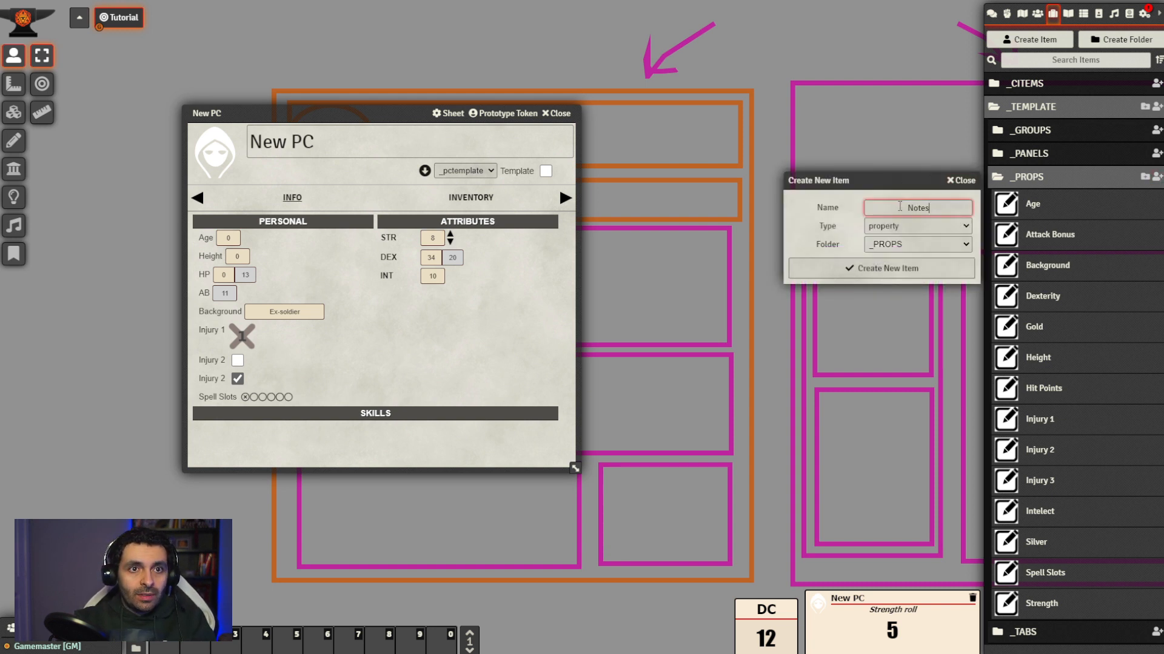
key("Return")
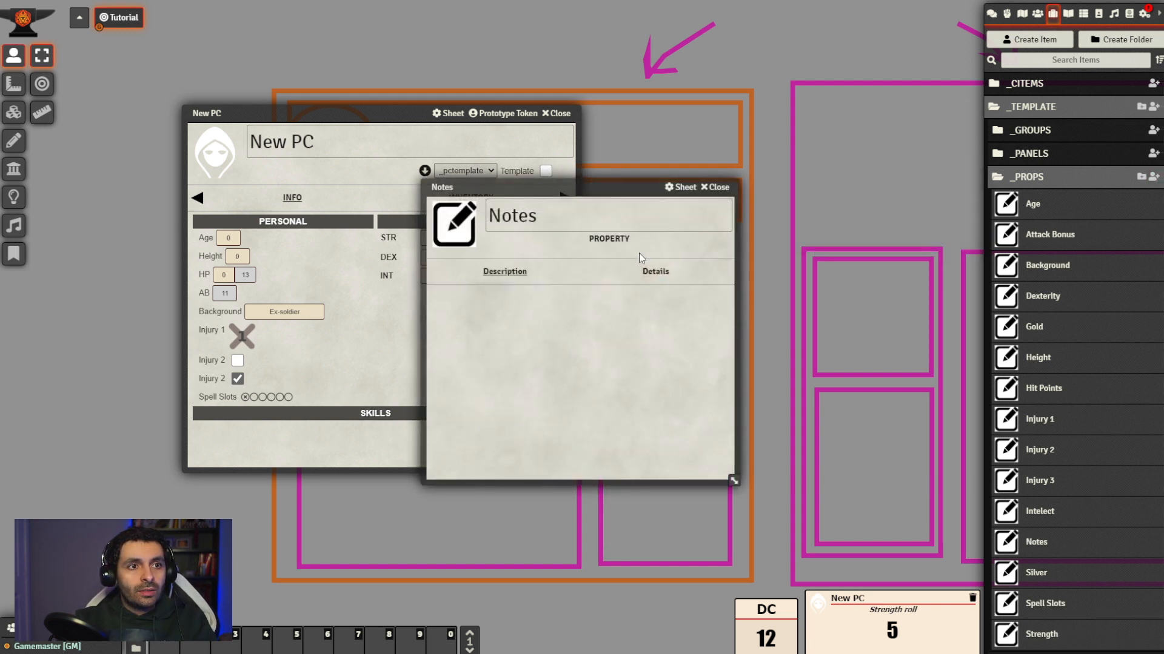
Give the Notes property the key notes and the textarea data type, and place its window beside the New PC sheet
left_click(656, 271)
left_click_drag(607, 186, 741, 173)
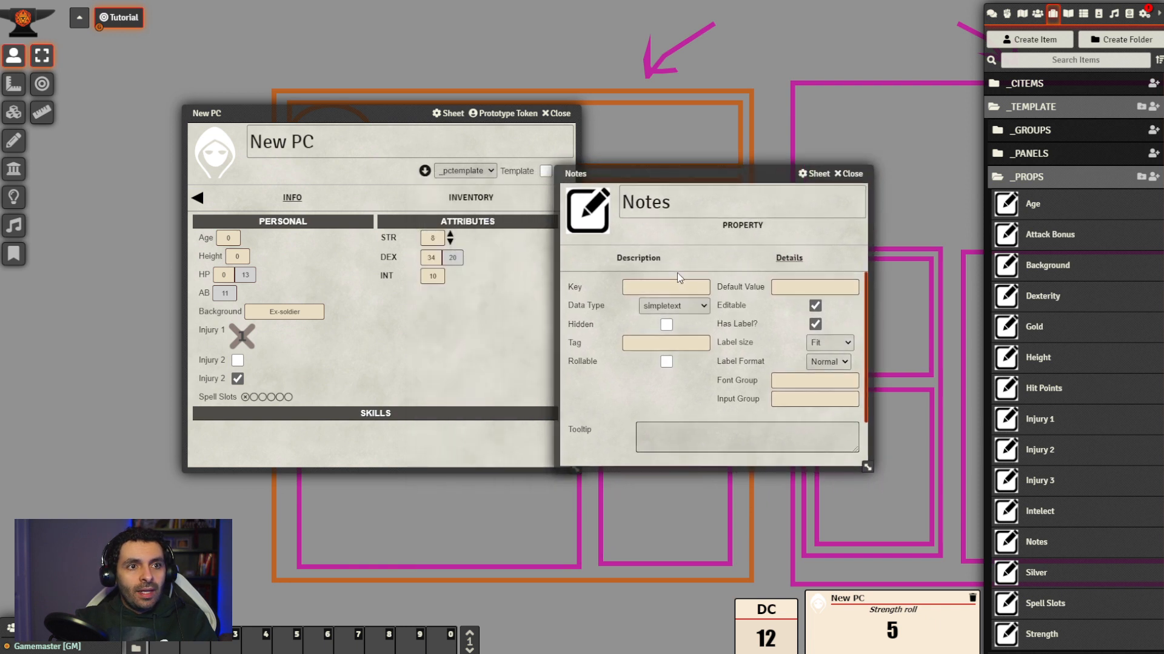
left_click(693, 286)
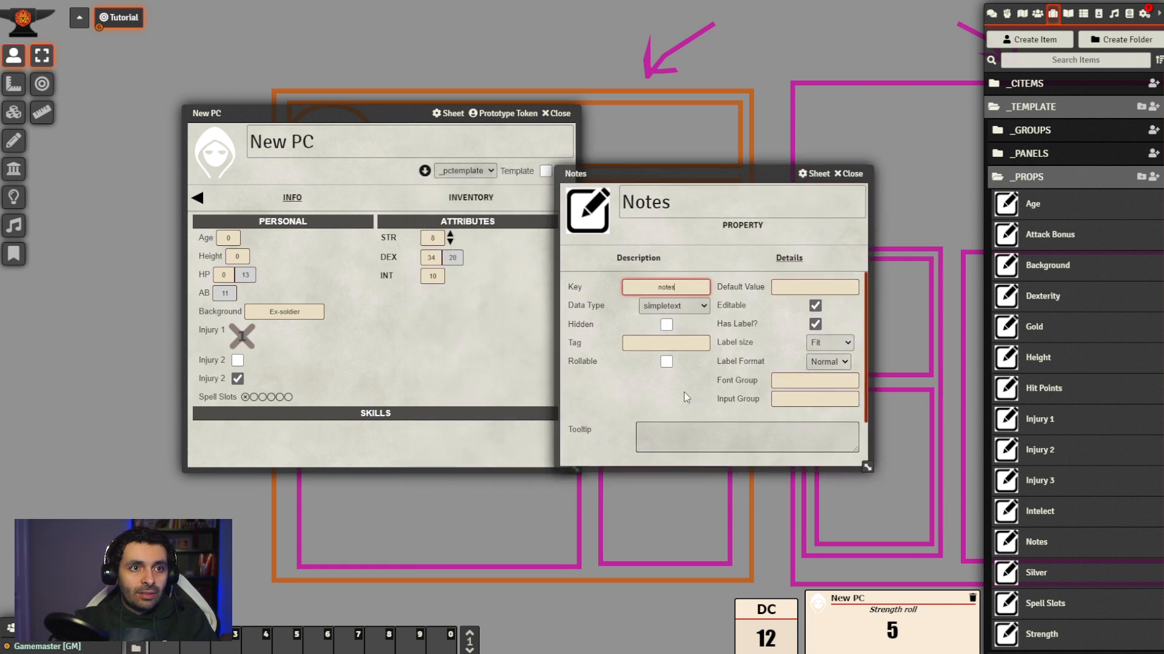
key("Tab")
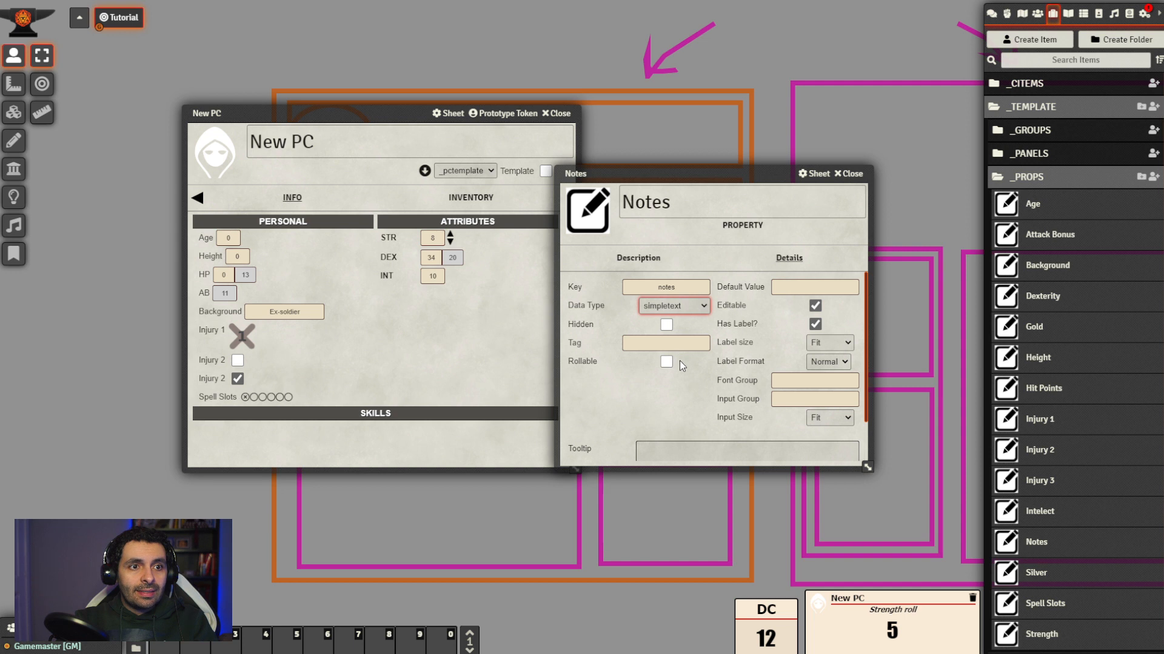
key("Down")
left_click_drag(720, 172, 802, 110)
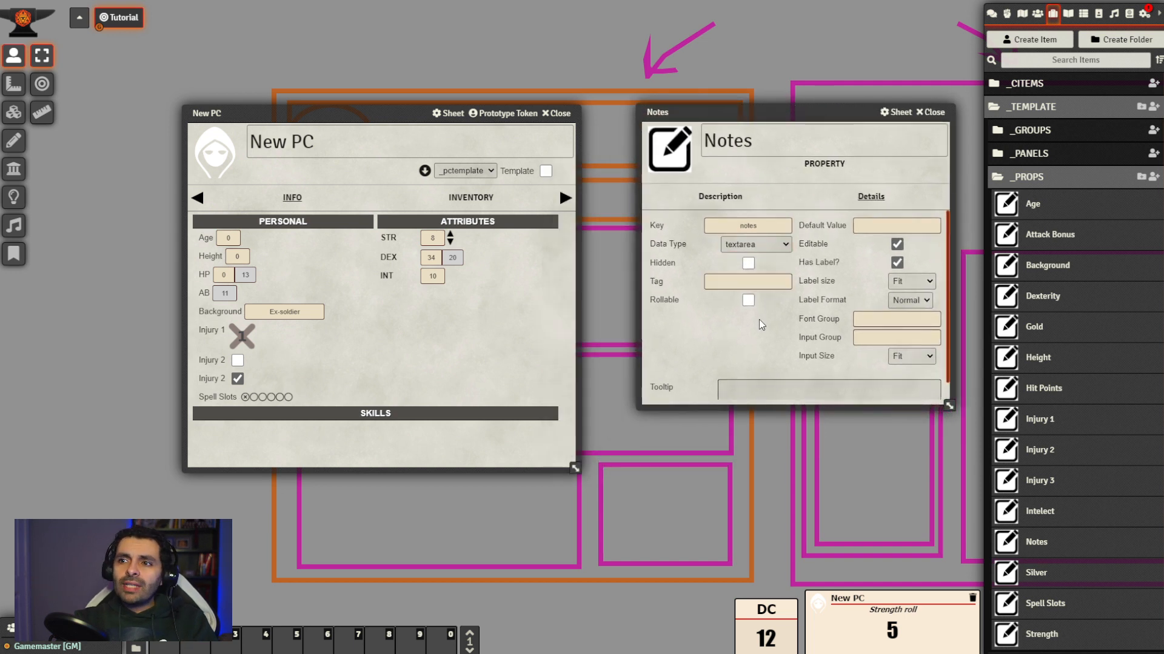
Examine the settings the Notes property offers for the textarea data type
scroll(752, 309, "down", 1)
scroll(727, 296, "up", 1)
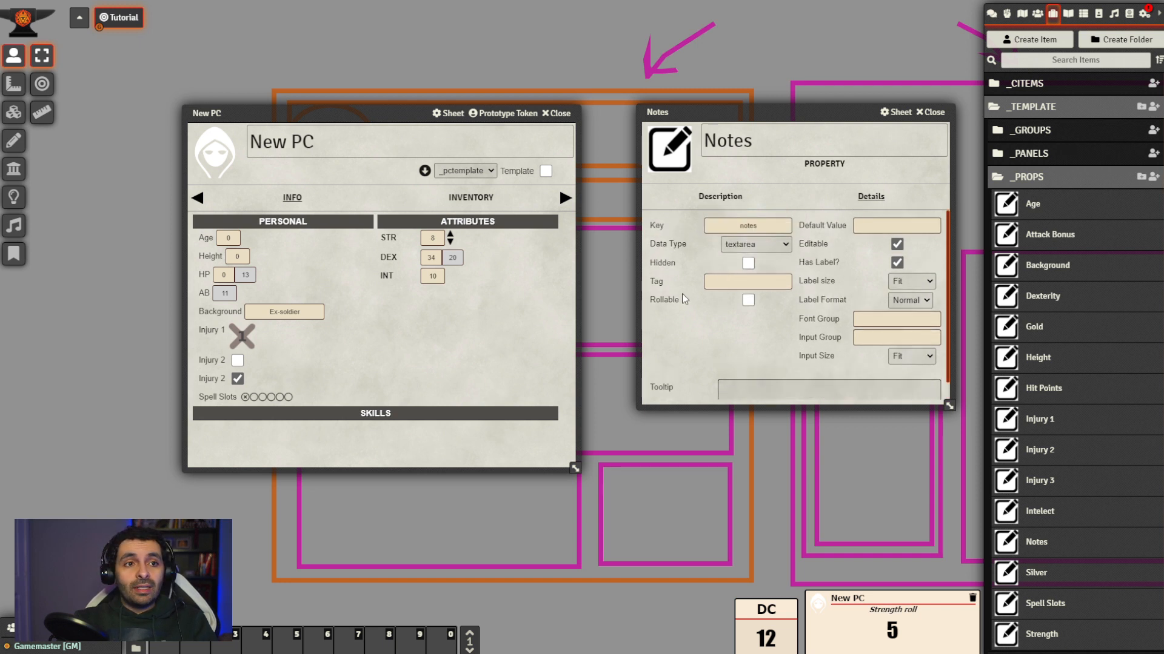
scroll(705, 343, "down", 1)
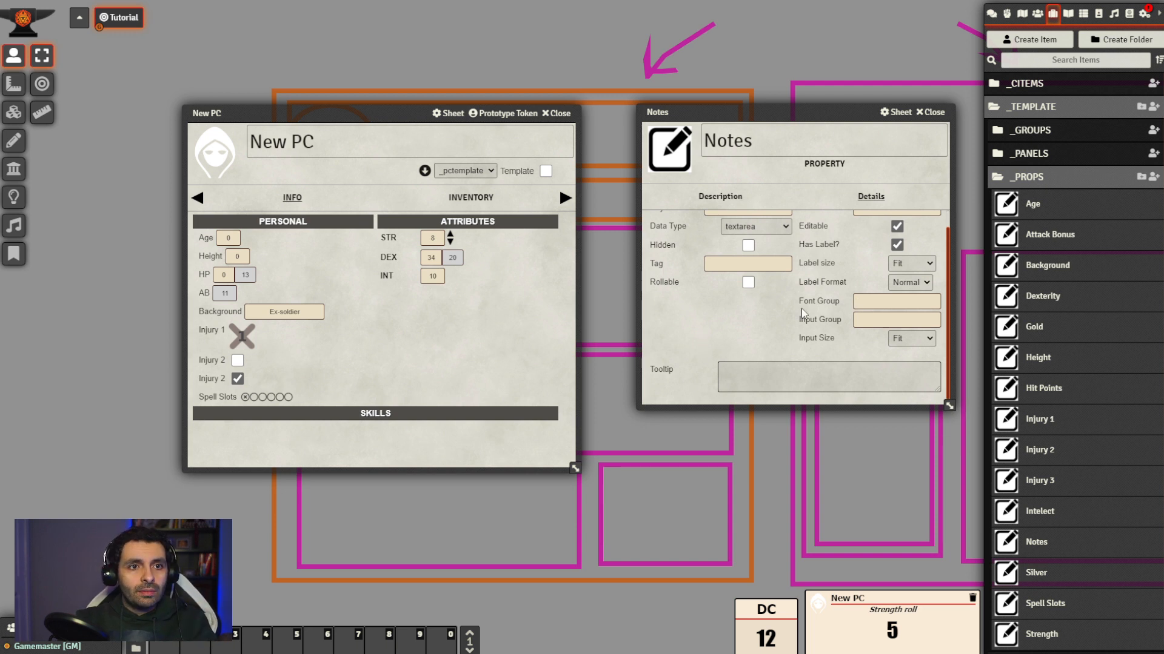
scroll(864, 251, "up", 1)
scroll(743, 322, "down", 1)
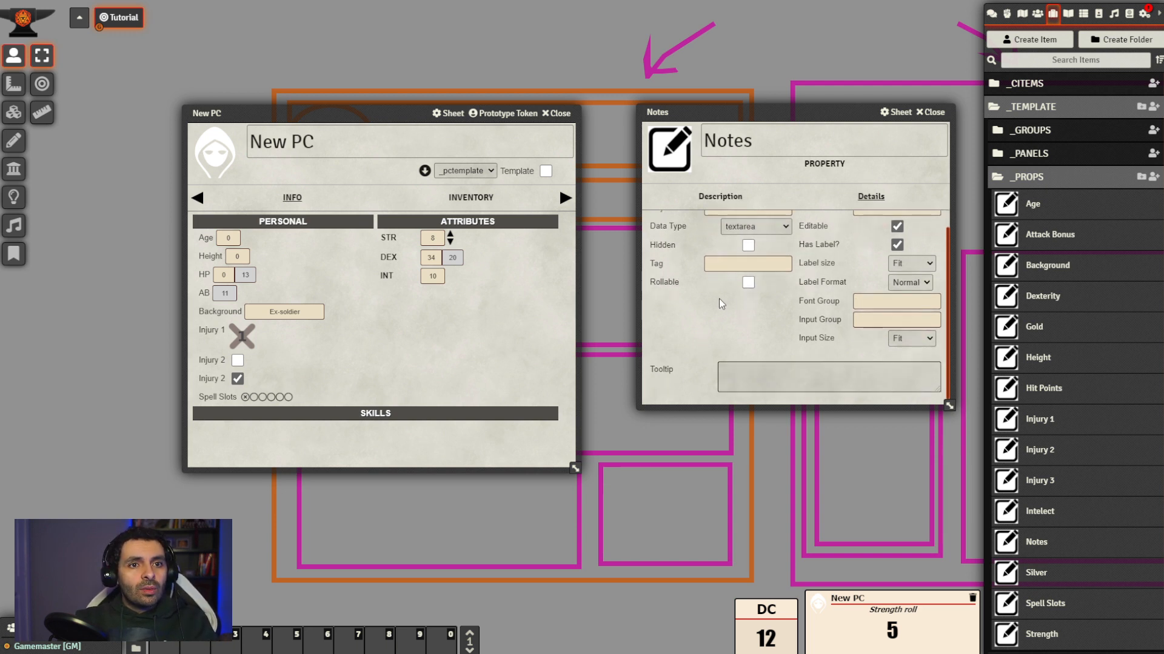
scroll(720, 304, "up", 1)
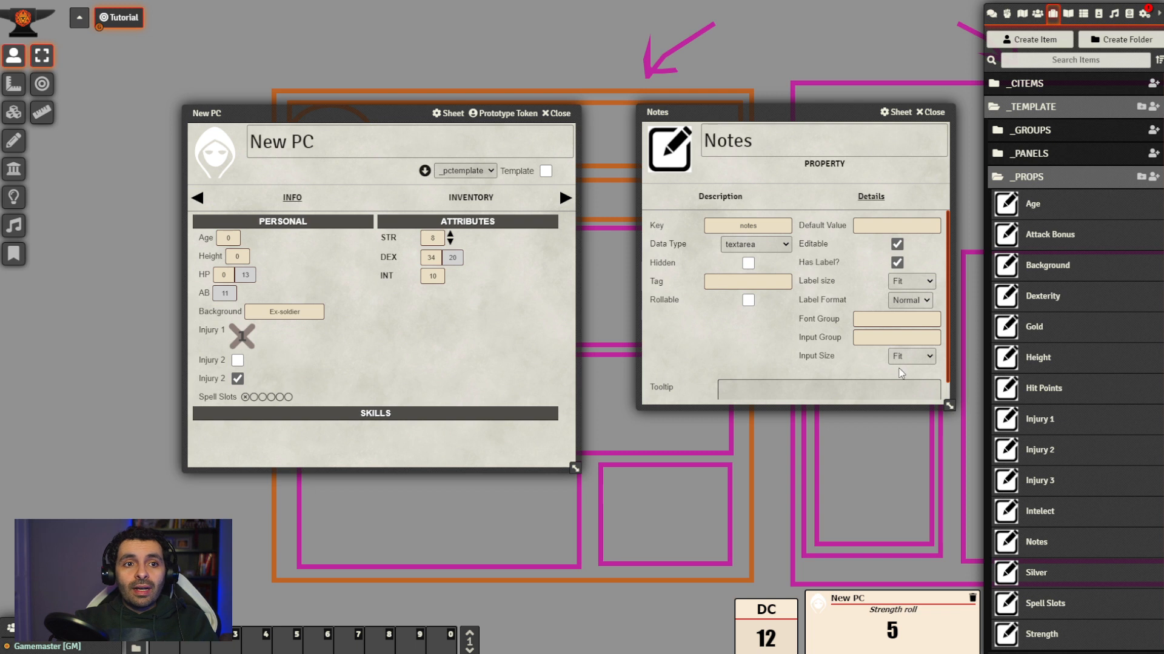
Try the Medium input size on the Notes property and return it to Fit
scroll(730, 309, "down", 1)
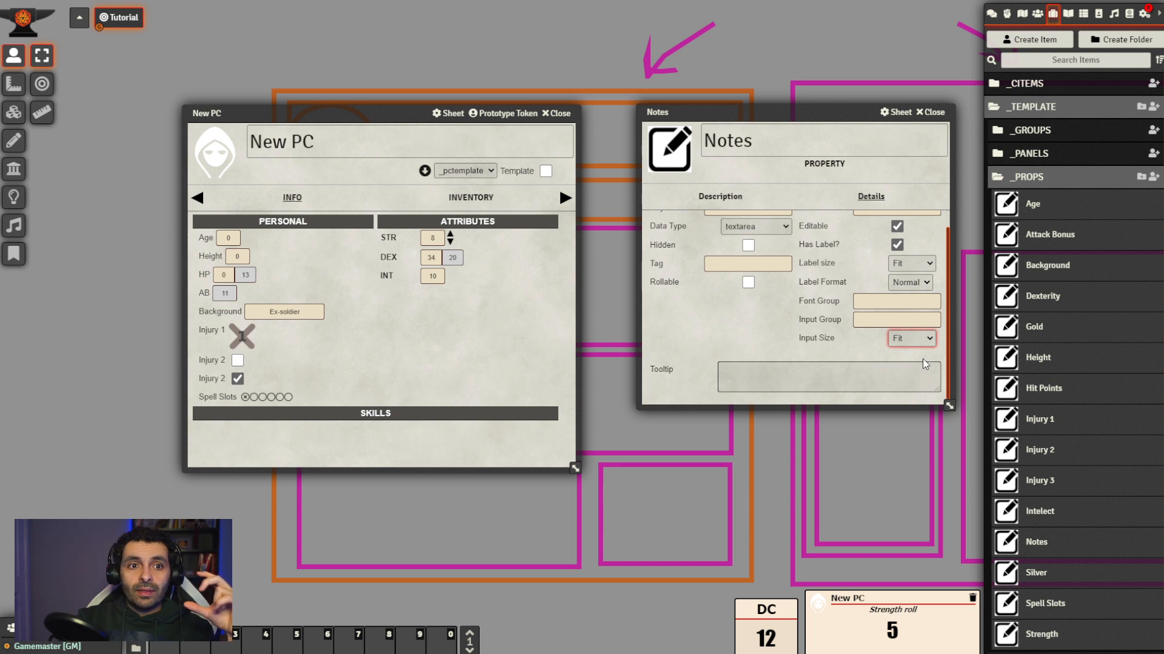
left_click(923, 364)
left_click(924, 376)
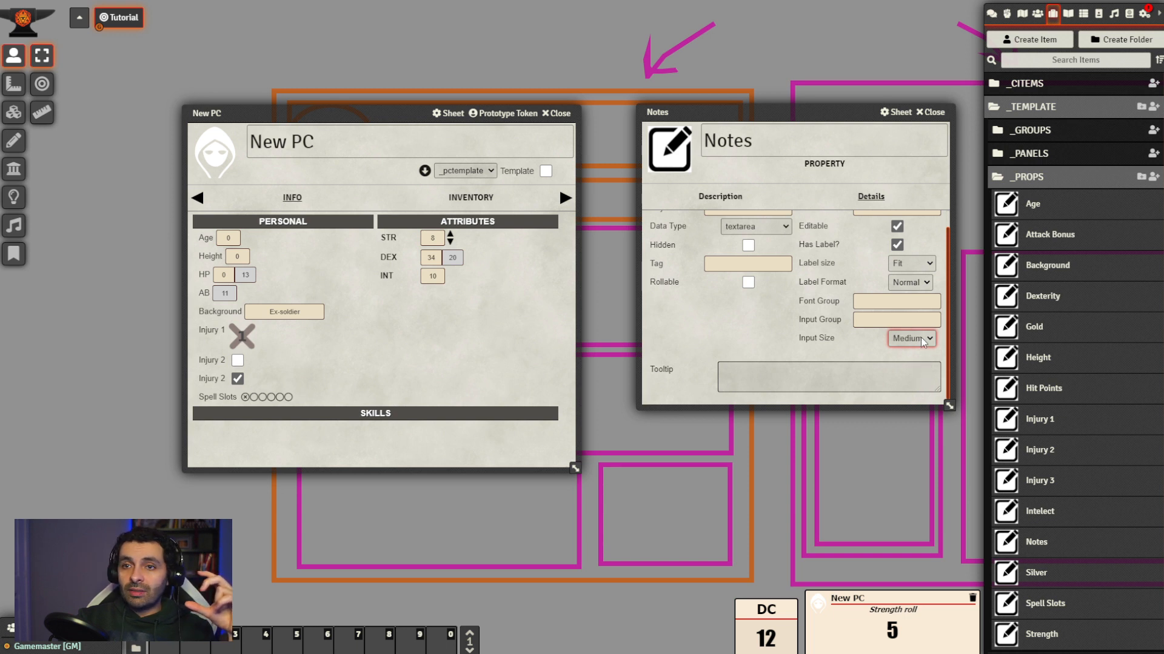
left_click(920, 382)
left_click(924, 357)
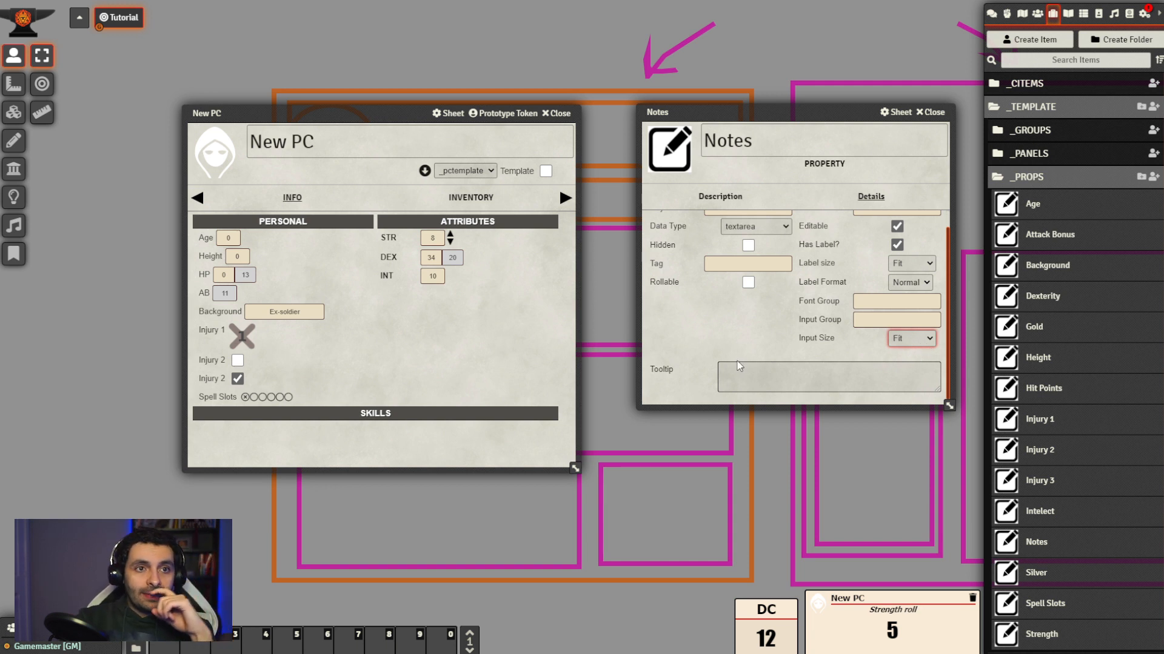
scroll(653, 377, "up", 1)
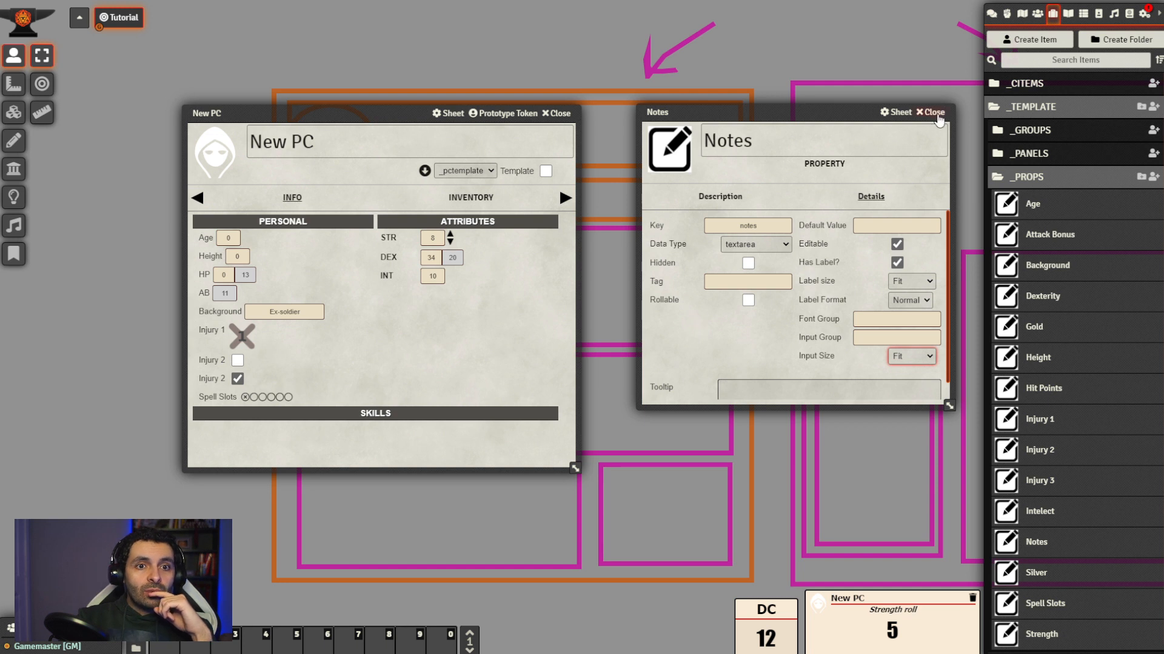
Close the Notes property and add it to the properties of the Attributes Panel in the _PANELS folder
left_click(937, 113)
scroll(1063, 274, "down", 1)
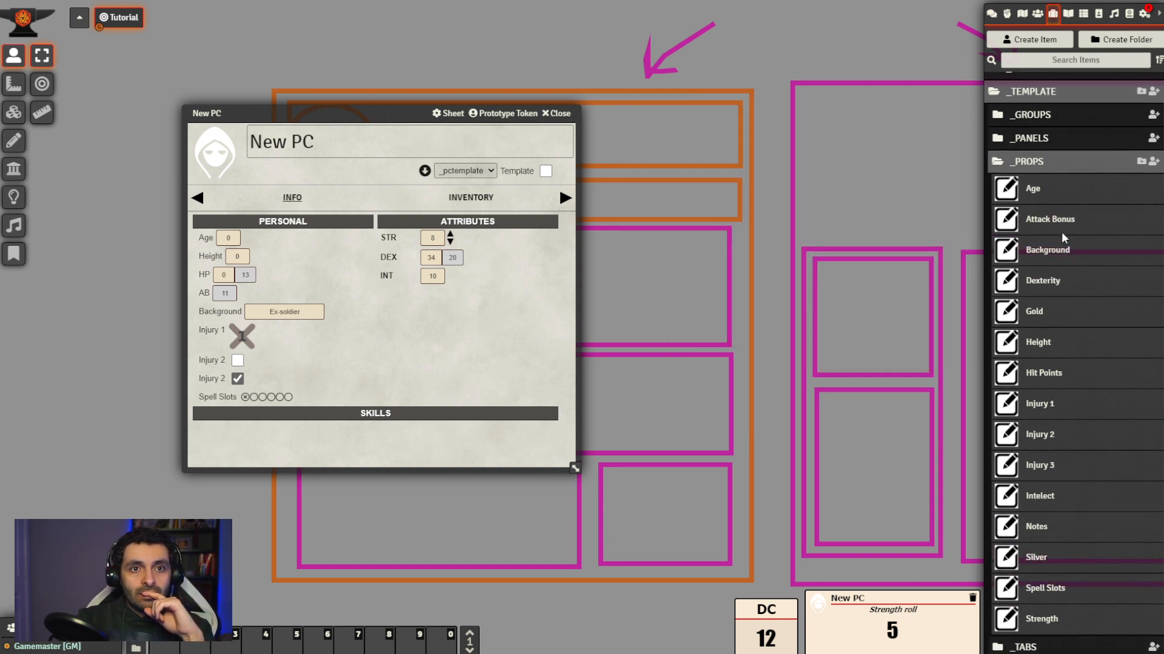
left_click(1059, 137)
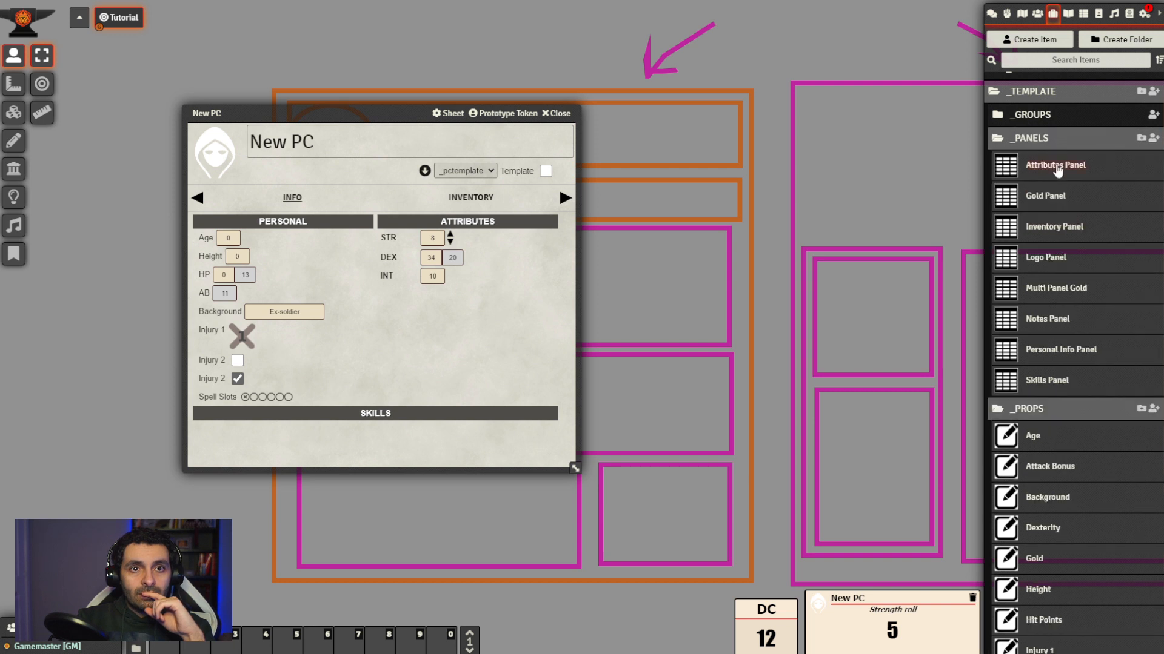
left_click(1058, 167)
left_click(701, 272)
scroll(1079, 297, "down", 4)
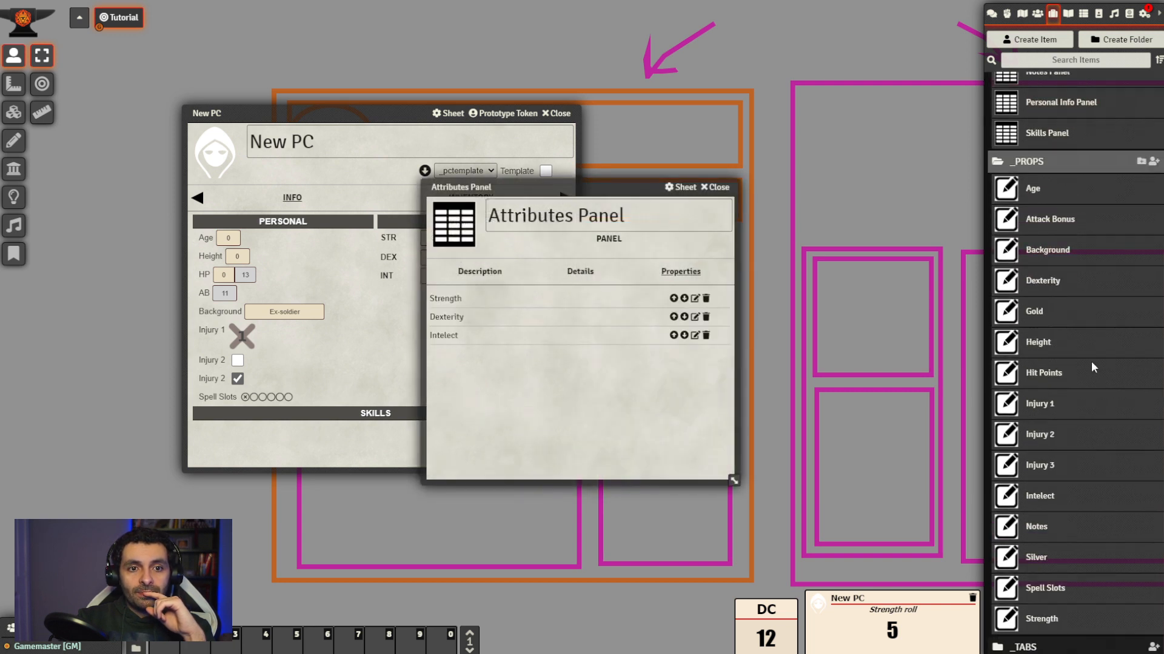
left_click_drag(1040, 530, 590, 397)
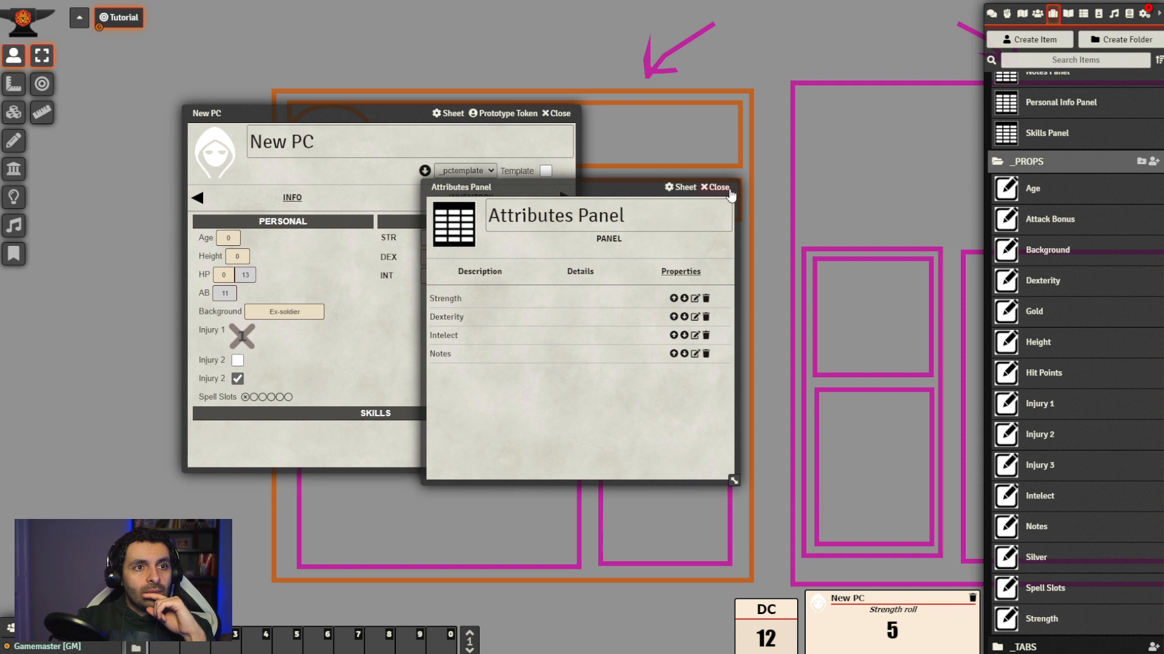
left_click(716, 187)
Reload the _pctemplate actor's template to apply the panel change and reopen the New PC sheet
left_click(1037, 13)
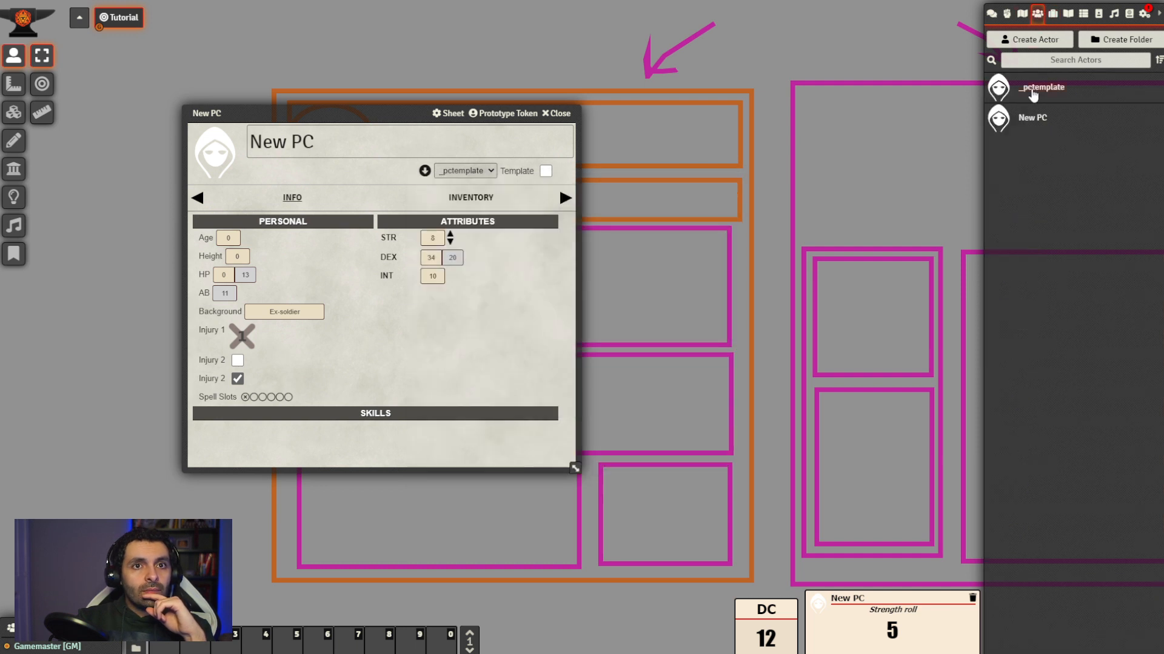
left_click(1040, 88)
left_click(745, 215)
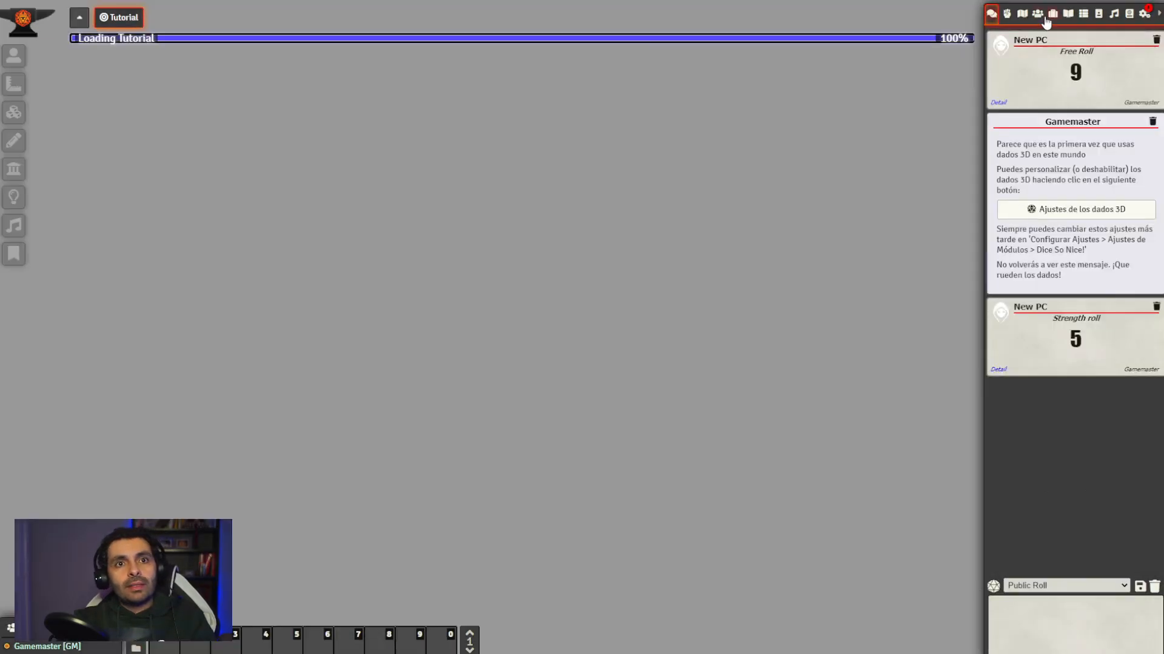
left_click(1038, 15)
left_click(1034, 120)
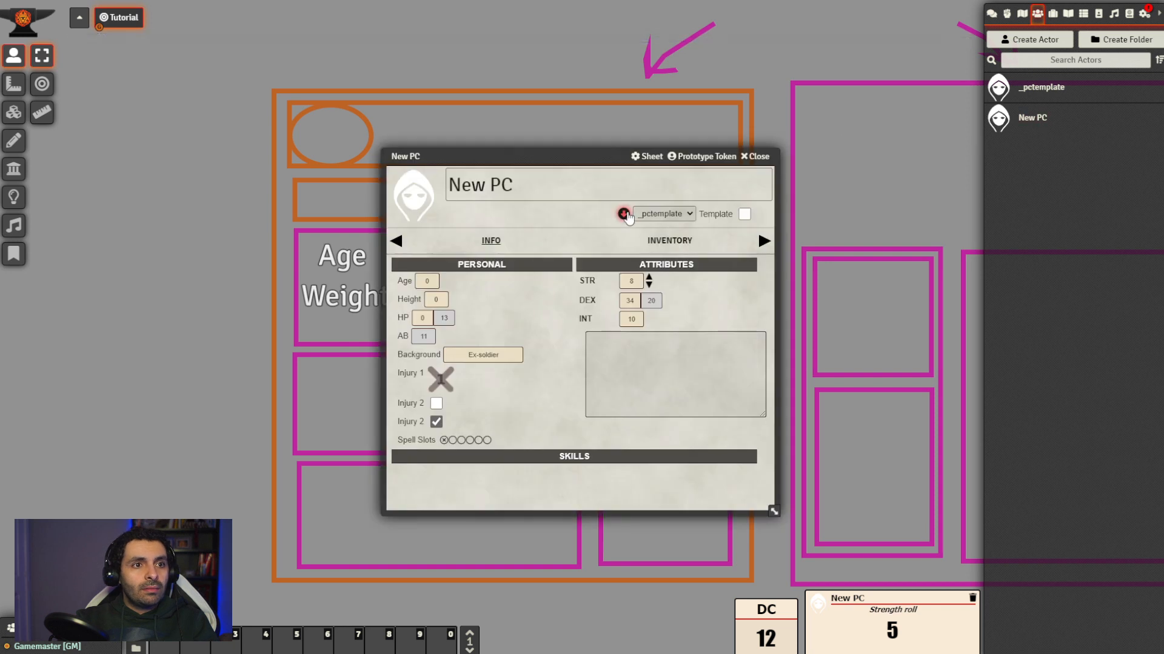
Fill the notes text area under Attributes on the New PC sheet with random sample text
left_click(600, 308)
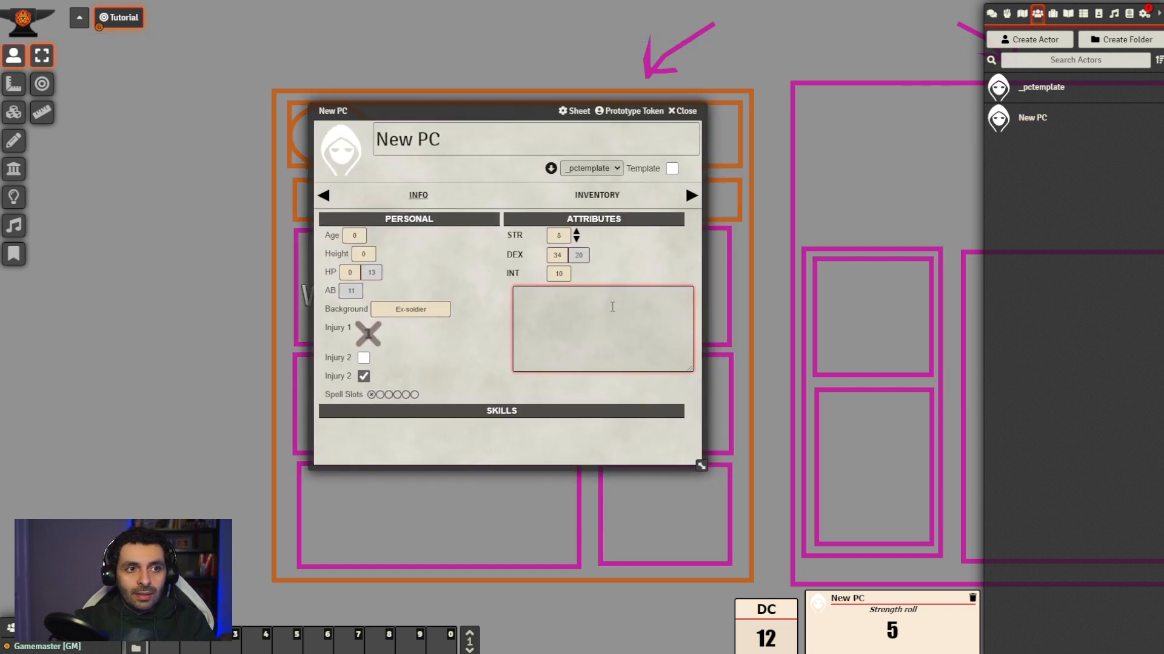
type("wthgoth qeotey qet'y qt+ qetc")
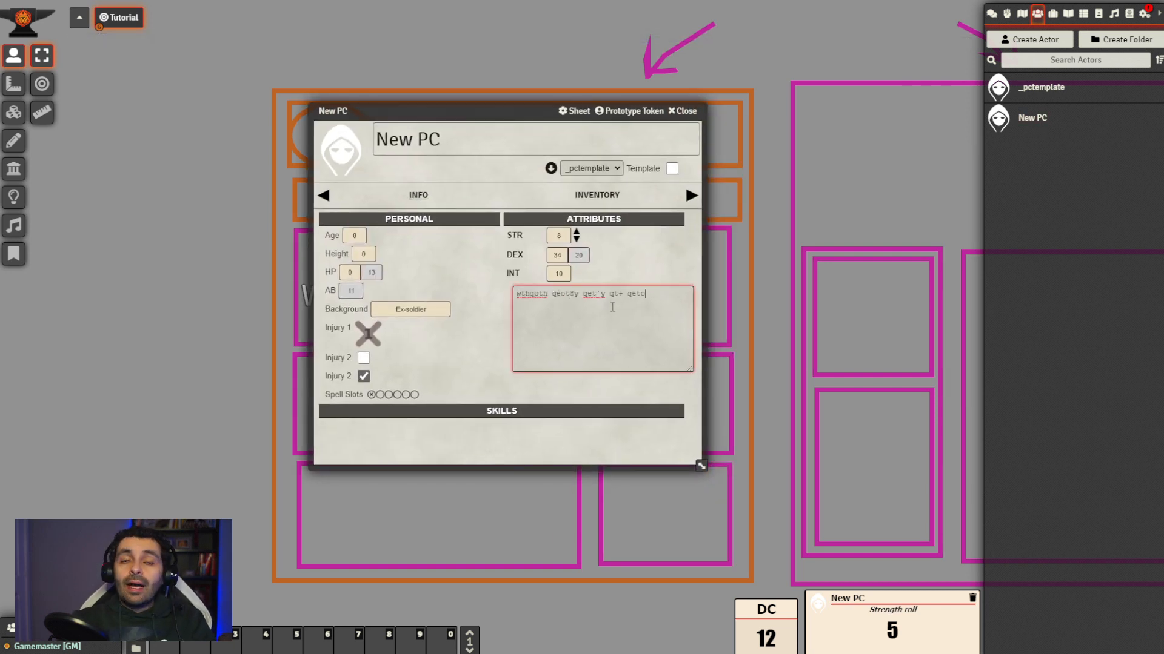
type("y qeto qeto qjetp")
left_click(617, 397)
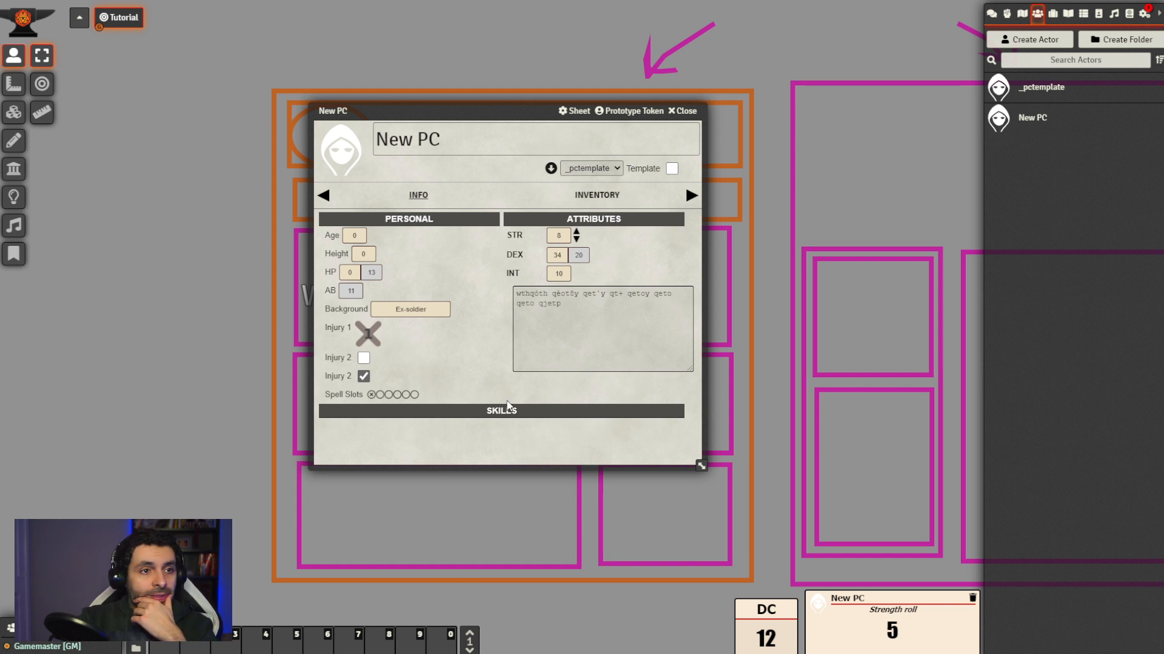
Reopen the Notes property beside the New PC sheet, review its textarea data type and other details, and close it
left_click(1053, 13)
left_click(1040, 109)
left_click(1038, 182)
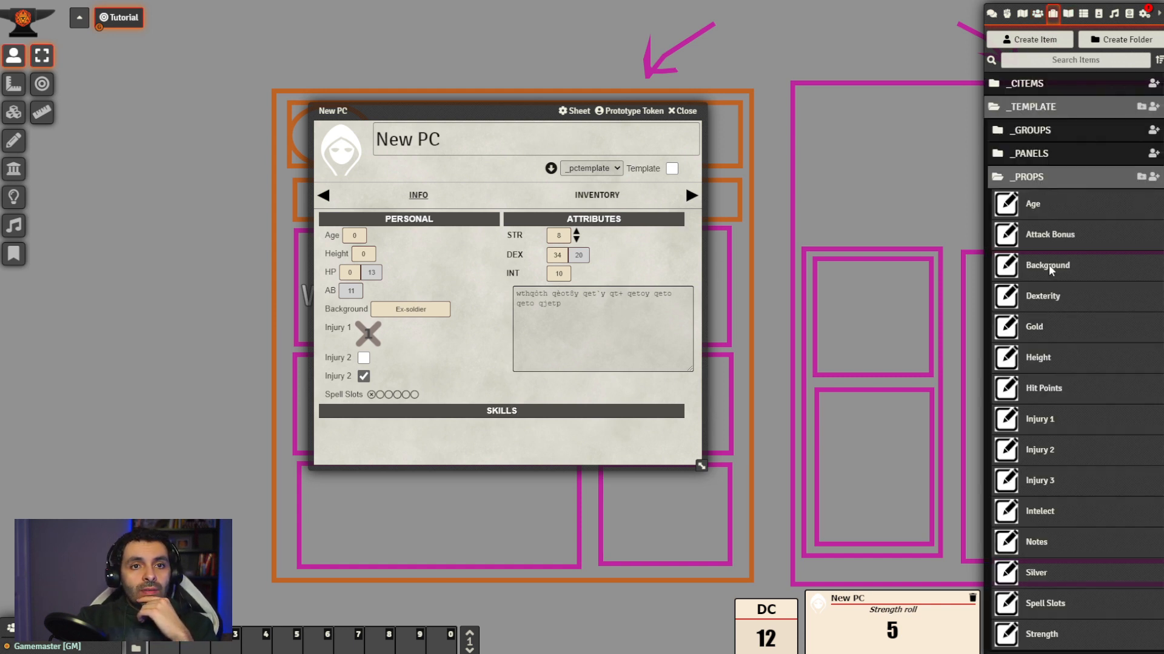
scroll(1045, 455, "down", 1)
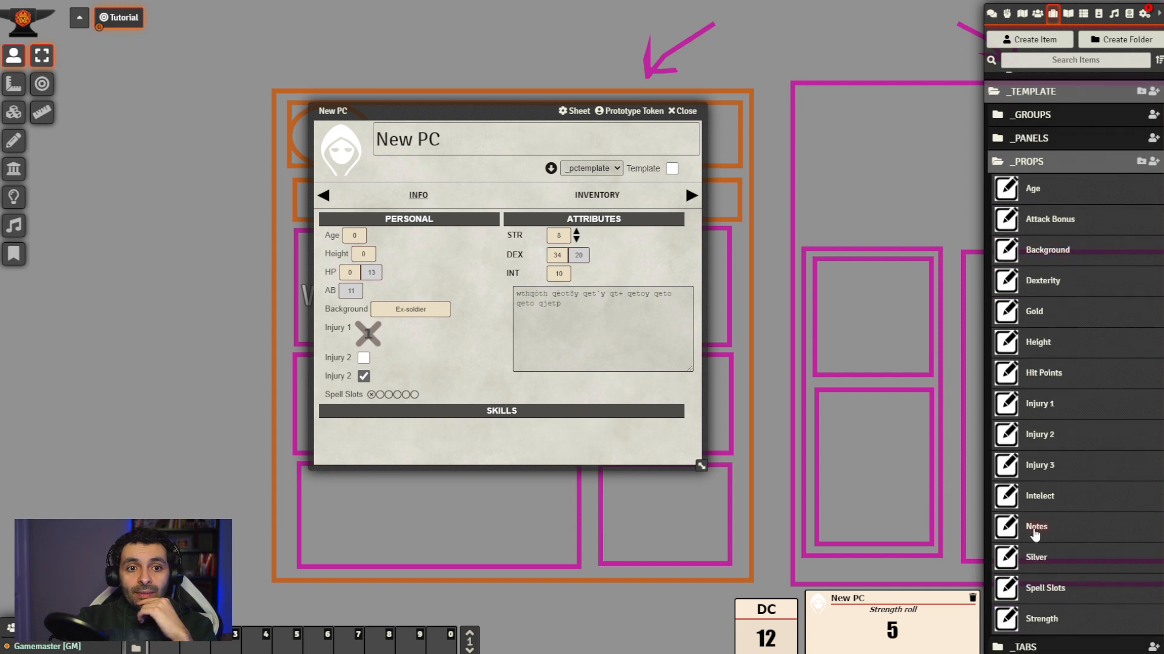
left_click(1034, 527)
left_click_drag(603, 187, 812, 132)
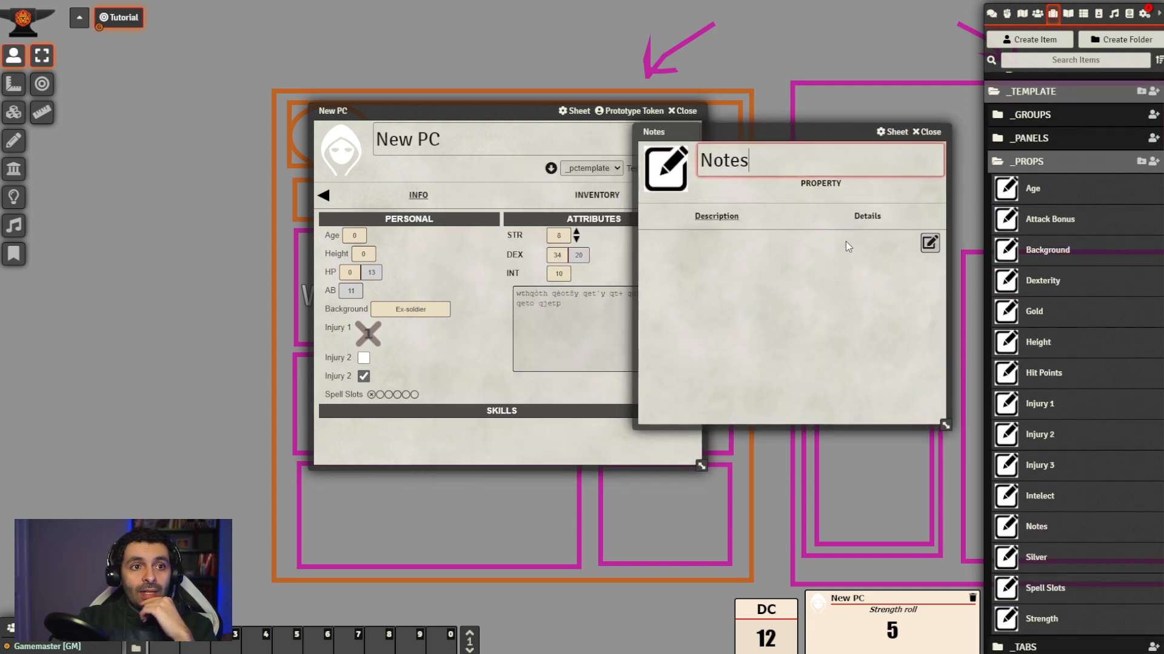
left_click(868, 216)
left_click_drag(508, 111, 417, 113)
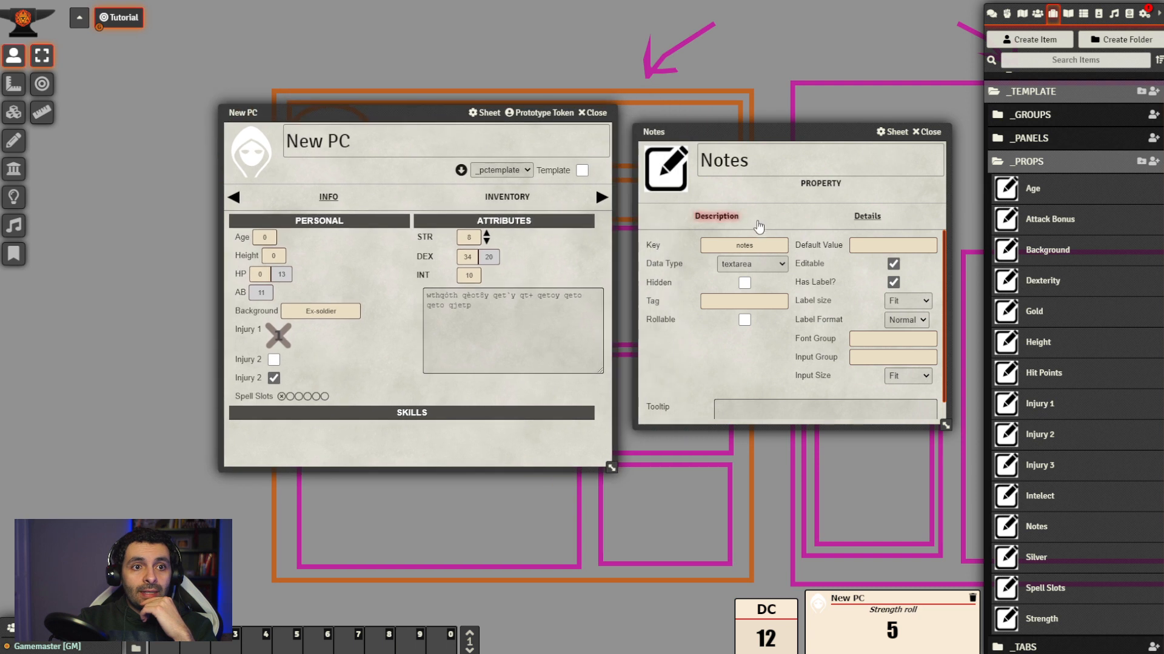
scroll(764, 255, "down", 1)
scroll(782, 266, "up", 1)
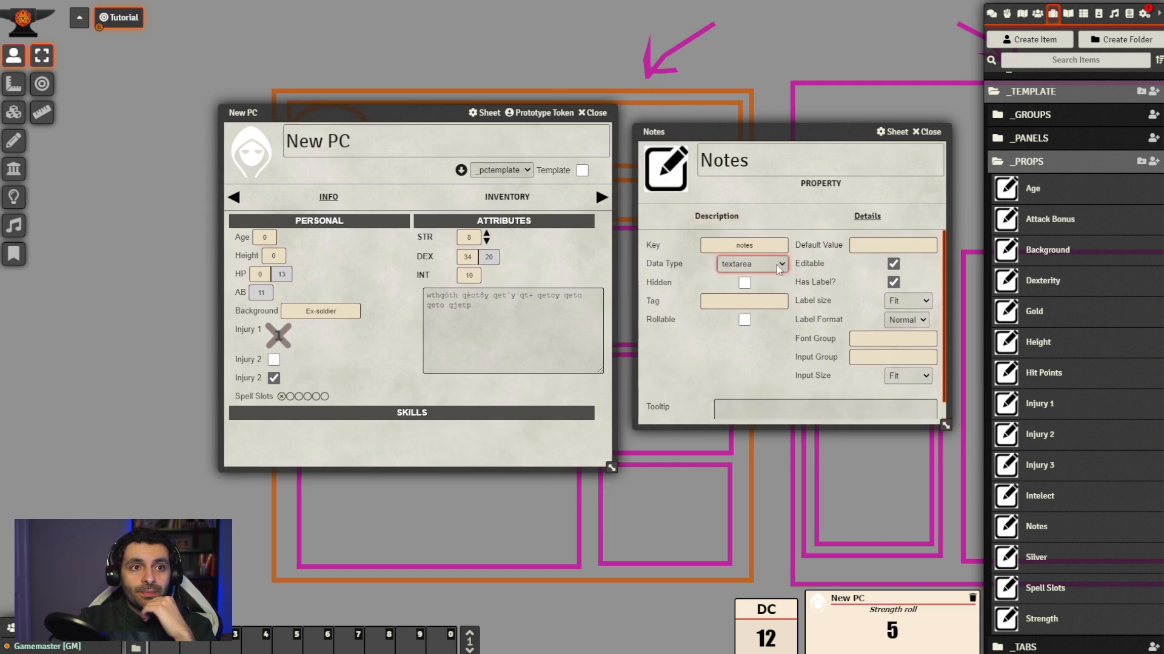
left_click(928, 132)
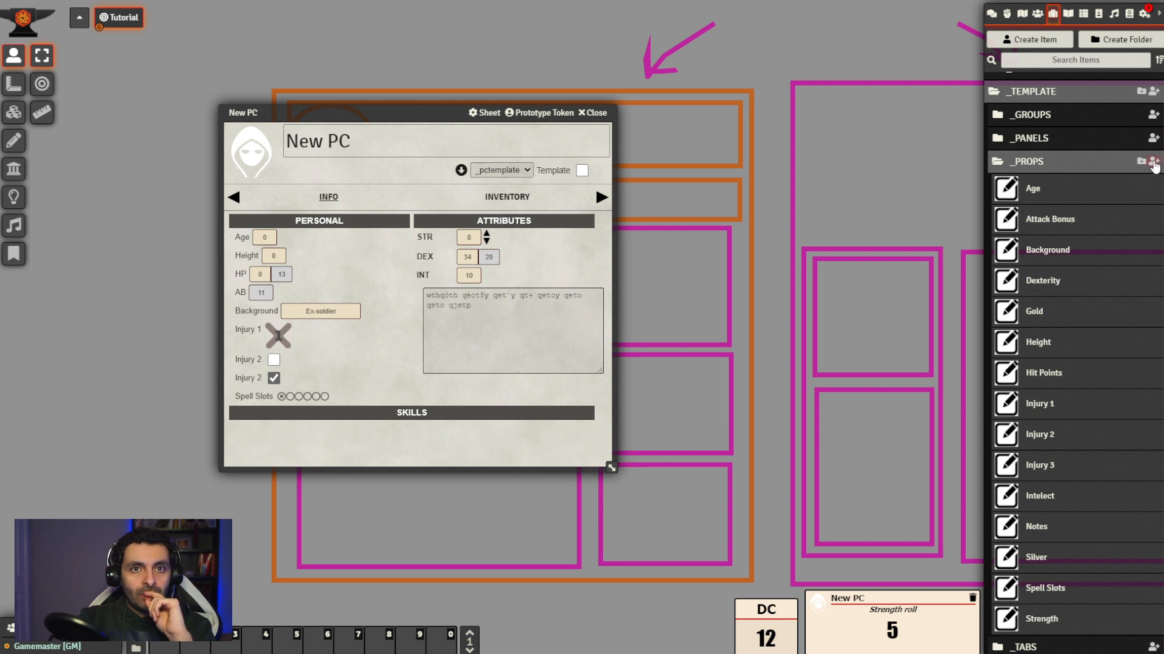
Create a new property item named Class in the _PROPS folder and show its details beside the New PC sheet
left_click(1154, 163)
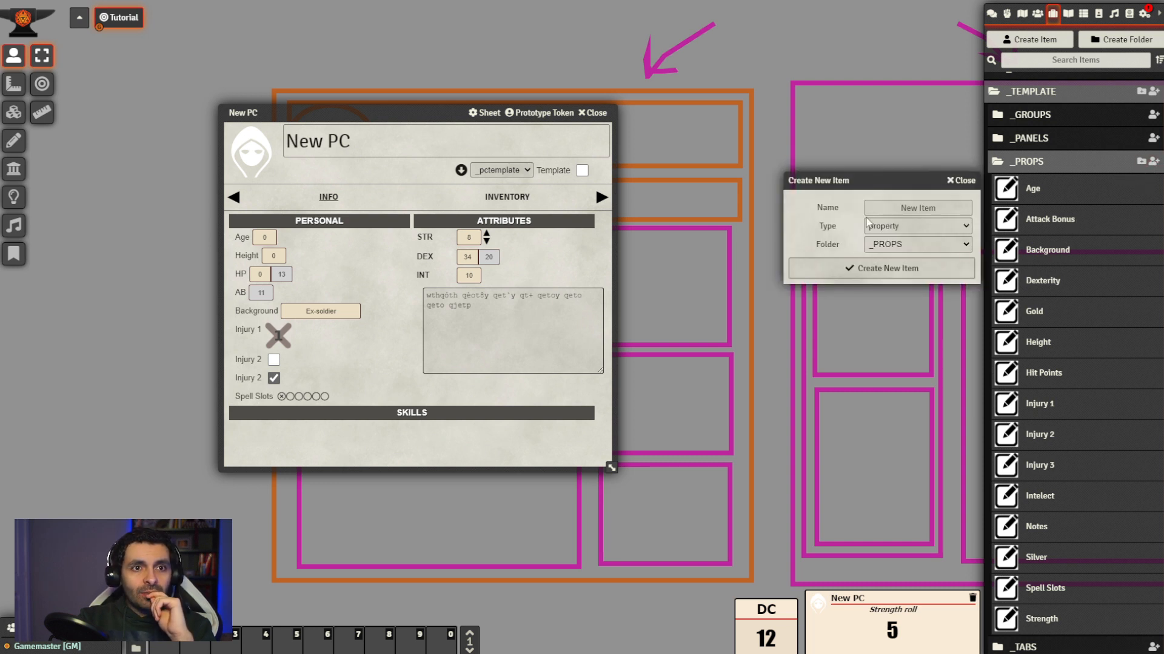
left_click(919, 209)
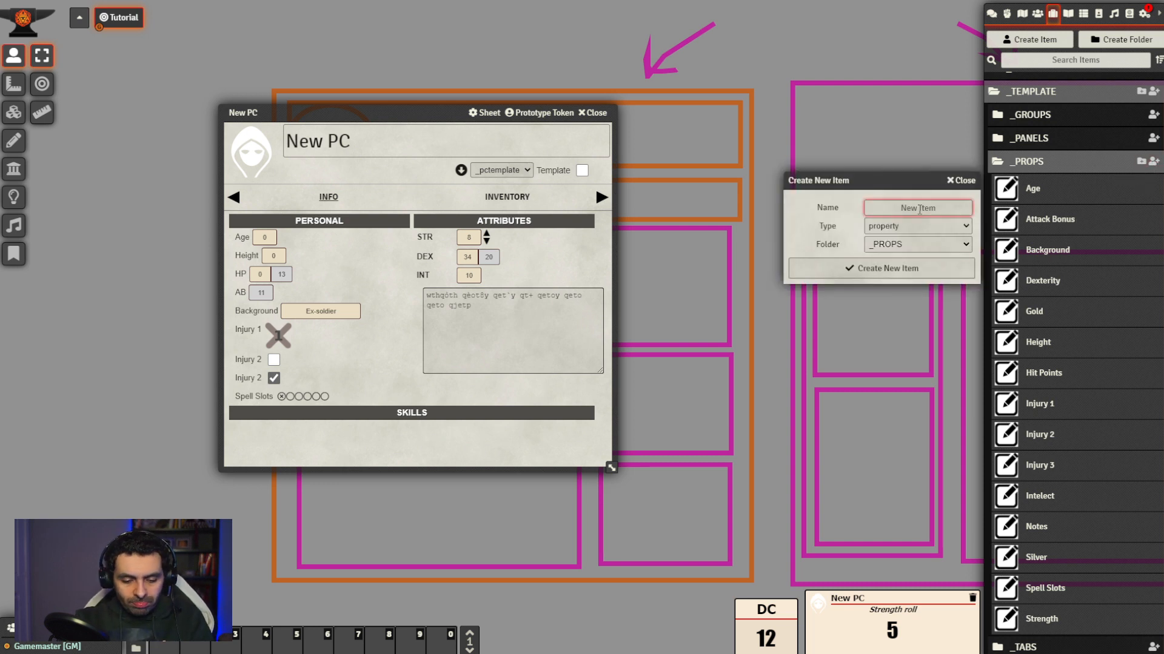
type("Class")
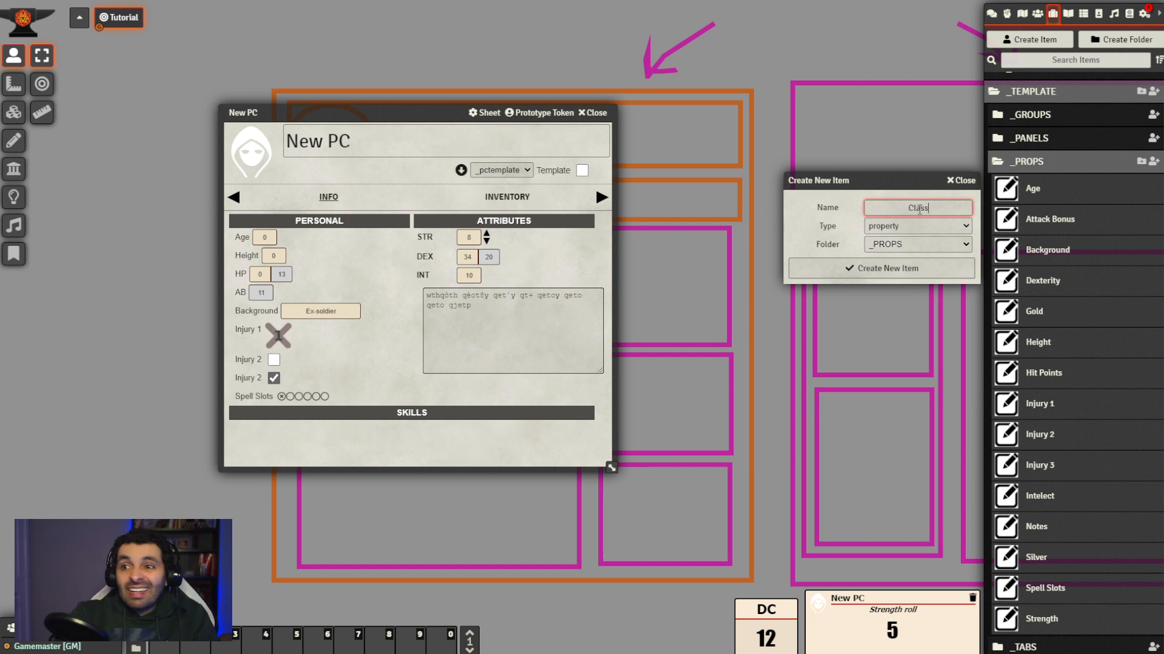
left_click(903, 269)
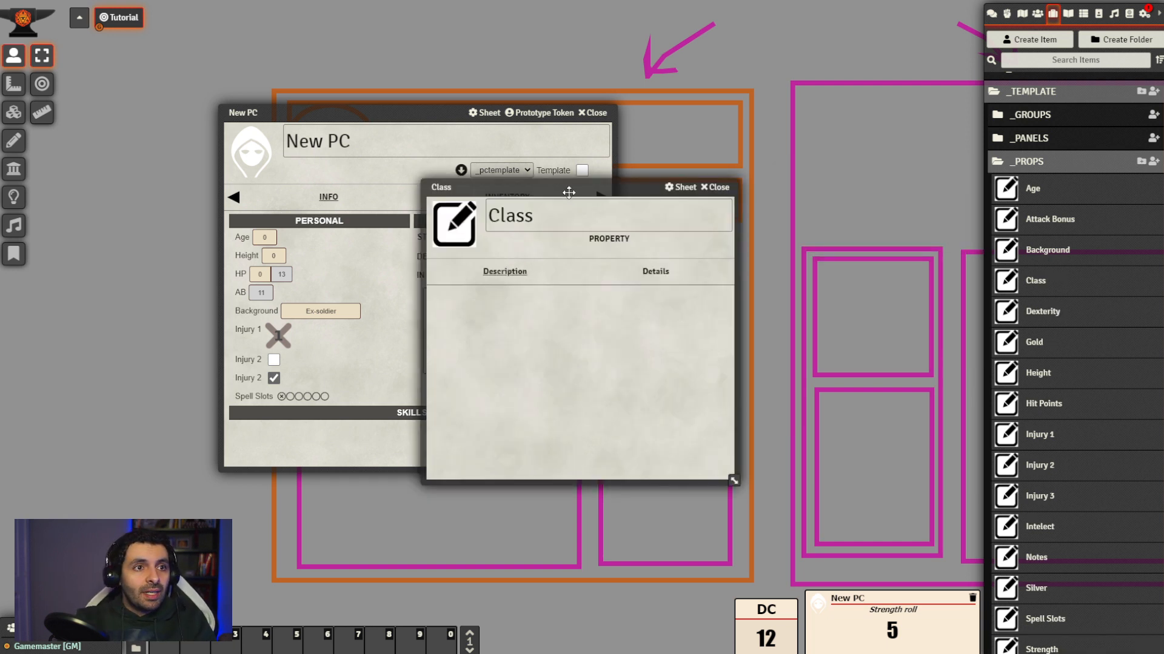
left_click(853, 224)
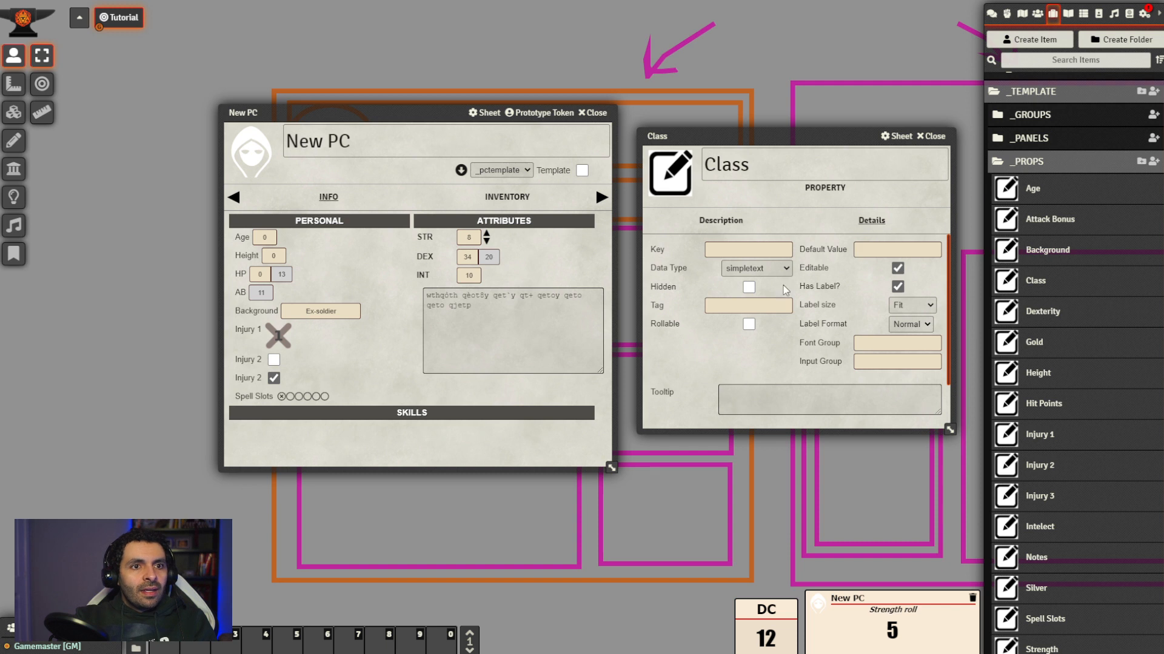
Set the Class property's key to class, its data type to list, and its tag to Class
left_click(776, 249)
type("class")
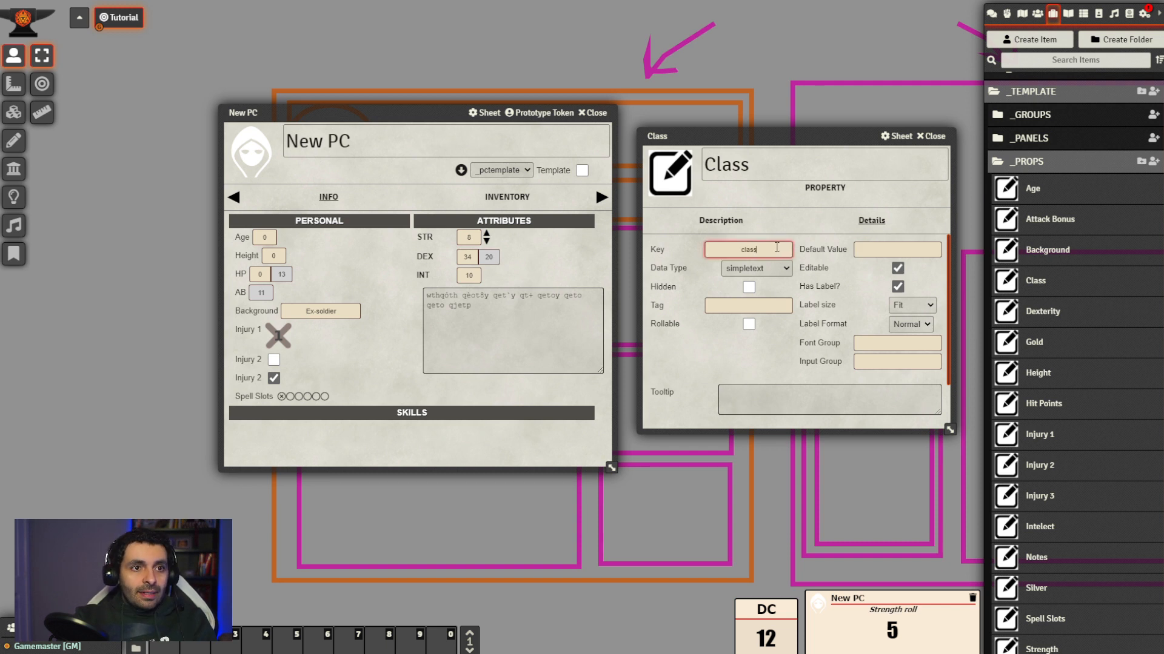
left_click(783, 271)
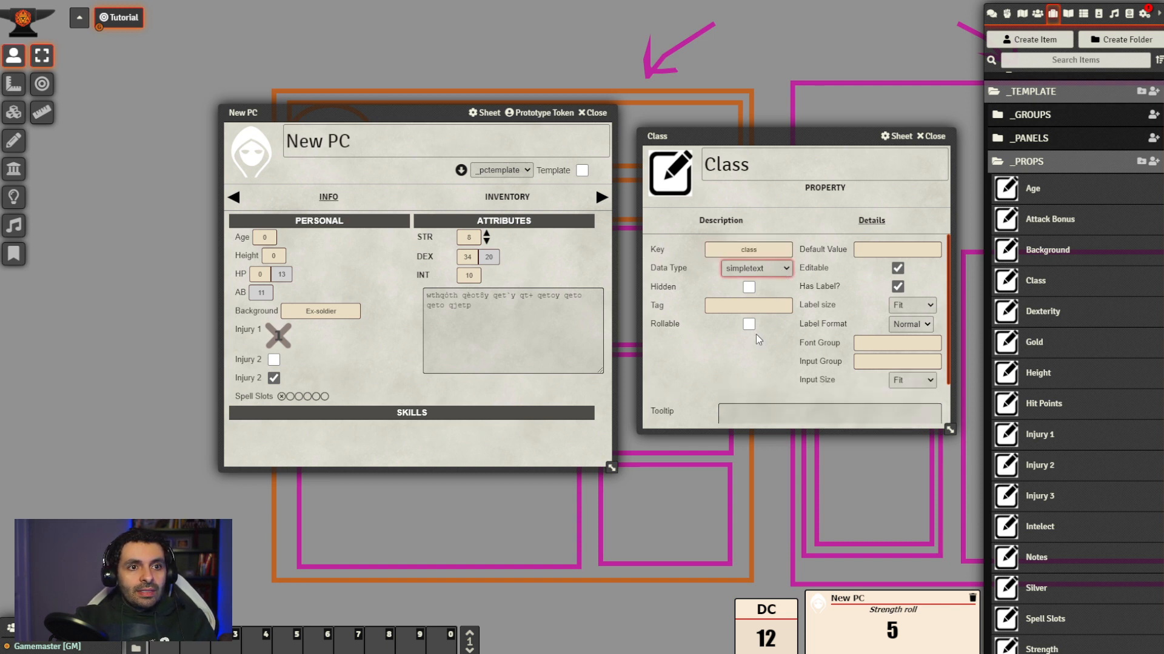
left_click(775, 336)
left_click(764, 301)
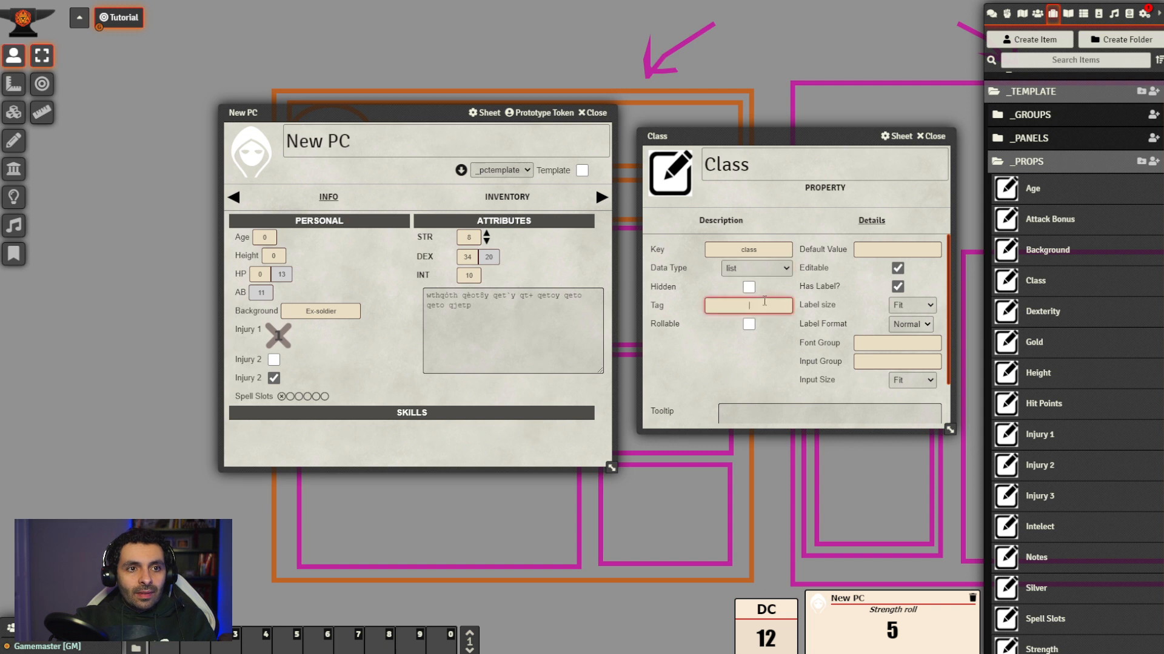
left_click(766, 359)
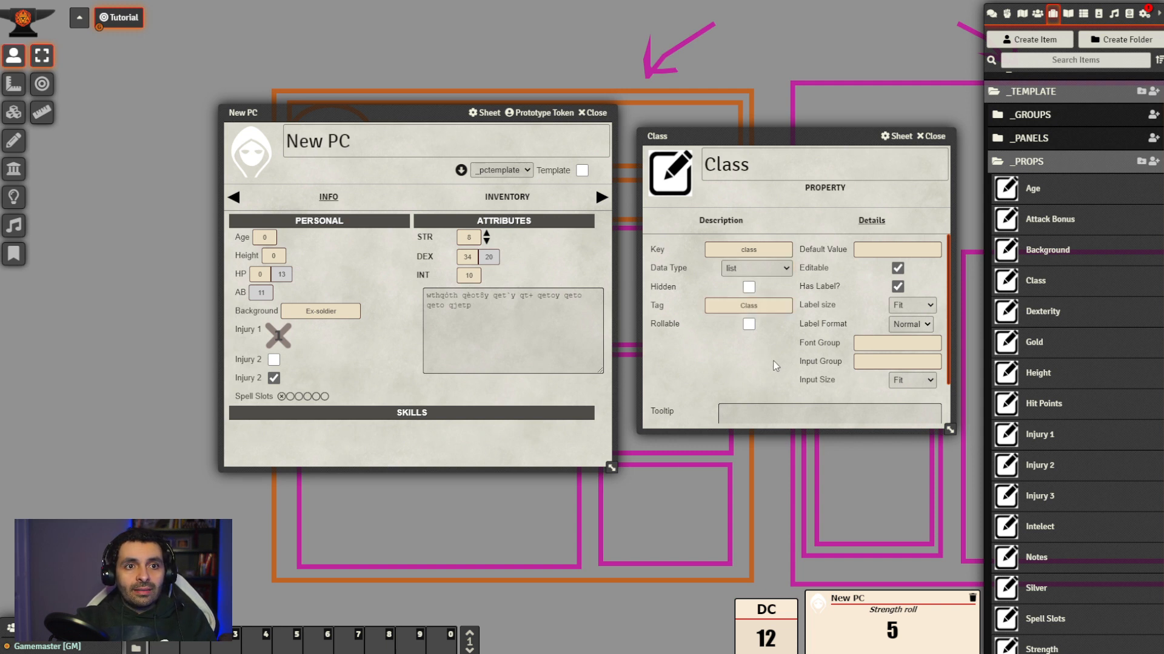
Enter Great Mage,Warrior,Rogue as the Class property's comma-separated list options
scroll(697, 371, "down", 1)
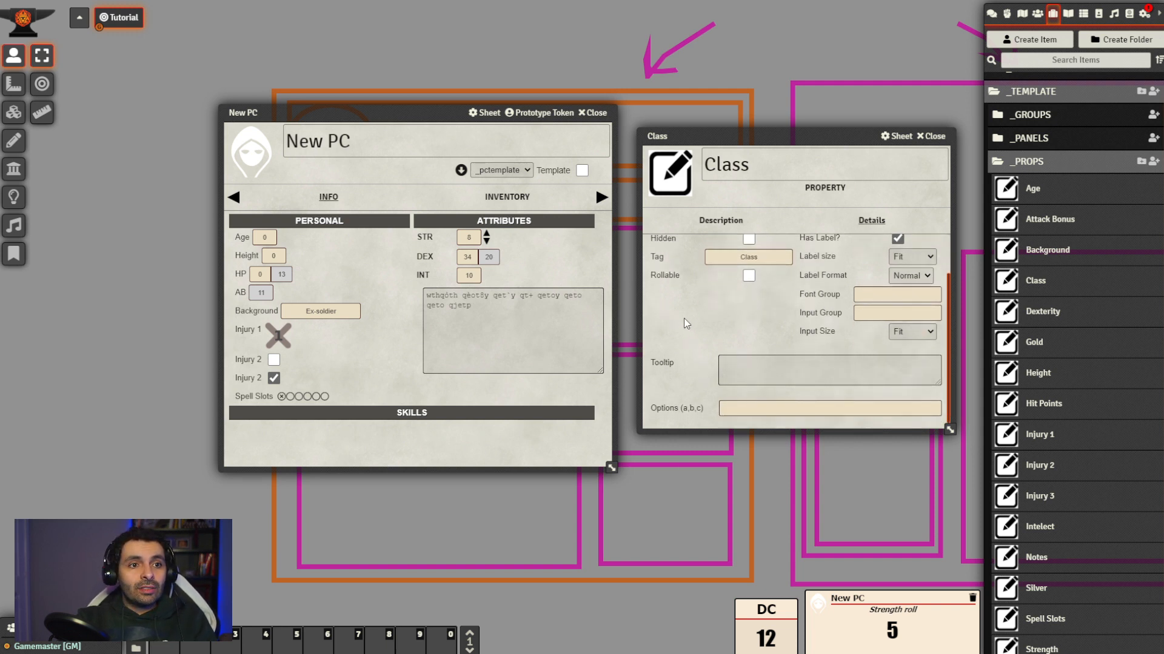
scroll(936, 320, "up", 1)
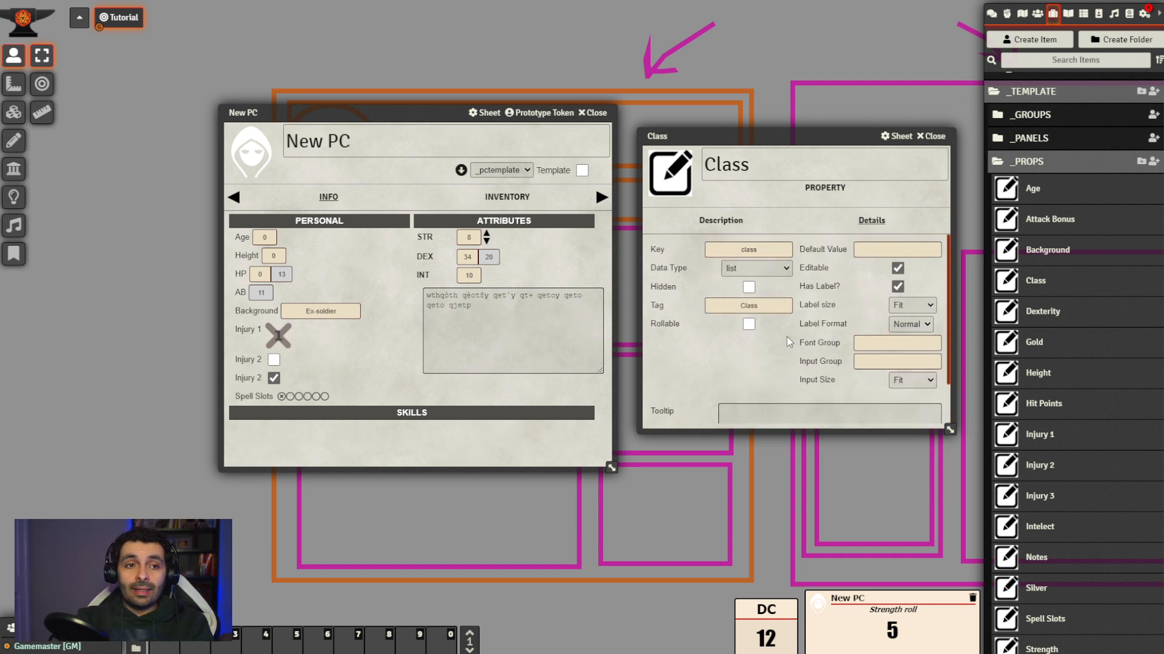
scroll(760, 322, "down", 1)
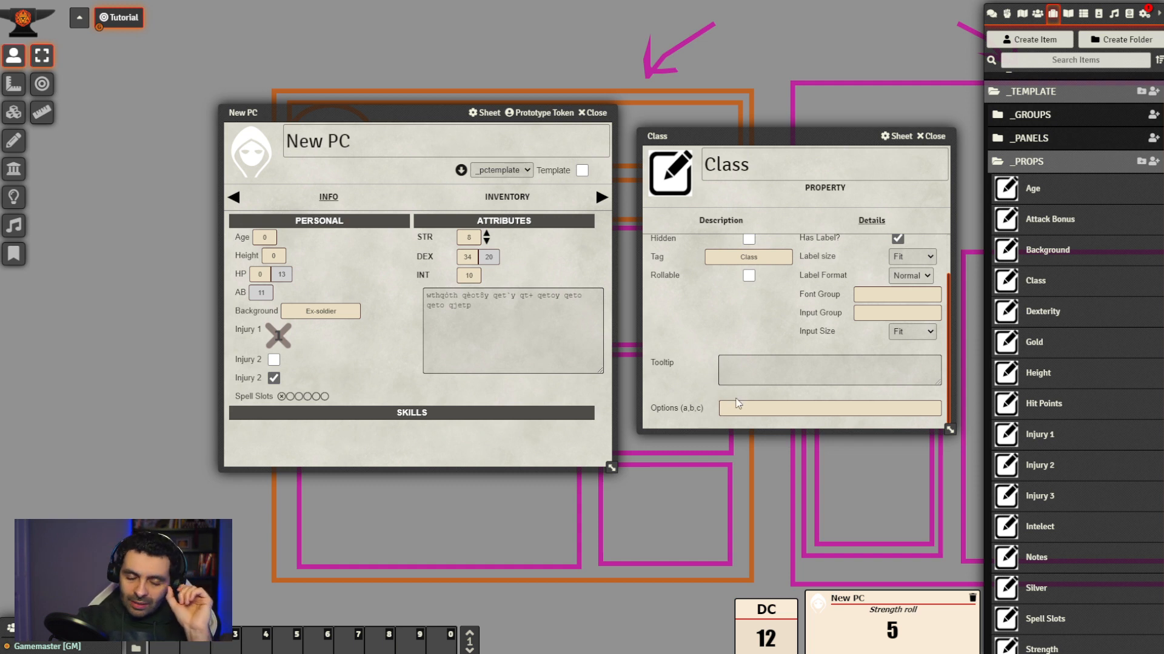
left_click(803, 413)
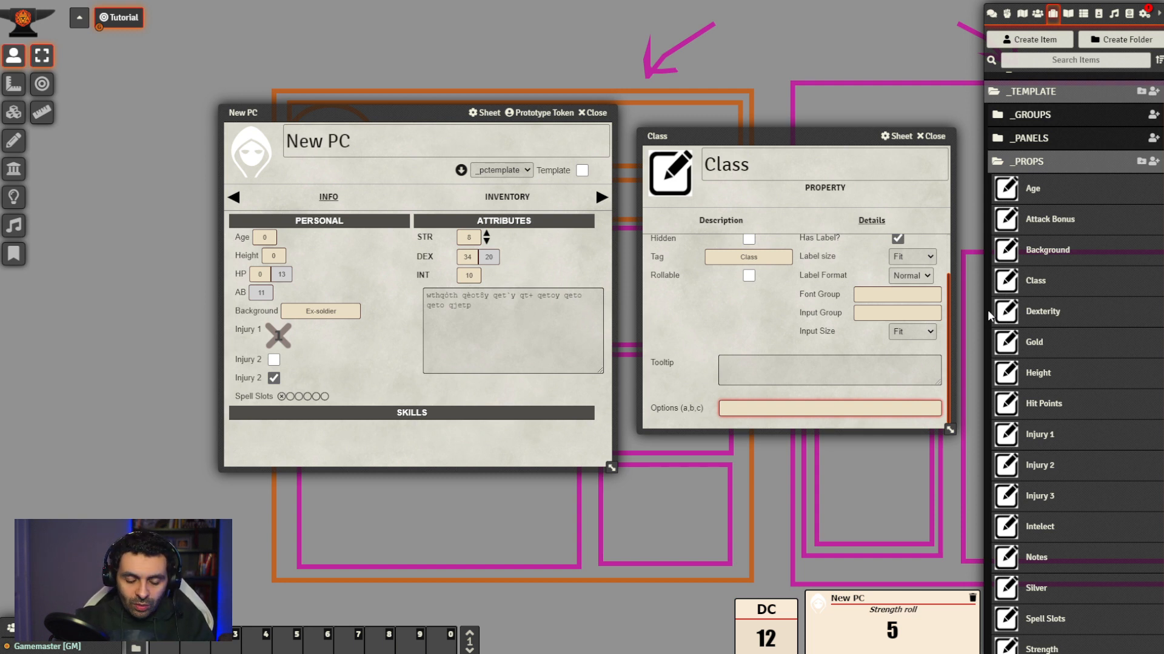
type("Grea")
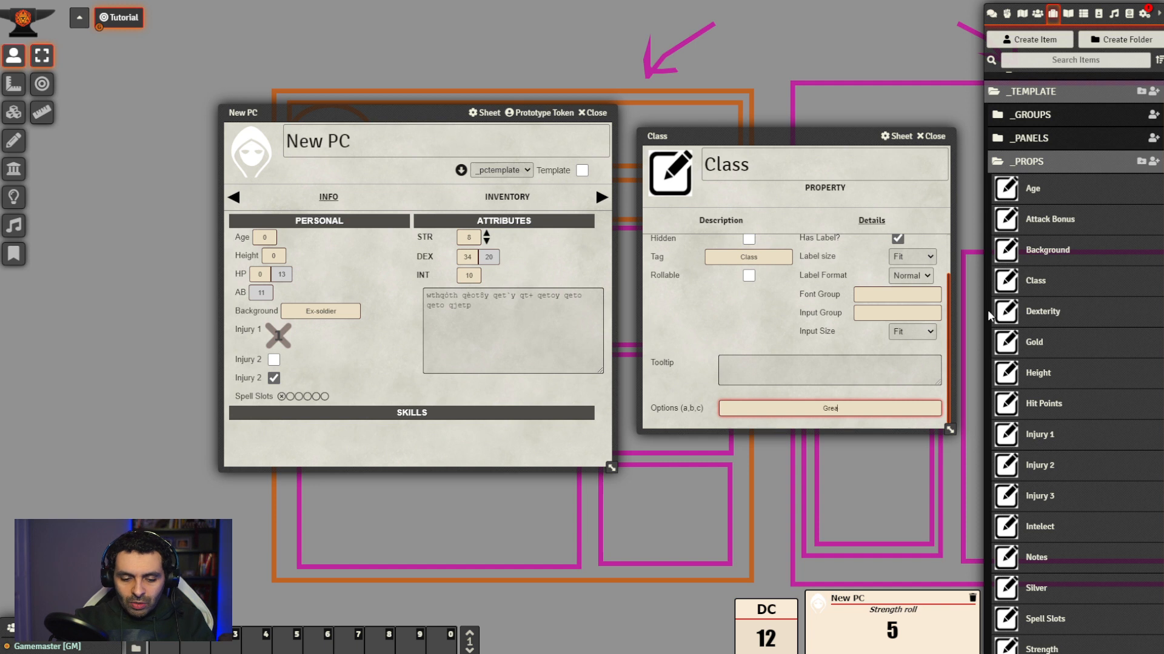
type("t Mage")
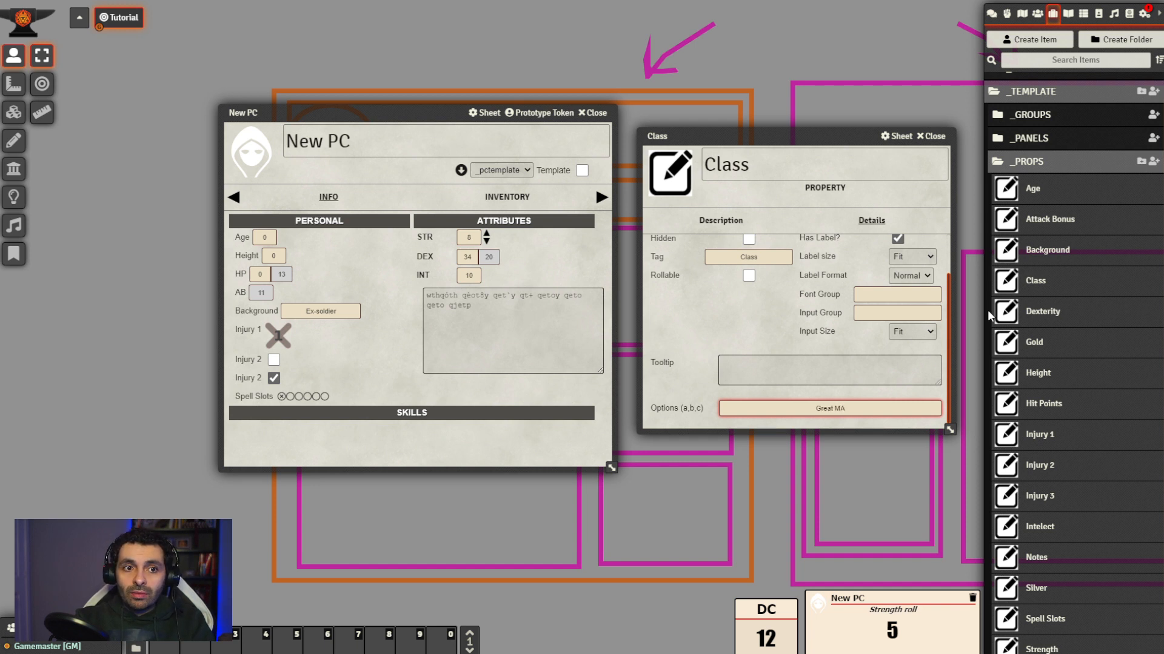
type(",")
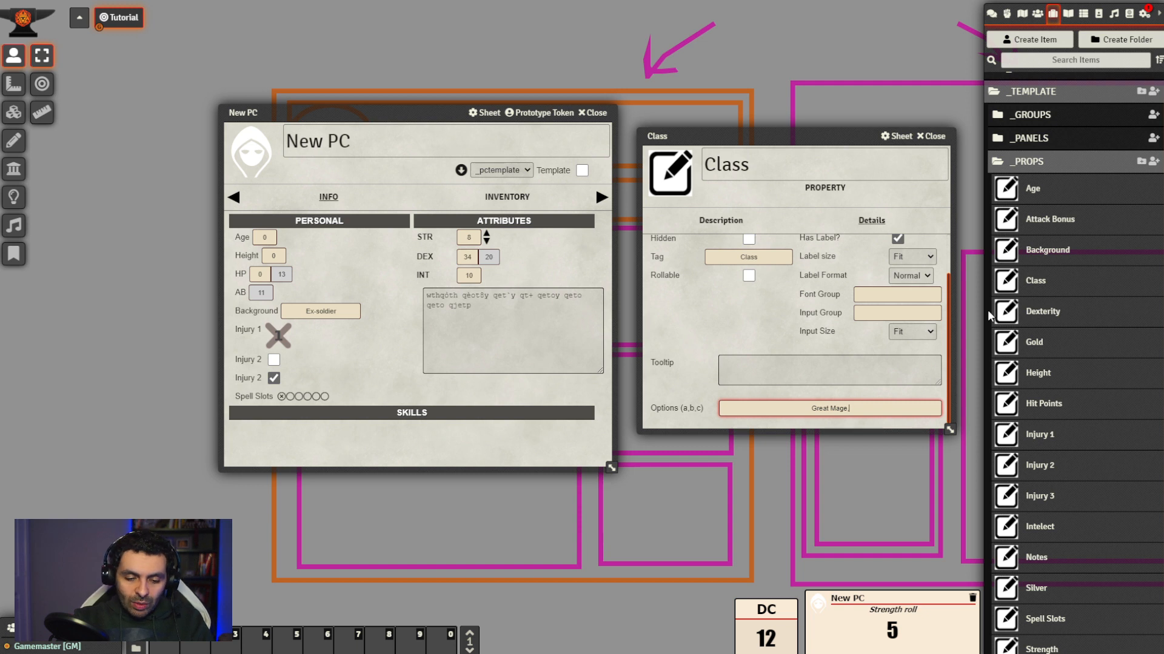
type("Warrior")
left_click_drag(863, 409, 819, 409)
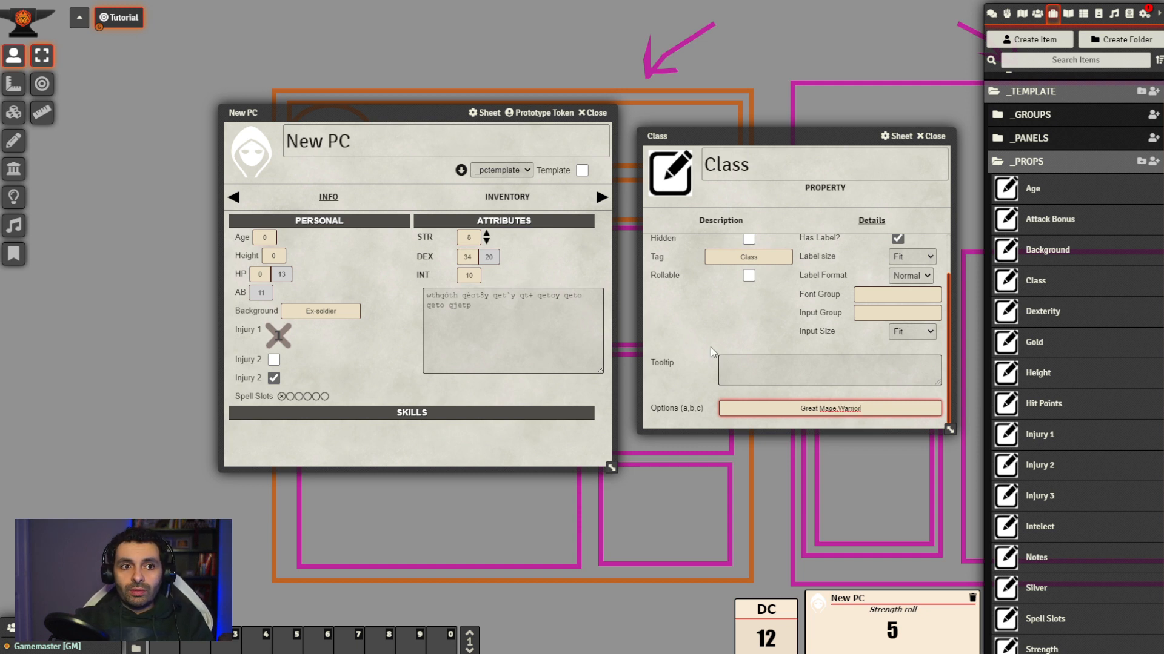
left_click(705, 364)
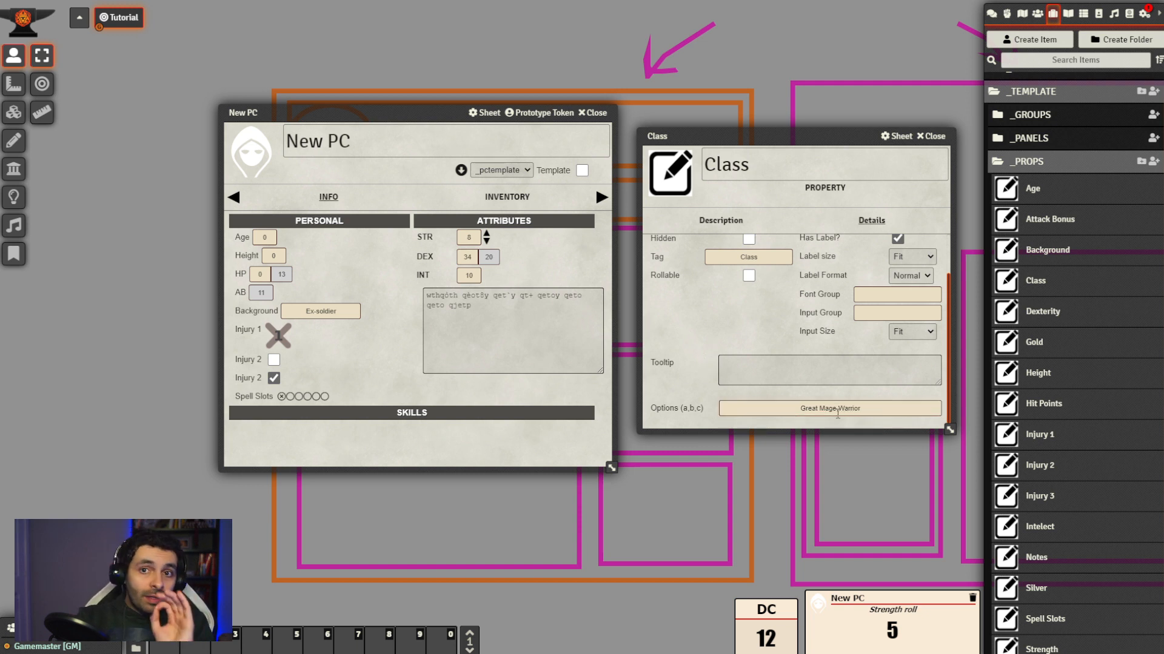
left_click(847, 409)
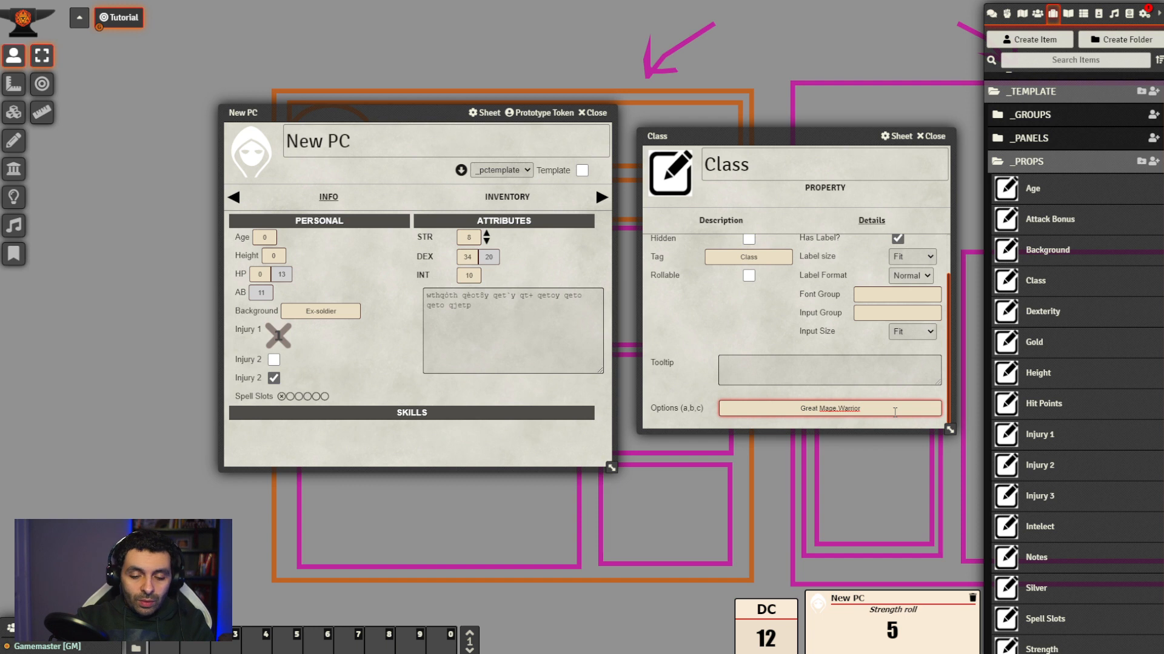
type("Rogue")
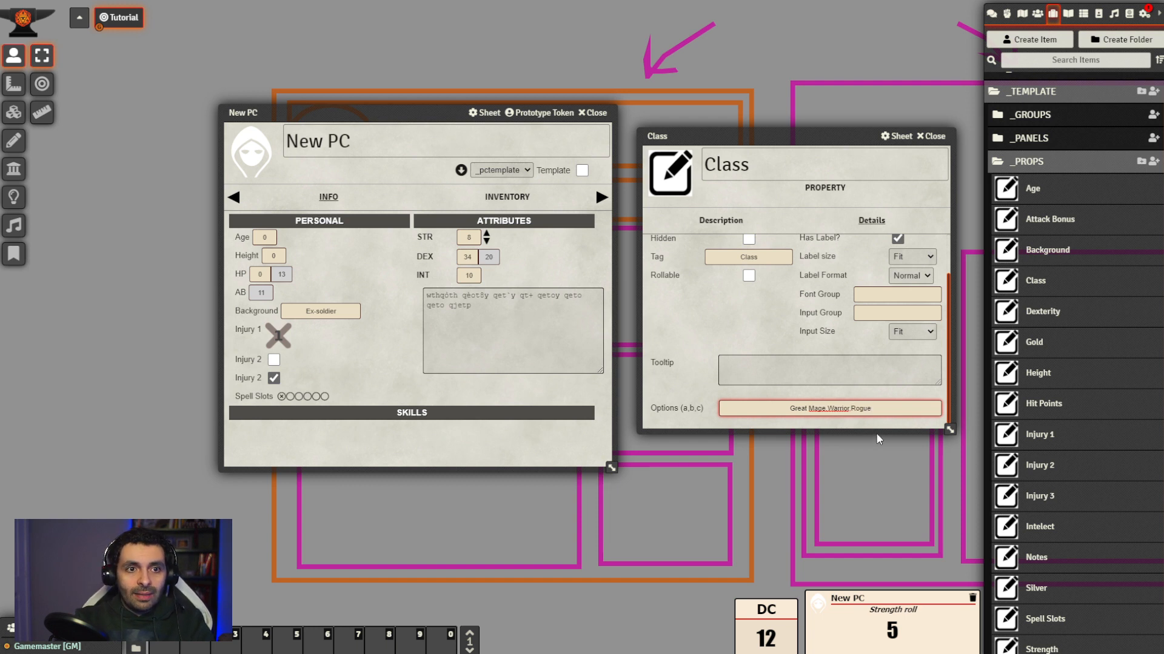
left_click(887, 433)
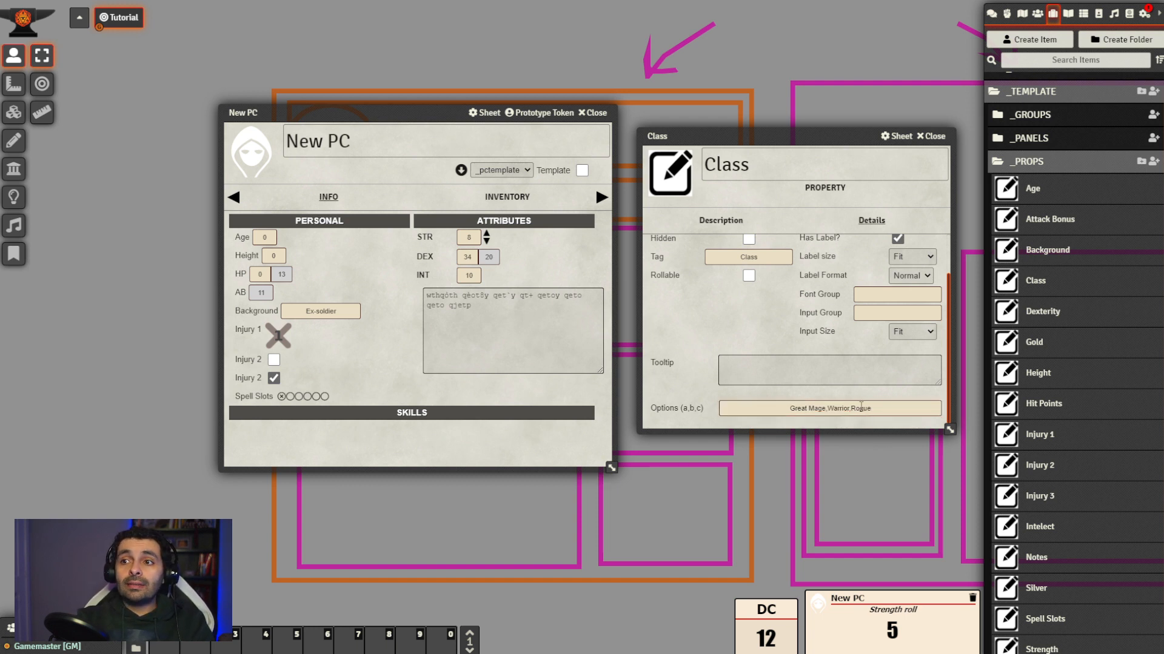
Set the Class property's default value to Great Mage
scroll(712, 370, "up", 2)
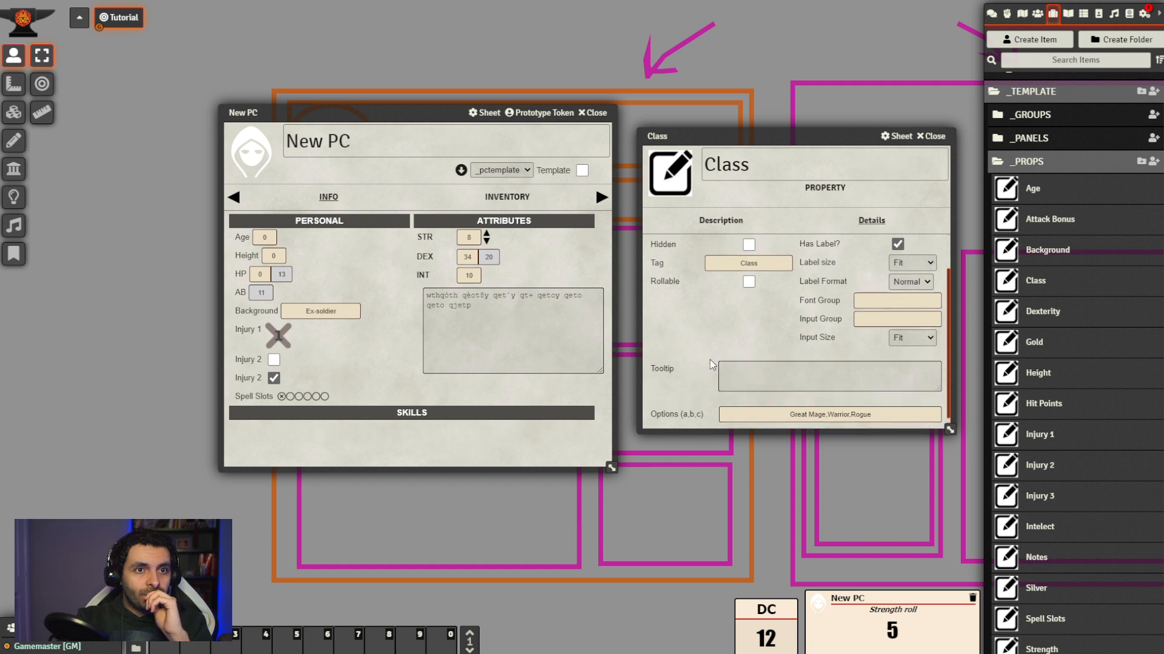
left_click(897, 249)
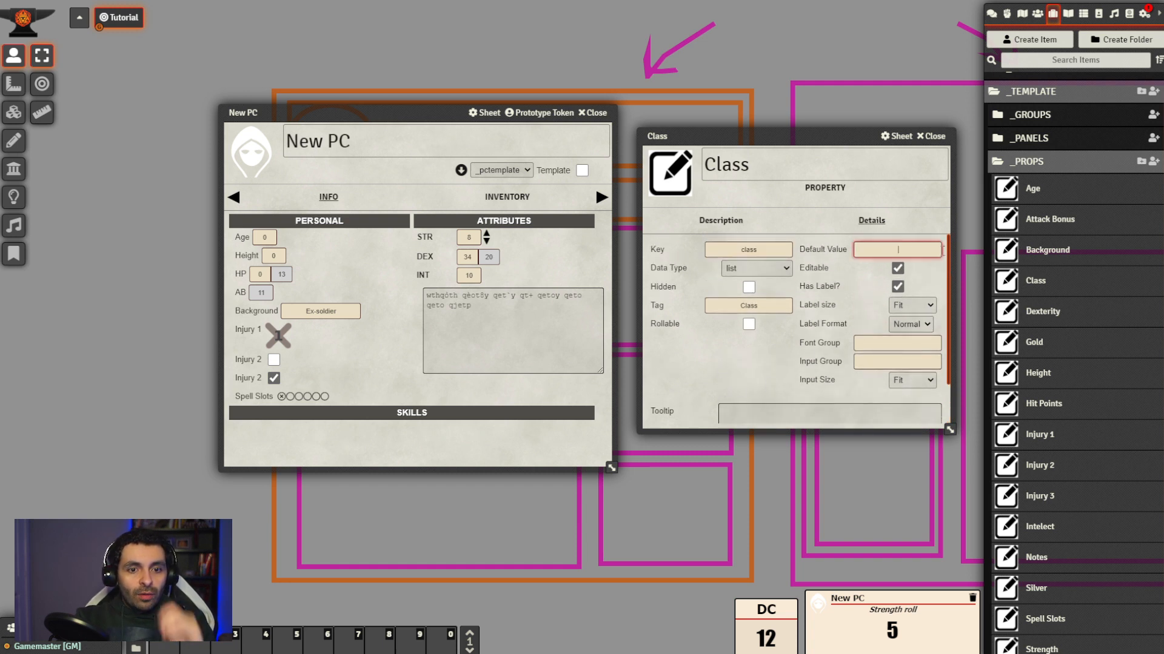
type("Great Mage")
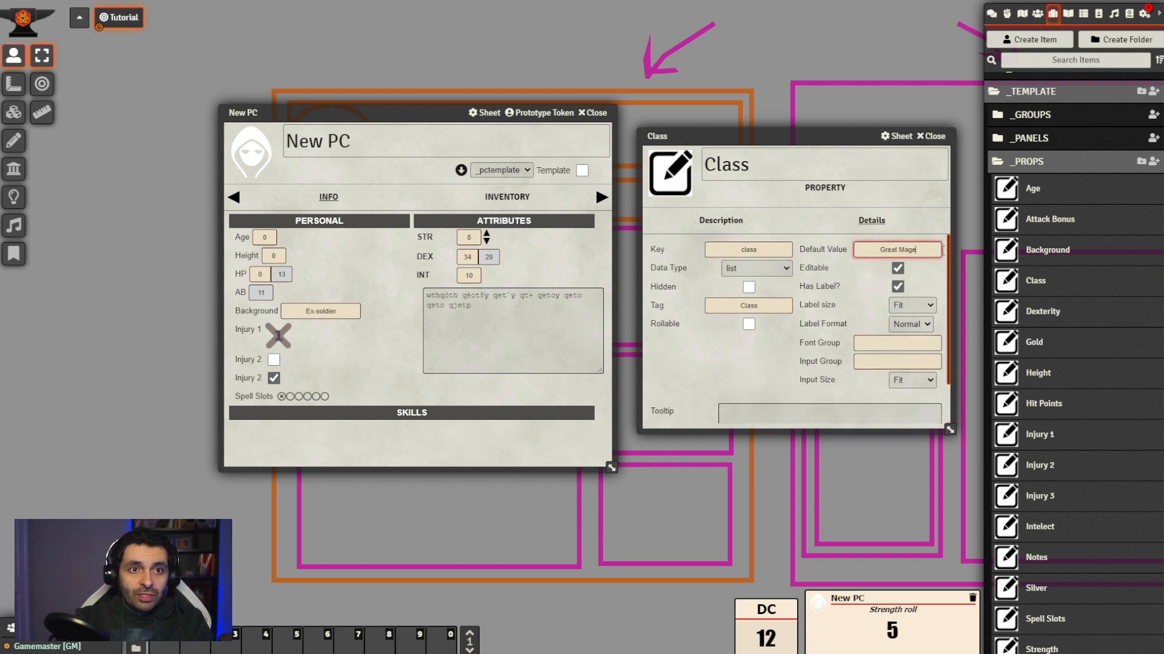
left_click(927, 268)
Compare the Class property's default value with the matching entry in its options list, and close the property
scroll(938, 284, "down", 1)
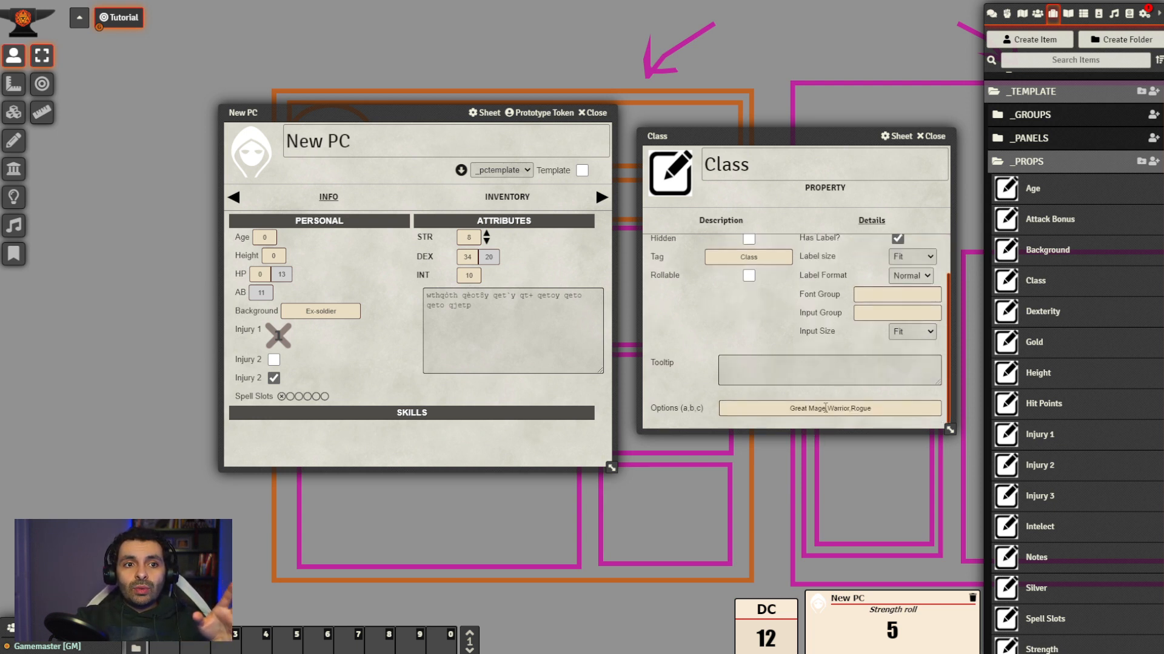
left_click_drag(825, 407, 745, 408)
left_click(820, 409)
left_click(815, 409)
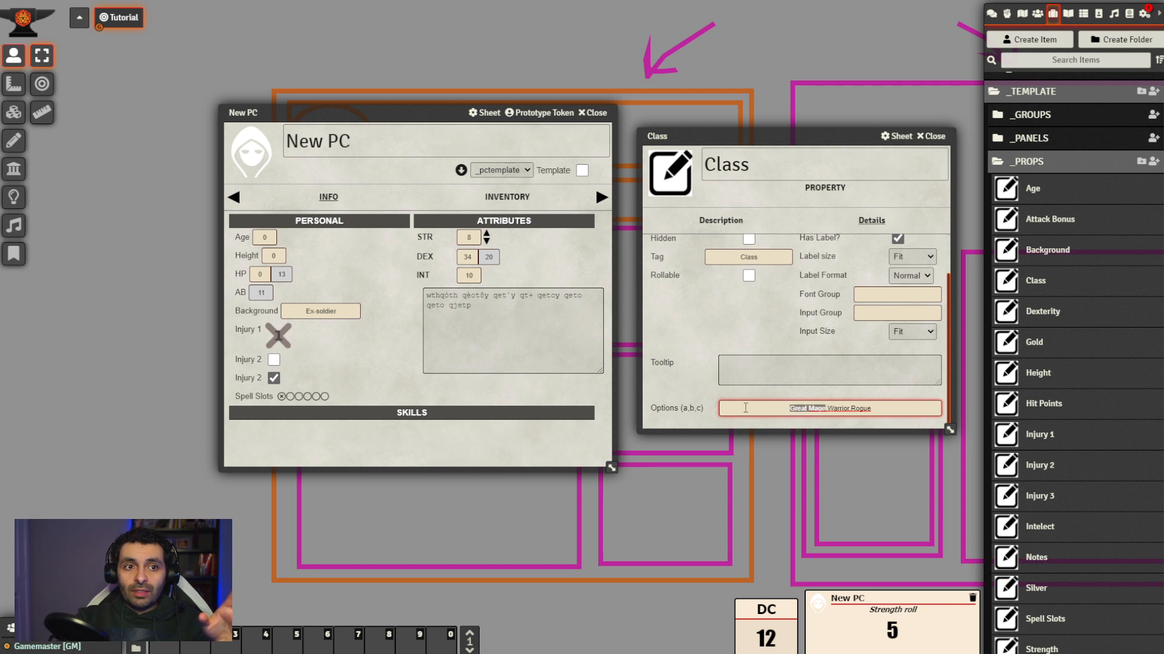
left_click(834, 423)
scroll(837, 425, "up", 1)
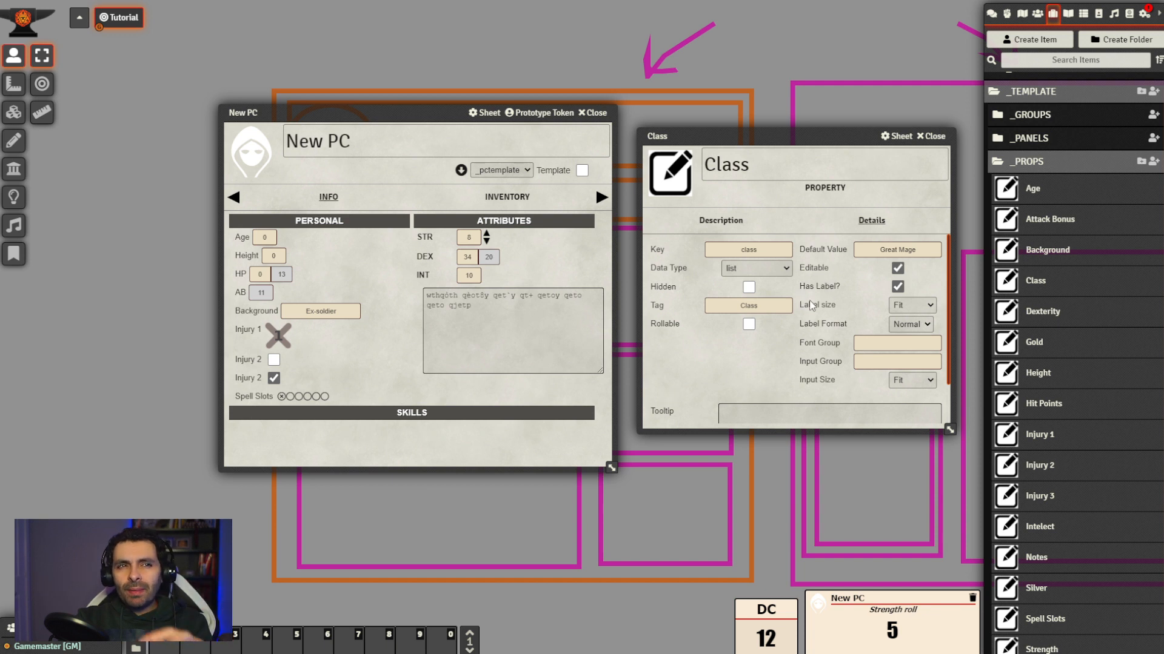
scroll(736, 357, "down", 1)
scroll(709, 342, "up", 1)
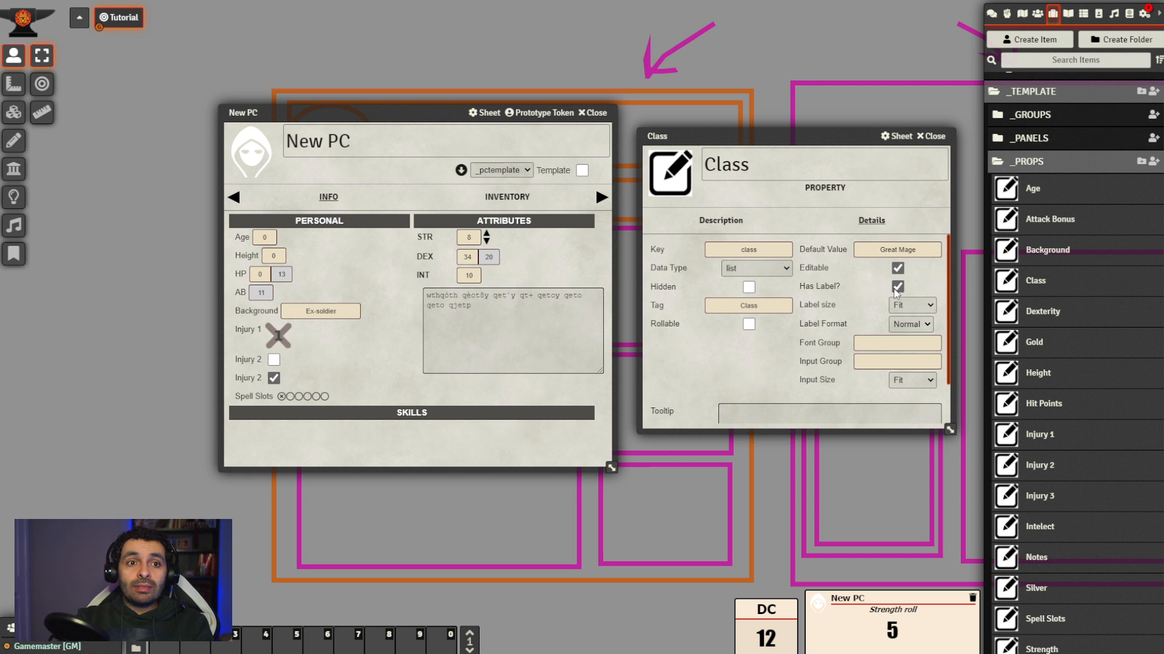
scroll(734, 342, "down", 1)
scroll(734, 343, "up", 1)
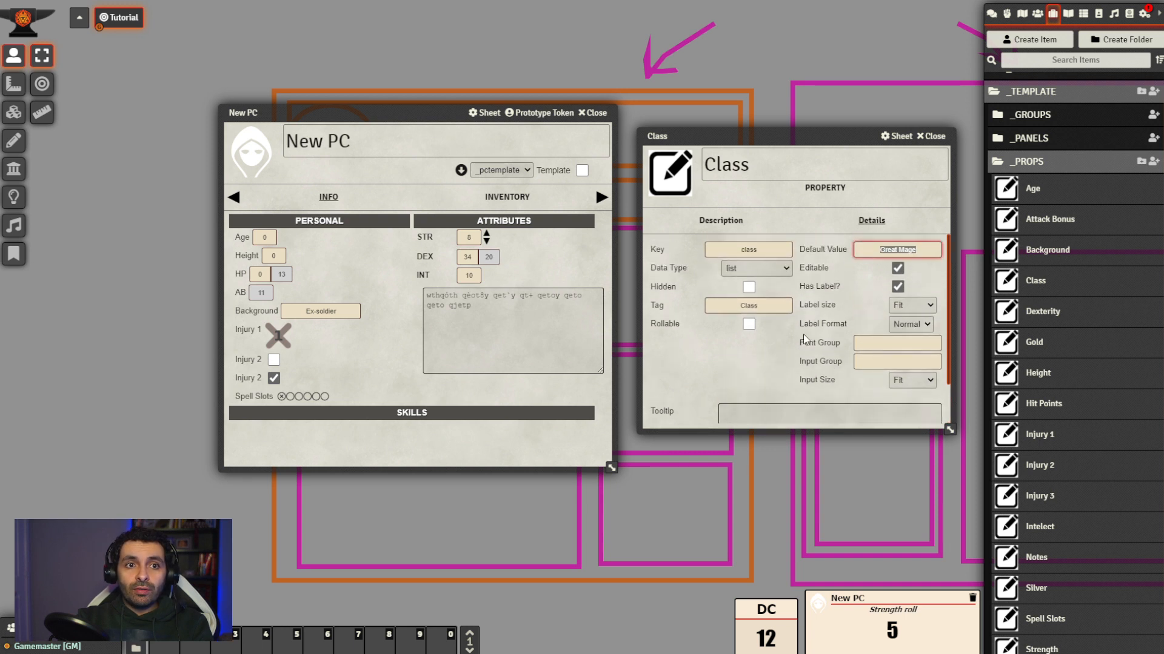
scroll(708, 362, "down", 1)
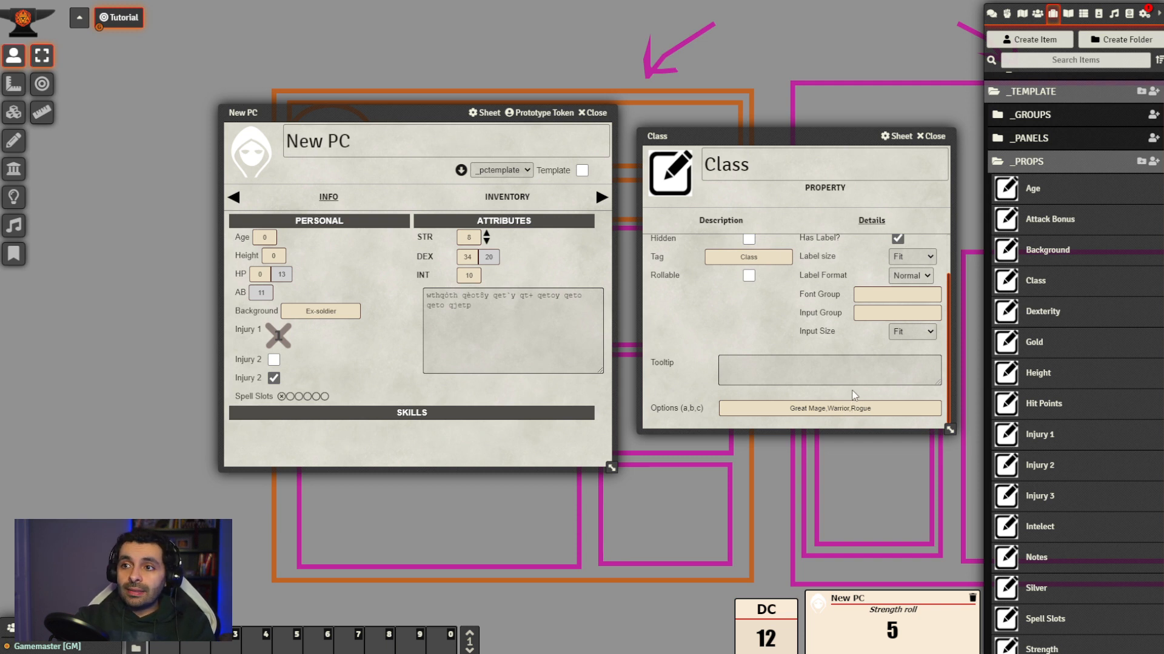
scroll(855, 406, "up", 1)
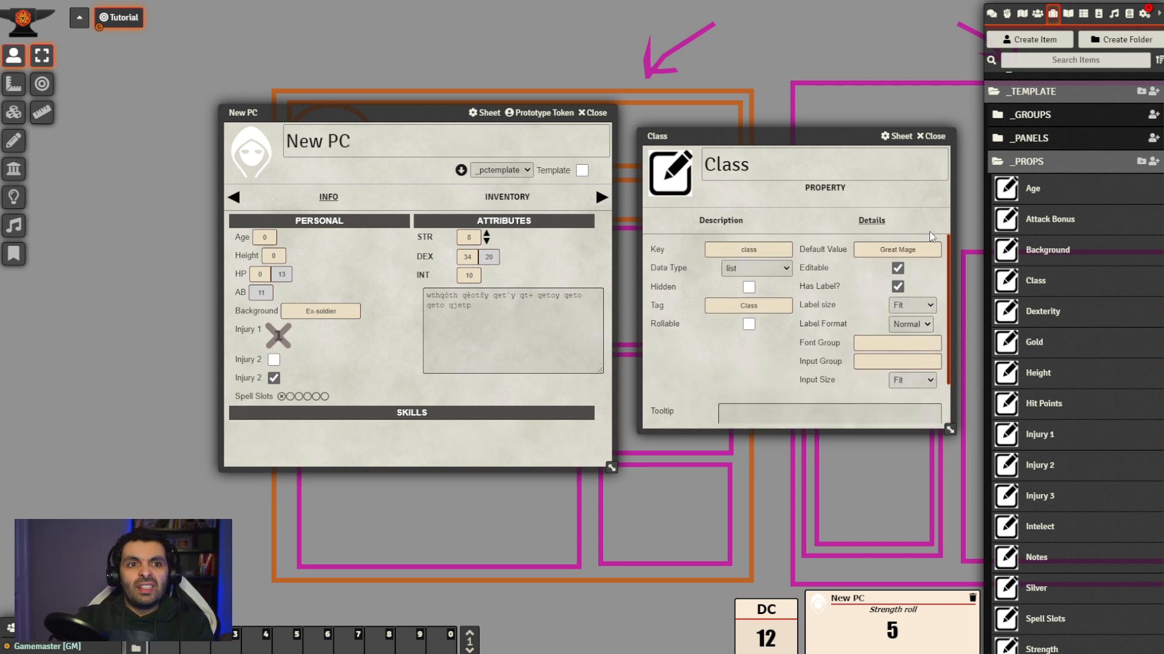
left_click_drag(933, 248, 868, 245)
left_click(929, 252)
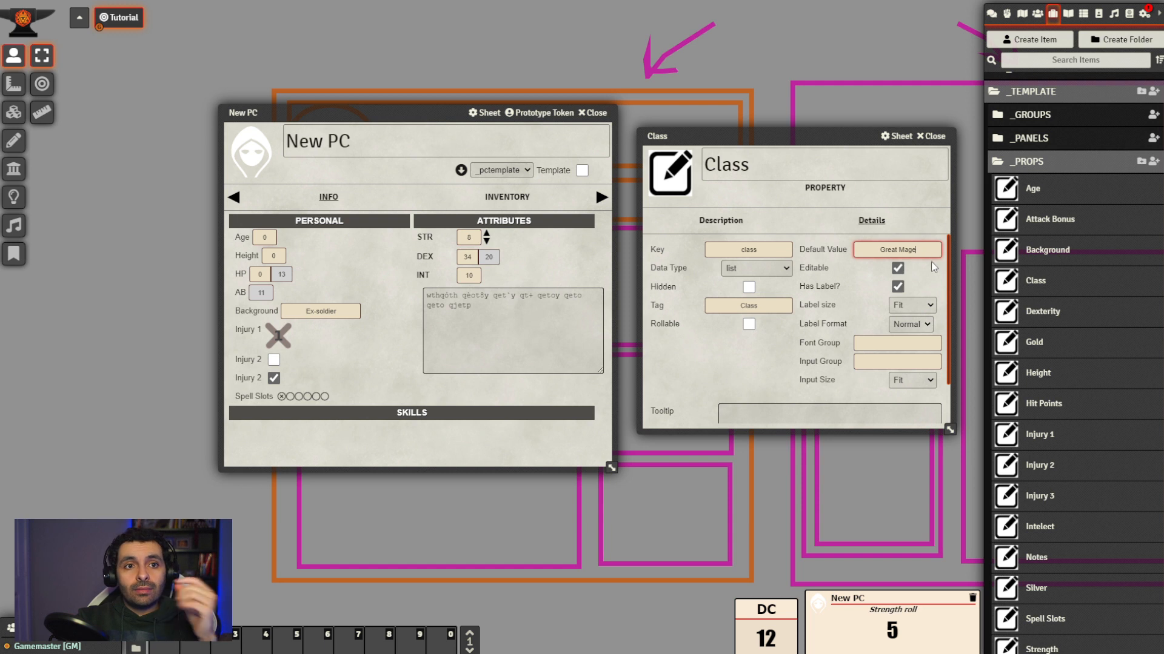
left_click_drag(932, 249, 880, 246)
left_click(923, 262)
left_click(876, 248)
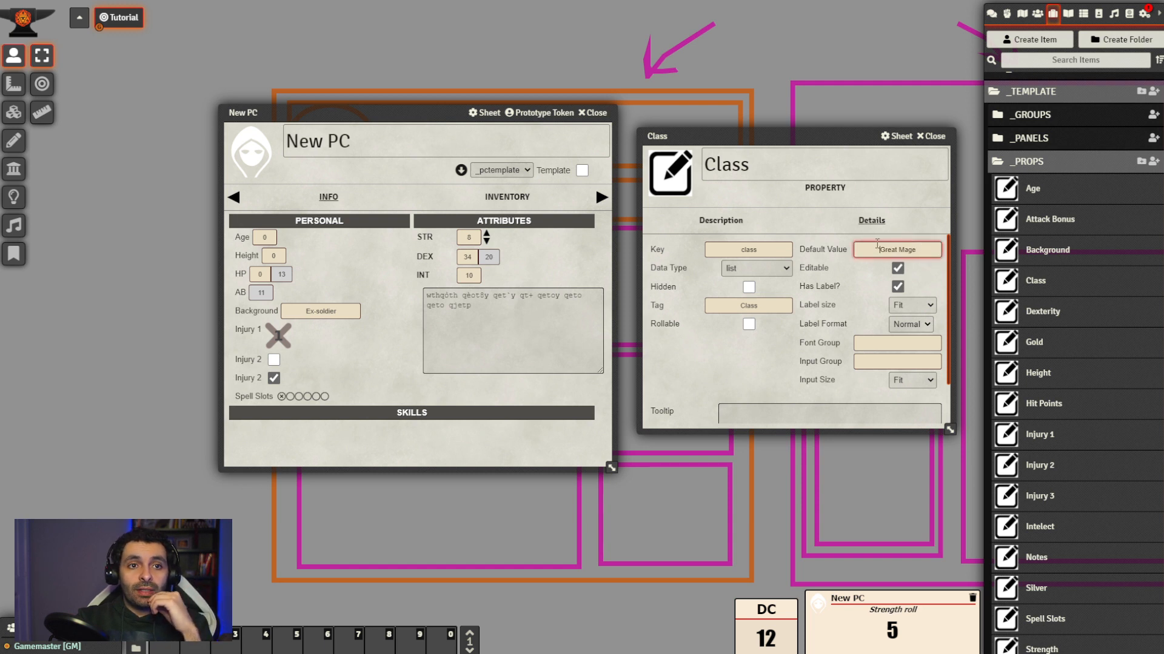
scroll(936, 273, "down", 1)
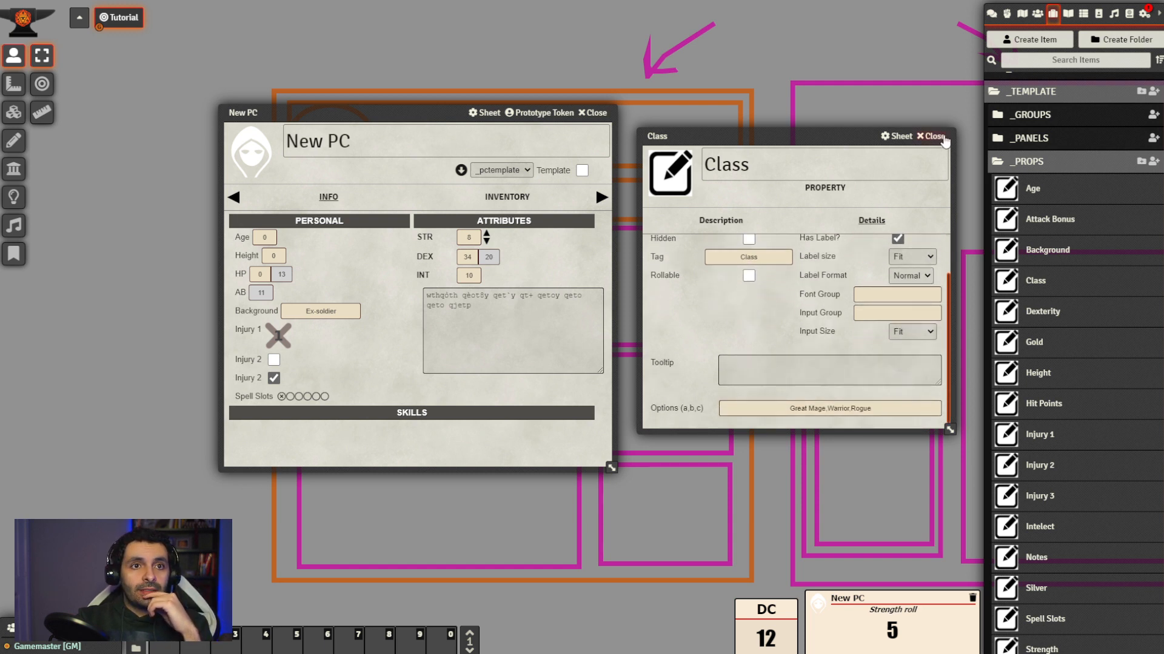
left_click(941, 137)
Add the Class property to the Personal Info Panel's properties and close the panel
left_click(1038, 13)
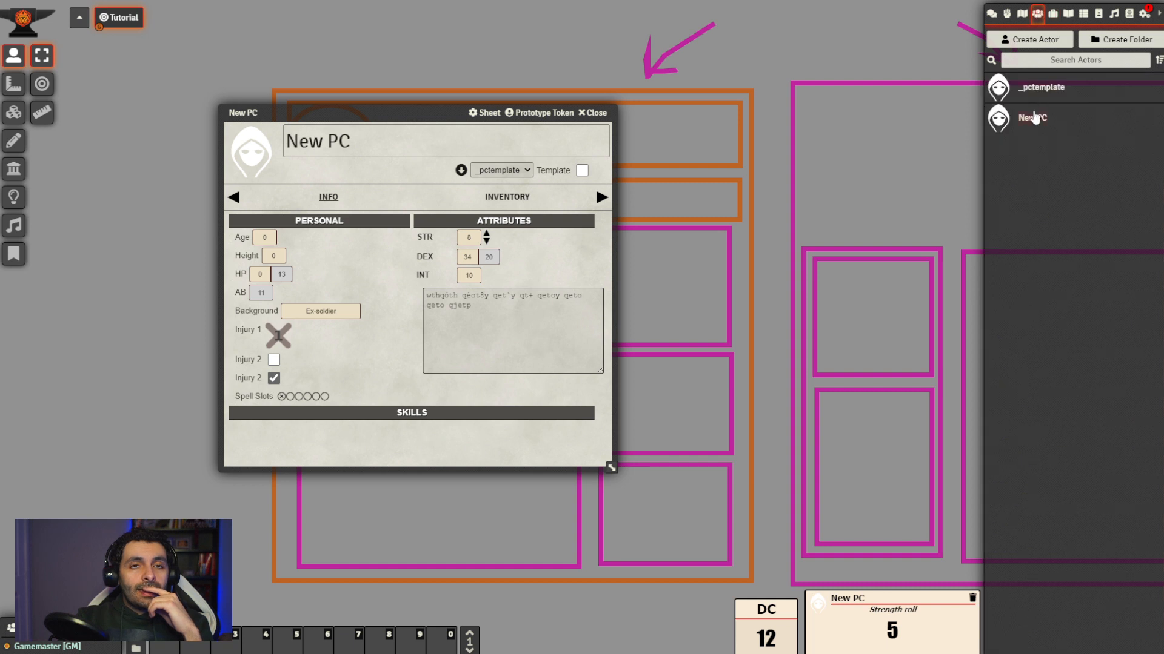
left_click(1052, 14)
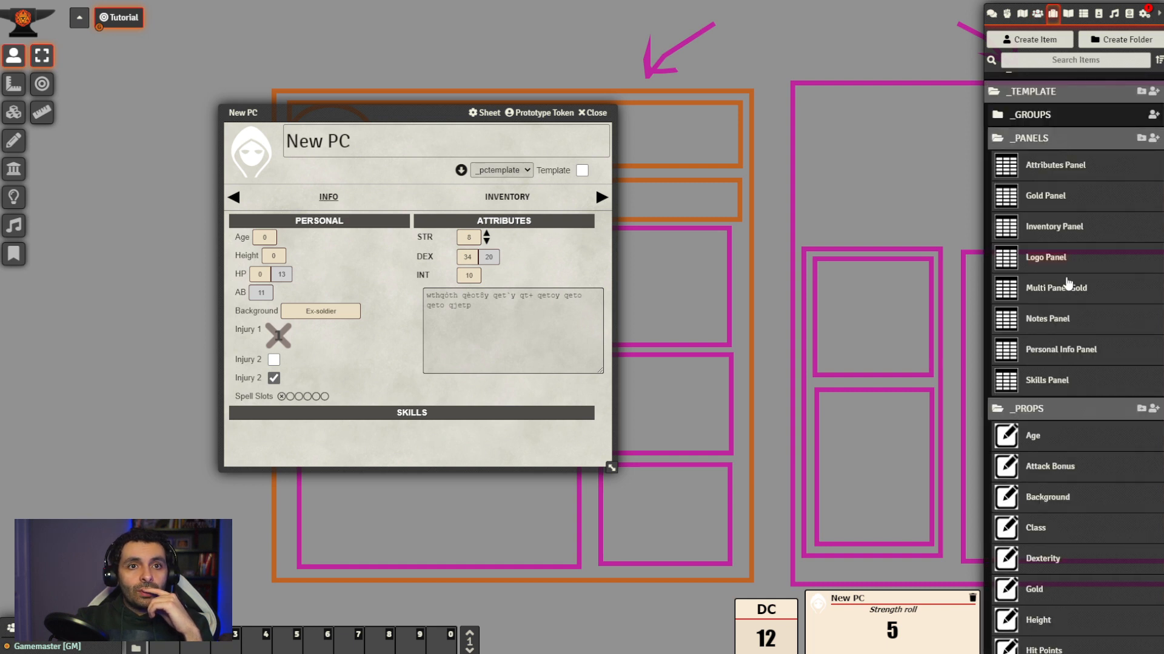
left_click(1065, 354)
scroll(1093, 419, "down", 5)
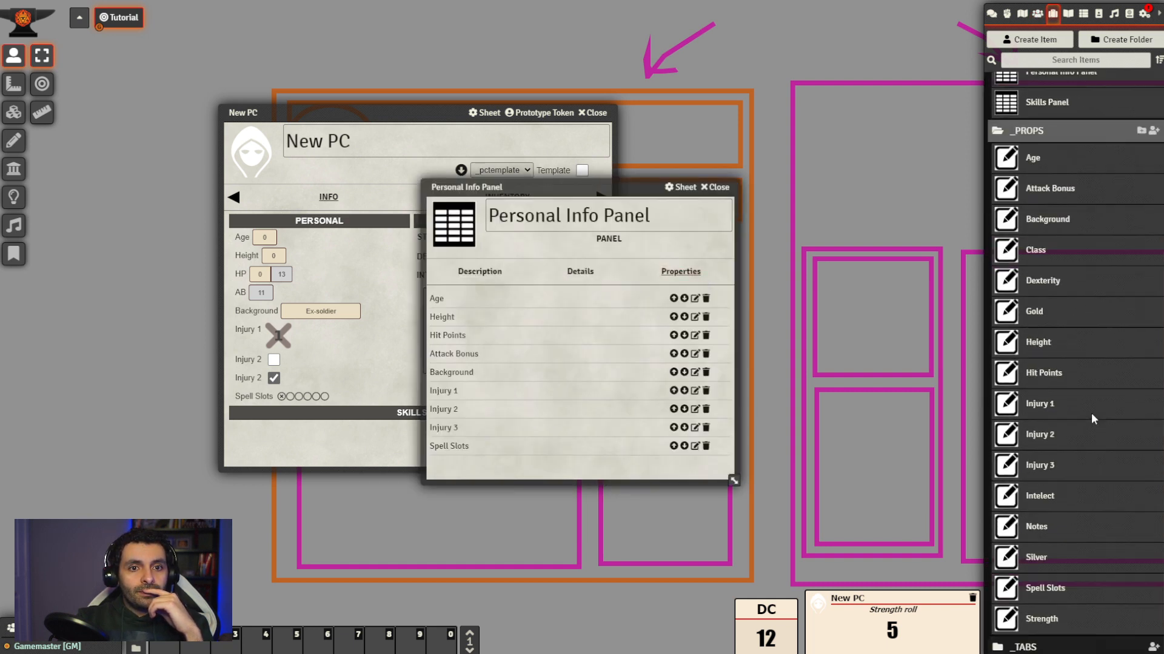
left_click_drag(1045, 261, 512, 458)
left_click(716, 187)
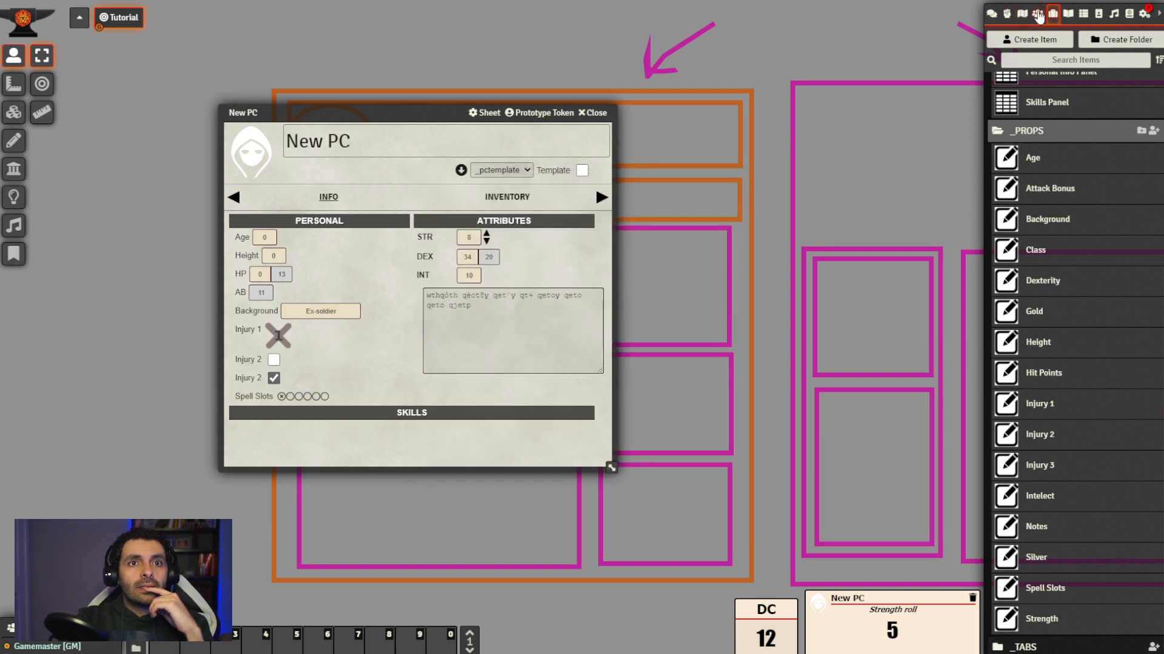
Reload the _pctemplate actor's template to apply the Personal Info Panel change and reopen the New PC sheet
left_click(1037, 14)
left_click(1041, 88)
left_click(741, 213)
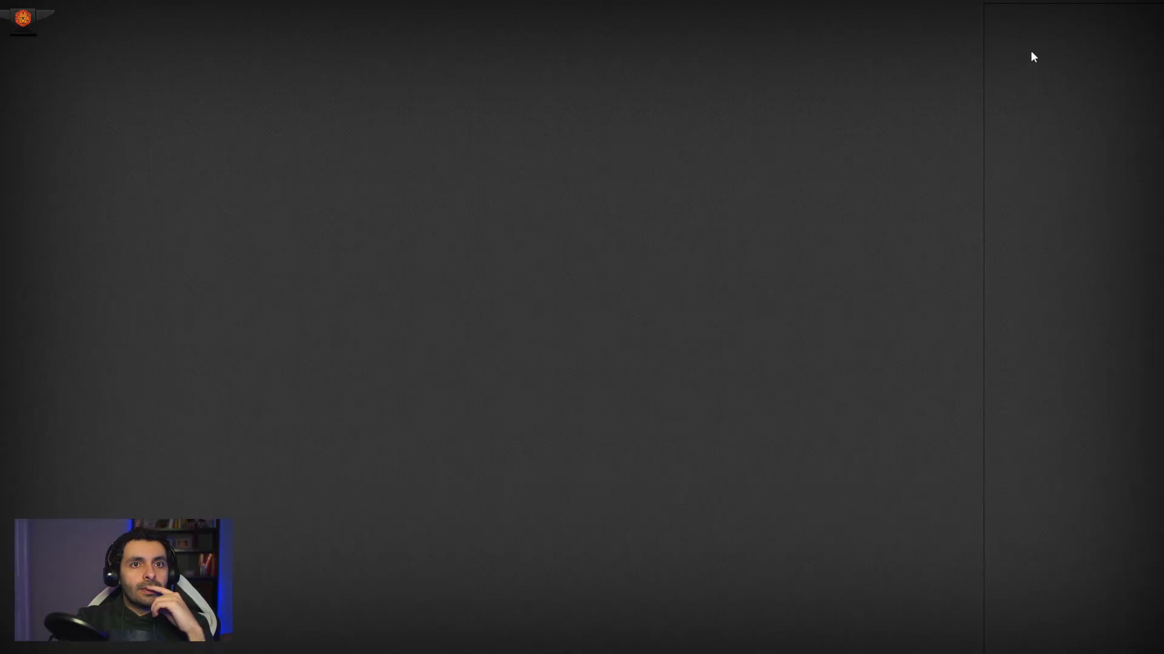
left_click(1031, 118)
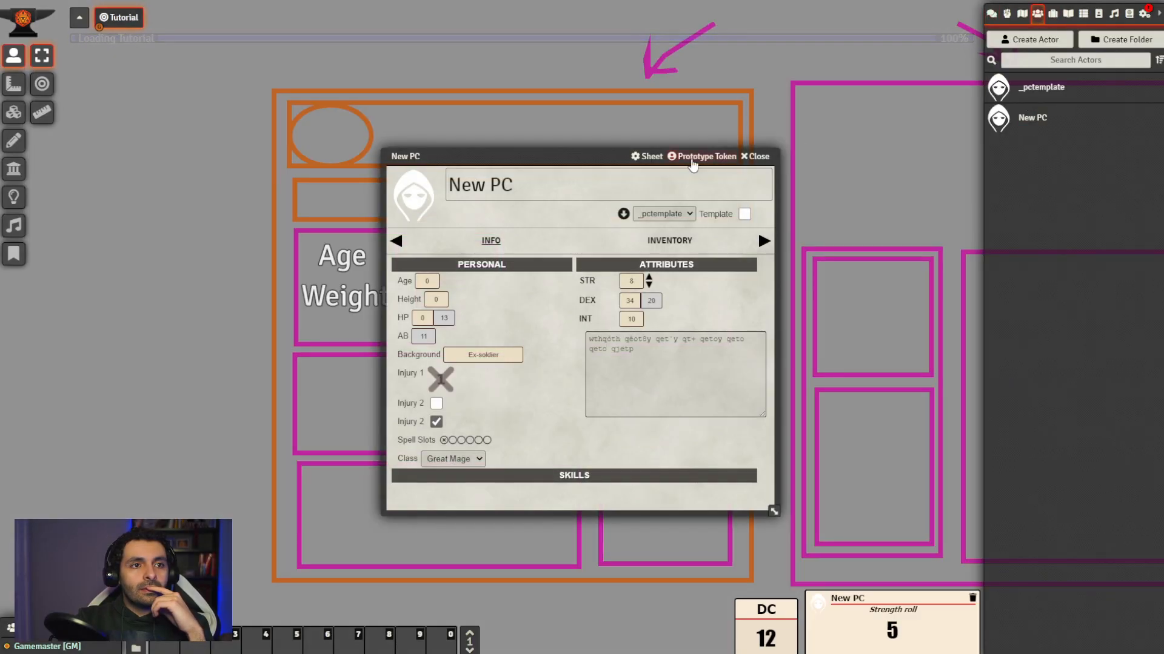
Try the Class list on the New PC sheet by choosing Warrior, Rogue and finally Great Mage
left_click_drag(540, 159, 504, 120)
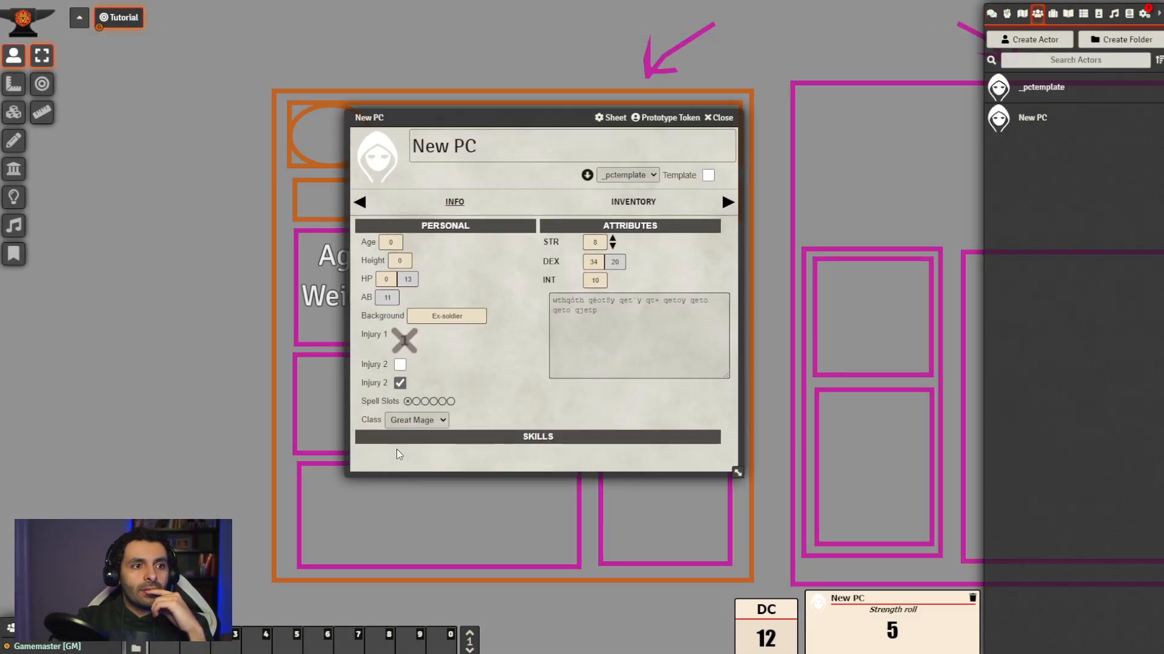
left_click(432, 447)
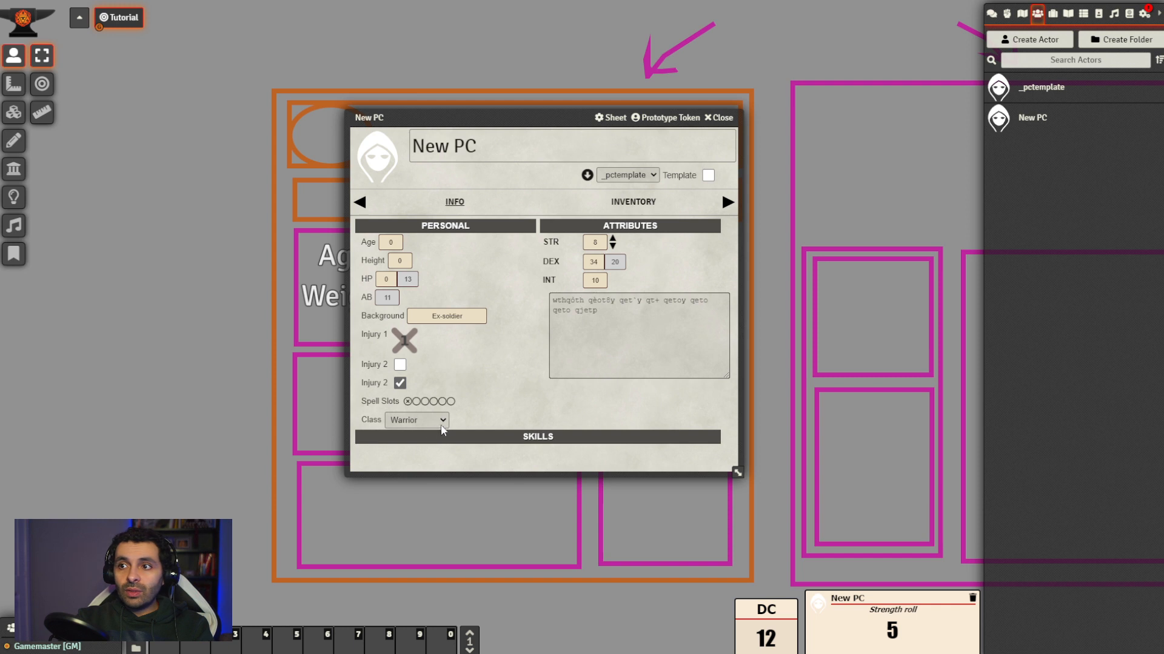
left_click(442, 425)
left_click(431, 459)
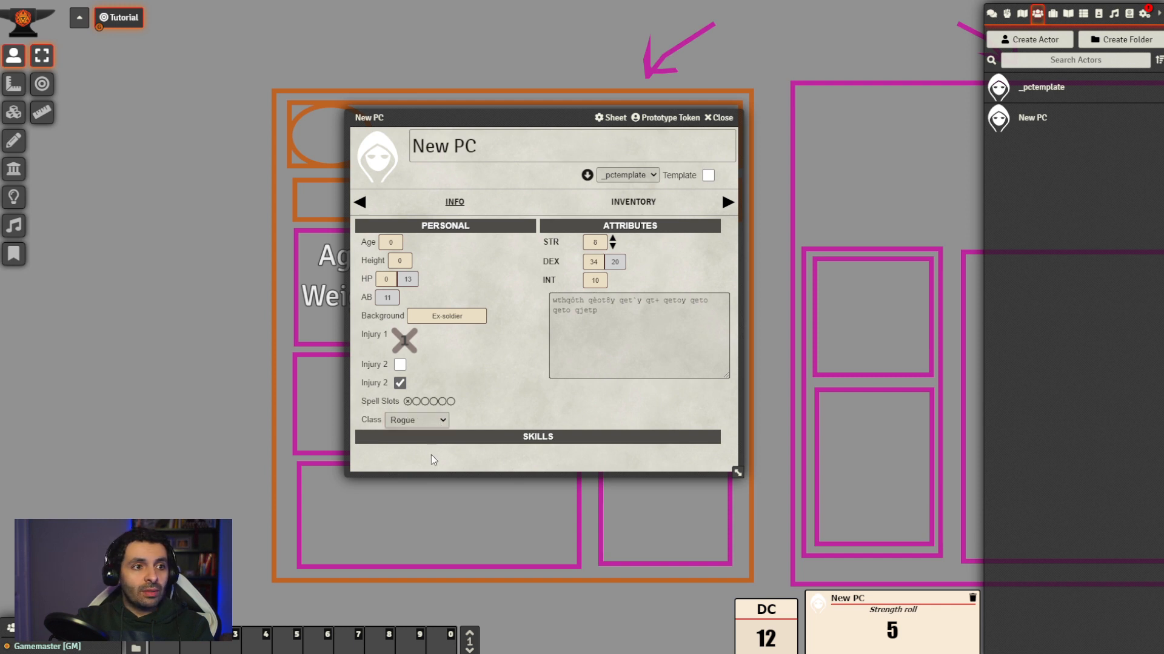
left_click(437, 419)
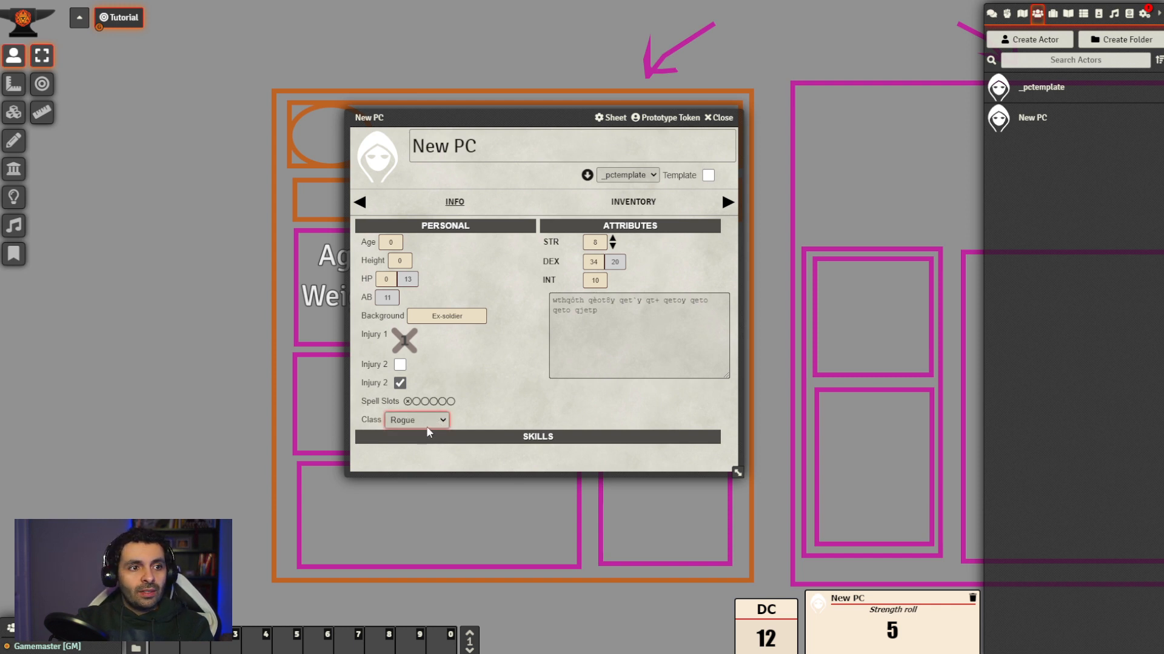
left_click(439, 421)
left_click(431, 437)
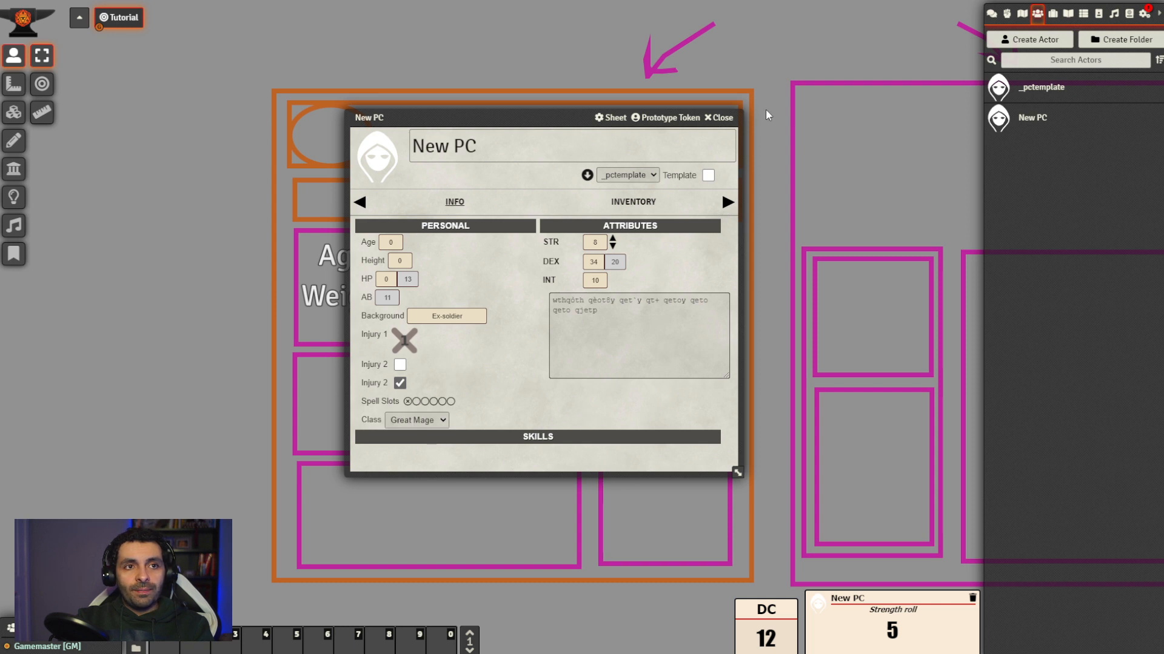
Open the Class property from the _PROPS folder inside _TEMPLATE and show its details beside the New PC sheet
left_click(1054, 13)
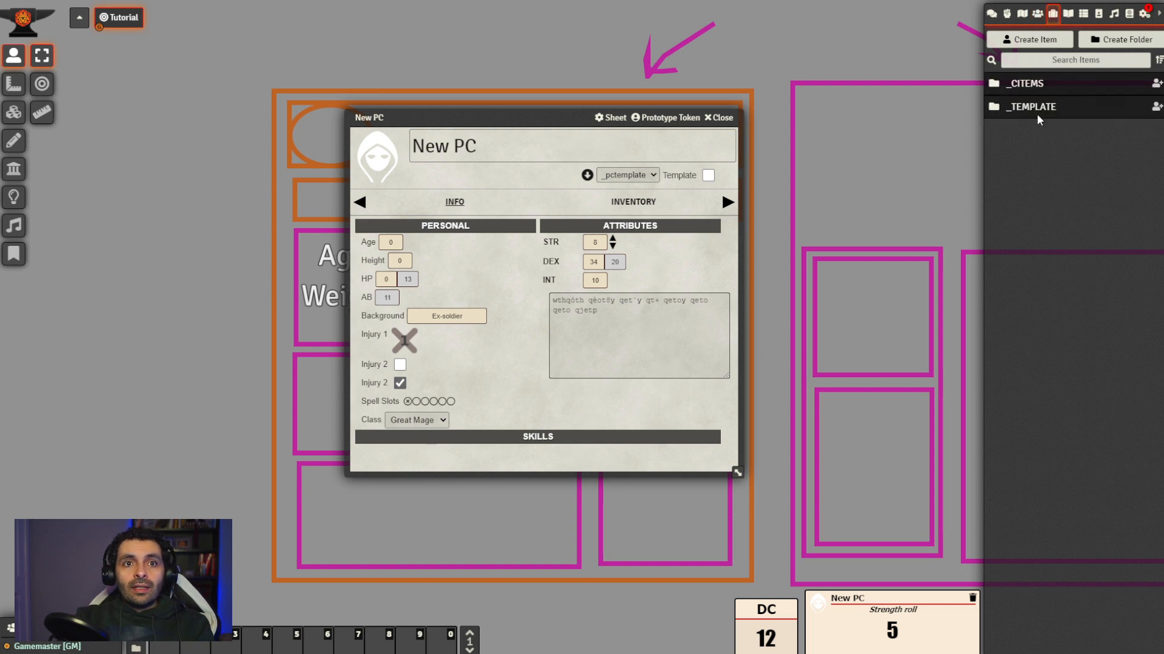
left_click(1038, 108)
left_click(1042, 179)
scroll(1042, 411, "down", 1)
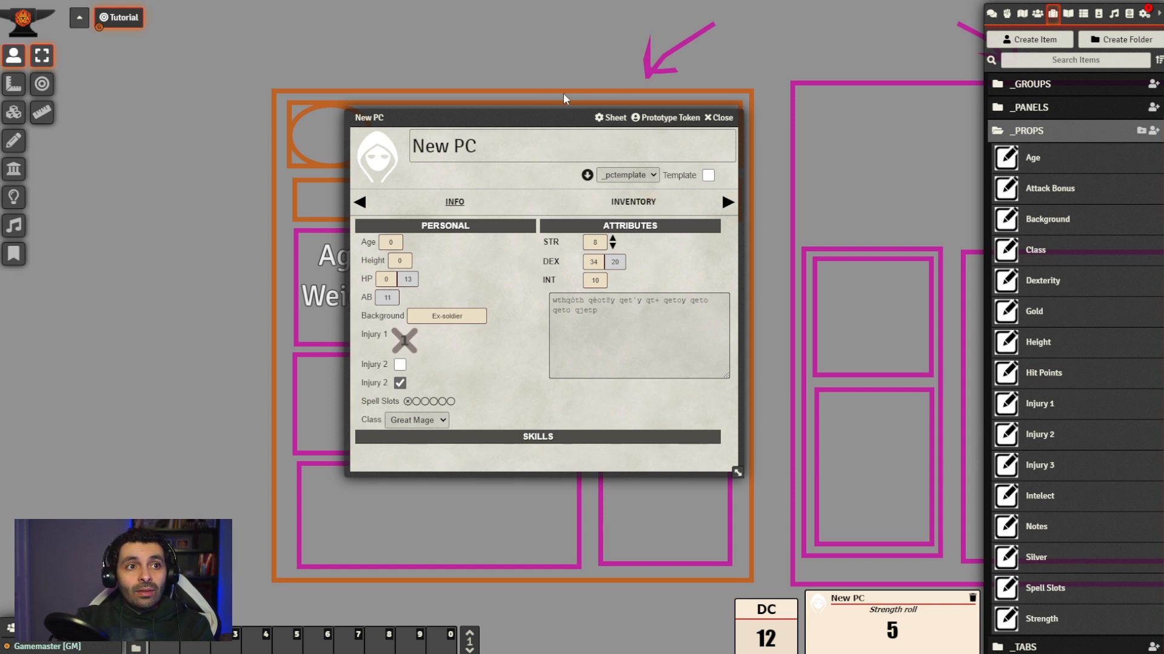
left_click_drag(512, 117, 314, 115)
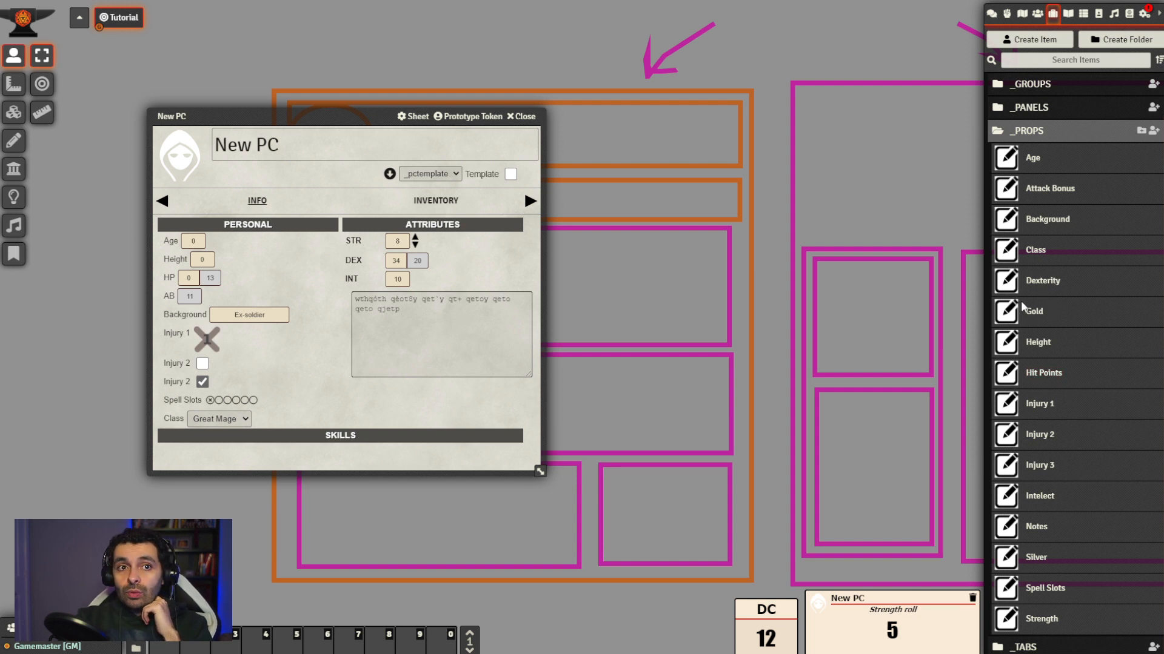
left_click(1035, 250)
left_click_drag(611, 186, 764, 158)
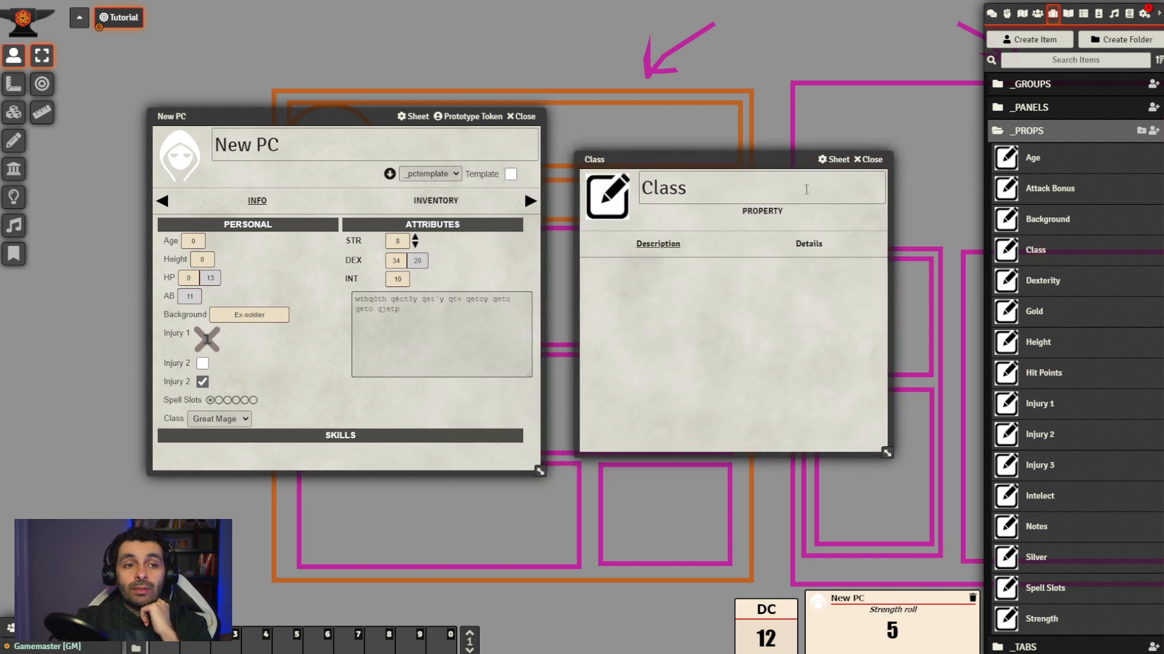
left_click(807, 244)
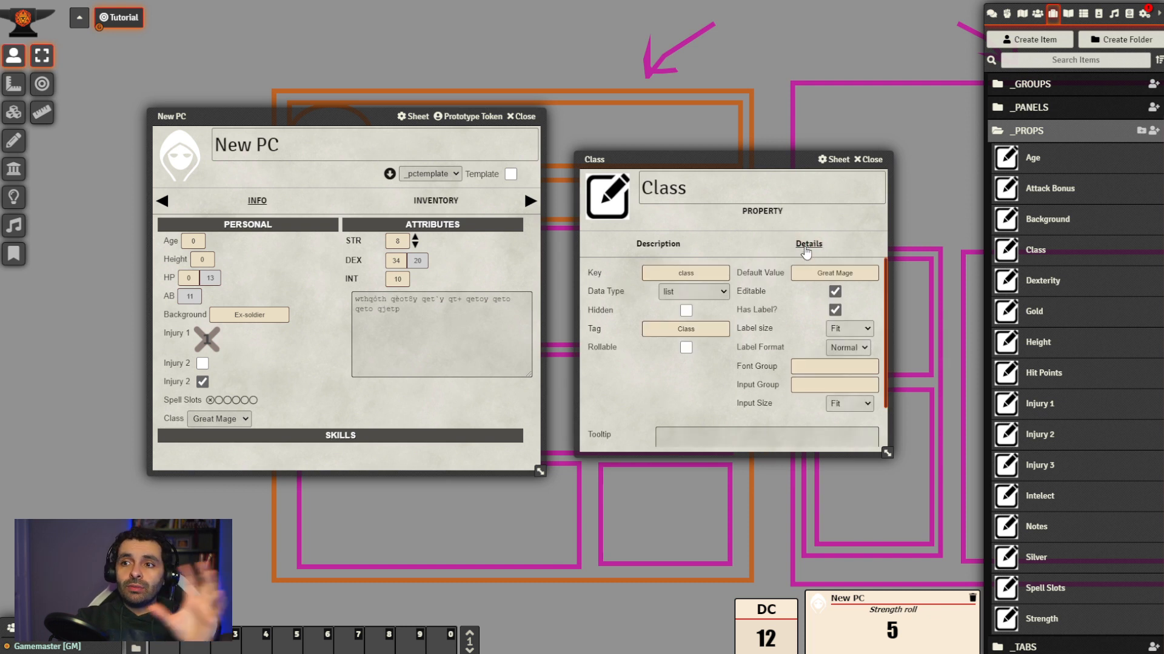
left_click_drag(746, 174, 759, 194)
Review the Class property's settings and its comma-separated options, and close the property
scroll(643, 414, "down", 2)
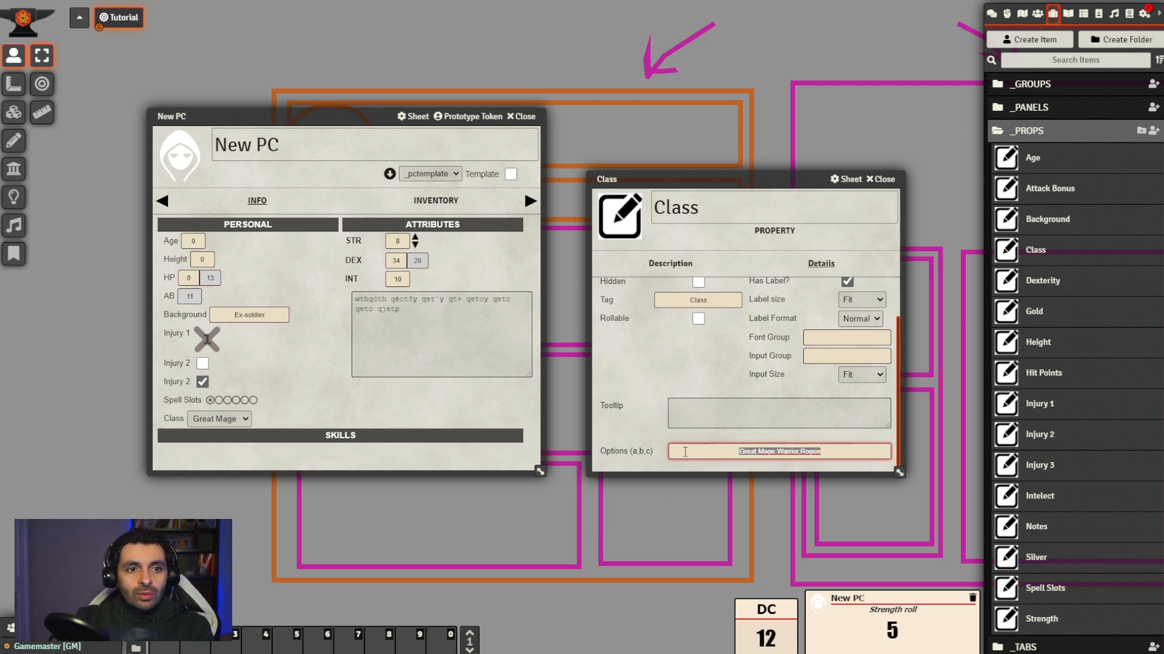
scroll(799, 424, "up", 2)
scroll(728, 376, "down", 2)
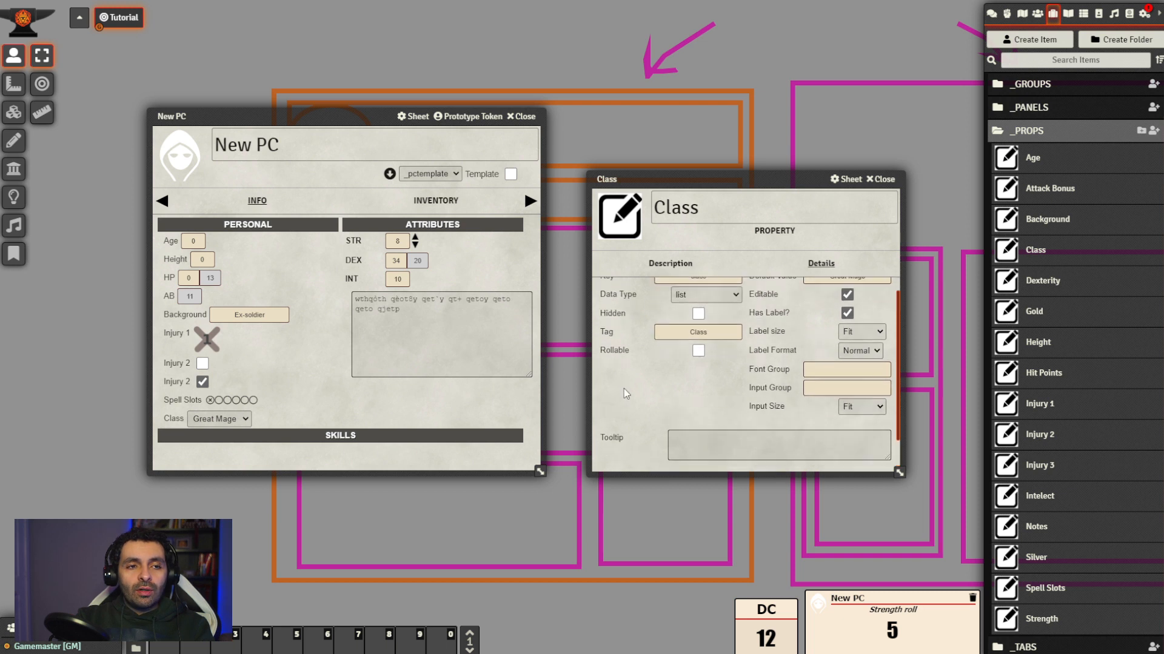
scroll(664, 358, "up", 2)
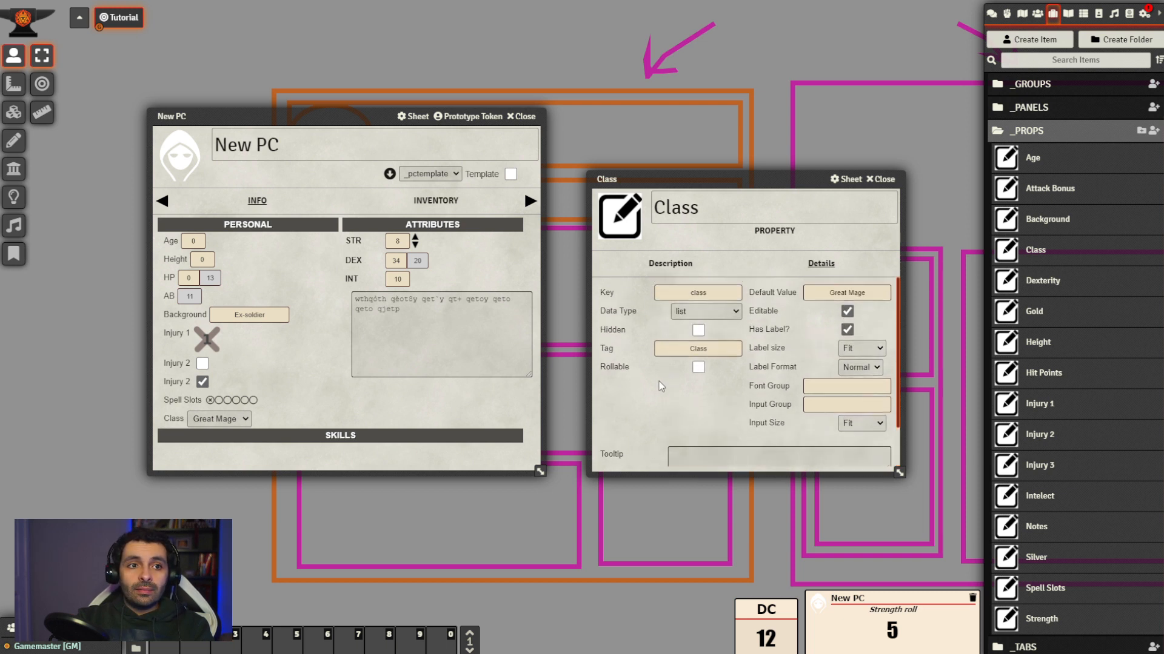
scroll(653, 389, "down", 2)
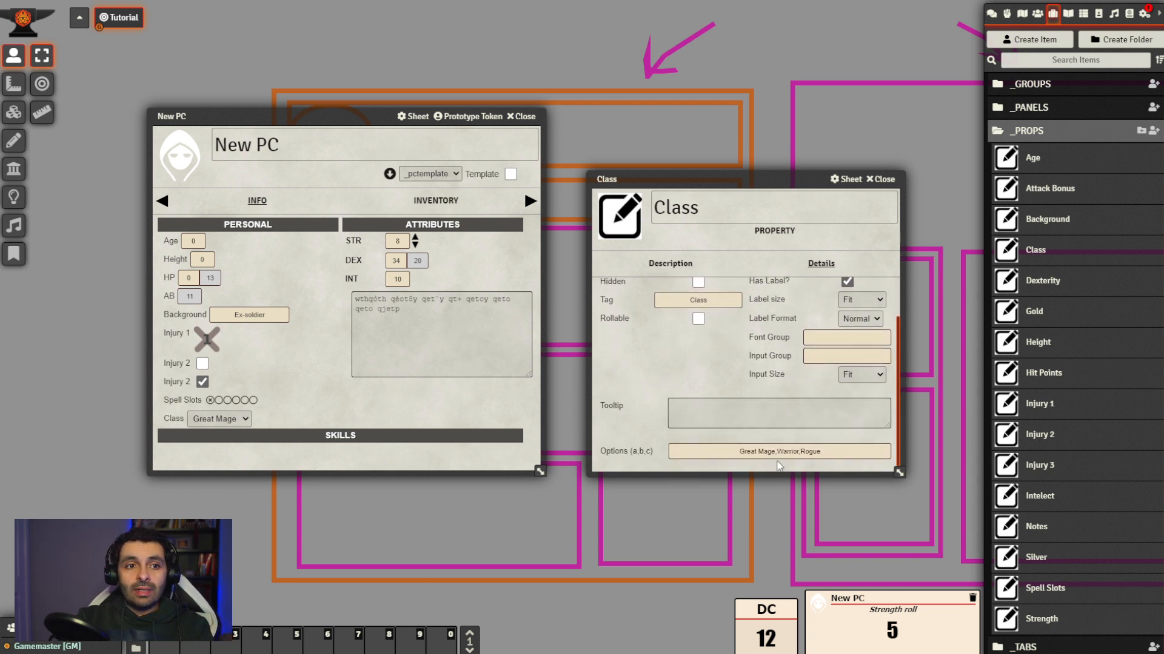
left_click_drag(724, 450, 762, 466)
left_click(767, 472)
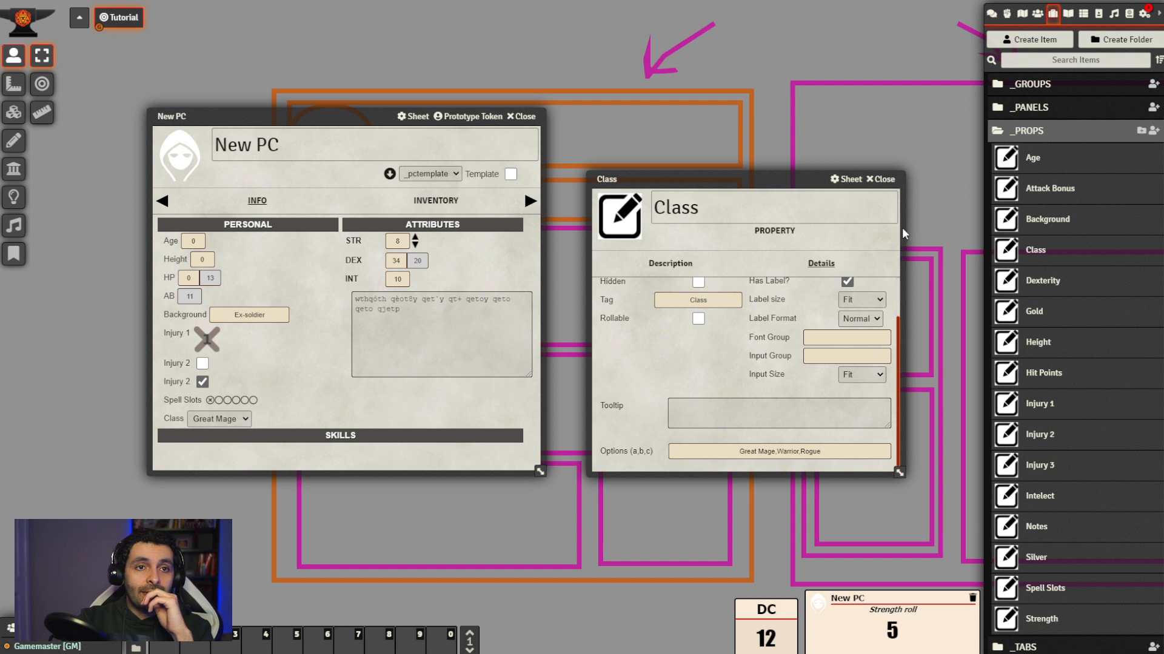
left_click(880, 179)
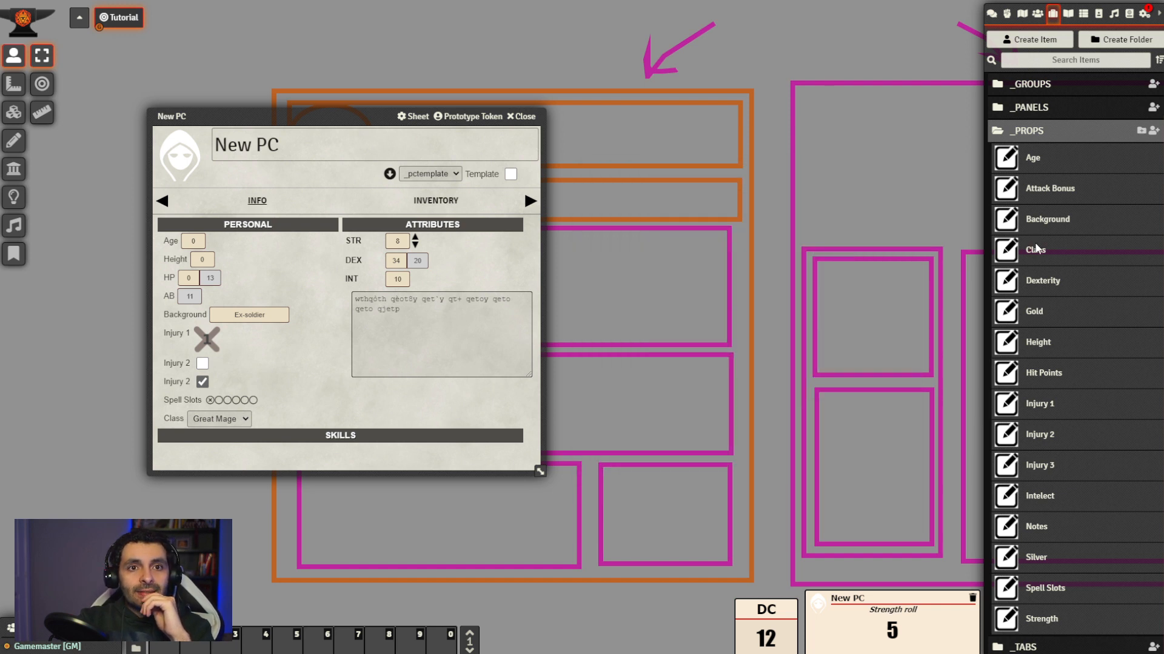
Examine the Injury 2 property's Check Group setting and the Class property's data type, closing each property
left_click(1050, 439)
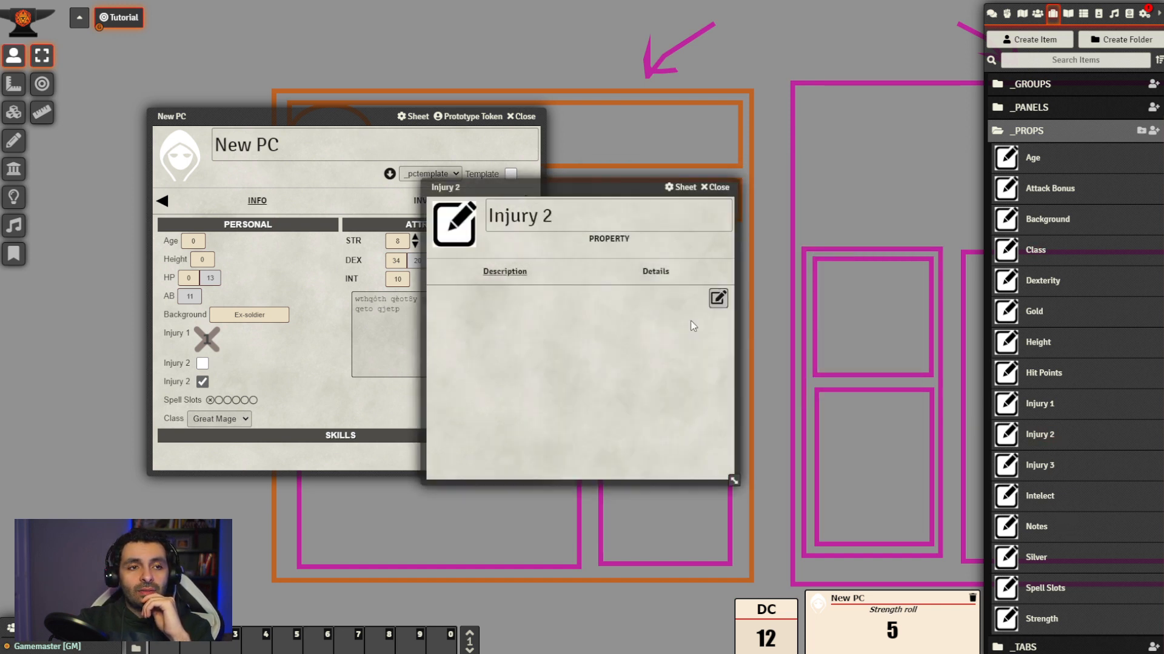
left_click(655, 271)
left_click_drag(620, 187, 820, 133)
scroll(709, 352, "down", 1)
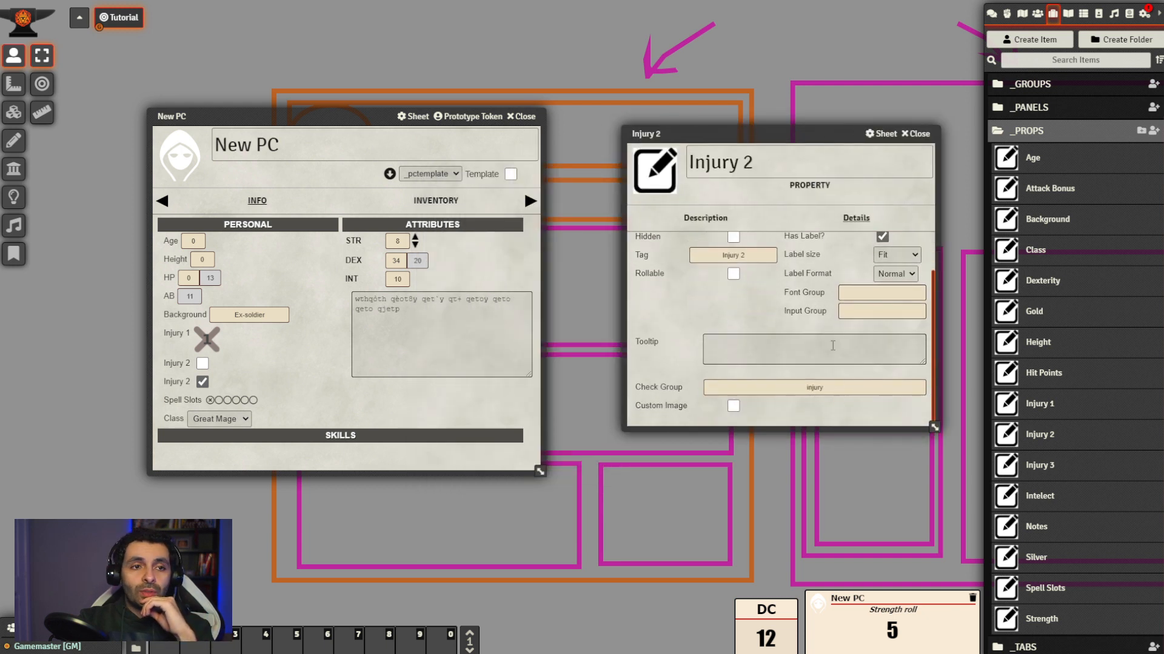
left_click(916, 134)
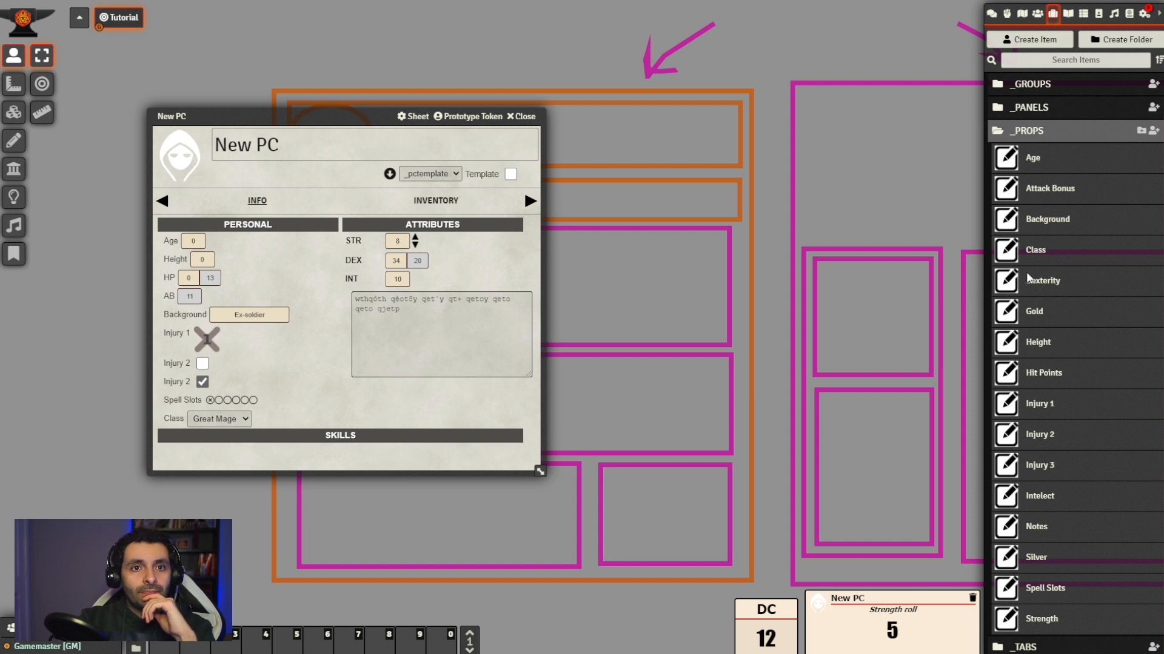
left_click(1037, 254)
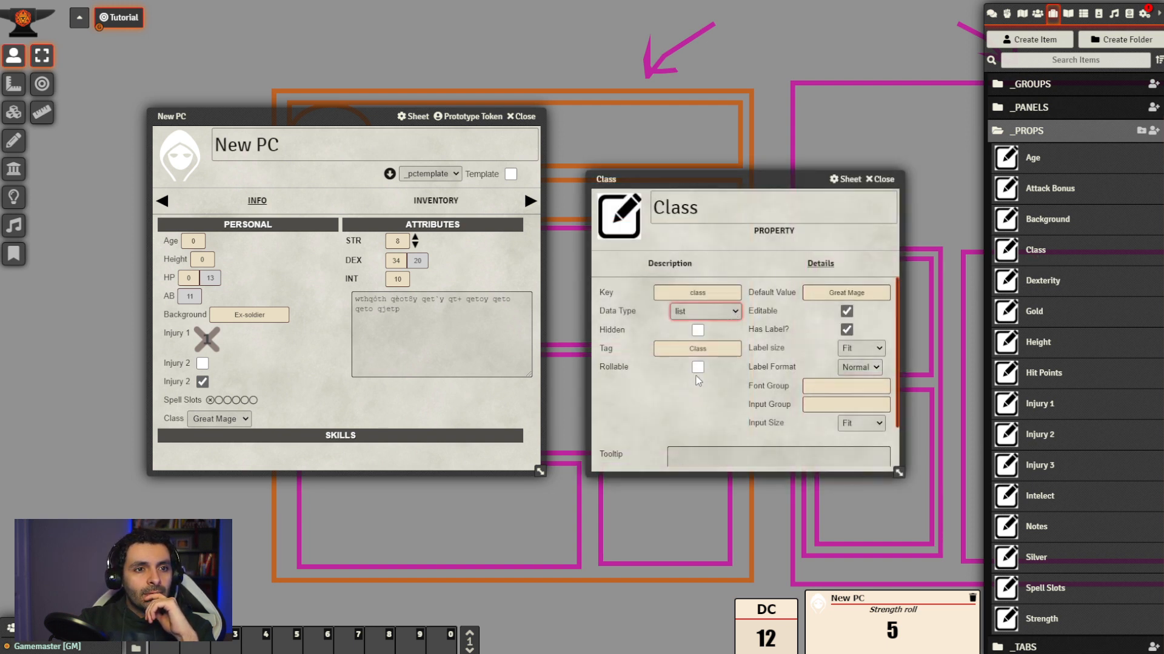
left_click(882, 180)
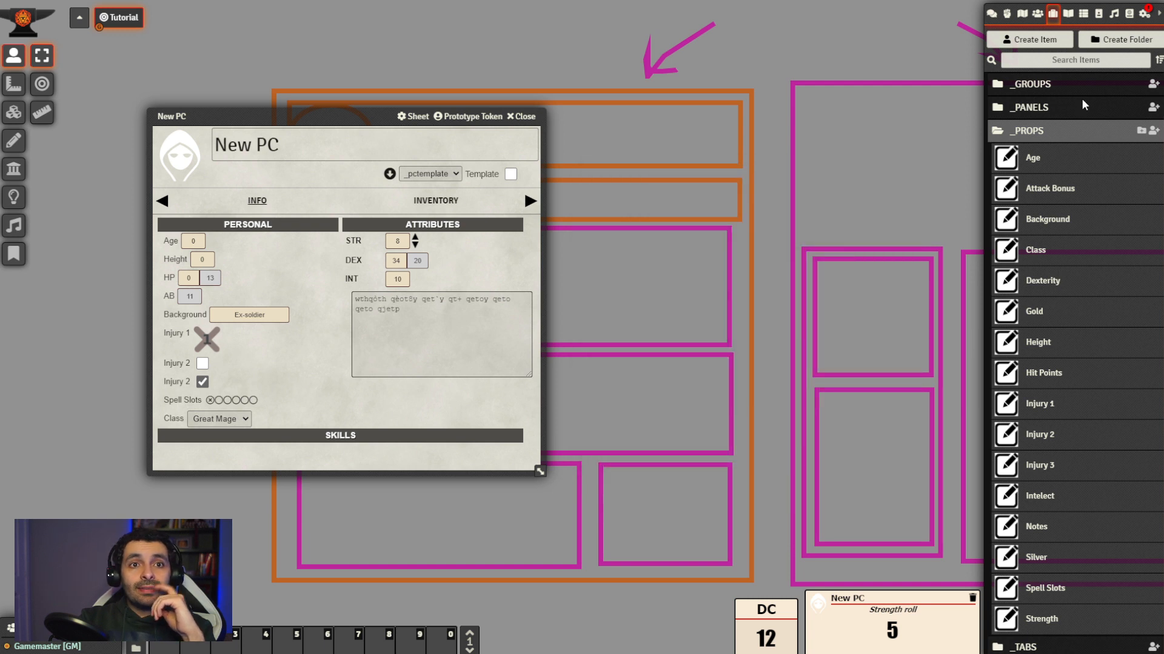
Create a new property item named Race Label in the _PROPS folder and place its window beside the sheet
left_click(1155, 135)
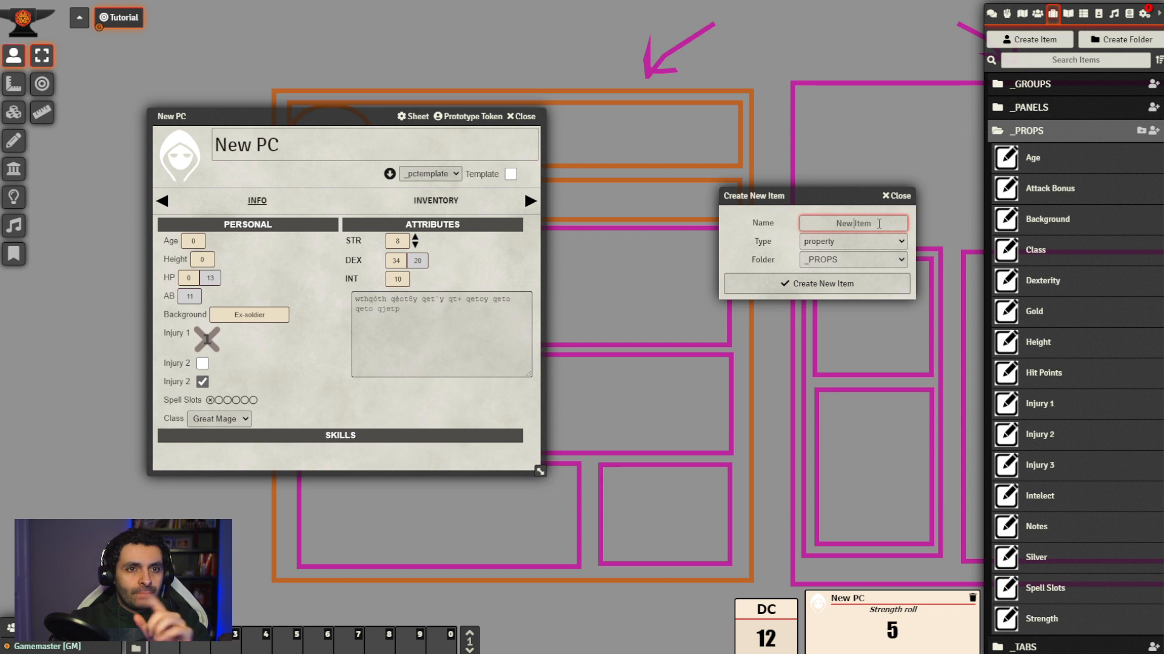
type("Race")
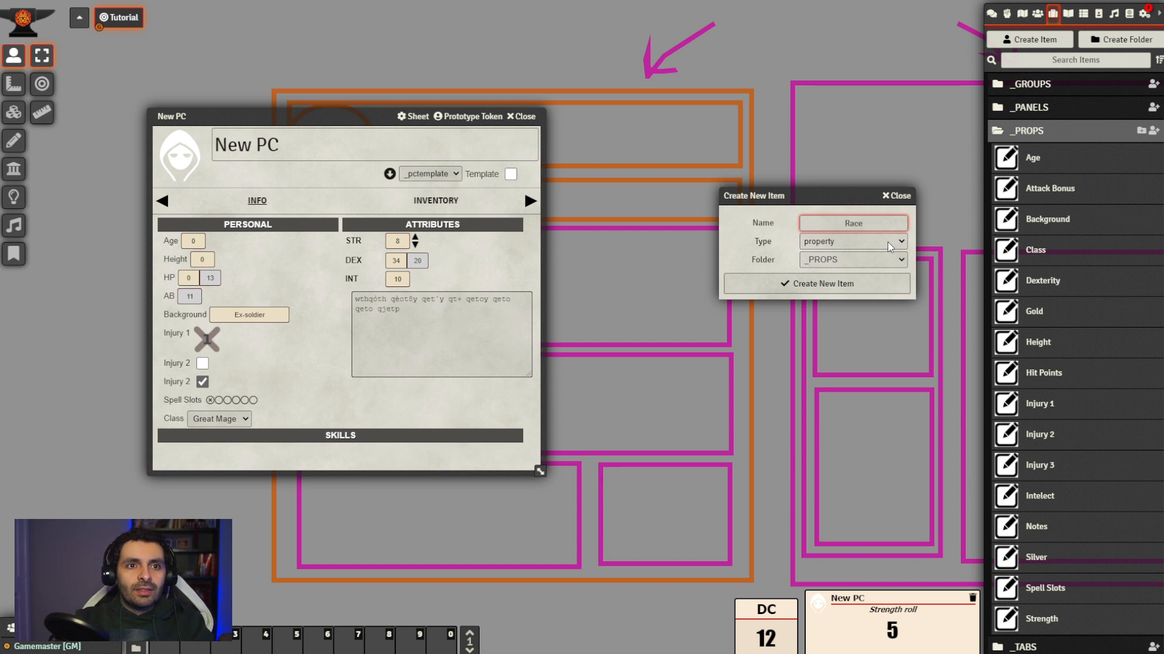
type(" Label")
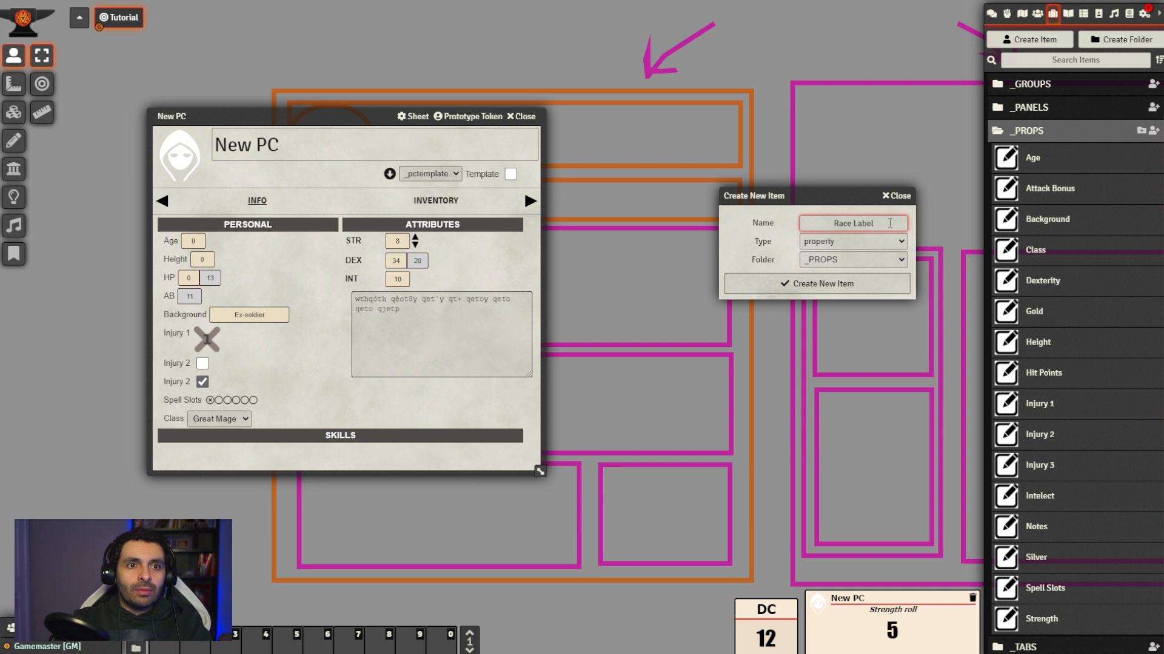
left_click(824, 283)
left_click_drag(615, 192, 776, 147)
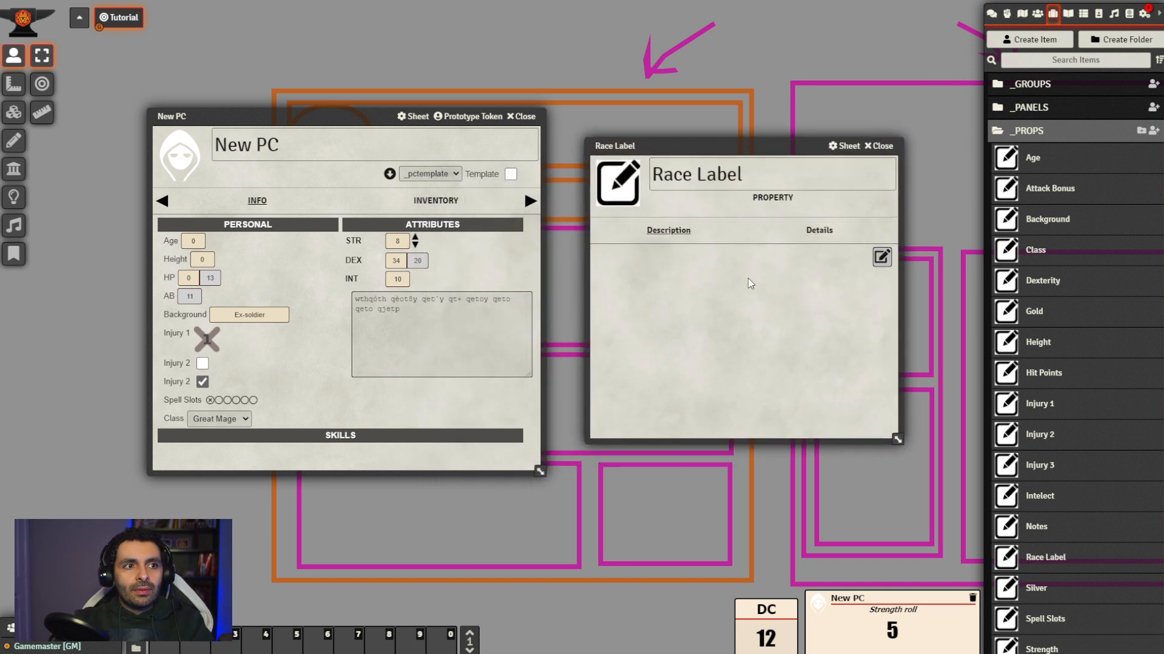
Give the Race Label property the key racelabel, data type label and tag Race, and close it
left_click(819, 230)
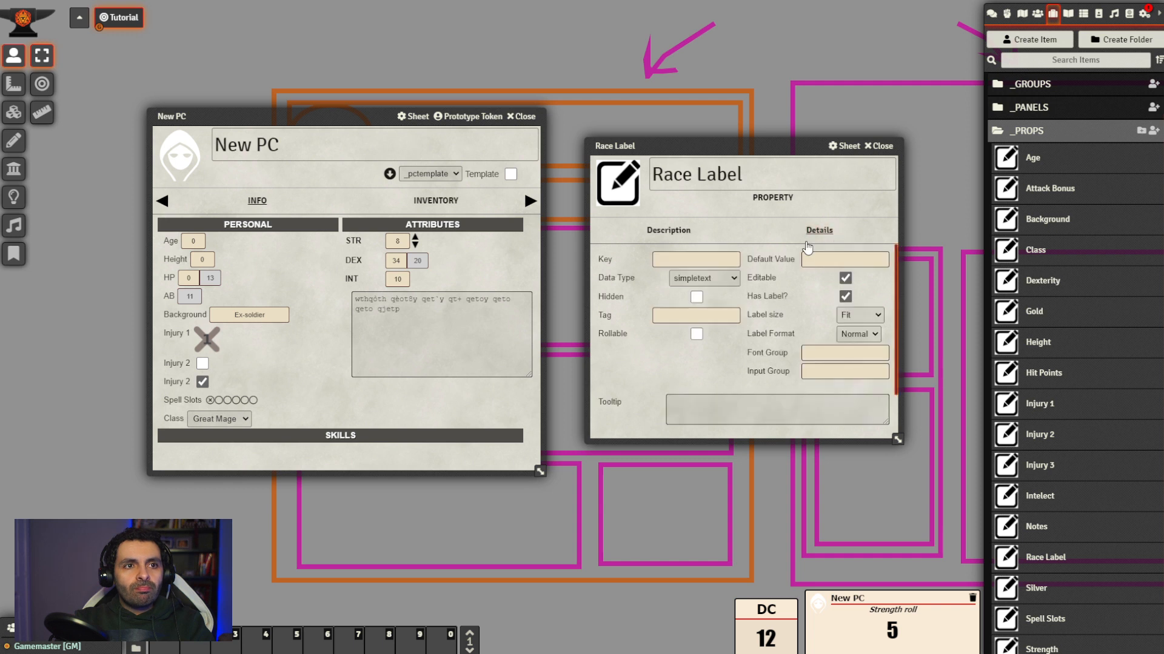
left_click(725, 260)
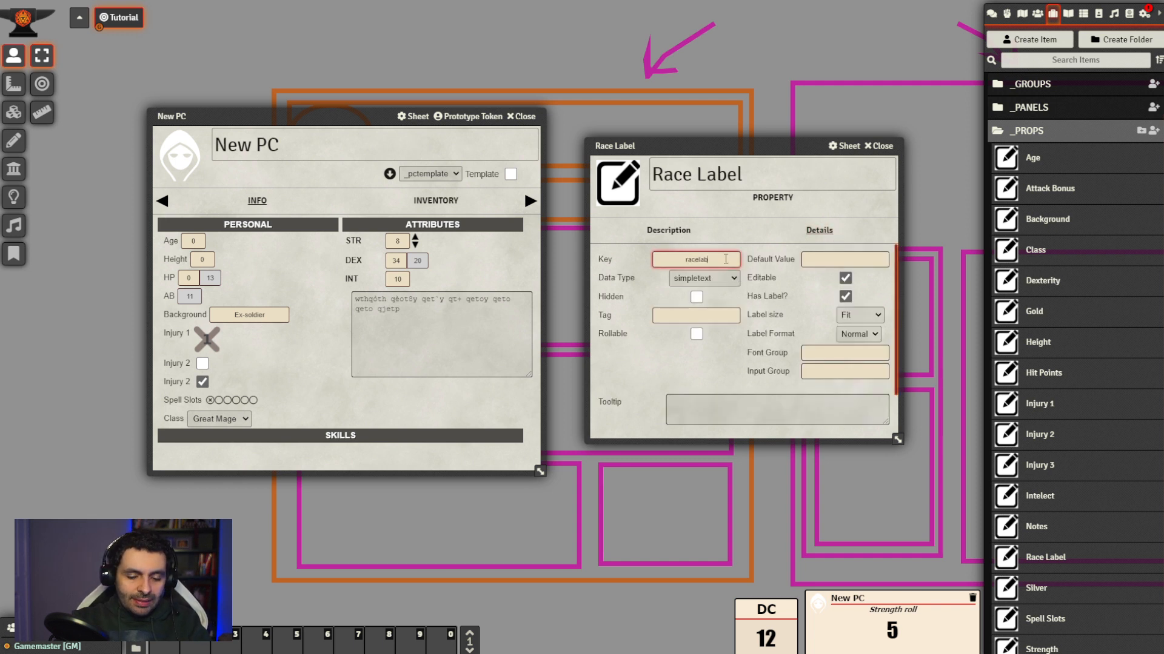
left_click(709, 280)
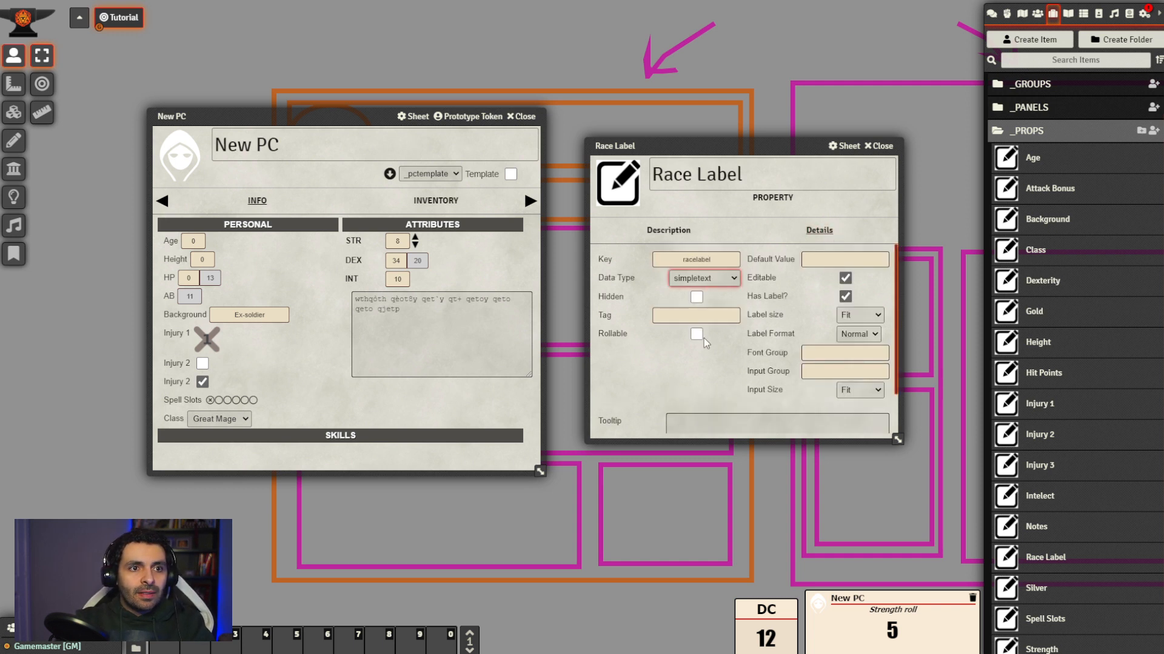
left_click(707, 357)
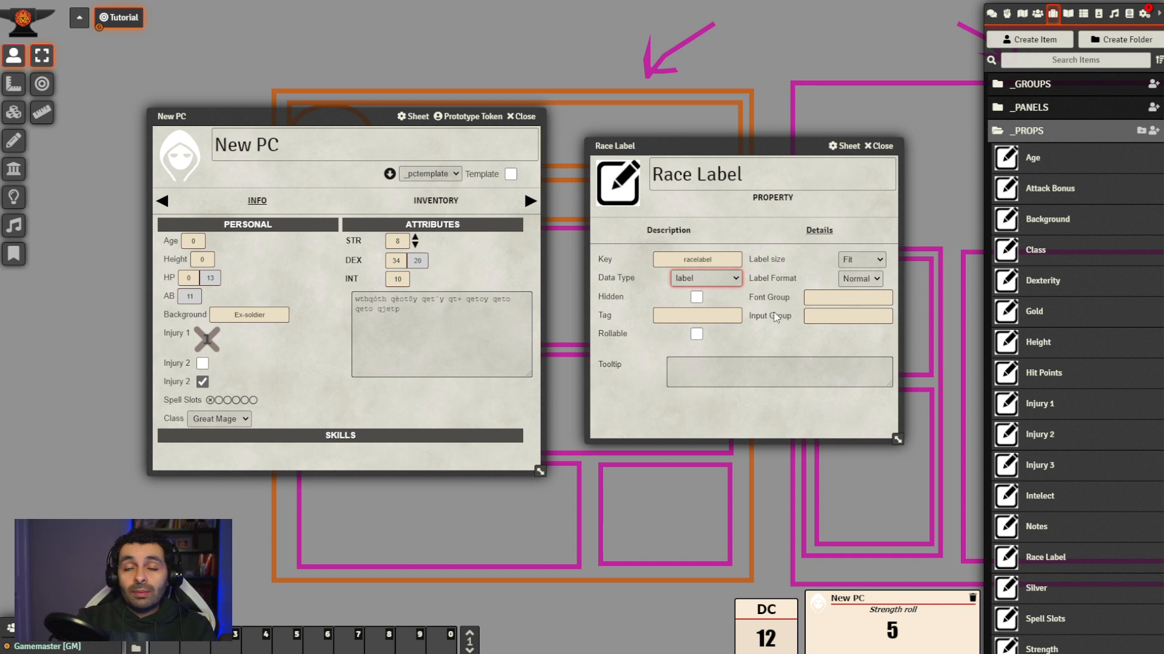
left_click(729, 322)
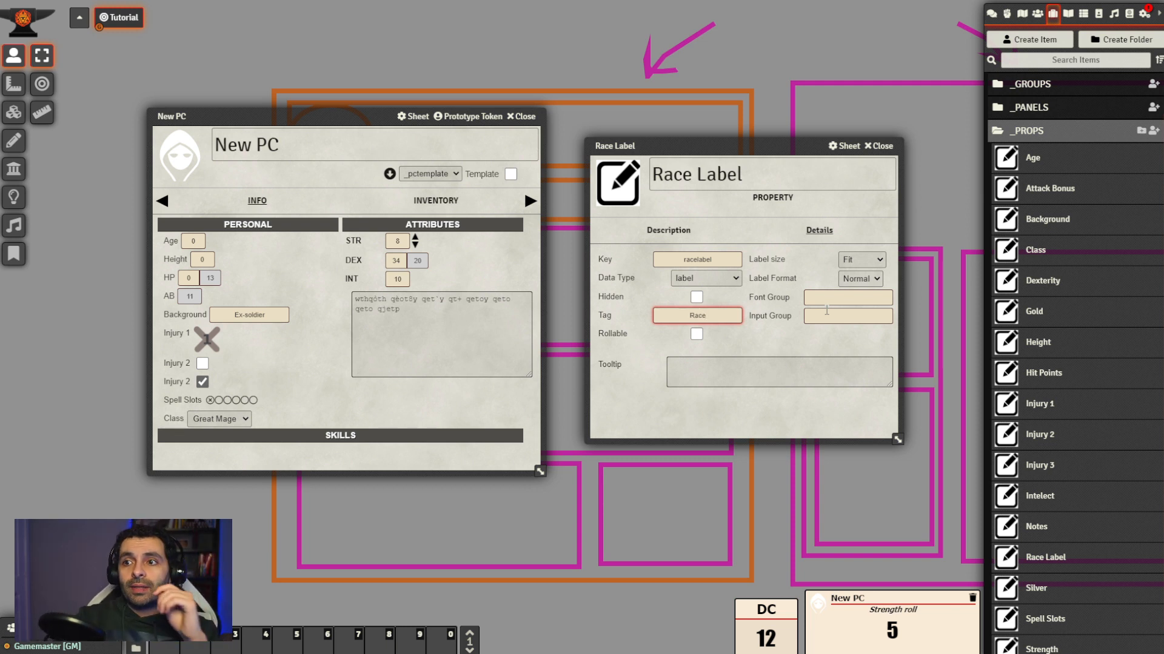
left_click(786, 341)
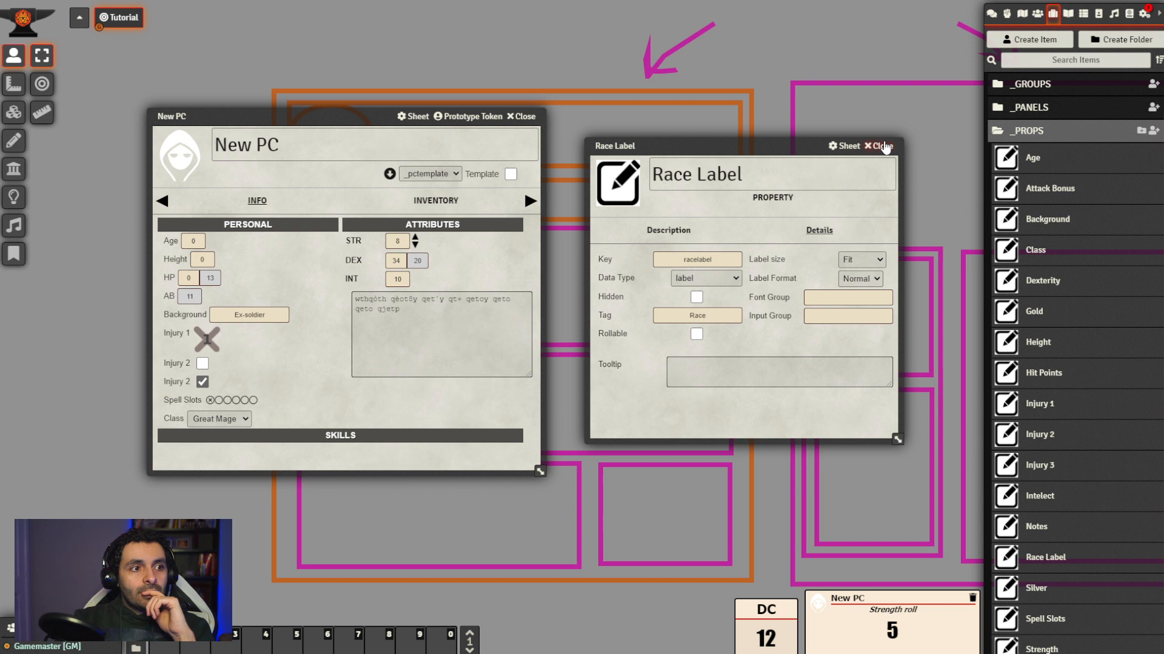
left_click(884, 147)
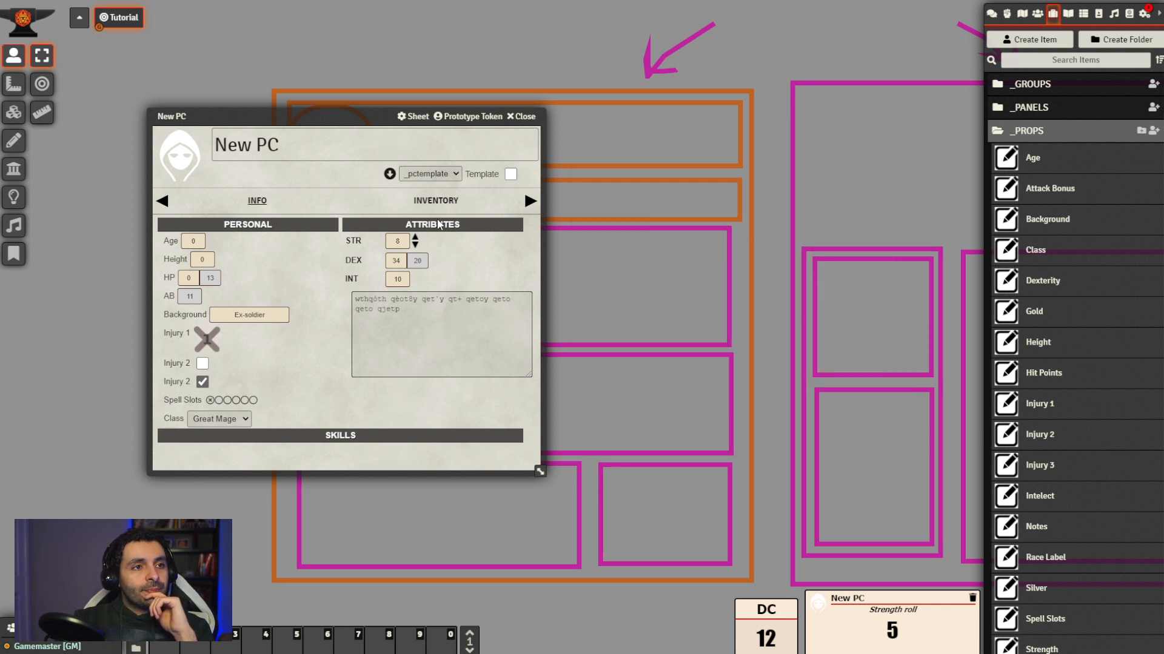
Add the Race Label property to the Personal Info Panel's properties and close the panel
left_click(436, 201)
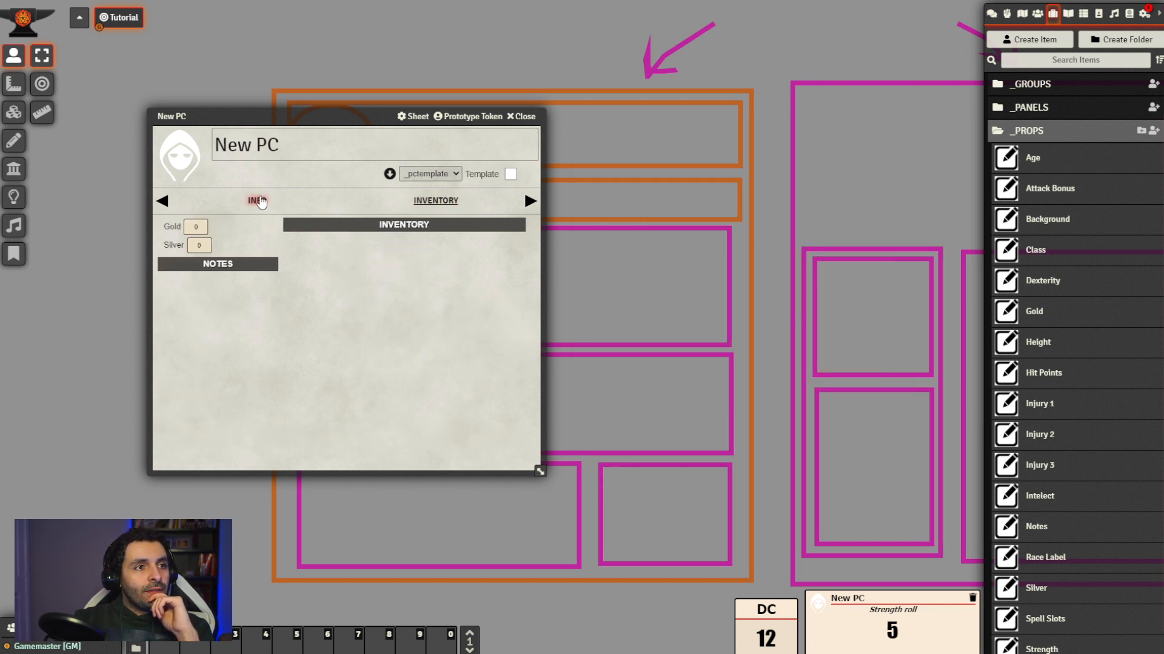
left_click(257, 201)
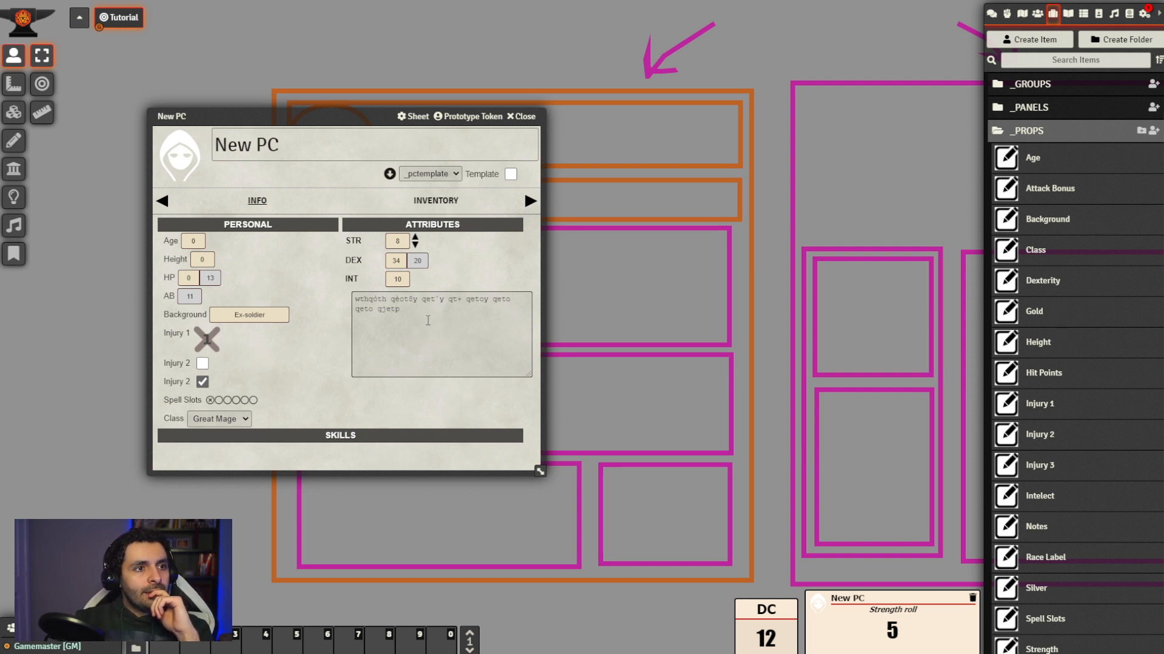
left_click(1073, 112)
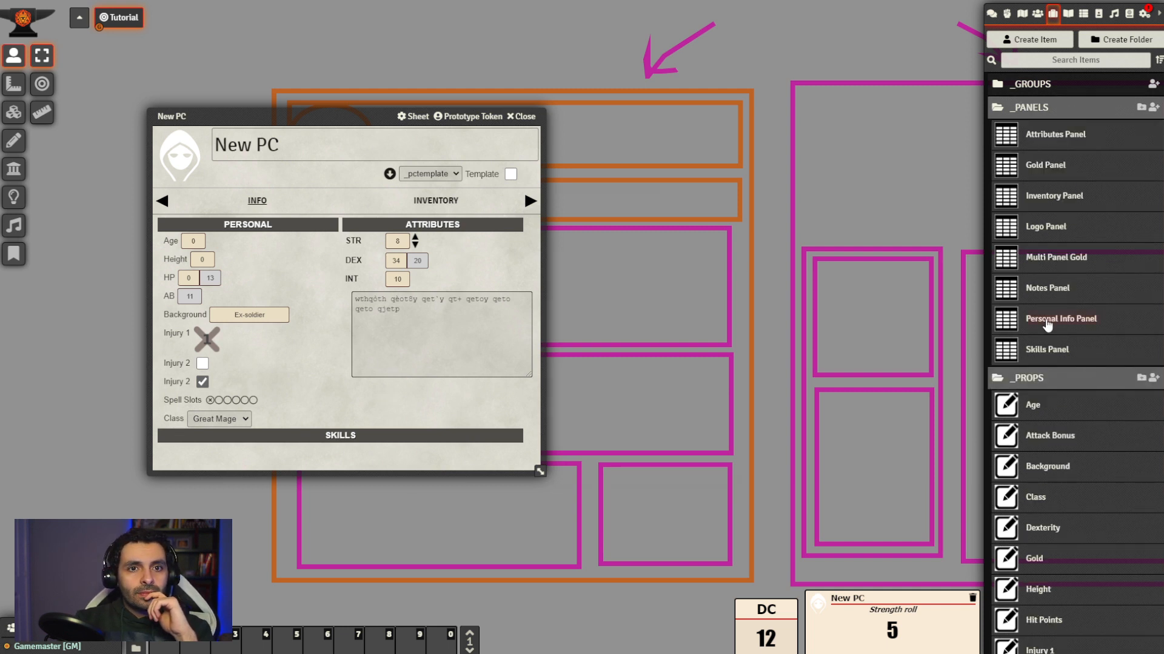
left_click(1047, 321)
left_click_drag(624, 189, 749, 166)
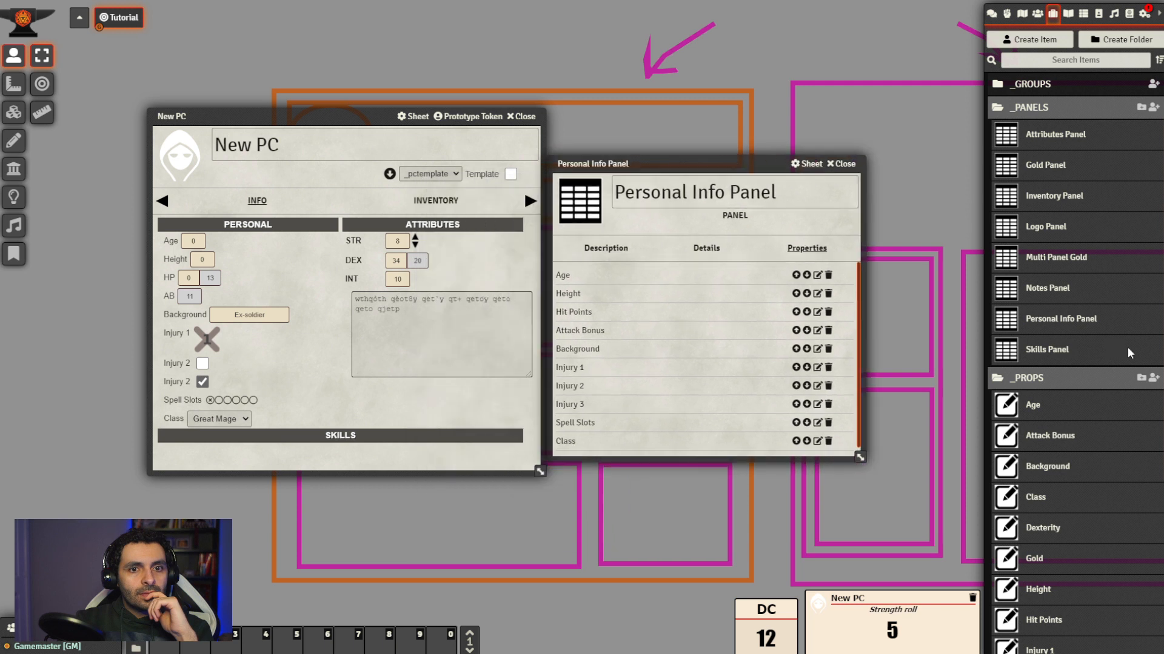
scroll(1125, 372, "down", 5)
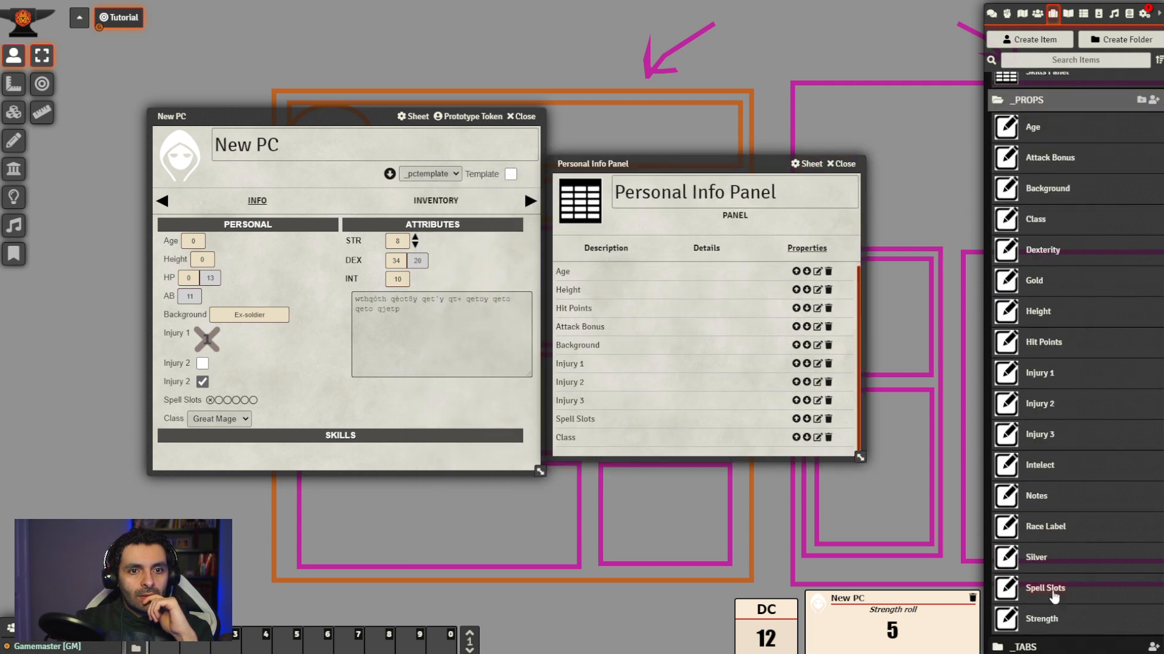
left_click_drag(1038, 528, 623, 428)
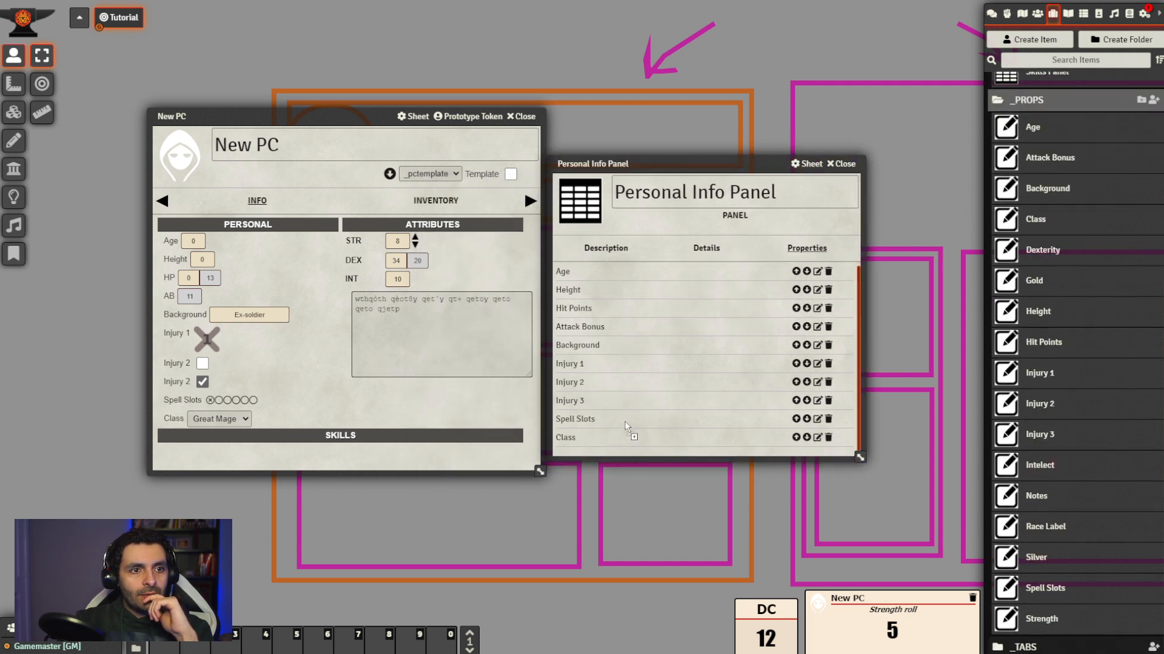
scroll(730, 364, "down", 1)
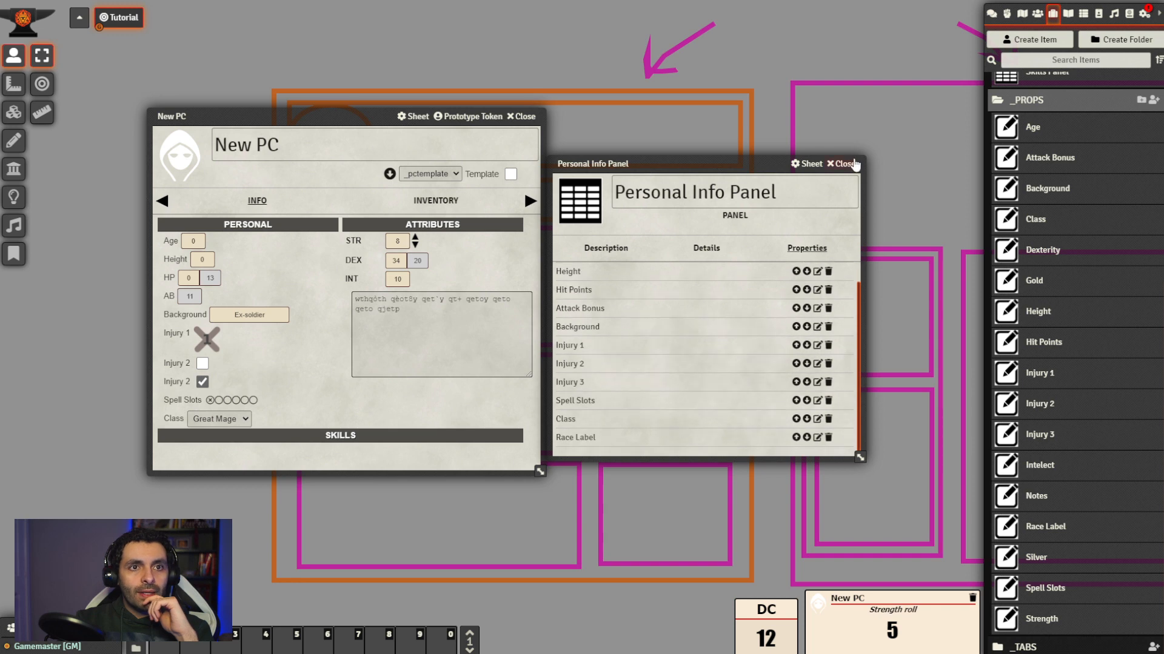
left_click(846, 163)
Open the _pctemplate actor, reload the world, and reopen the New PC sheet
left_click(1037, 13)
left_click(1024, 88)
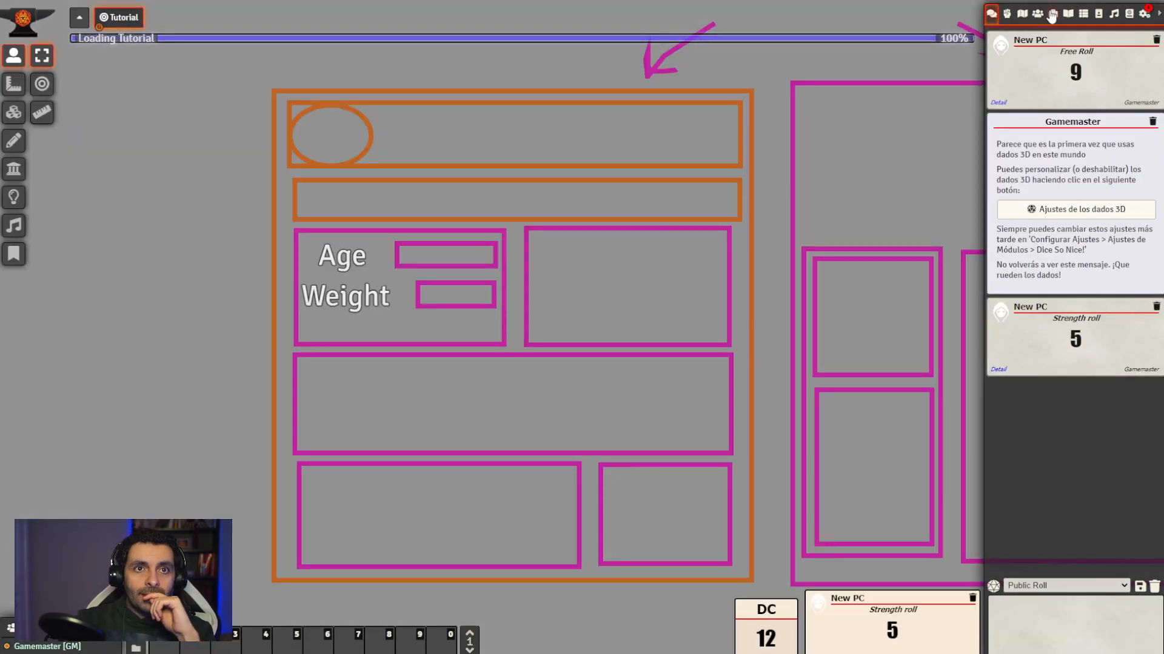
left_click(1037, 13)
left_click(1033, 118)
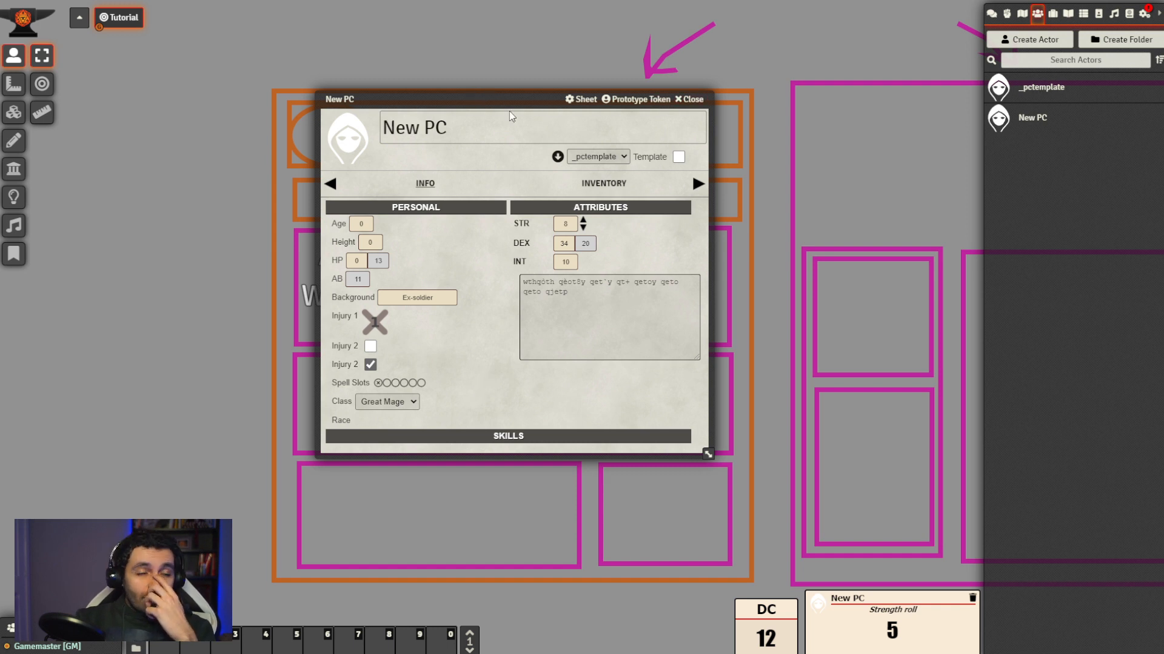
Open the Race Label property from the _PROPS folder, examine its label size and label format settings, and close it
left_click(1053, 14)
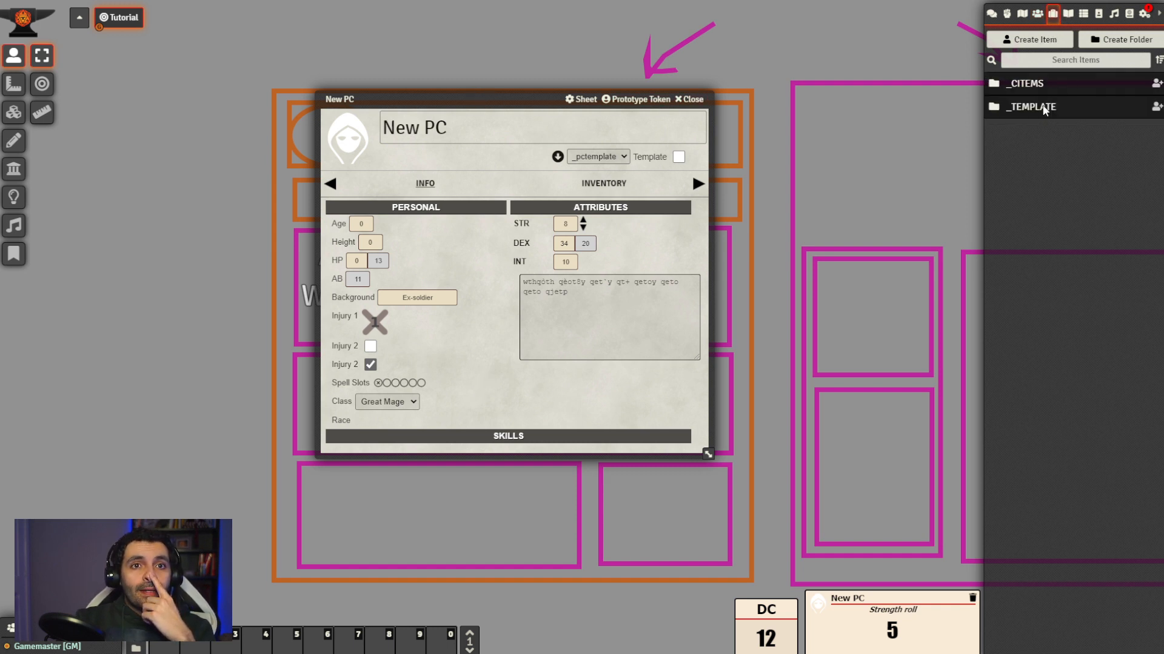
left_click(1042, 107)
left_click(1039, 177)
scroll(1047, 330, "down", 1)
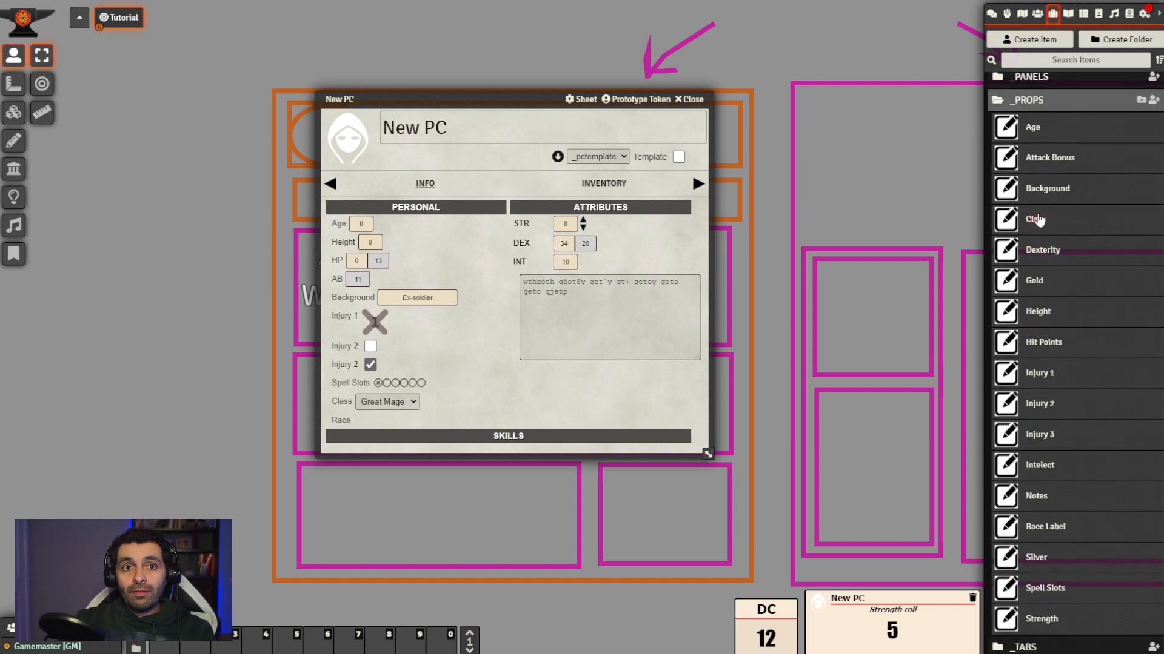
left_click(1045, 526)
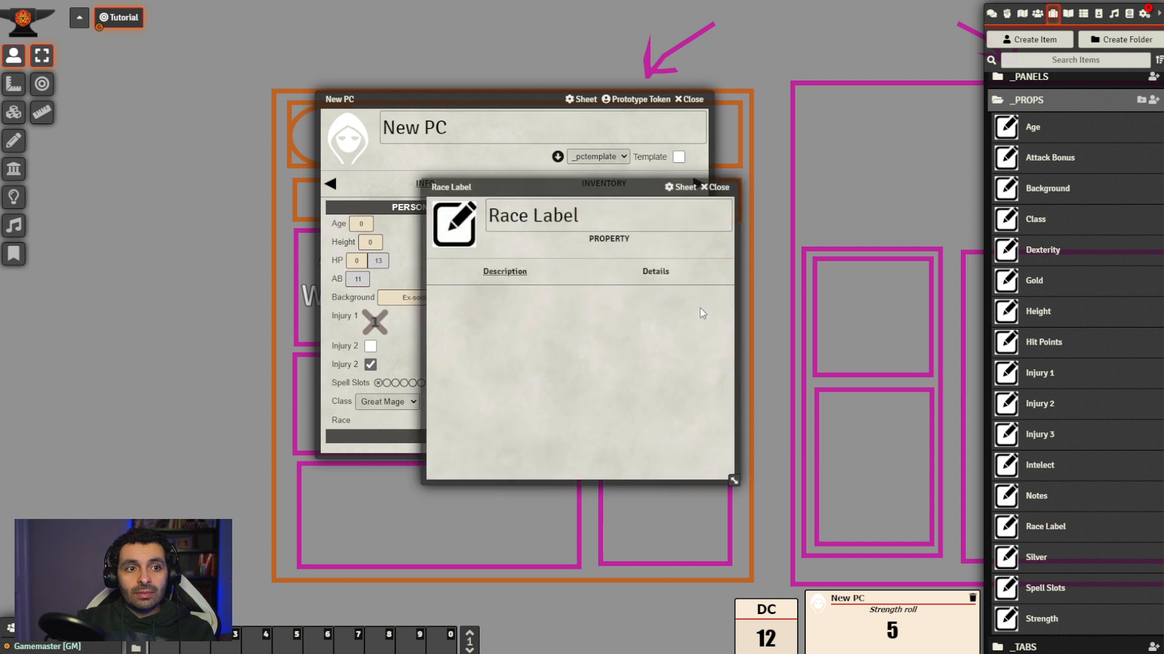
left_click(655, 271)
left_click_drag(629, 190, 788, 221)
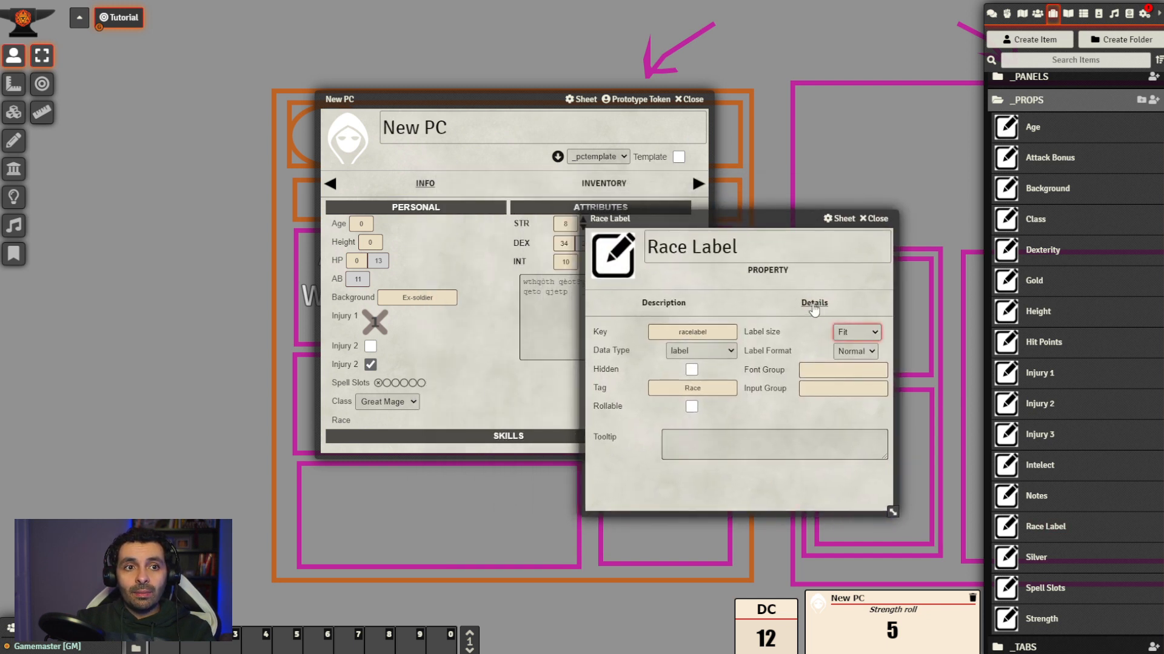
left_click(861, 352)
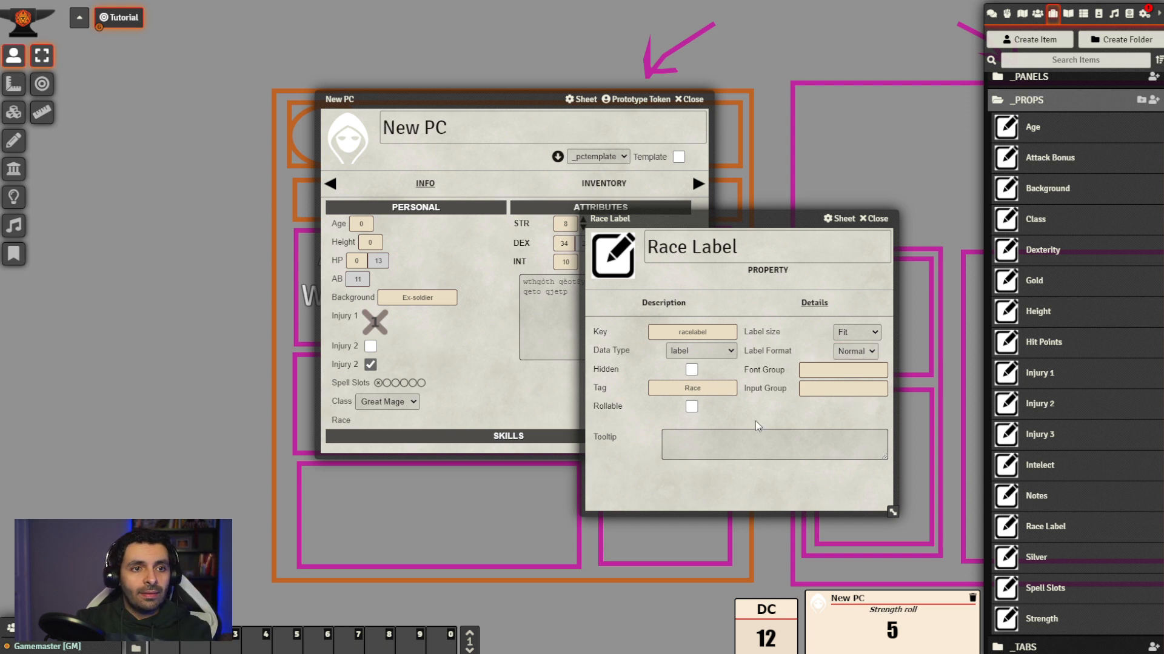
left_click(874, 218)
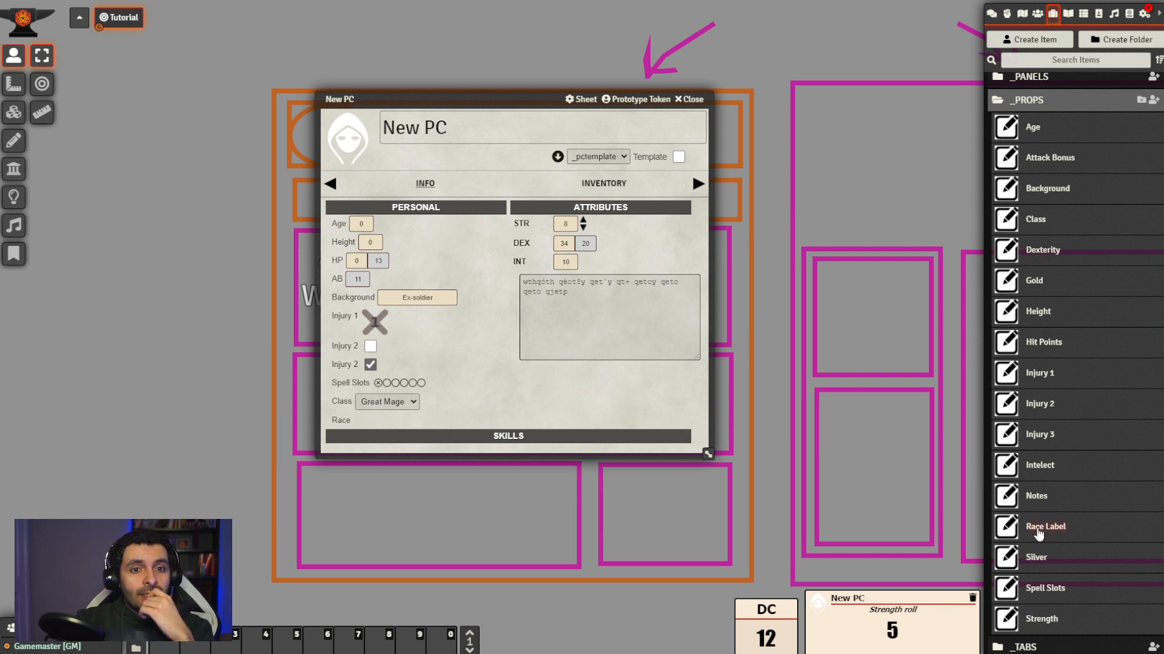
Review the Race Label property's details again beside the repositioned New PC sheet, and close the property
left_click(1038, 529)
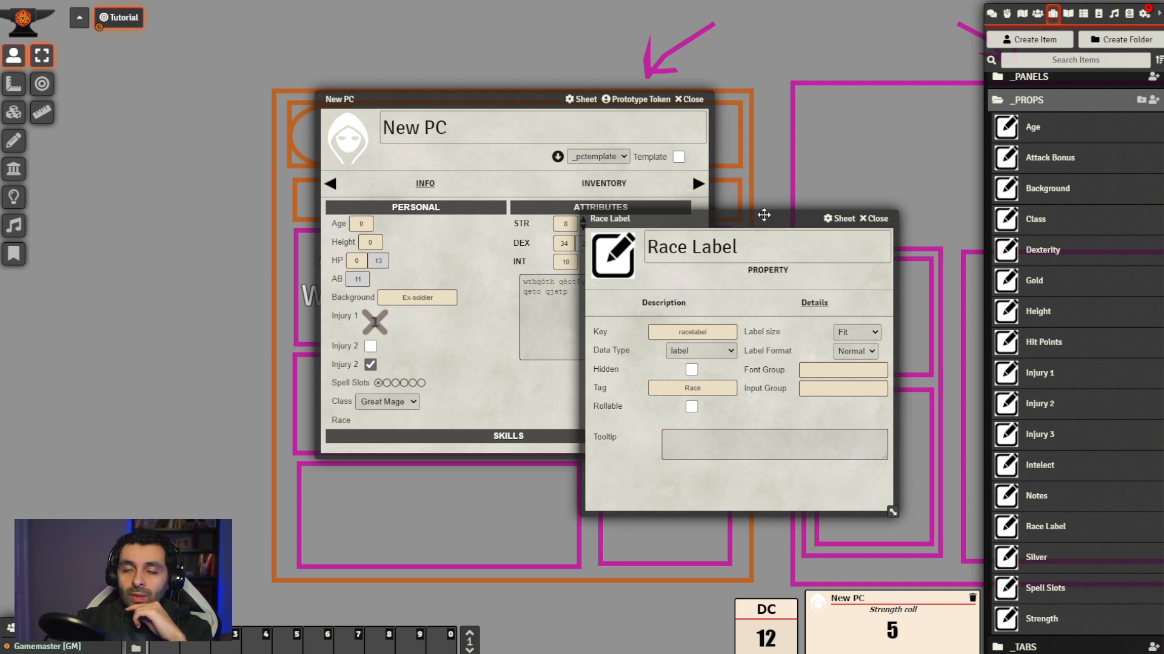
left_click_drag(762, 214, 815, 213)
left_click_drag(512, 100, 257, 64)
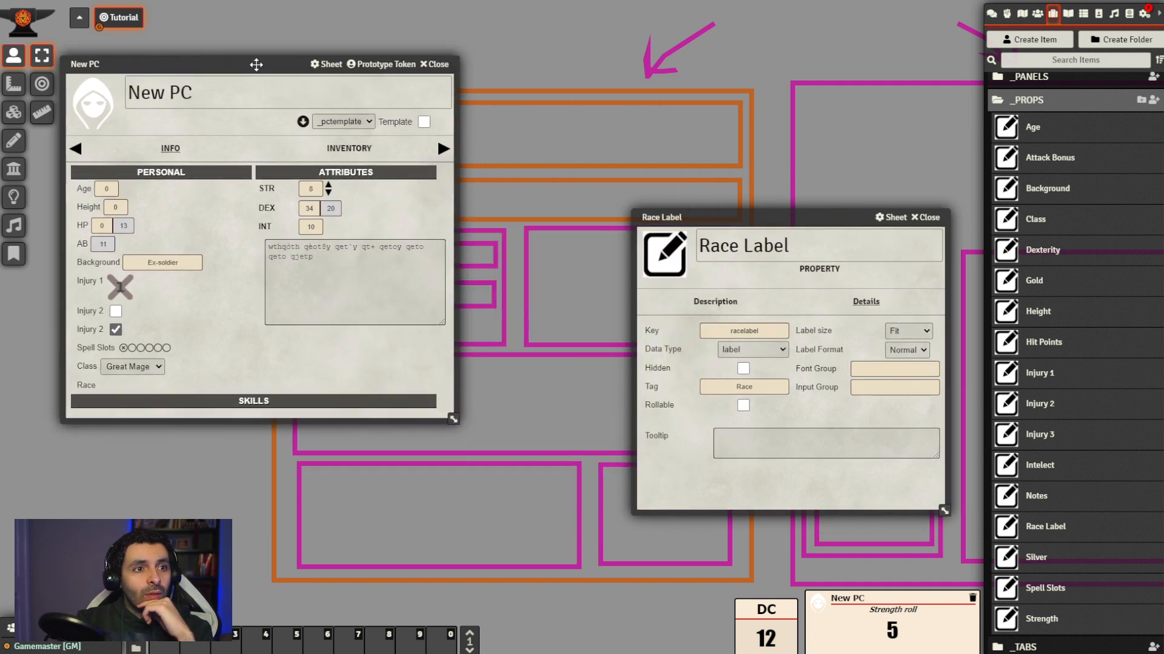
left_click_drag(904, 219, 740, 230)
left_click(761, 228)
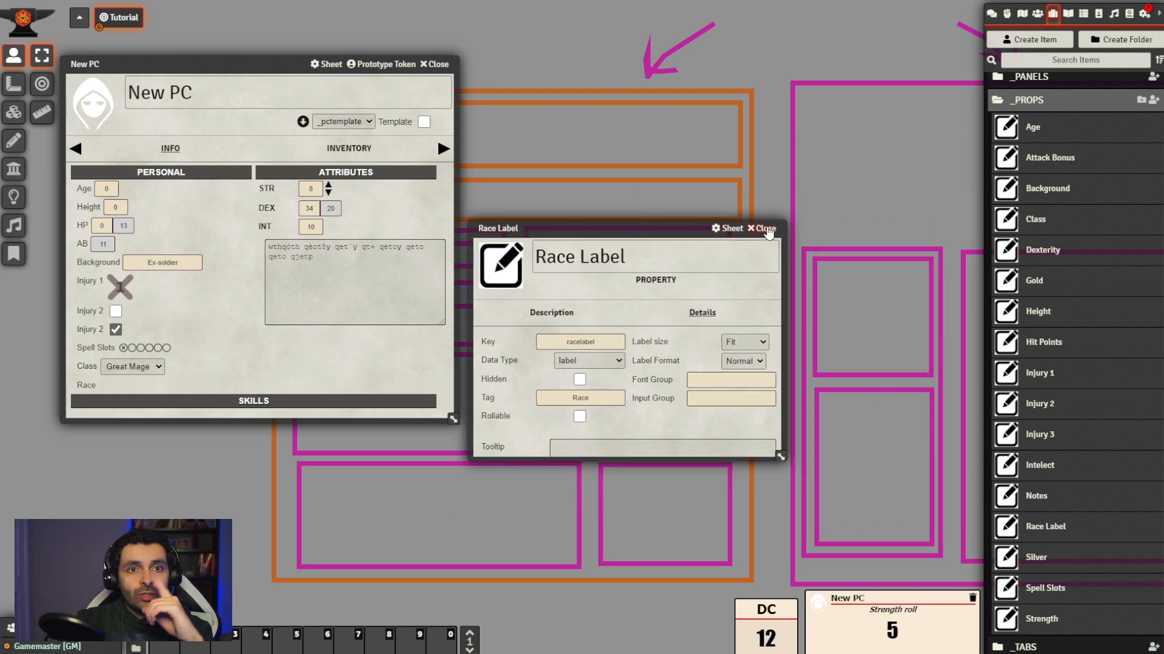
Create a new property item named Fate Points in the _PROPS folder
left_click(1153, 101)
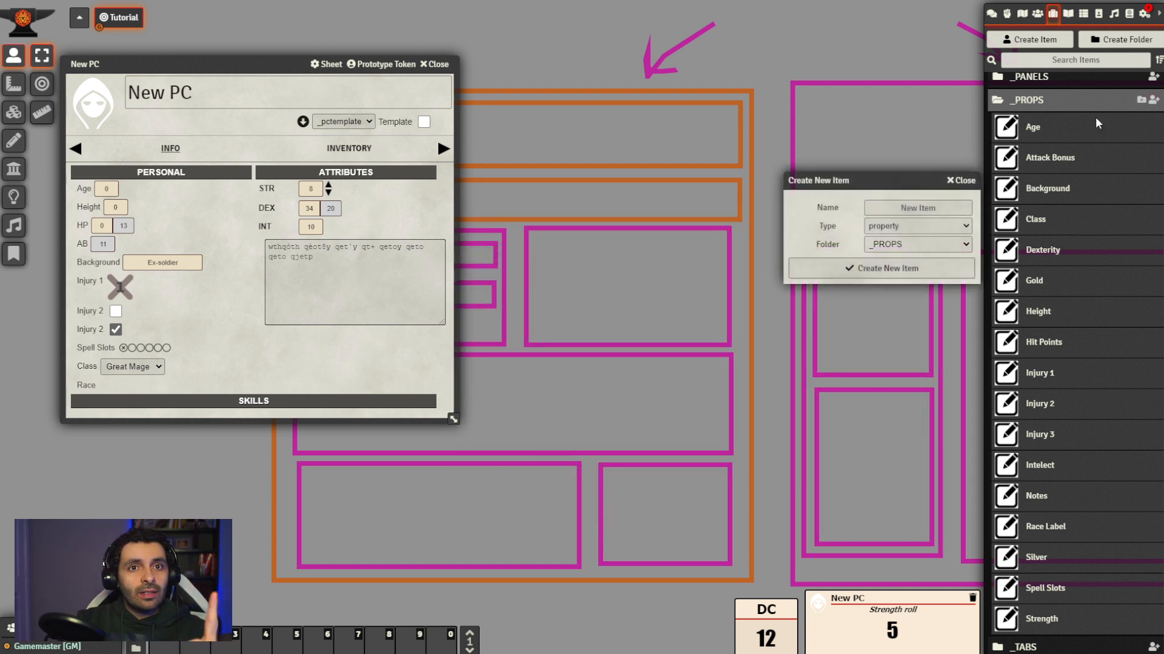
left_click(922, 207)
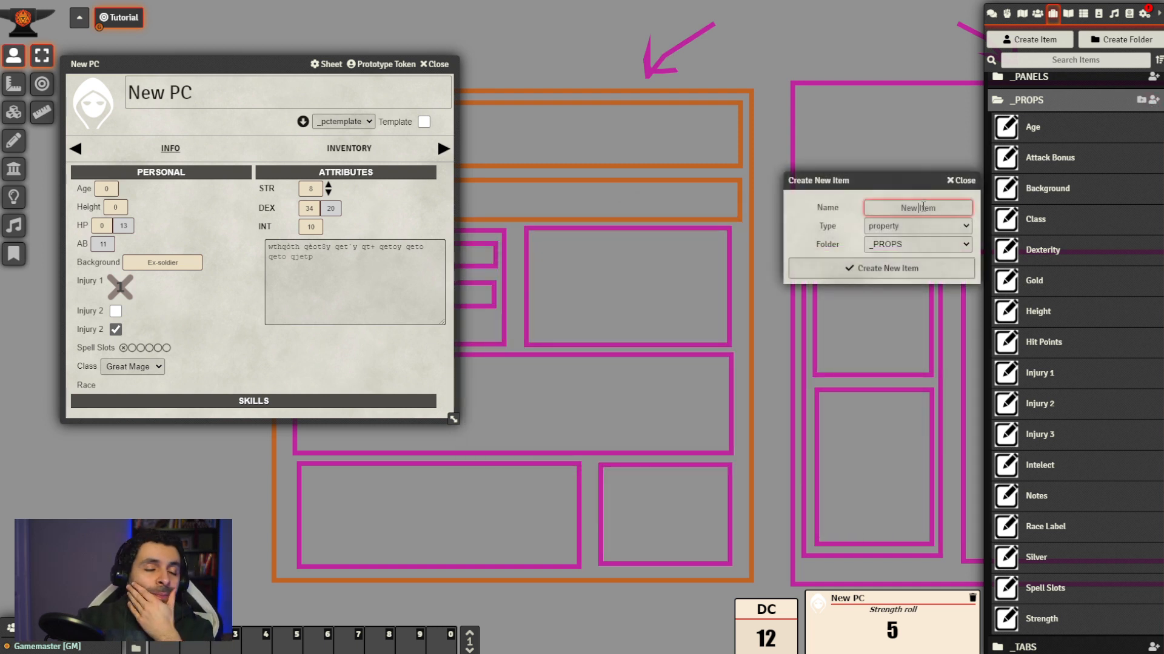
left_click_drag(889, 183, 741, 214)
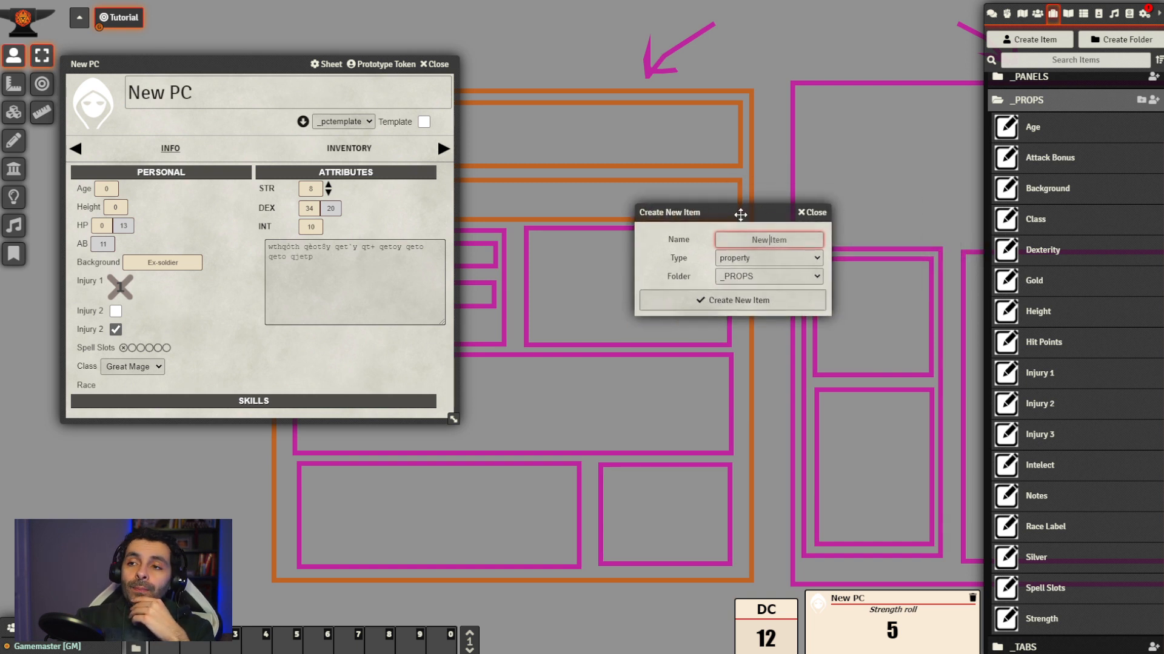
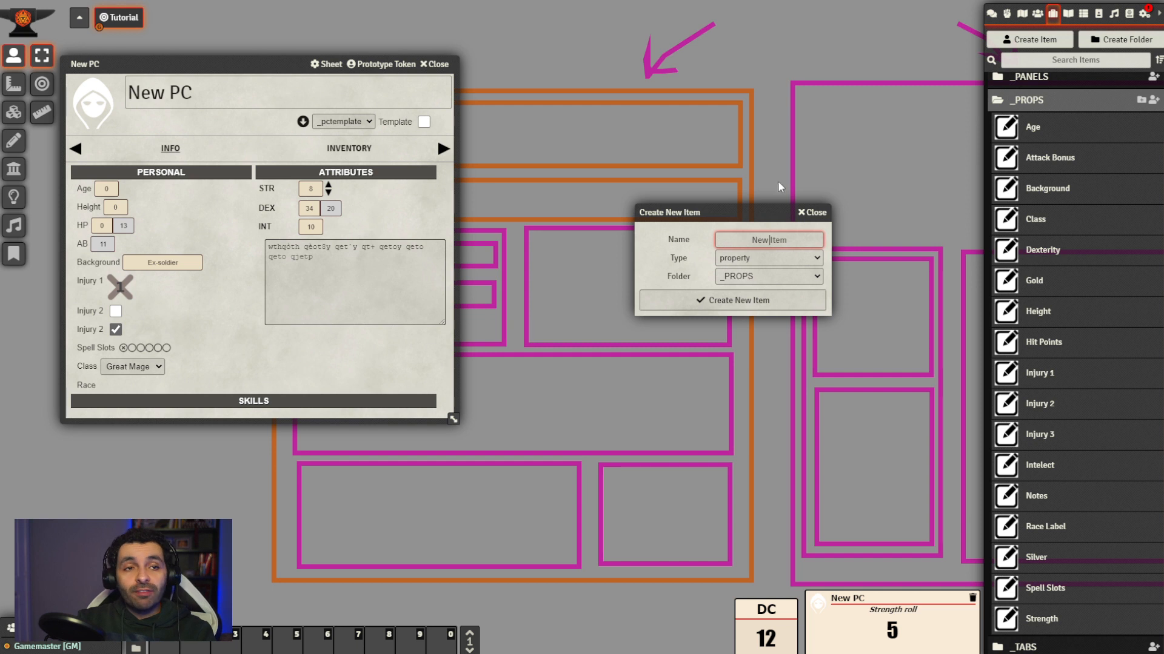
left_click_drag(739, 208, 746, 194)
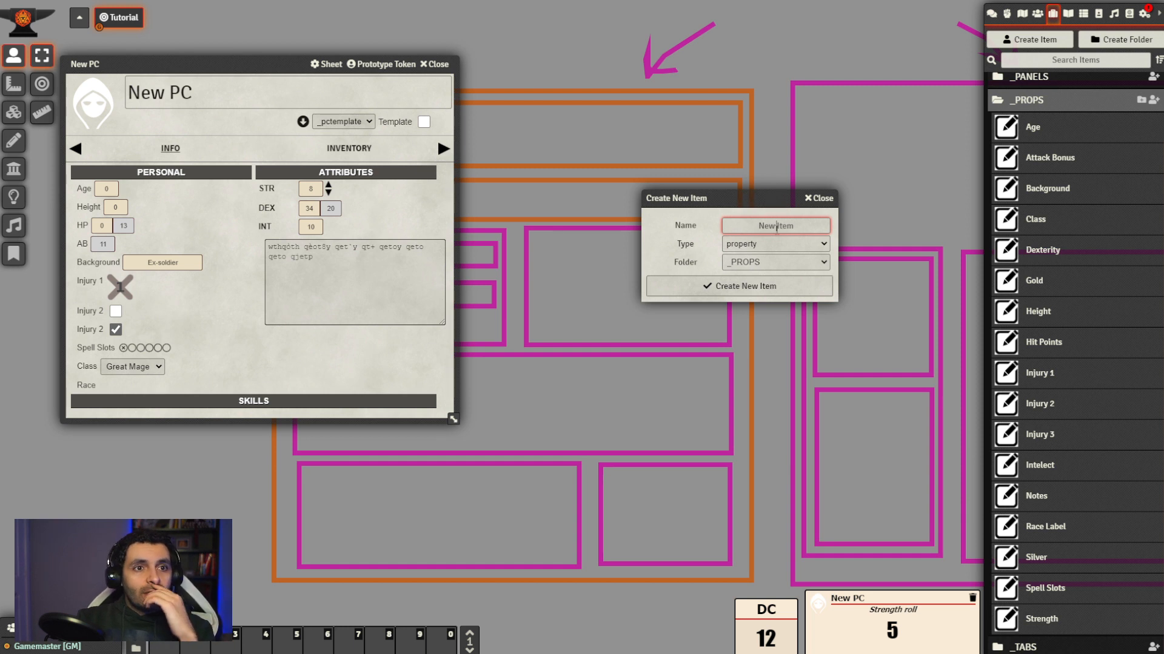
type("Fate Points")
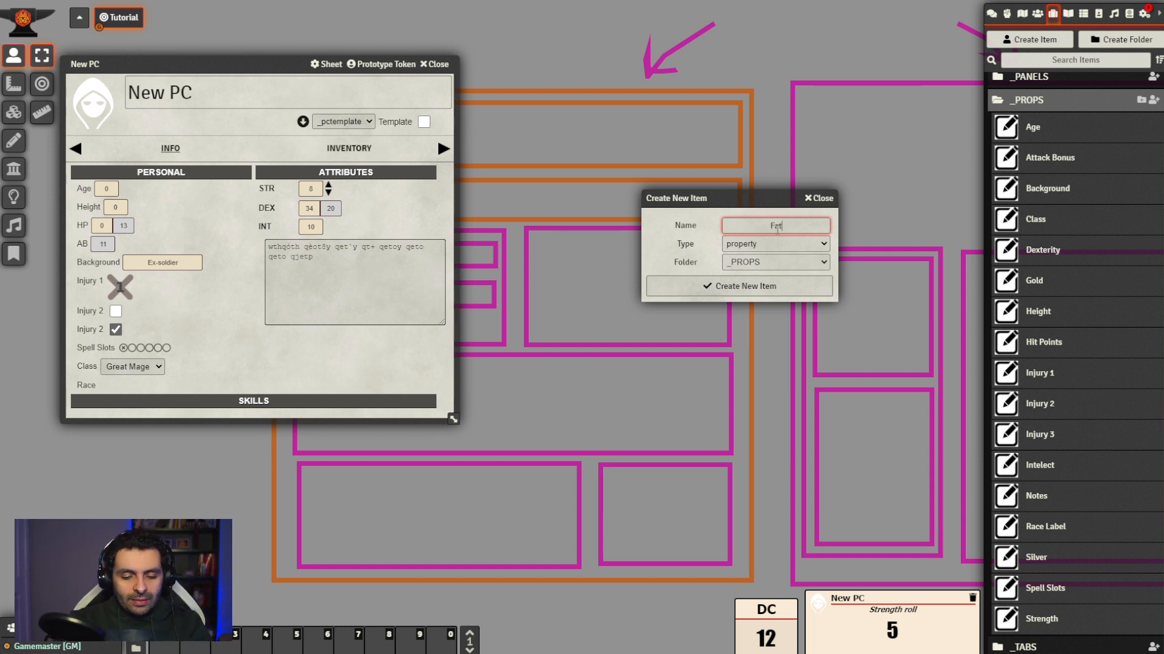
left_click(789, 280)
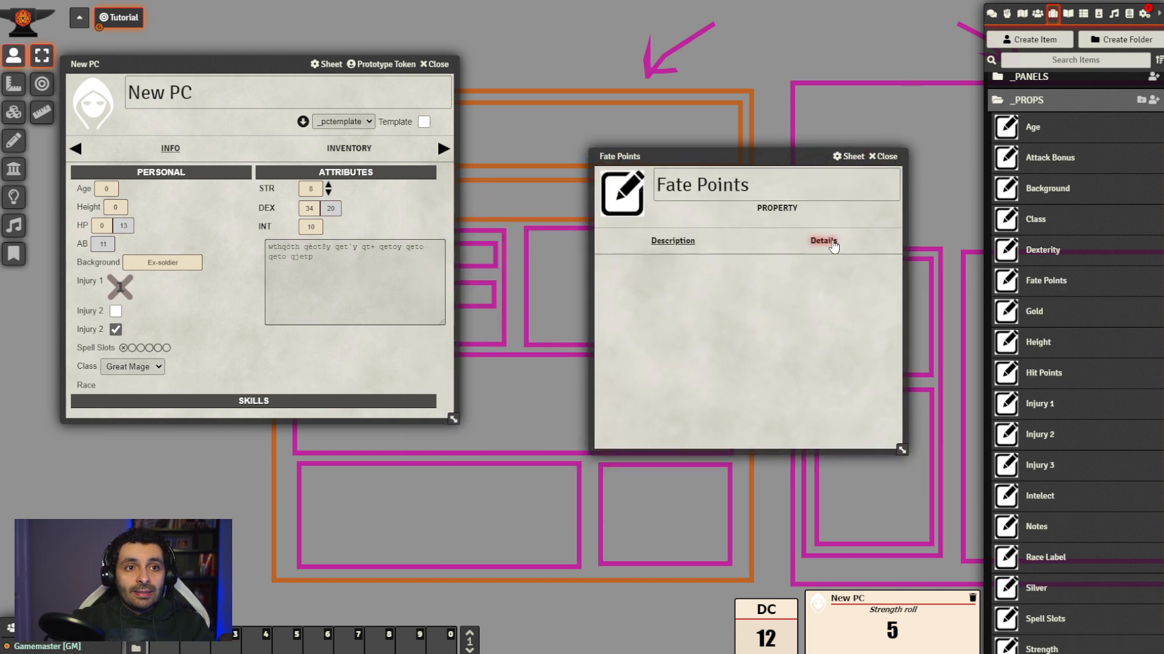
Give the Fate Points property the key fatepoints, data type badge and tag Fate Pts, and review its remaining settings
left_click(831, 242)
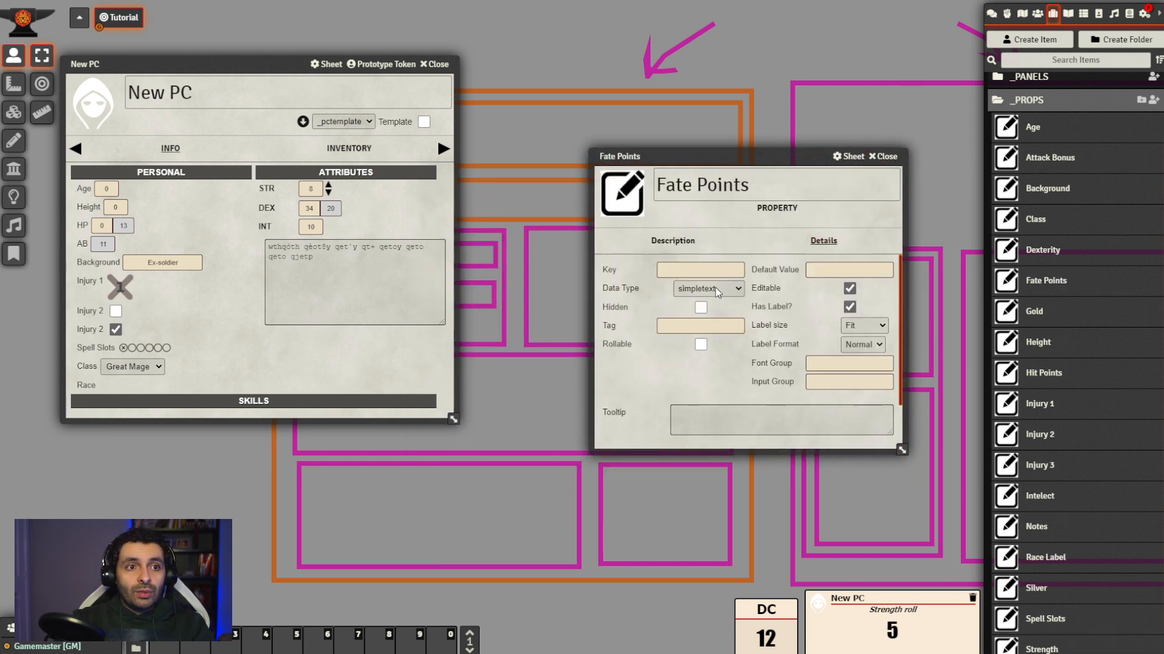
left_click(708, 376)
left_click(710, 269)
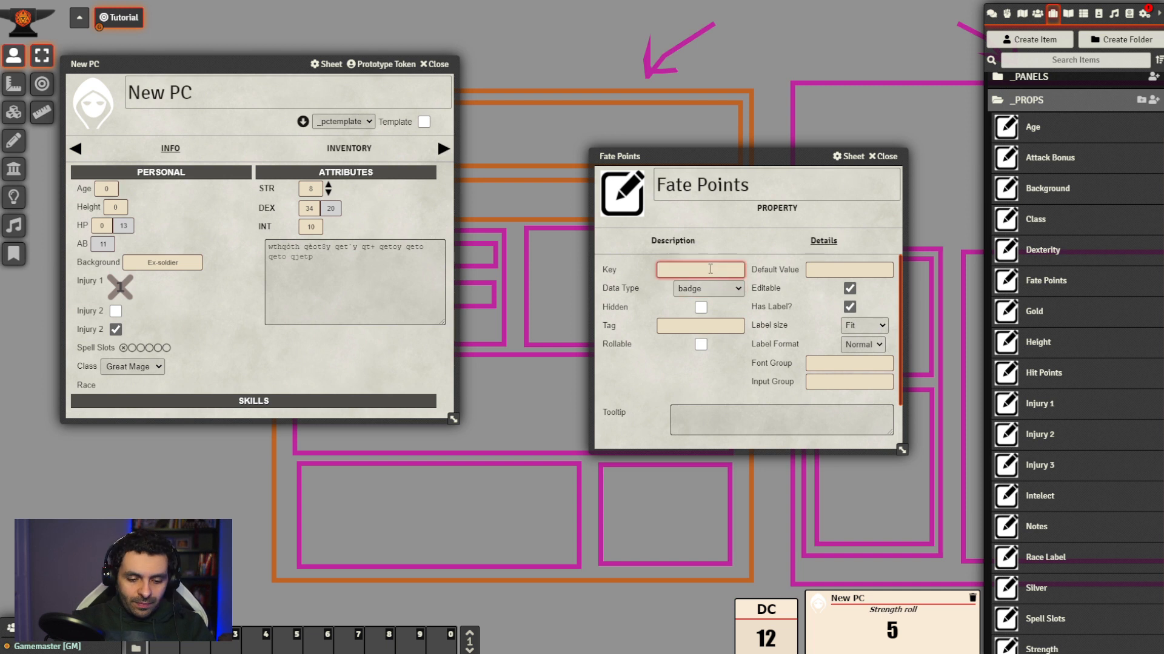
left_click(712, 387)
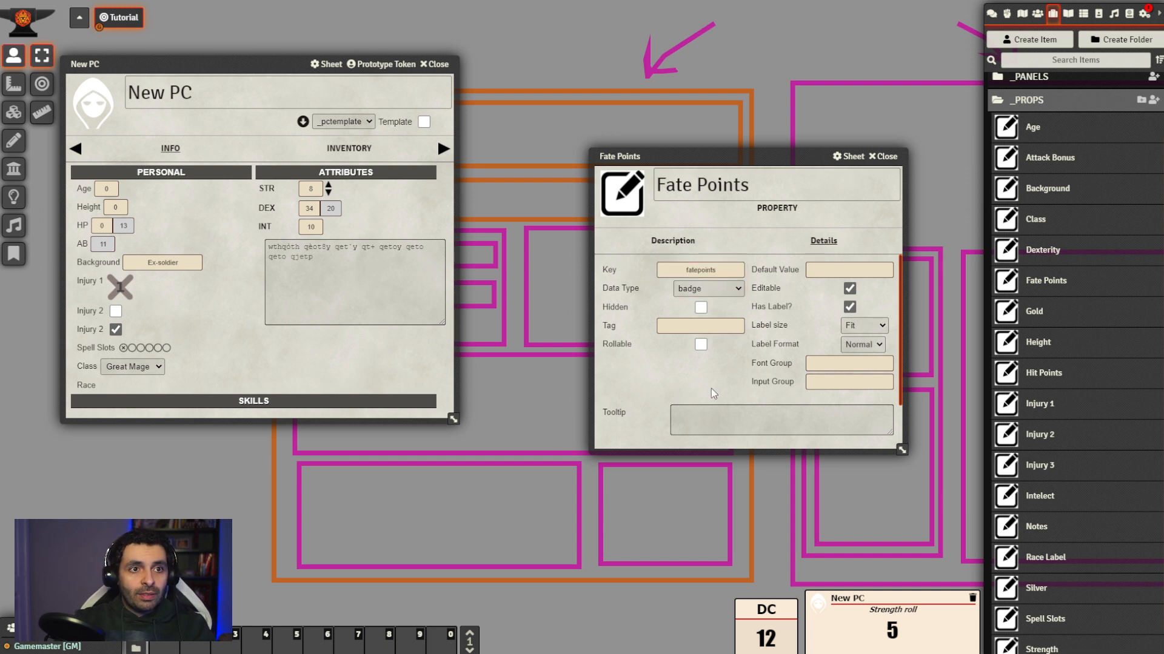
left_click(726, 327)
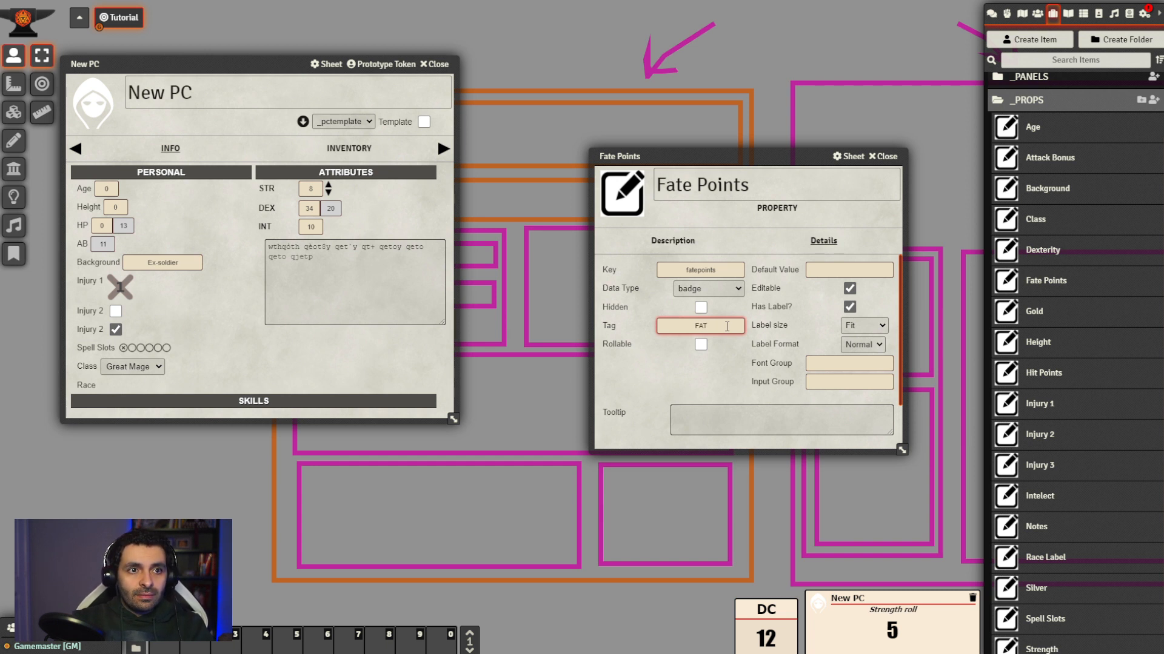
type("Fate Pts")
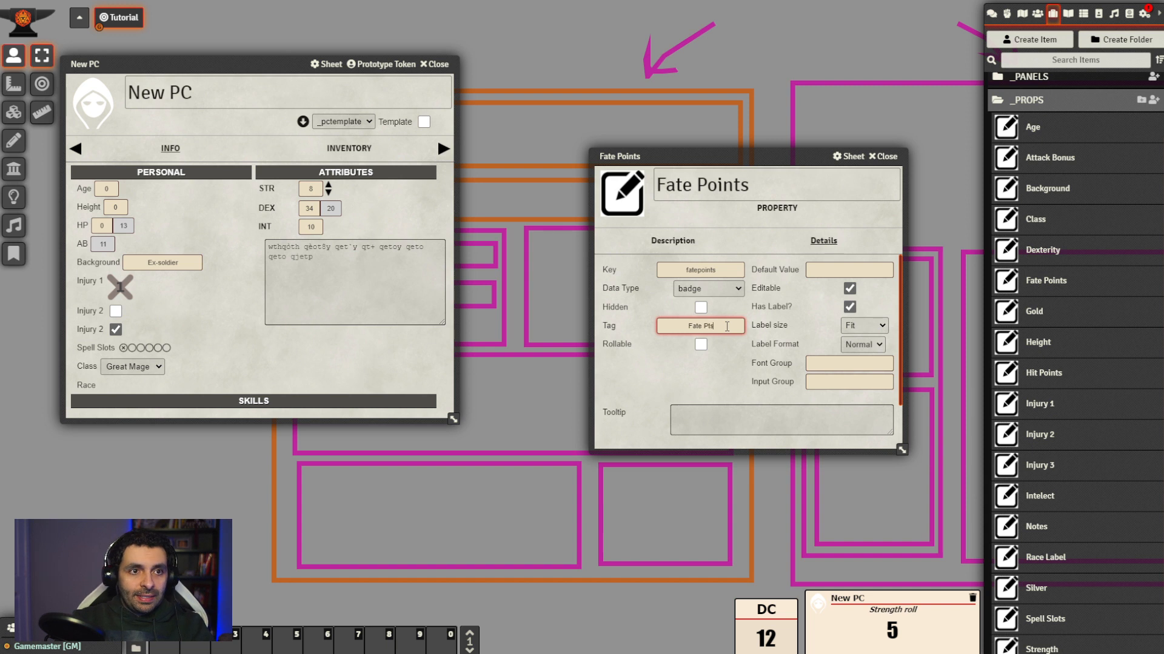
left_click(733, 398)
scroll(636, 376, "down", 2)
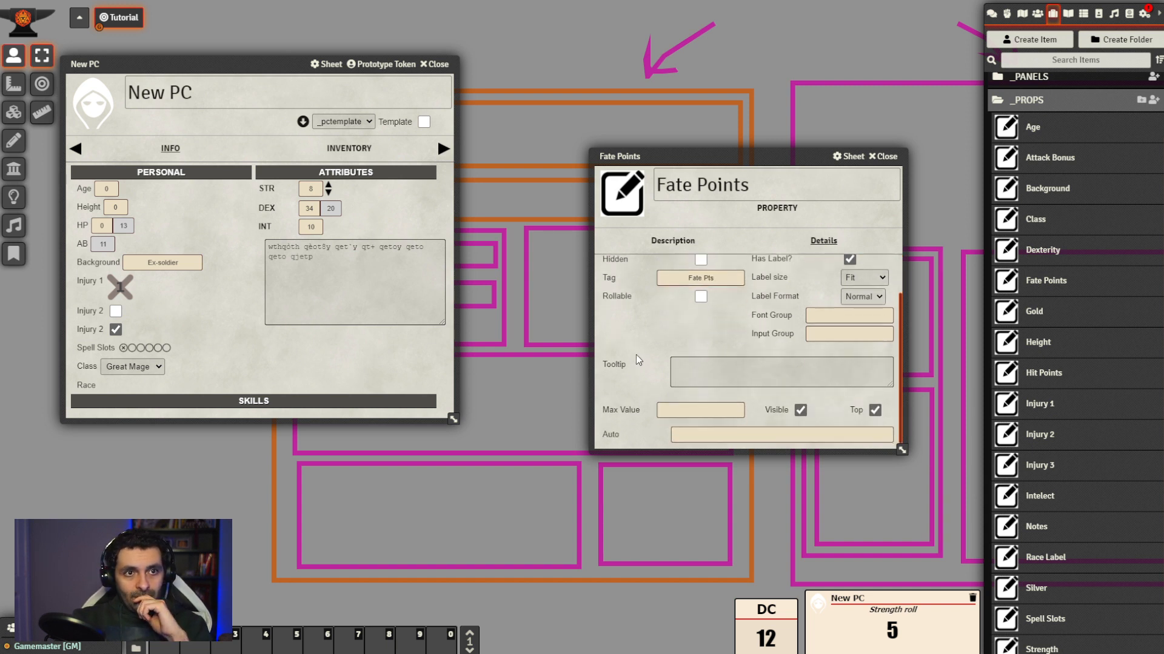
scroll(628, 334, "up", 2)
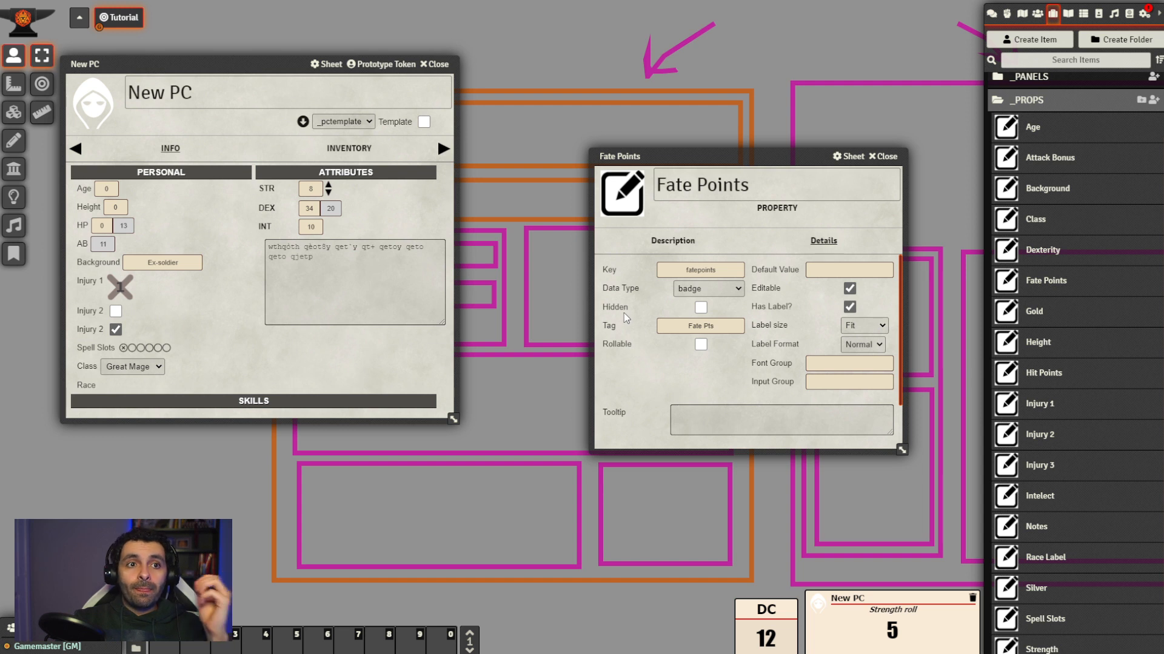
Set the Fate Points property's default value to 1 and maximum value to 5, and close its sheet
left_click(869, 267)
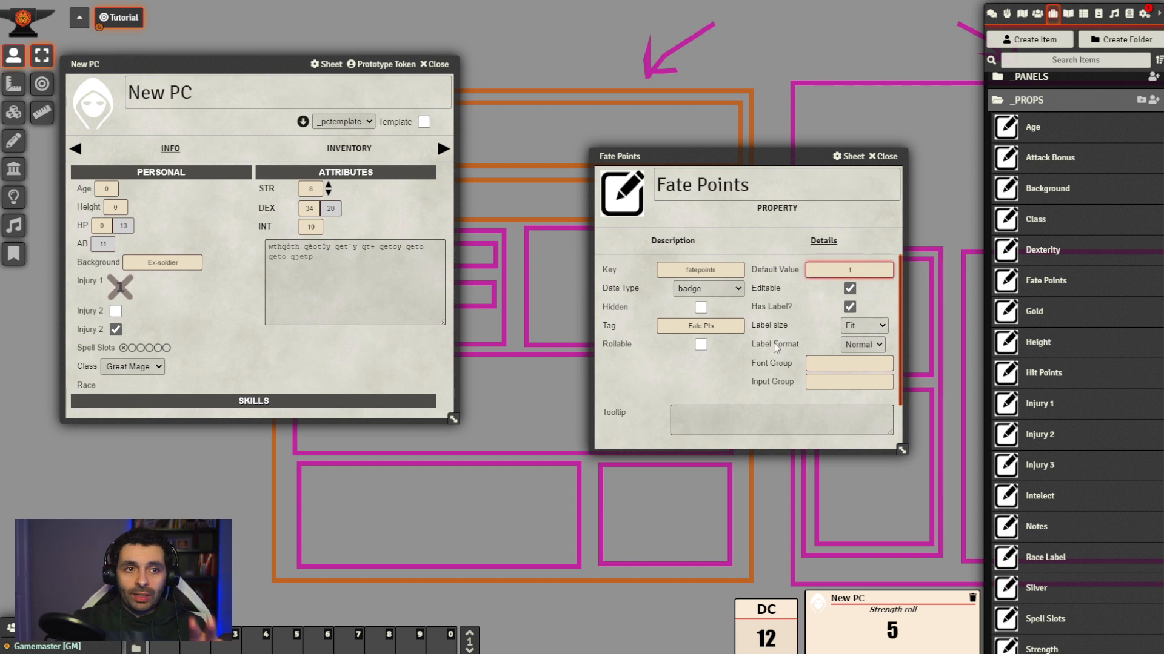
scroll(647, 417, "down", 2)
left_click(701, 410)
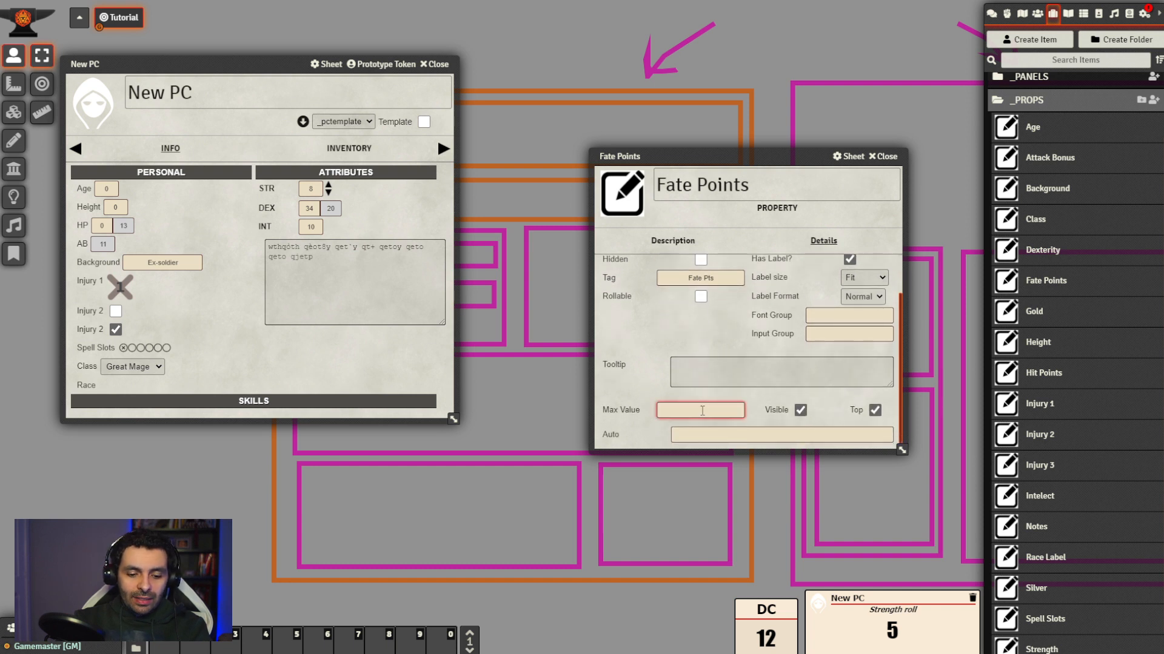
scroll(642, 388, "up", 2)
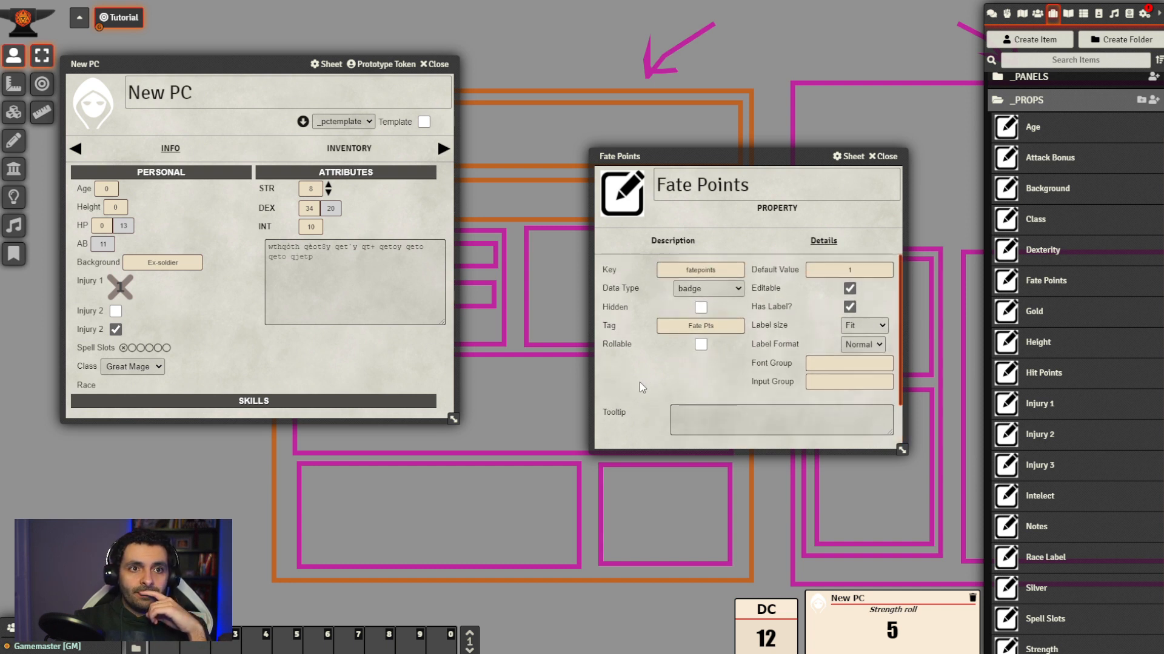
left_click(885, 157)
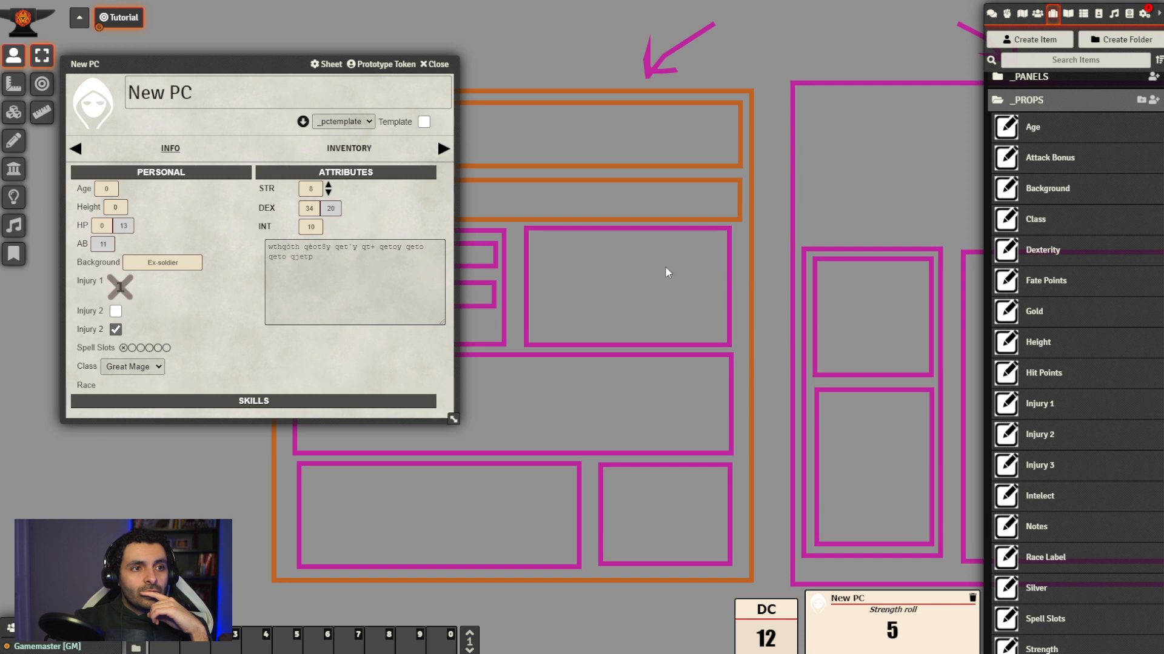
left_click(1038, 13)
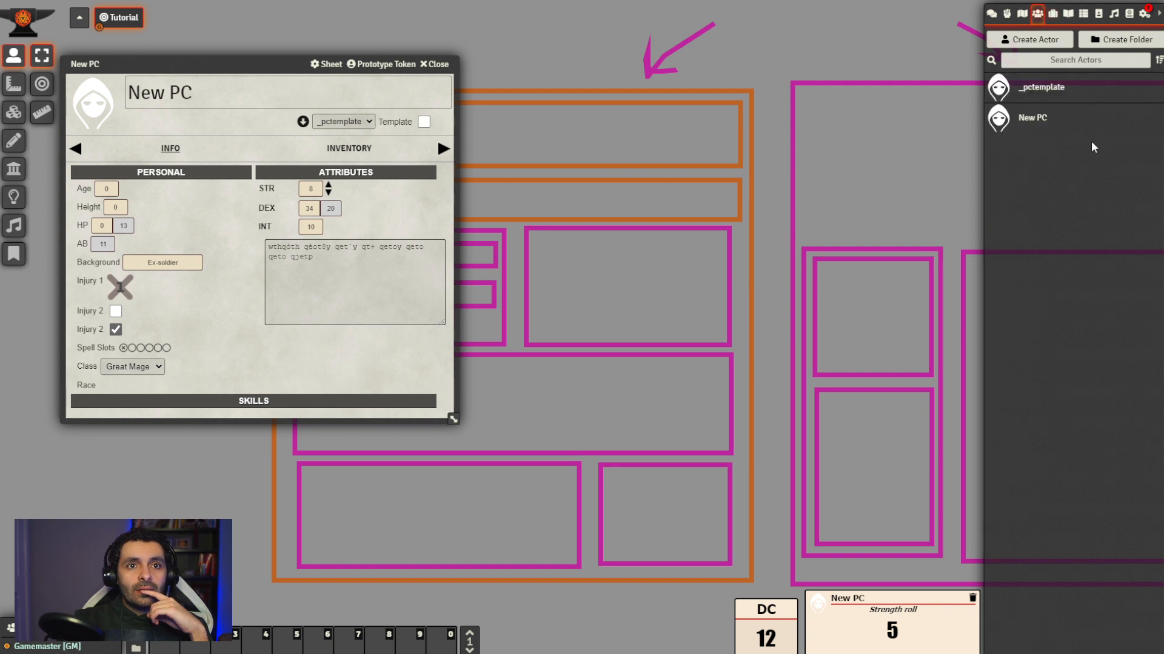
left_click(1042, 91)
left_click(757, 157)
Add the Fate Points property to the properties of the Personal Info Panel
left_click(1053, 14)
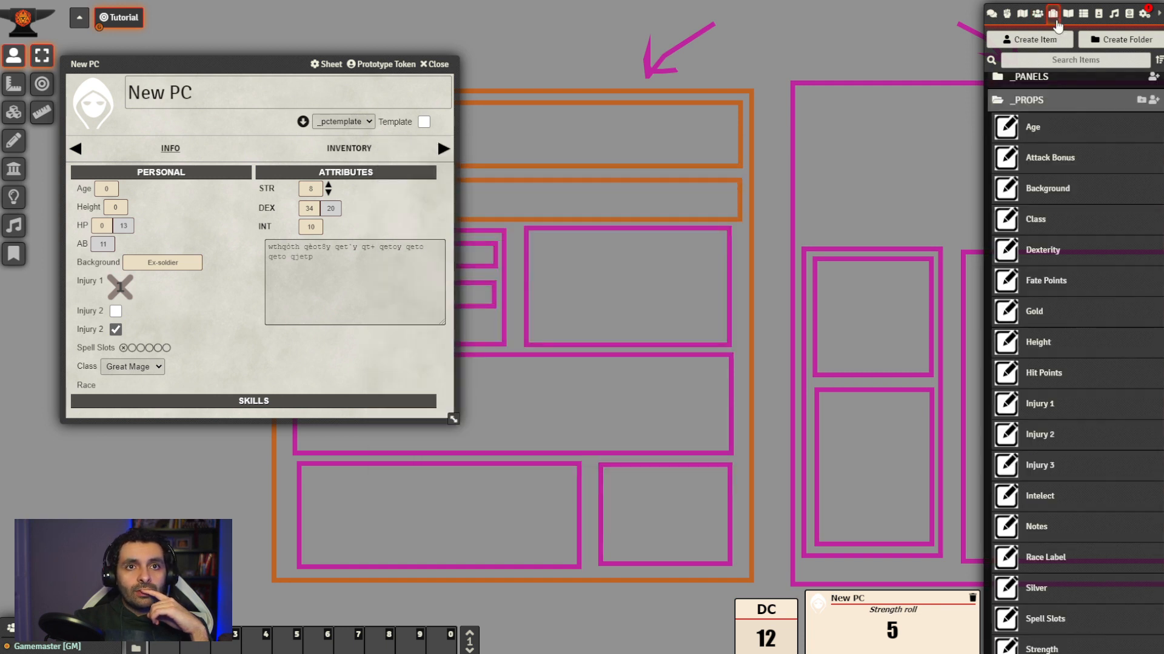
scroll(1044, 115, "up", 2)
left_click(1062, 138)
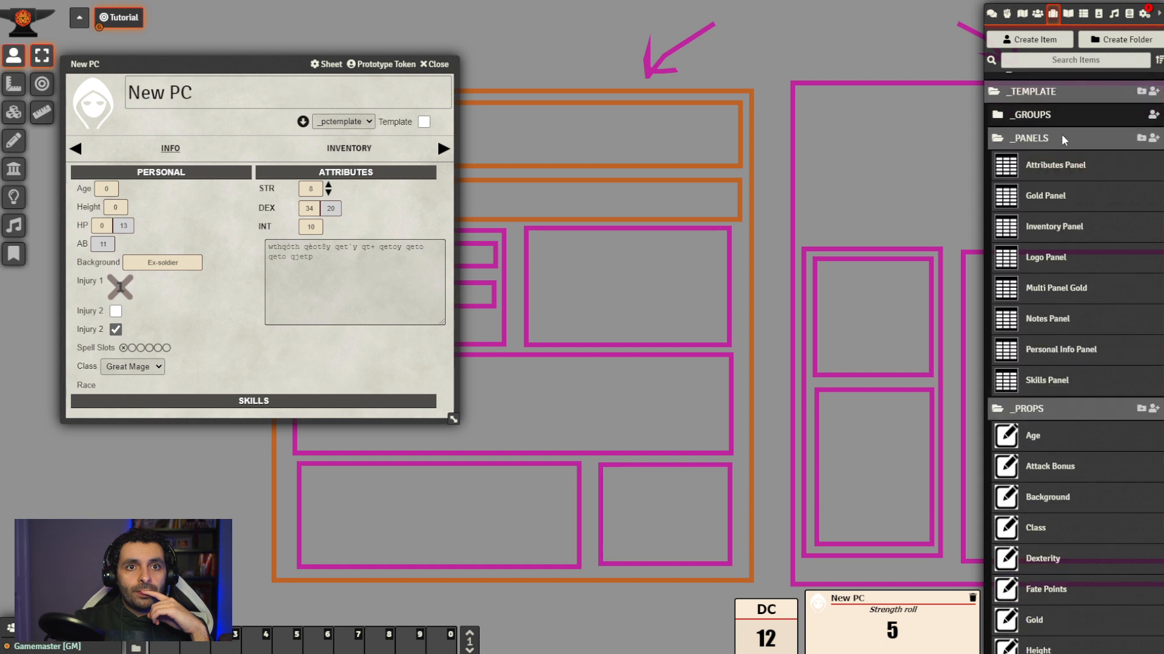
left_click(1075, 350)
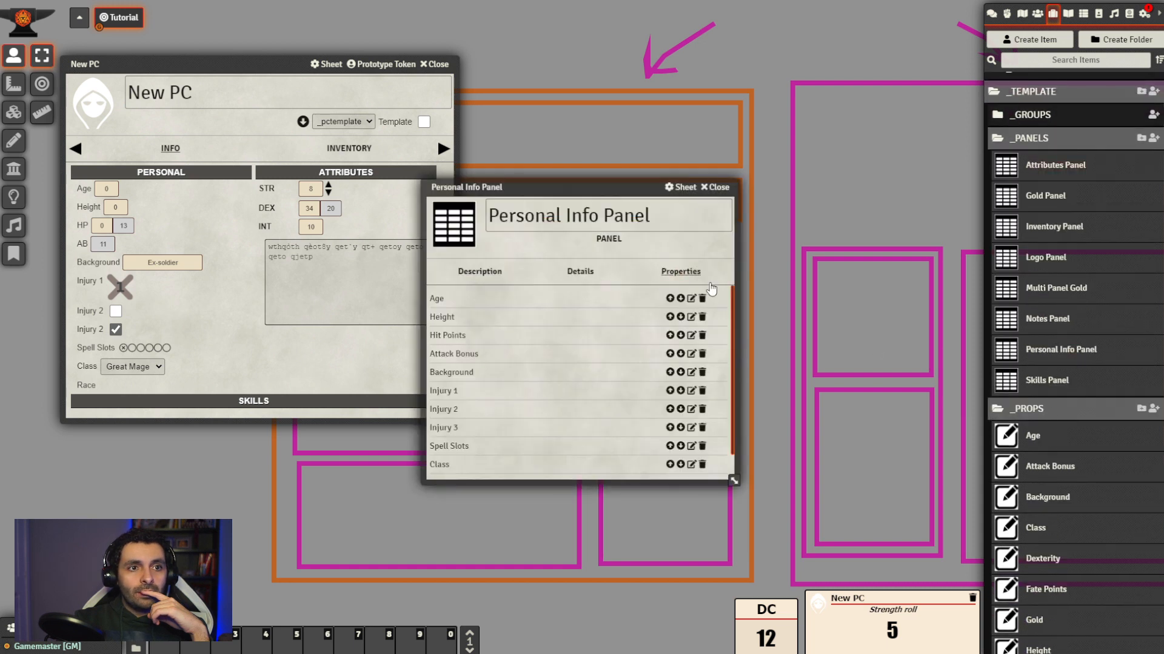
scroll(1079, 436, "down", 5)
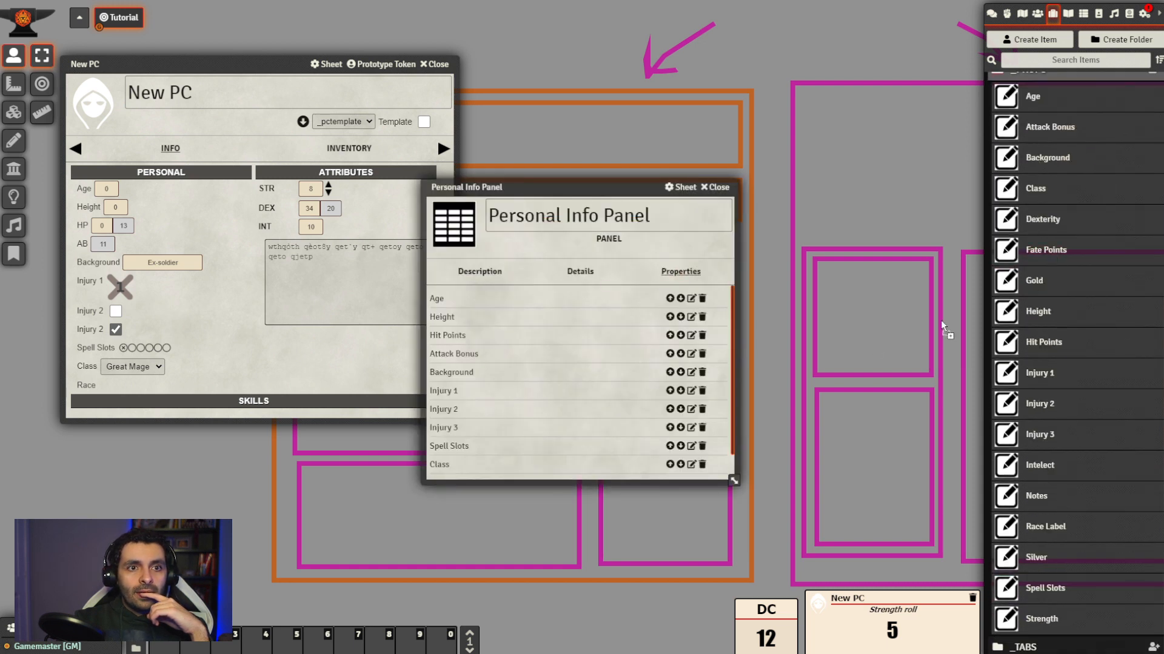
Rebuild the _pctemplate actor template and reopen the New PC character sheet at its Fate Pts badge
left_click(1037, 15)
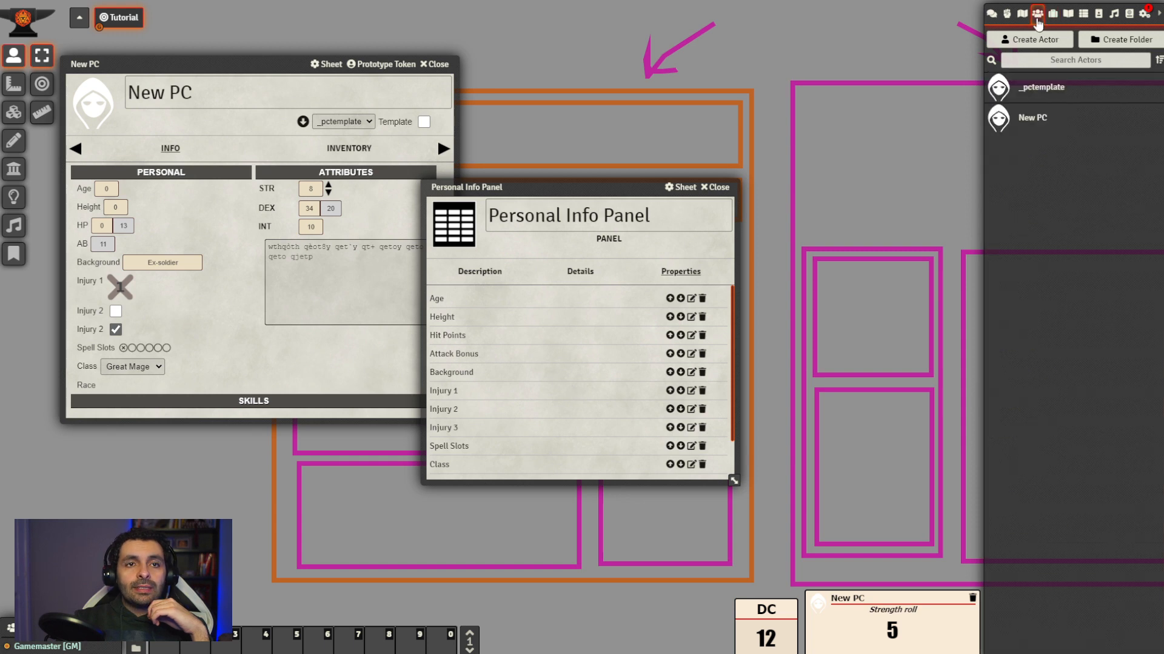
left_click(1034, 85)
left_click(742, 216)
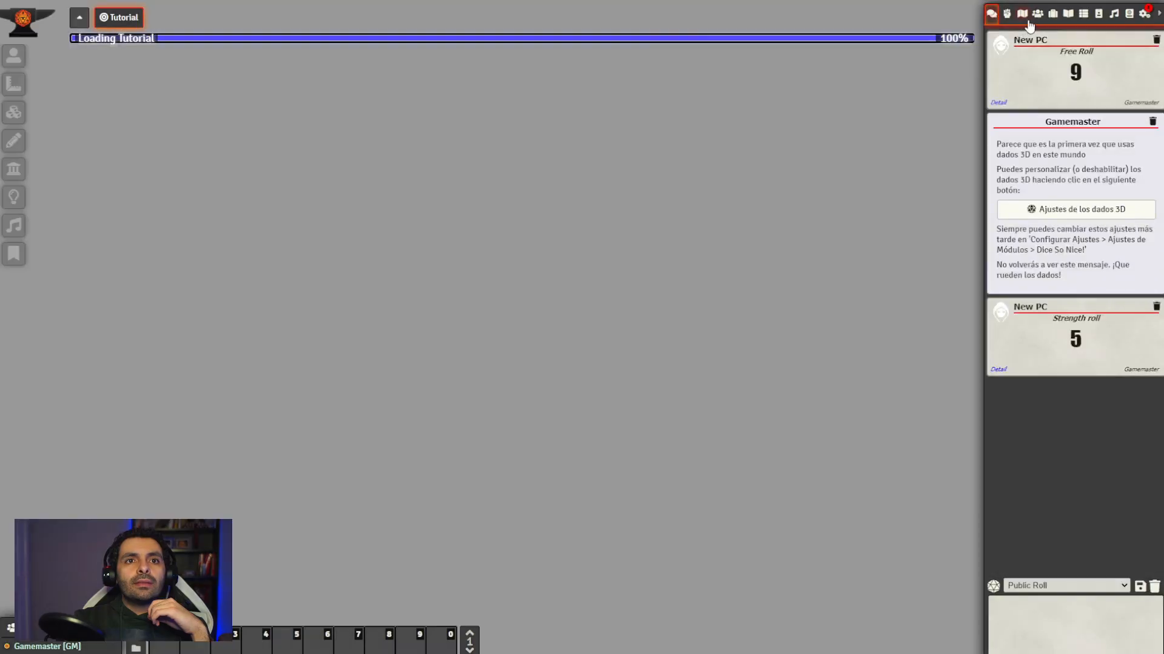
left_click(1032, 118)
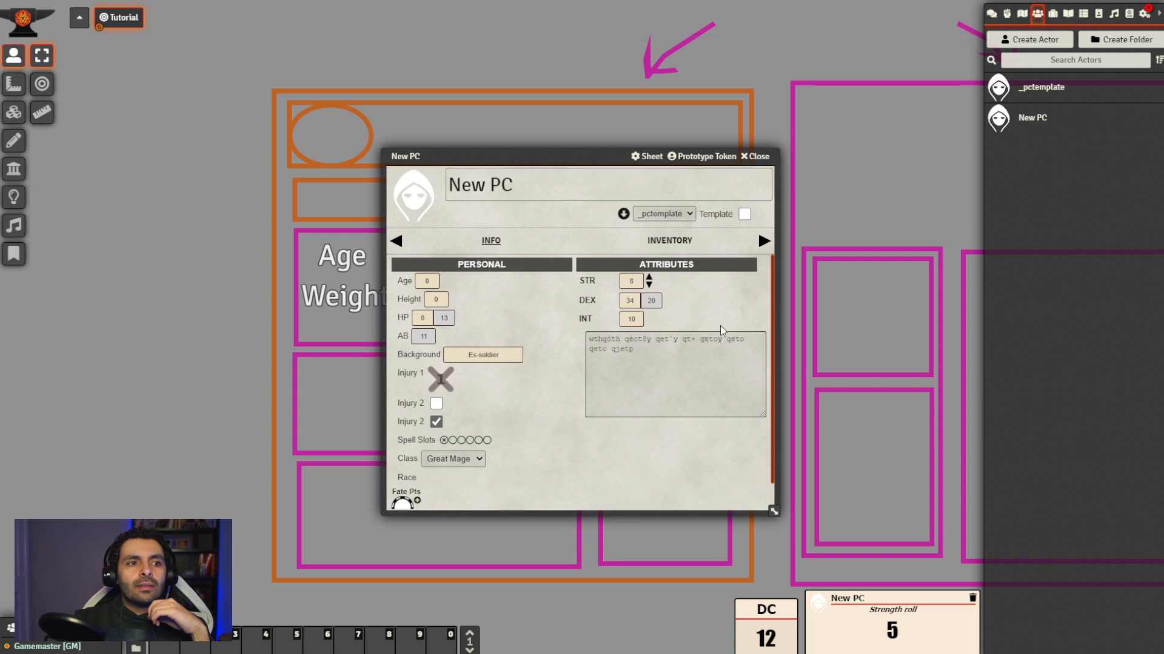
scroll(554, 418, "down", 1)
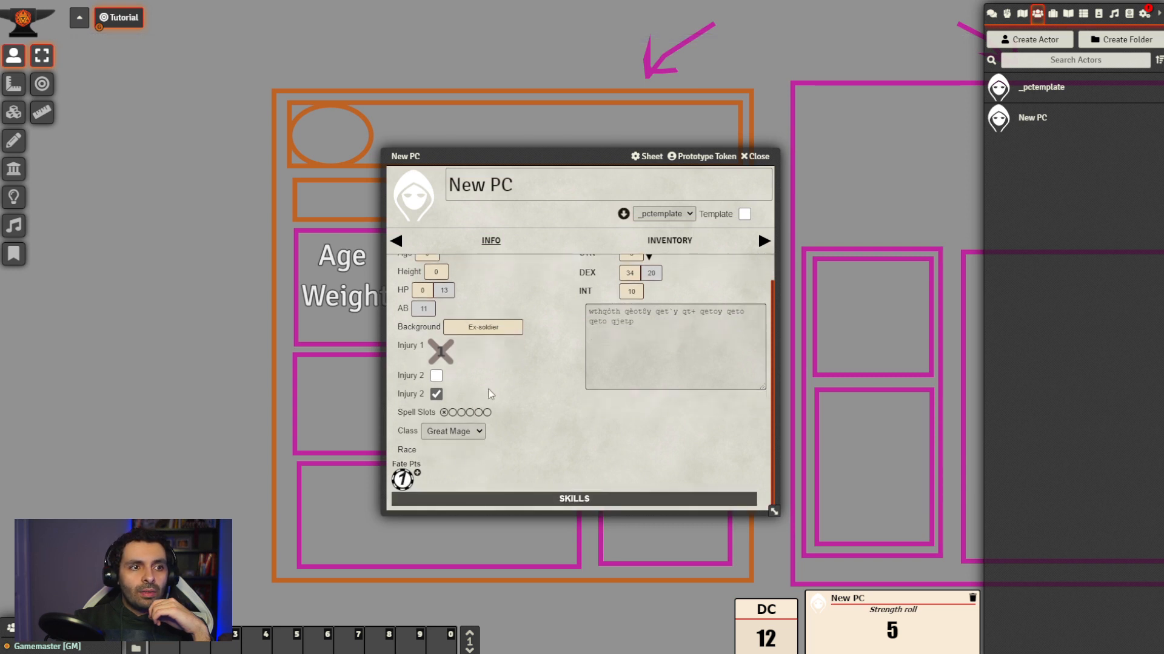
Raise the Fate Pts badge on the New PC sheet to 5
left_click(400, 480)
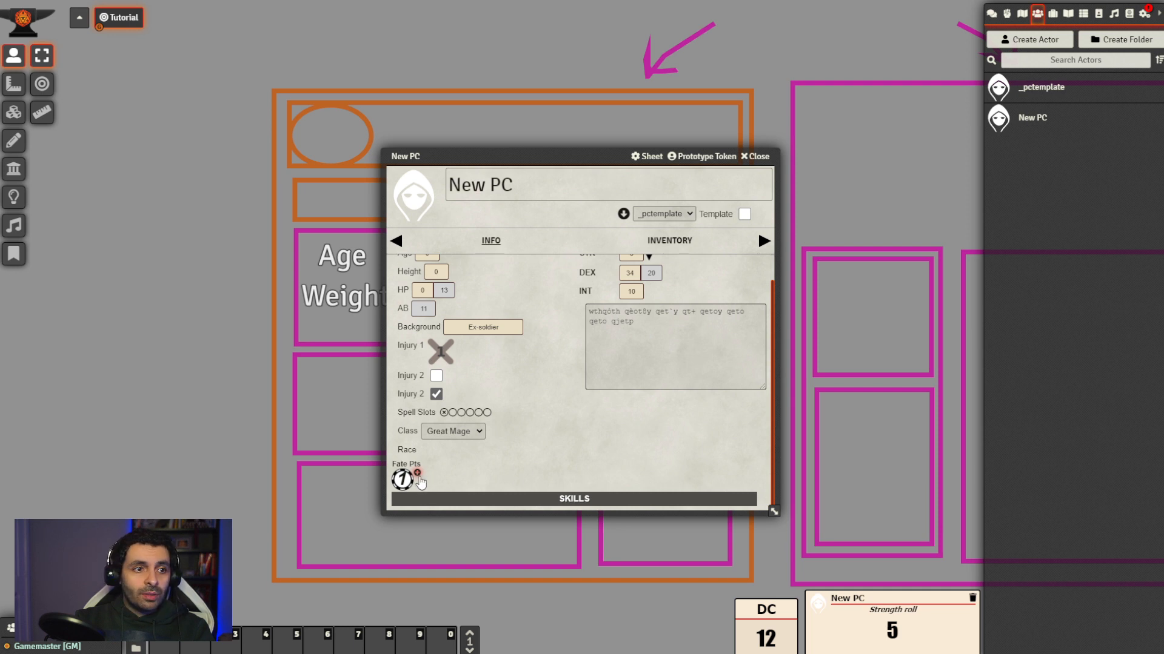
left_click(418, 474)
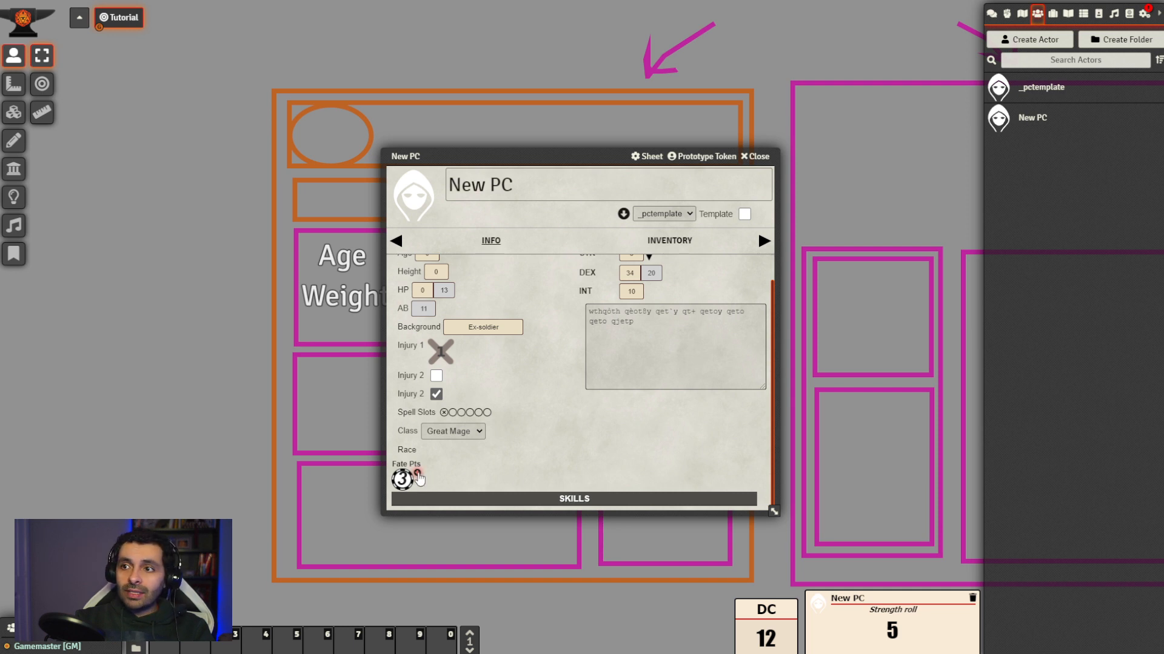
left_click(417, 474)
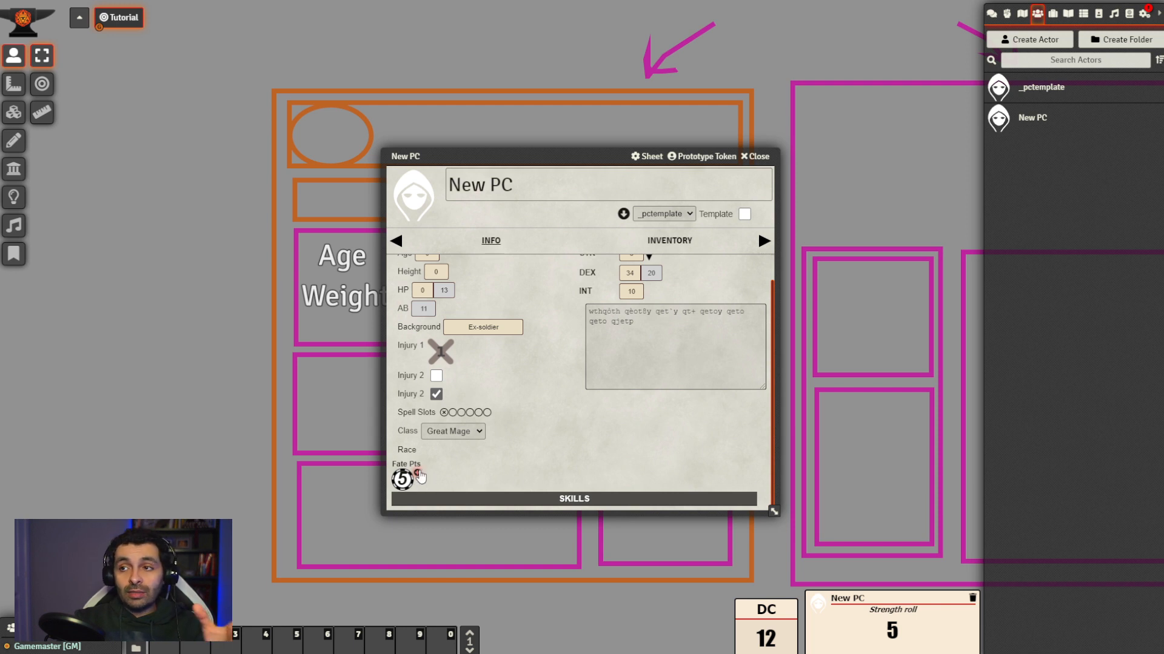
Open the Fate Points property beside the New PC sheet and examine its badge, default and maximum value settings
left_click(1052, 14)
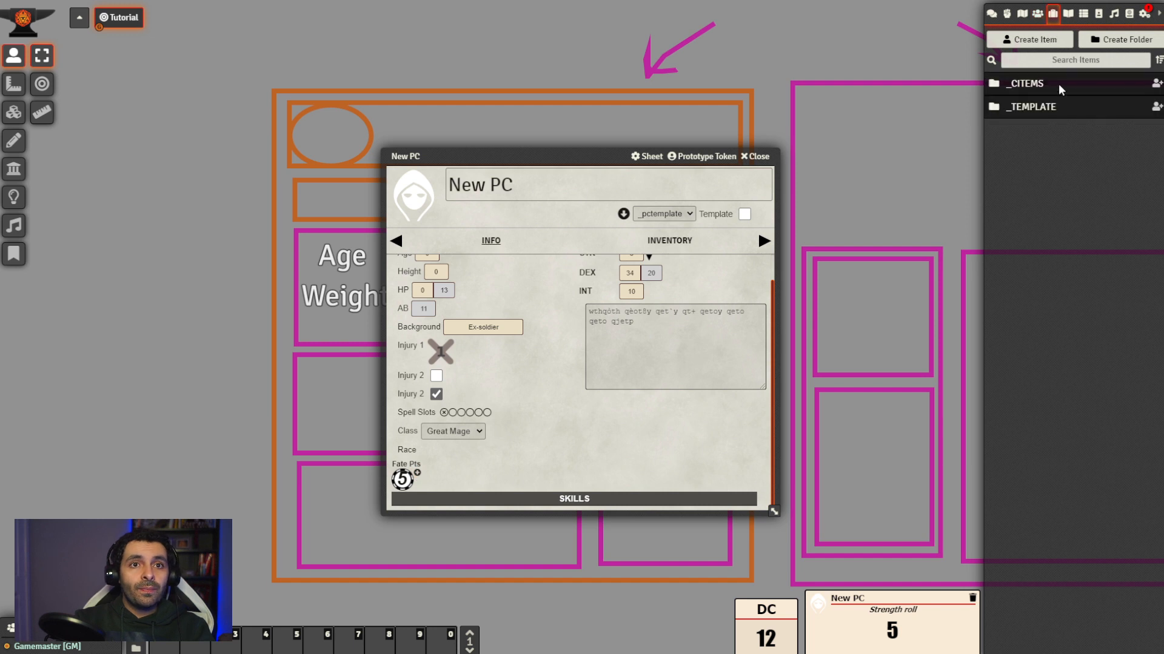
left_click(1036, 107)
left_click(1039, 179)
scroll(1052, 337, "down", 2)
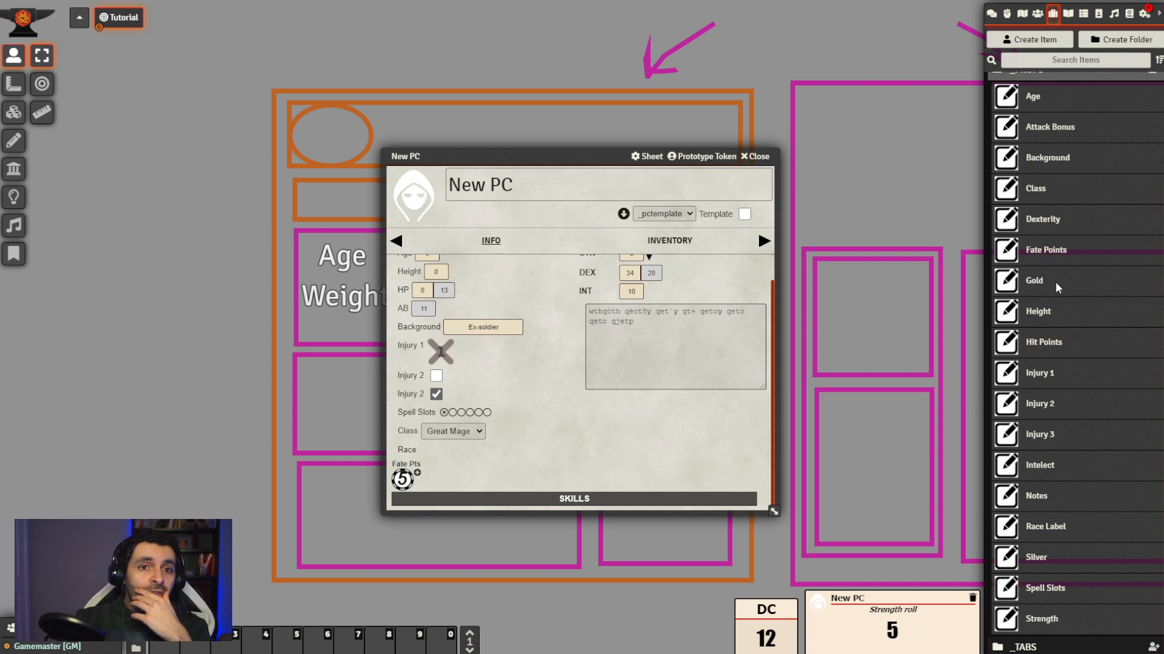
left_click(1056, 251)
left_click(655, 271)
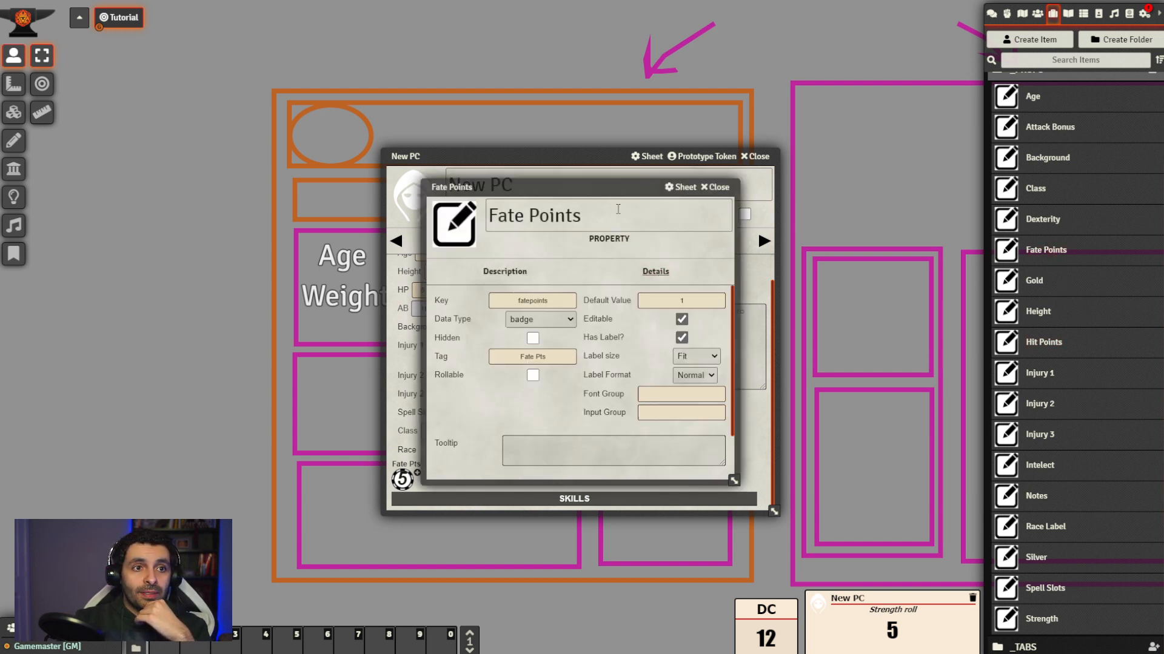
left_click_drag(545, 186, 776, 128)
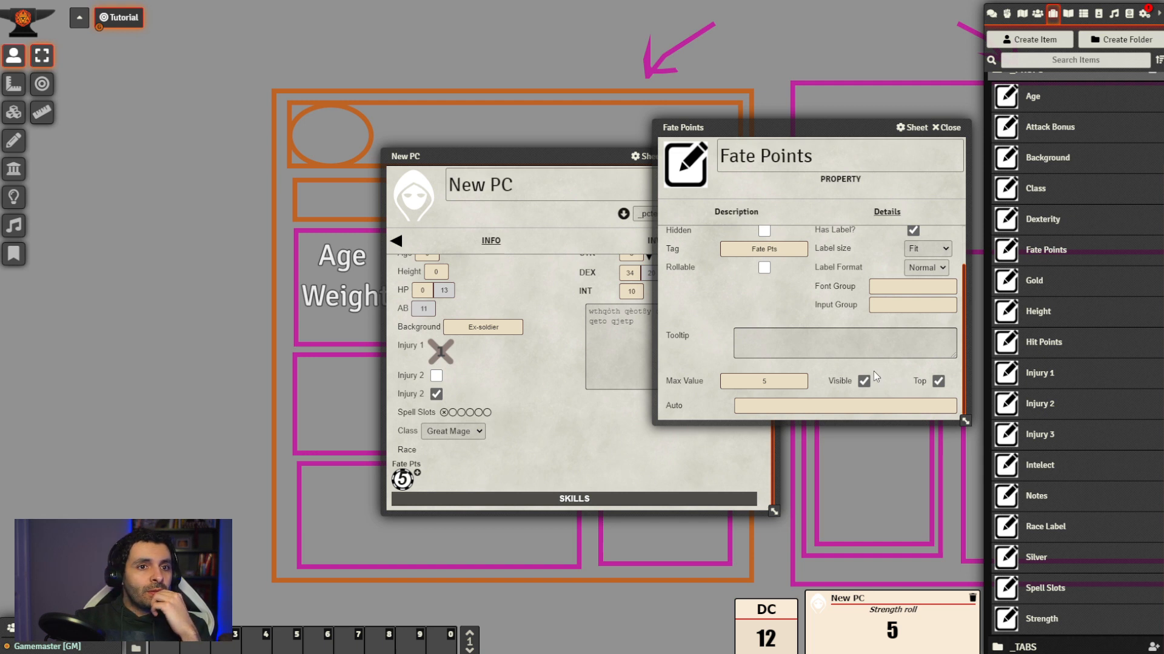
scroll(792, 333, "up", 2)
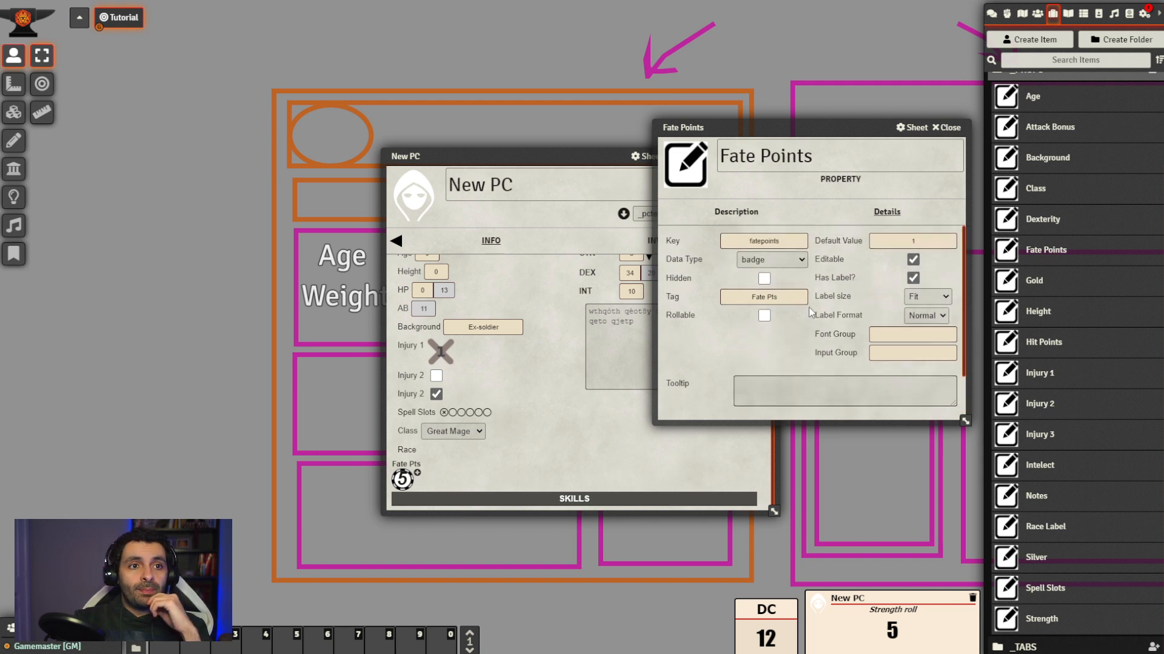
scroll(809, 312, "down", 2)
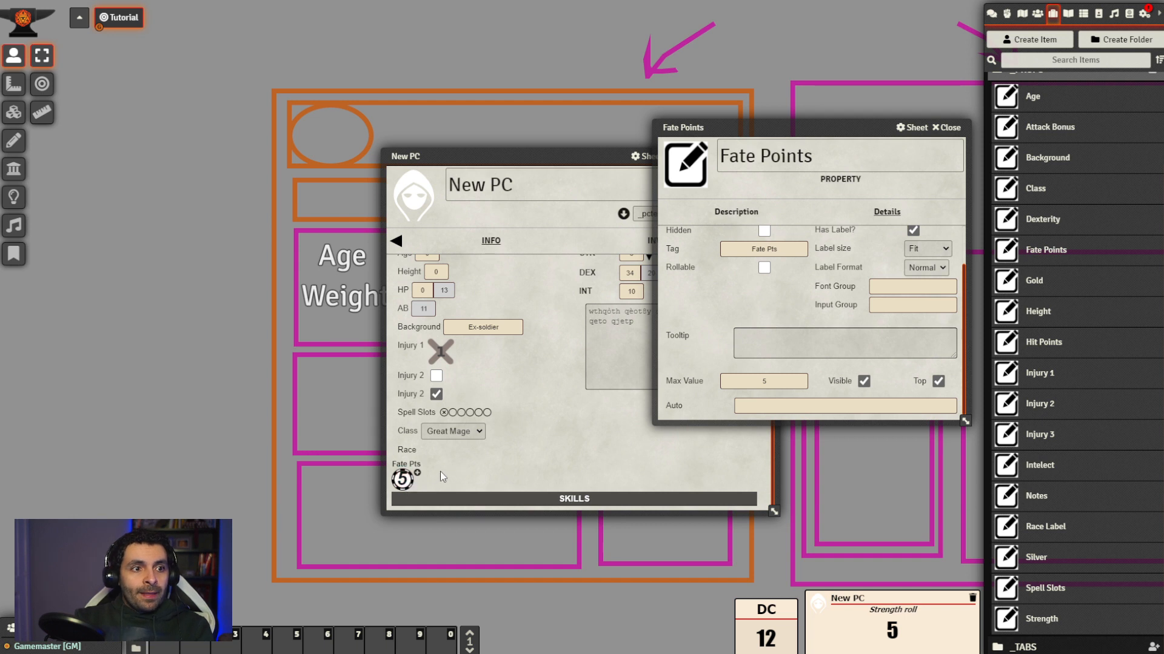
scroll(837, 312, "up", 2)
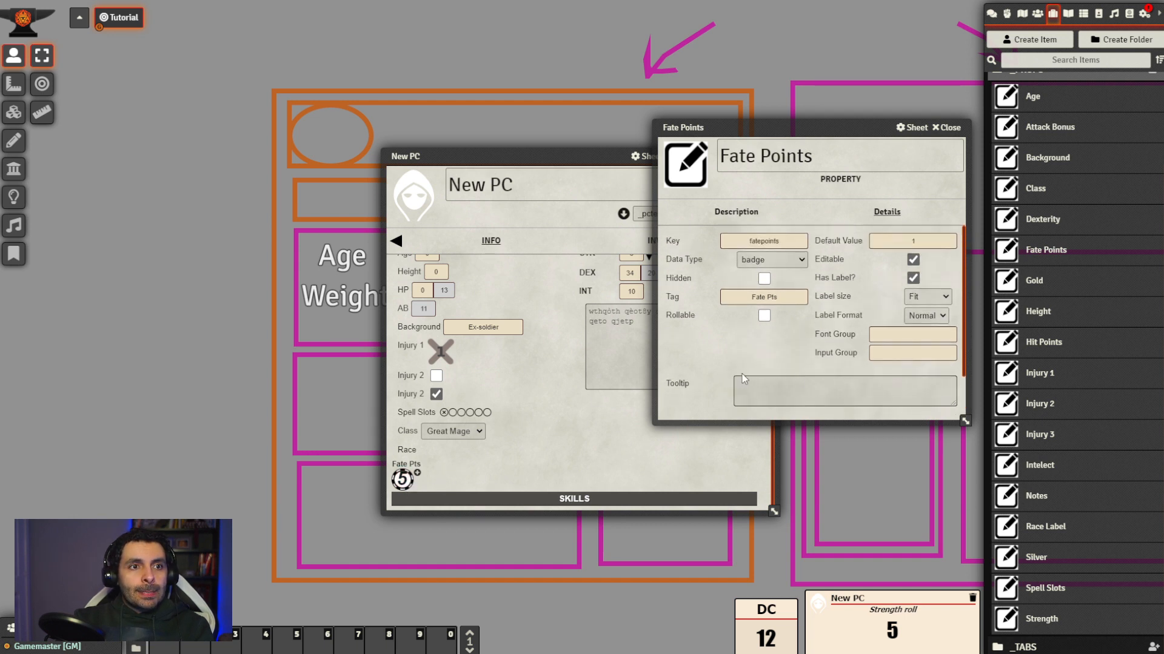
Spend one fate point from the badge on the New PC sheet and close the Fate Points property
left_click(406, 478)
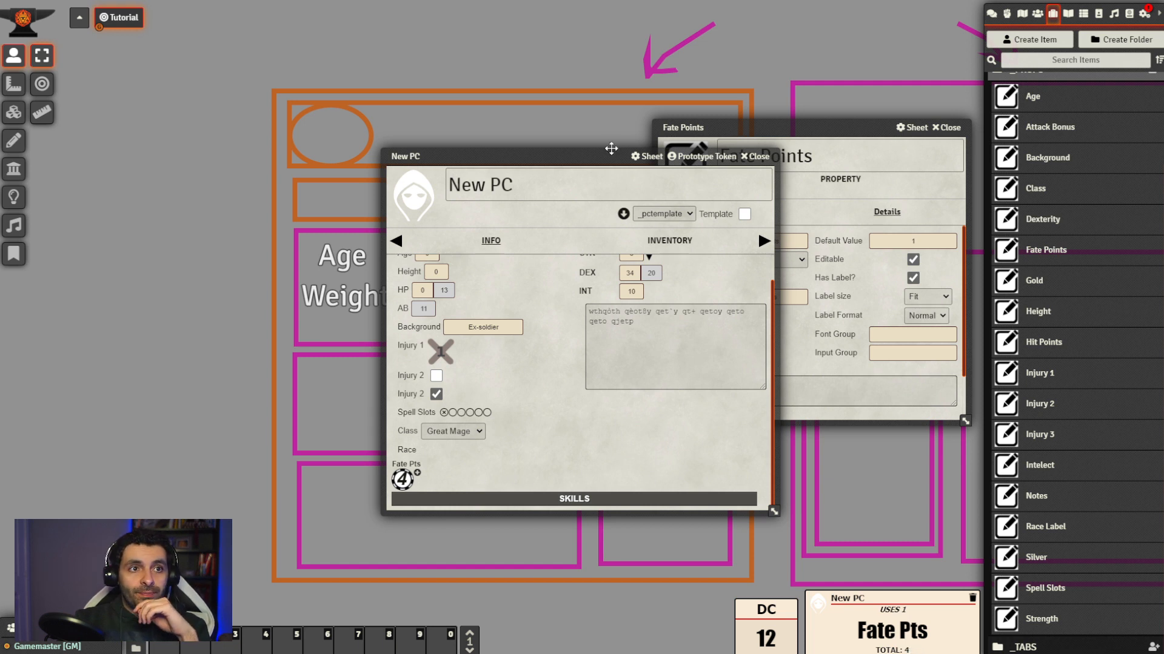
left_click_drag(600, 155, 395, 187)
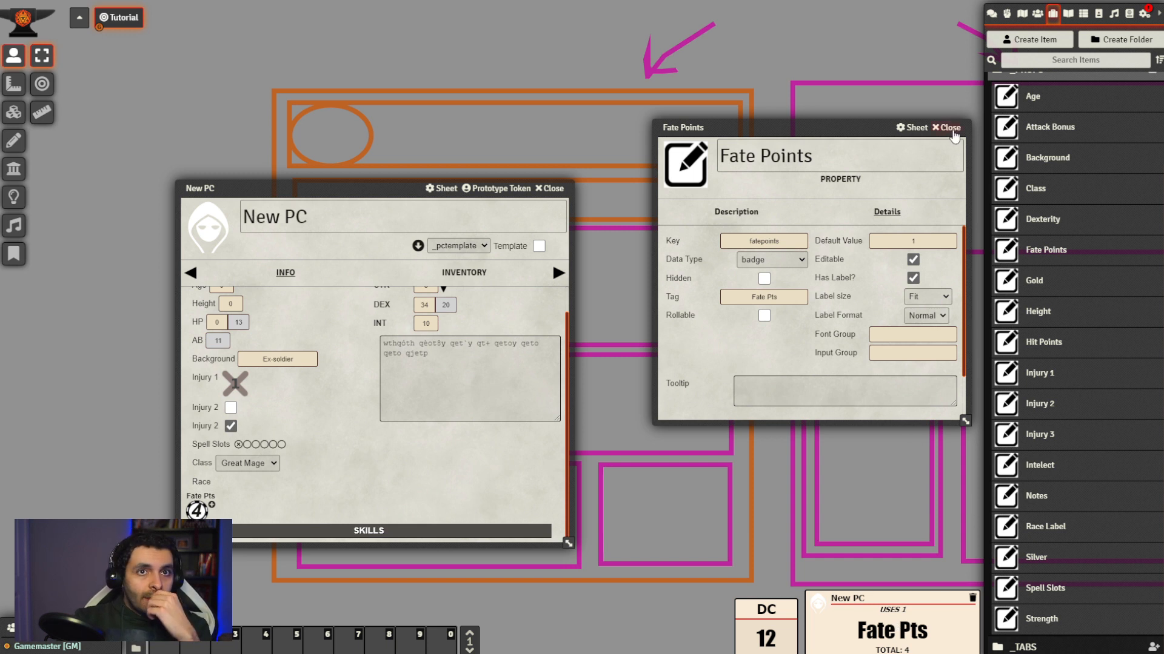
left_click(949, 128)
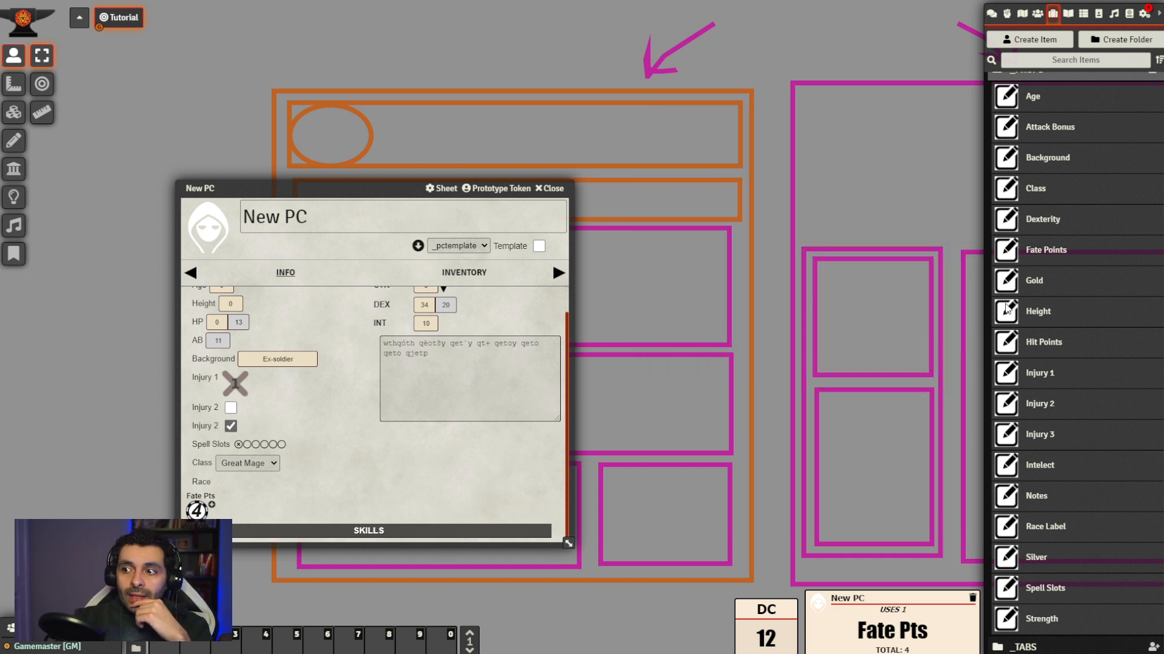
left_click_drag(377, 187, 474, 155)
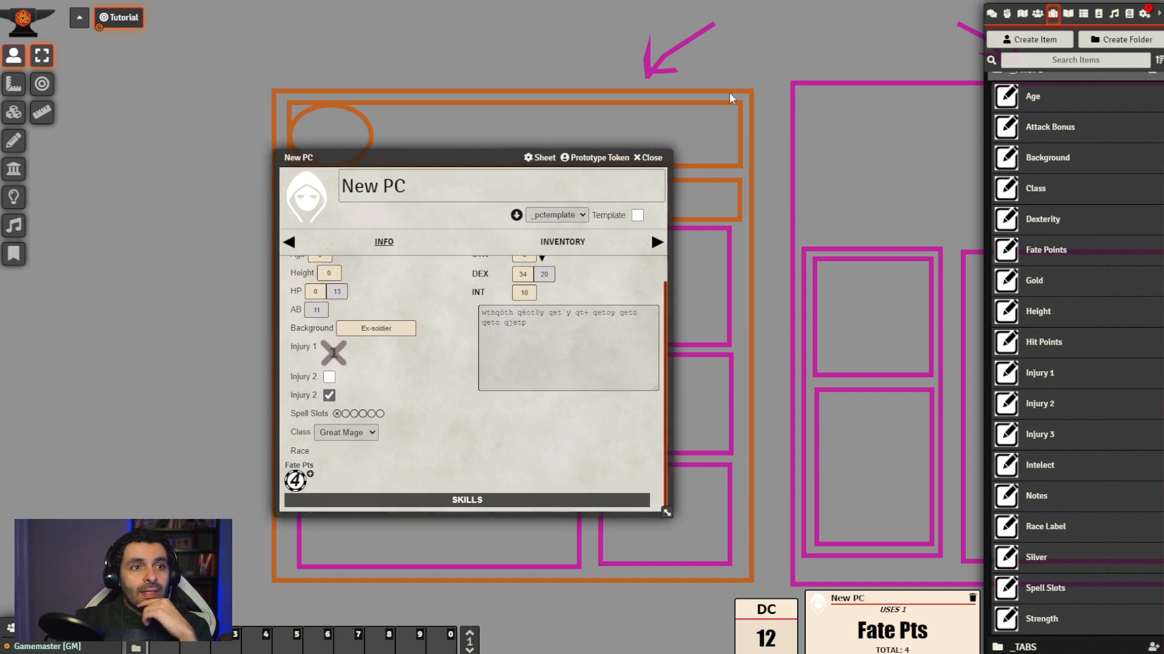
left_click(1067, 15)
left_click(1052, 13)
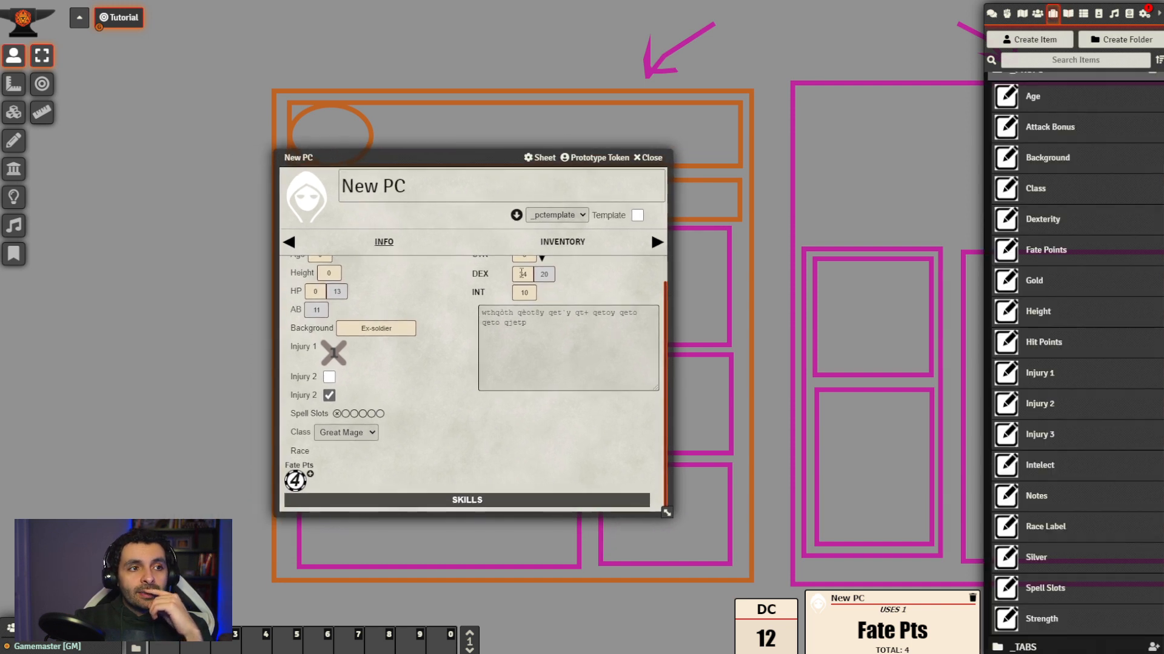
scroll(515, 406, "up", 1)
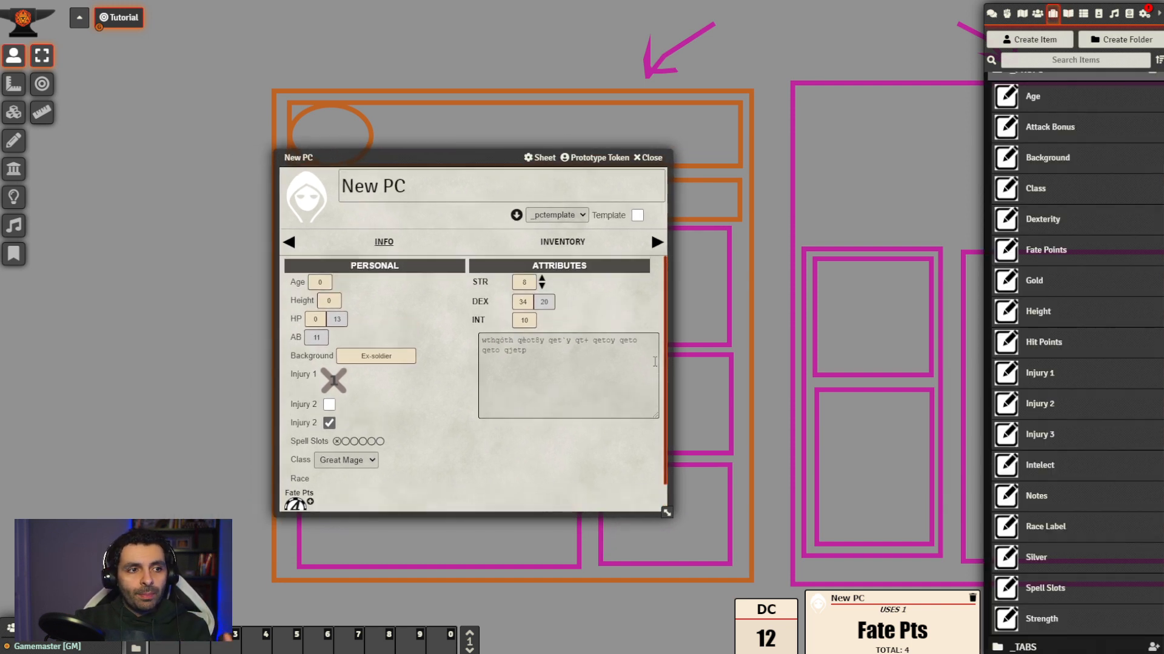
left_click_drag(666, 407, 665, 428)
scroll(444, 313, "up", 1)
Open the Personal Info Panel beside the New PC sheet and remove the Age property from it
left_click_drag(432, 153, 332, 116)
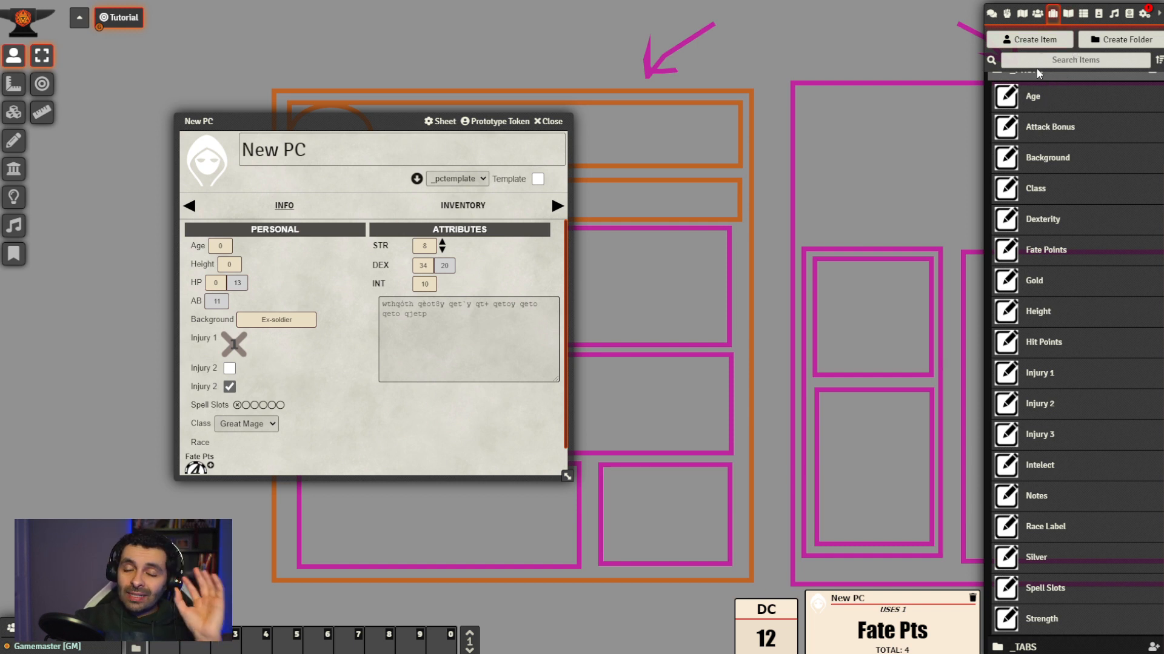
scroll(1079, 303, "up", 2)
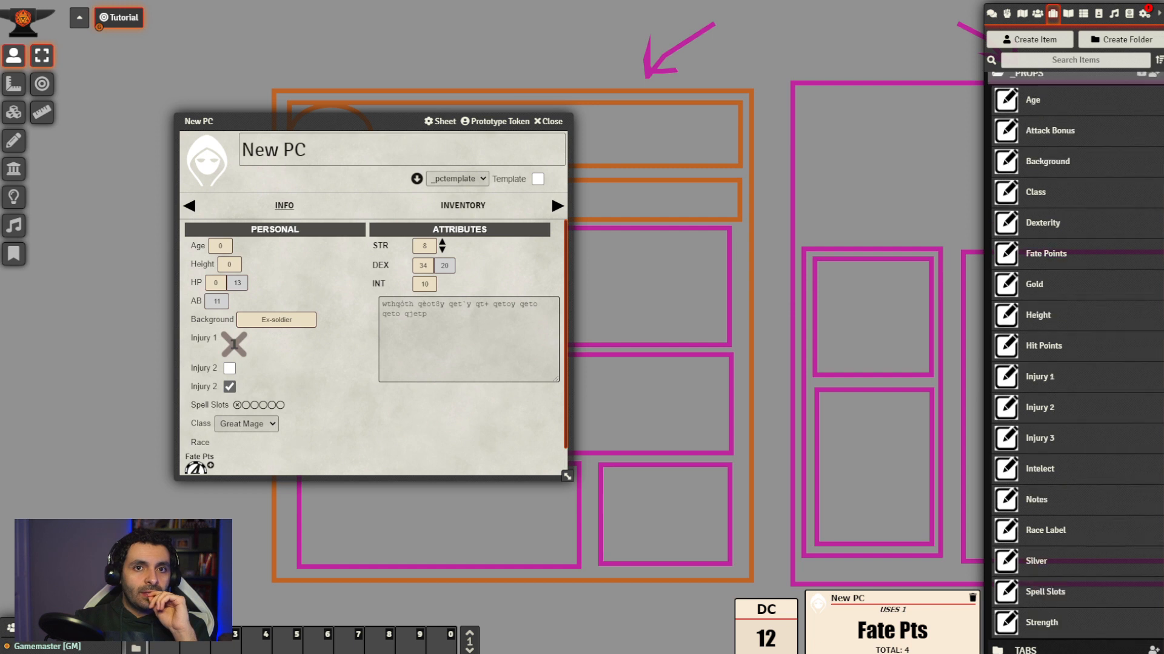
left_click(1082, 122)
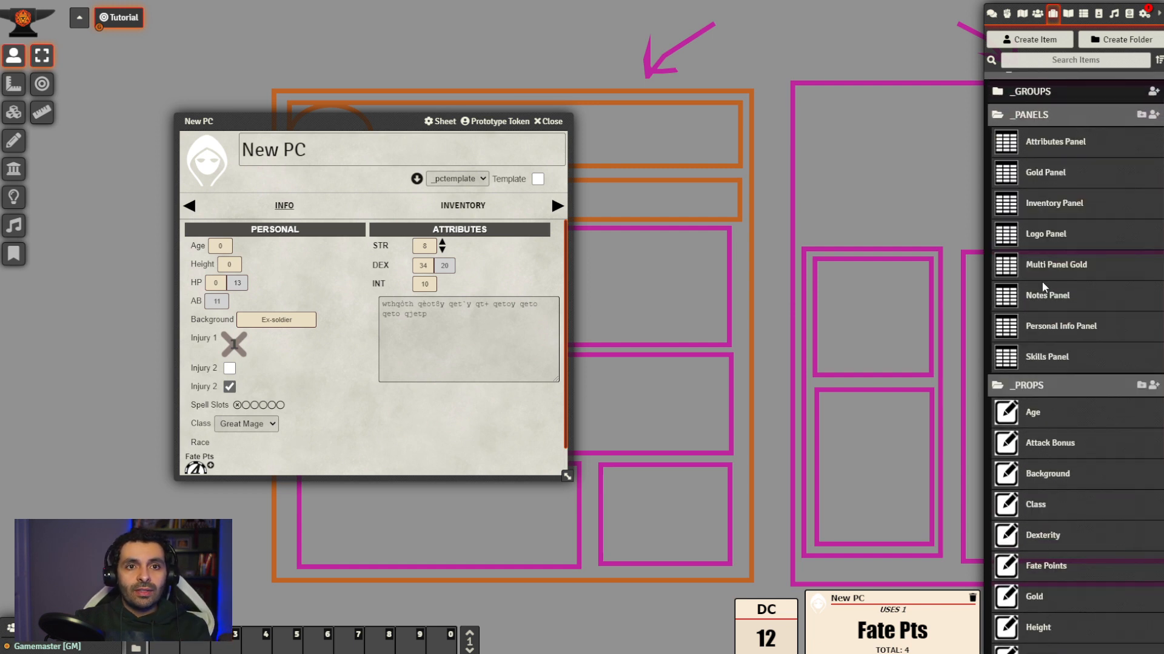
left_click(1046, 327)
left_click_drag(525, 187, 673, 120)
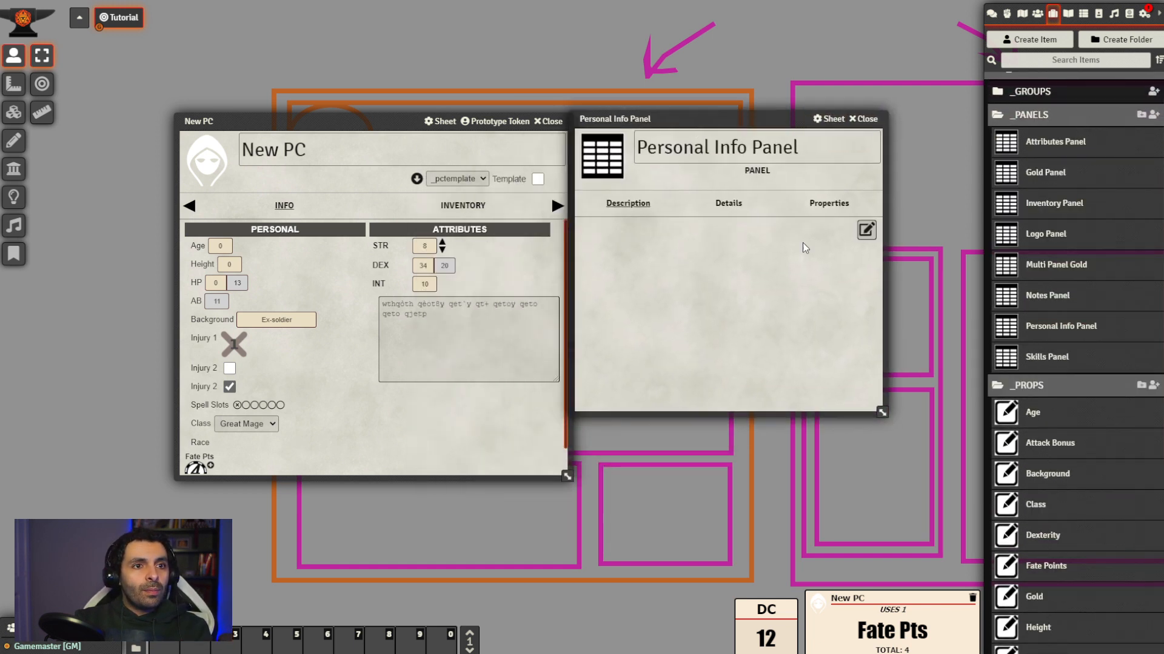
left_click(829, 203)
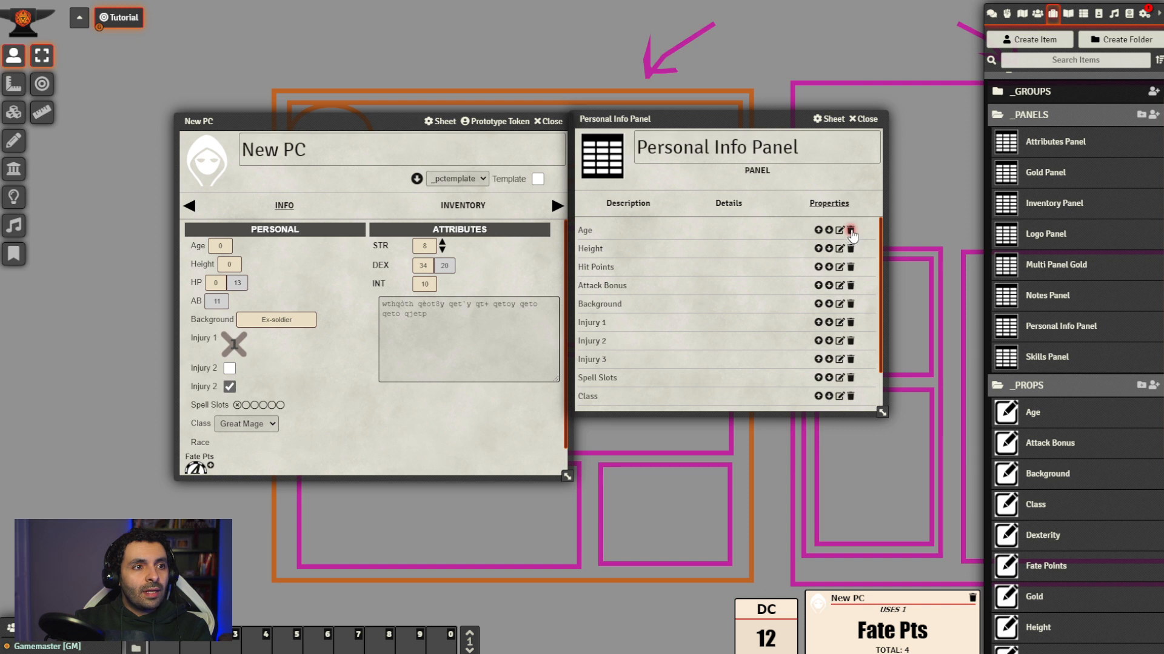
left_click(850, 231)
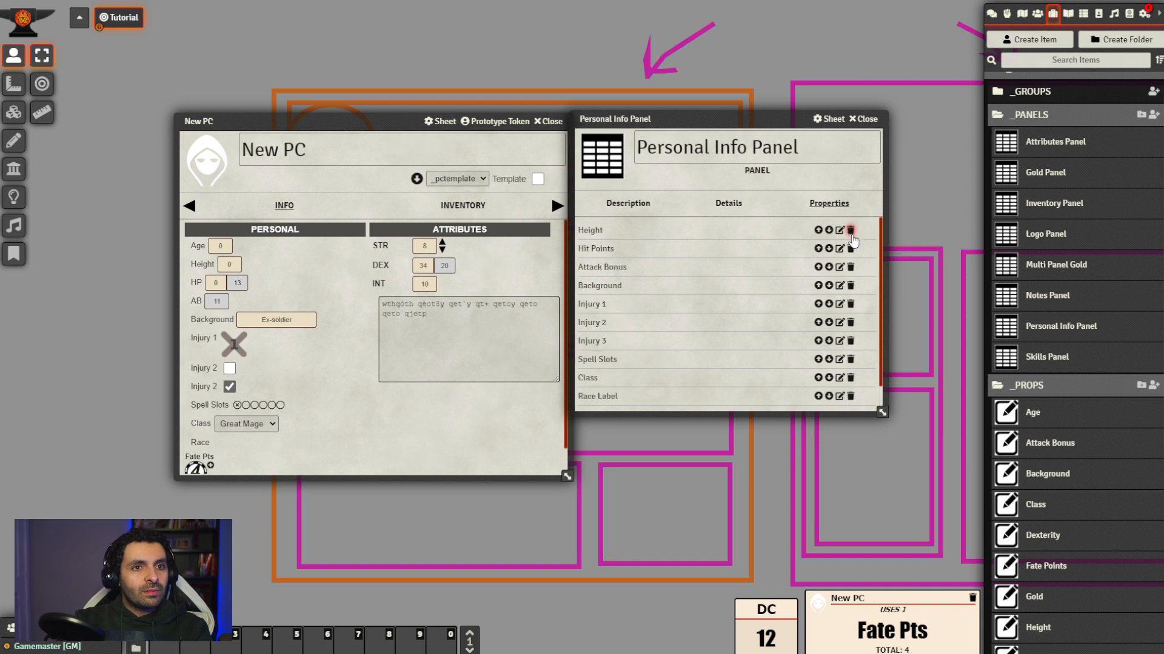
Remove Height, all three Injury properties, Spell Slots, Class, Fate Points and Background from the Personal Info Panel
left_click(851, 231)
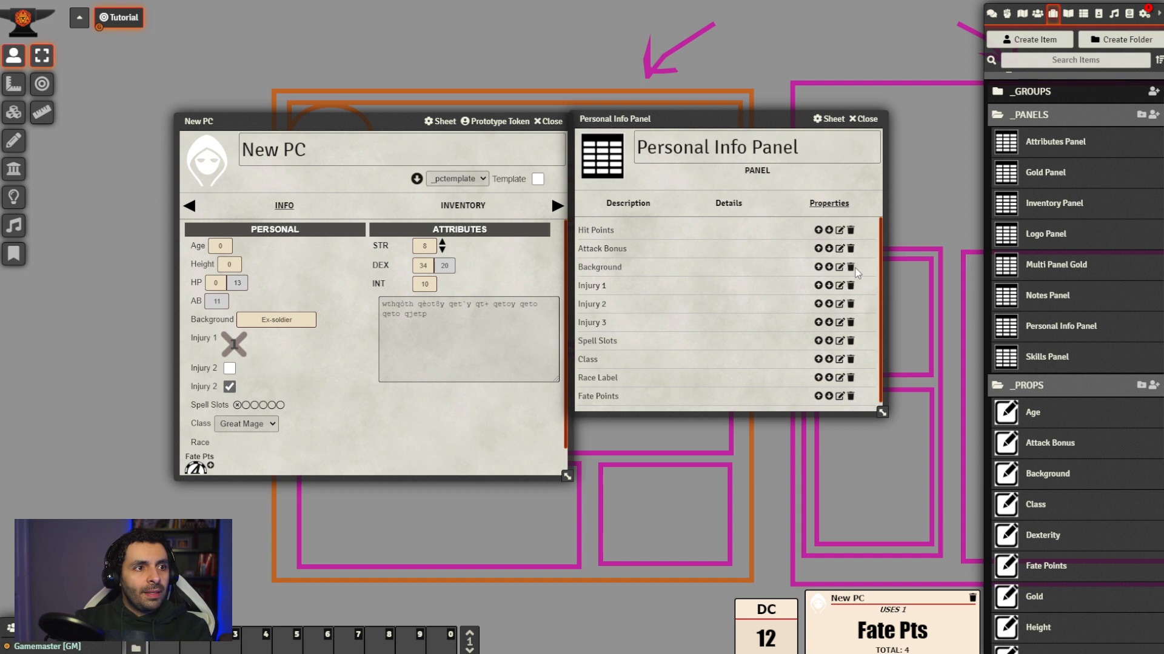
left_click(851, 286)
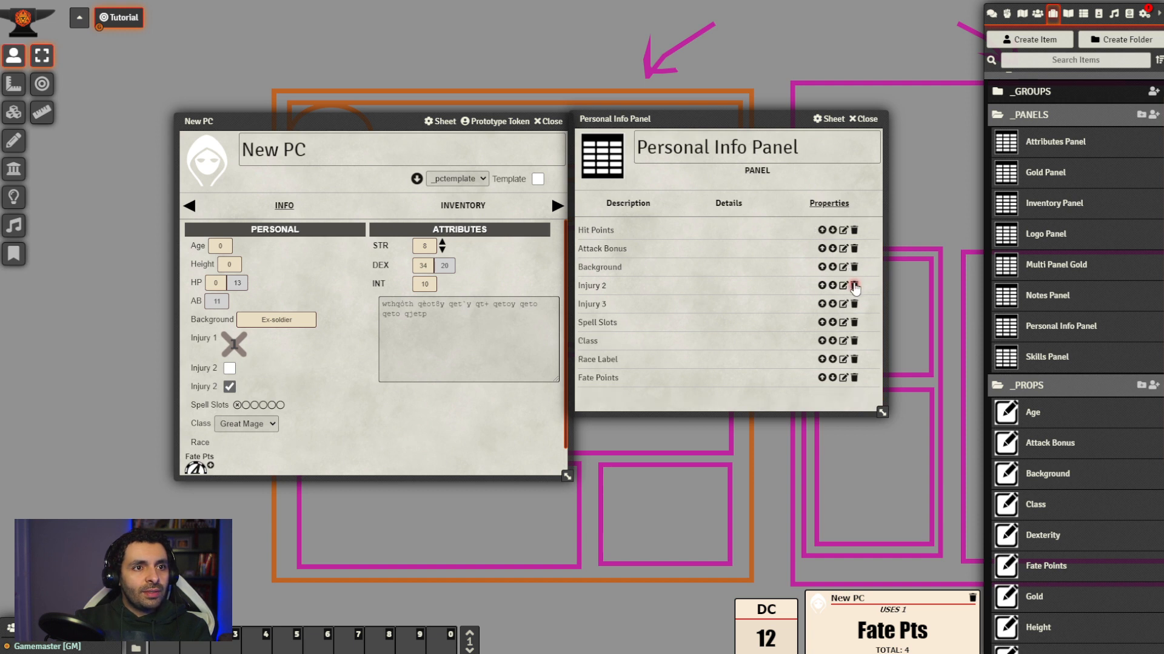
left_click(854, 286)
left_click(855, 286)
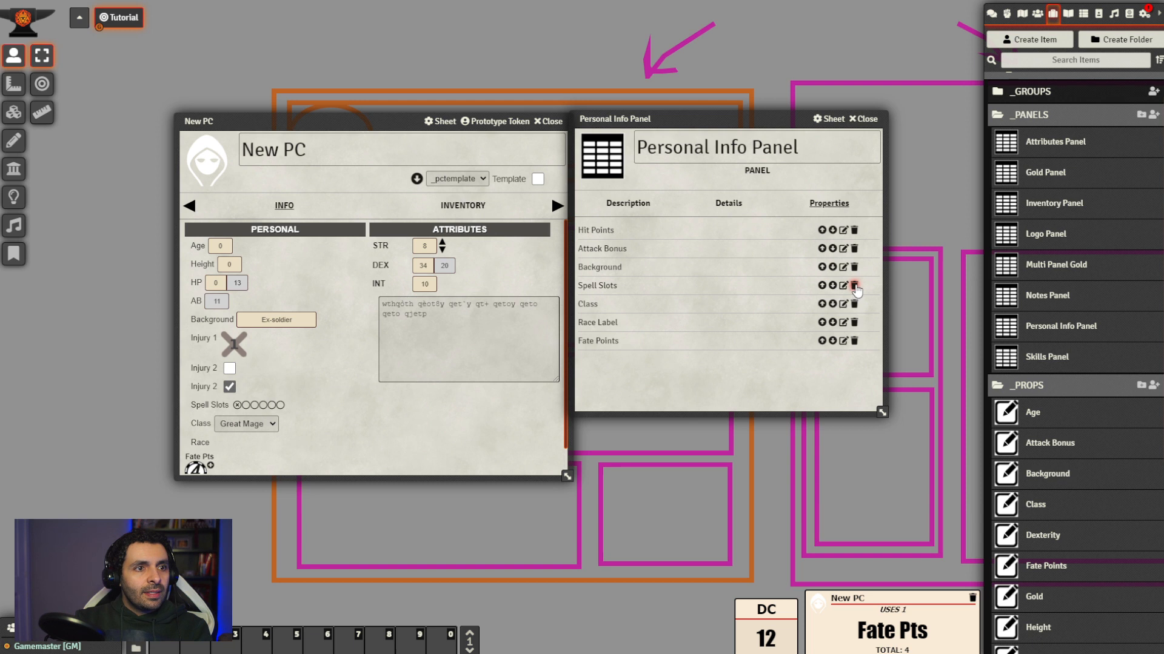
left_click(855, 287)
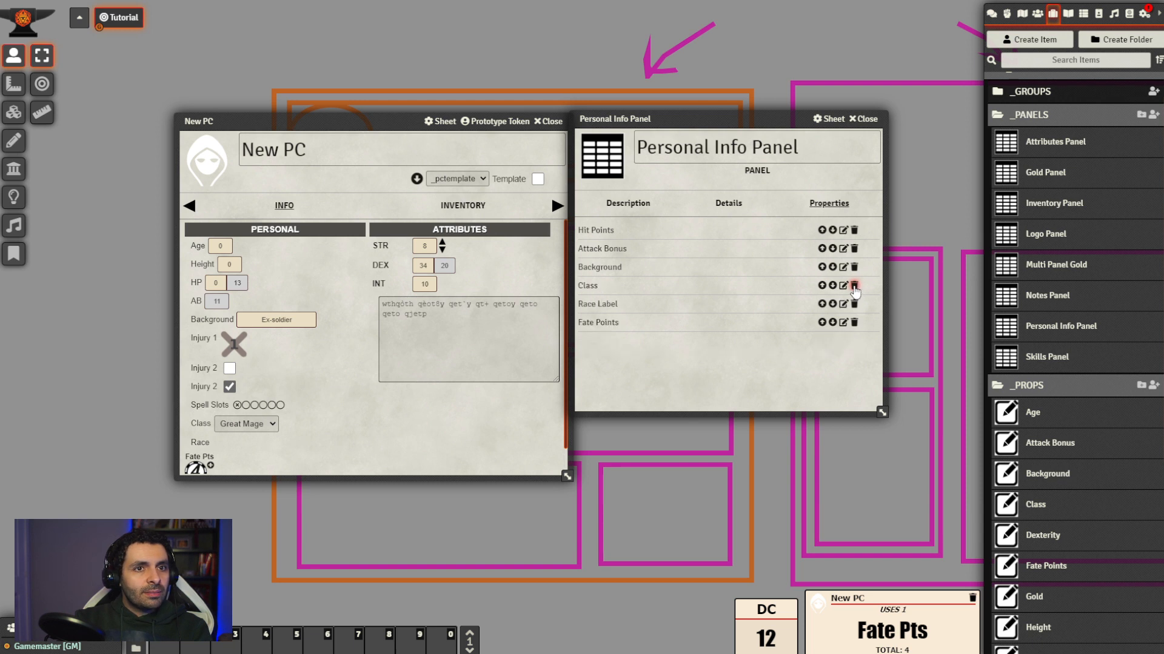
left_click(854, 286)
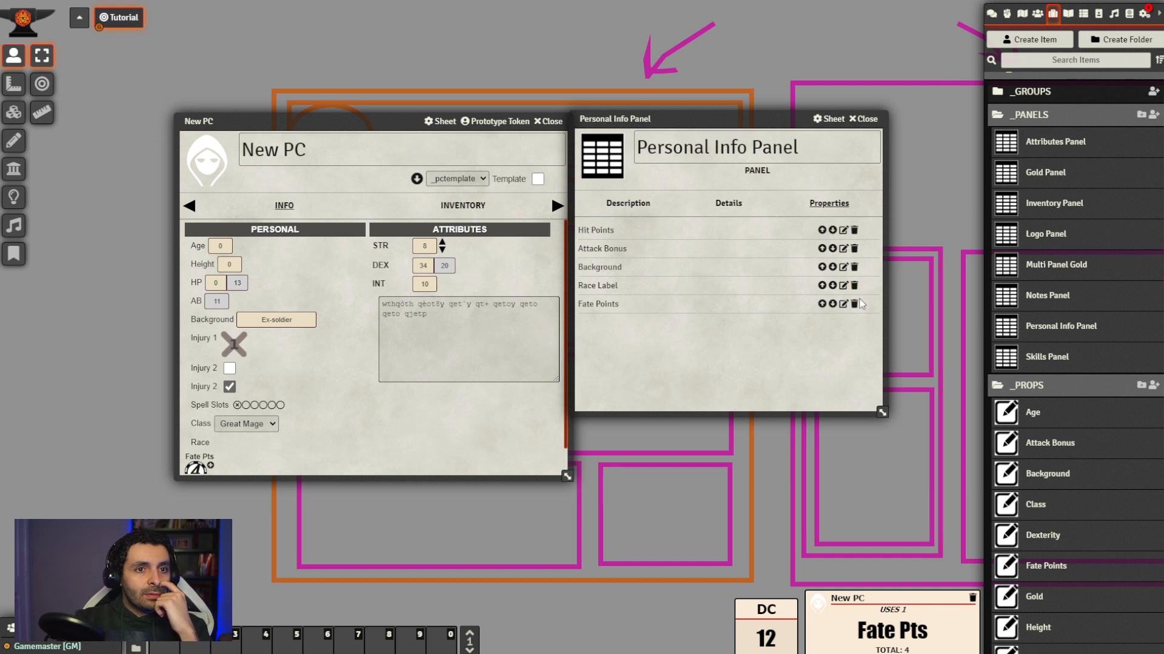
left_click(855, 303)
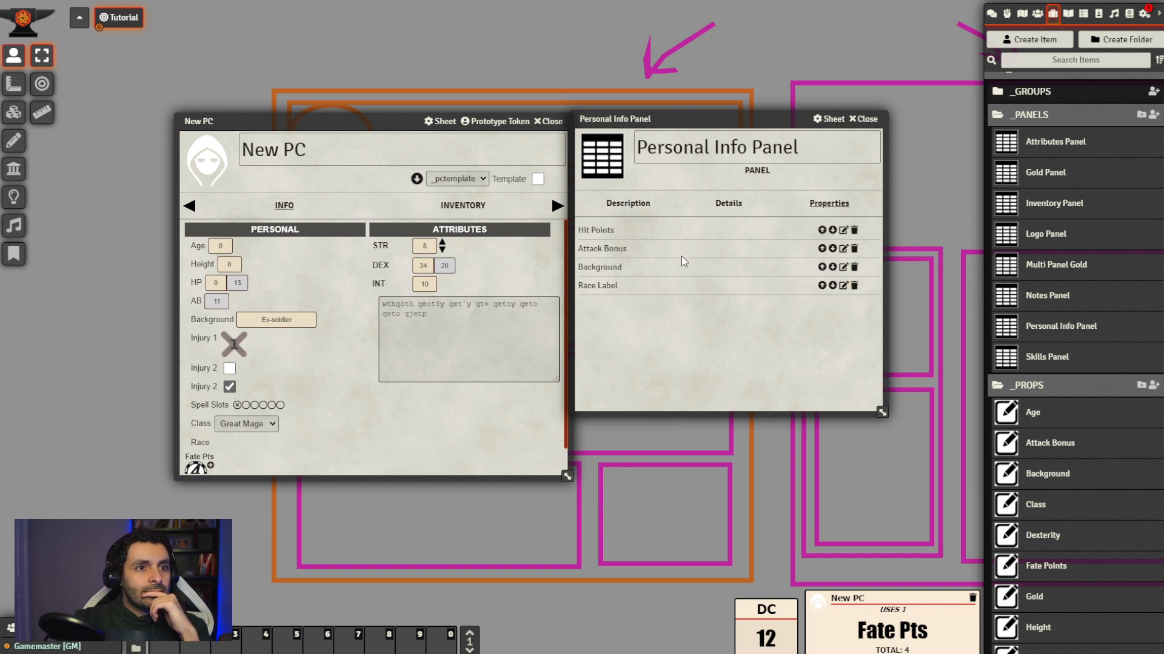
left_click(855, 268)
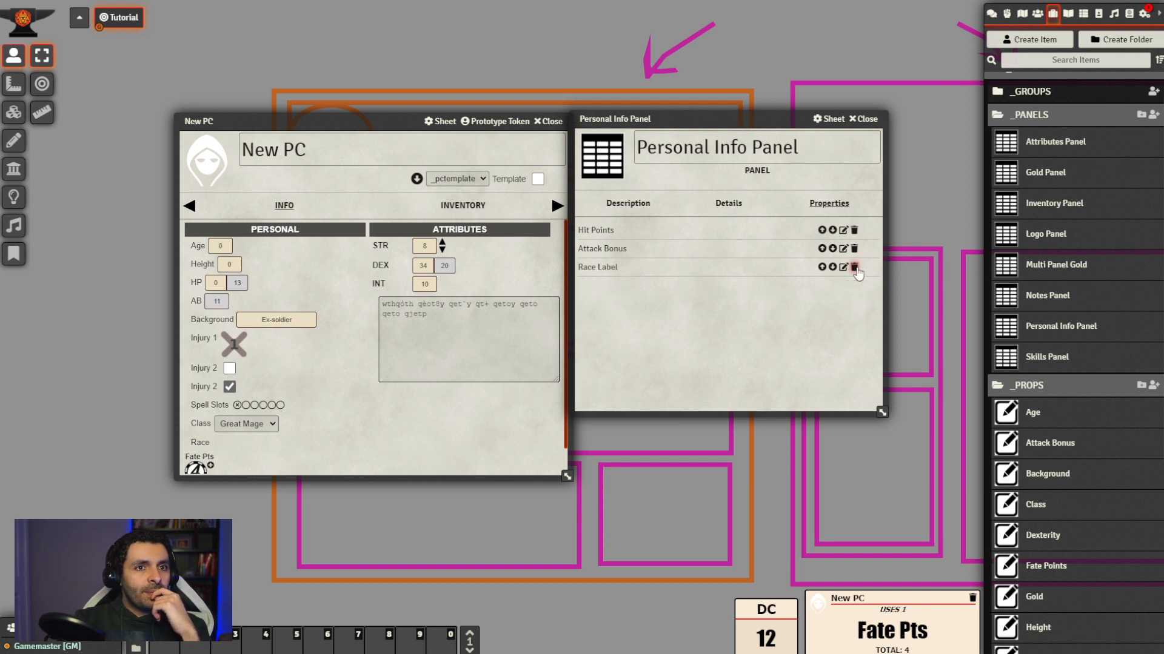
Set the Personal Info Panel to 2 columns in its details and close the panel
left_click(728, 203)
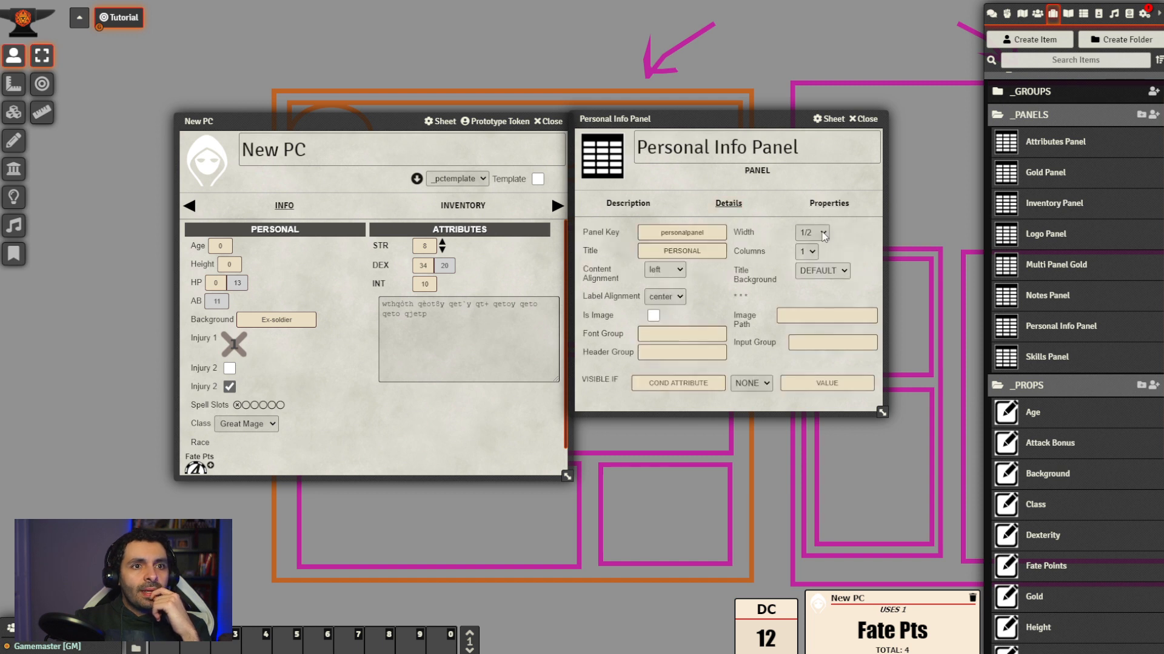
left_click(813, 252)
left_click(806, 279)
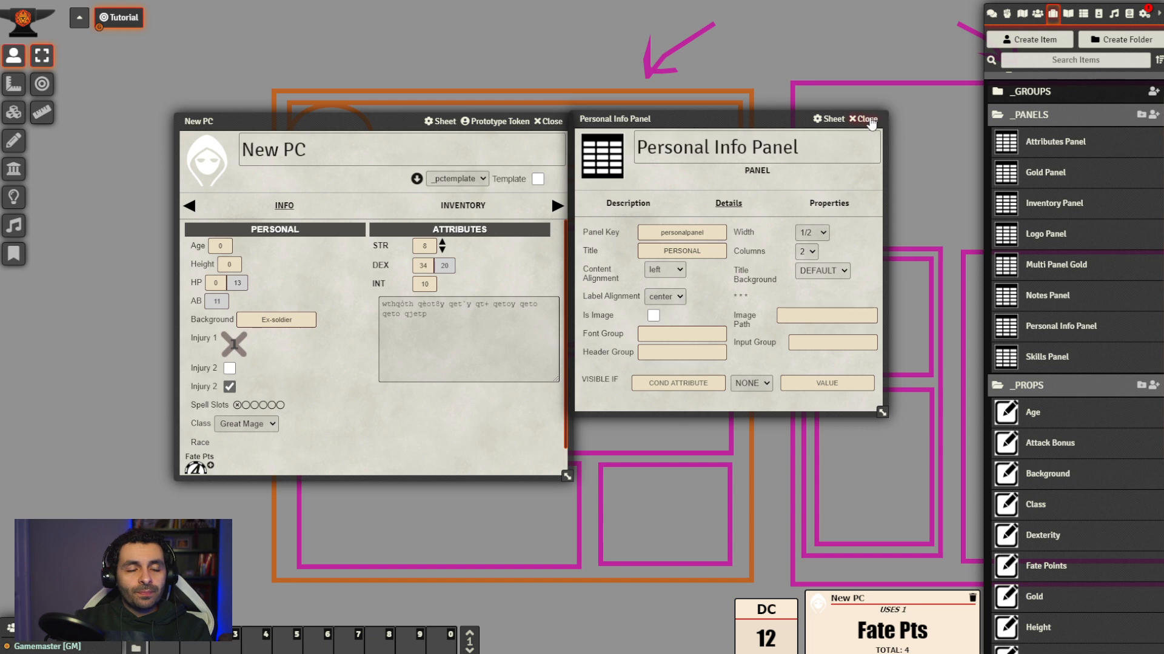
left_click(869, 120)
Open the _pctemplate actor, rebuild its sheet and reload the world
left_click(1038, 13)
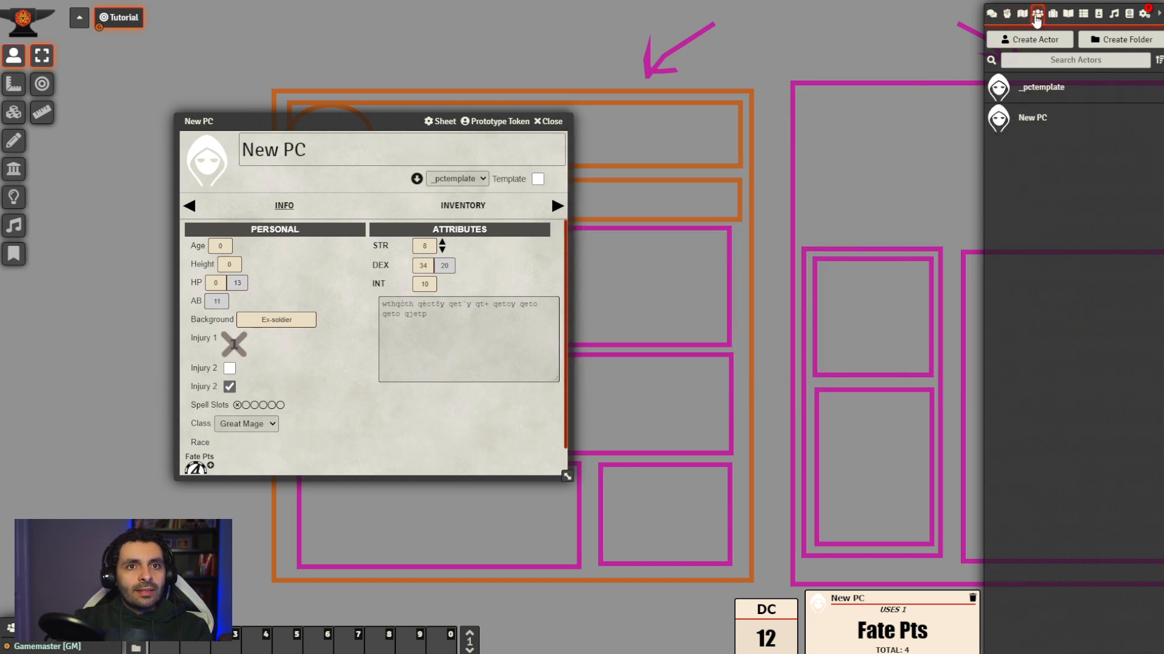
left_click(1037, 87)
left_click(742, 214)
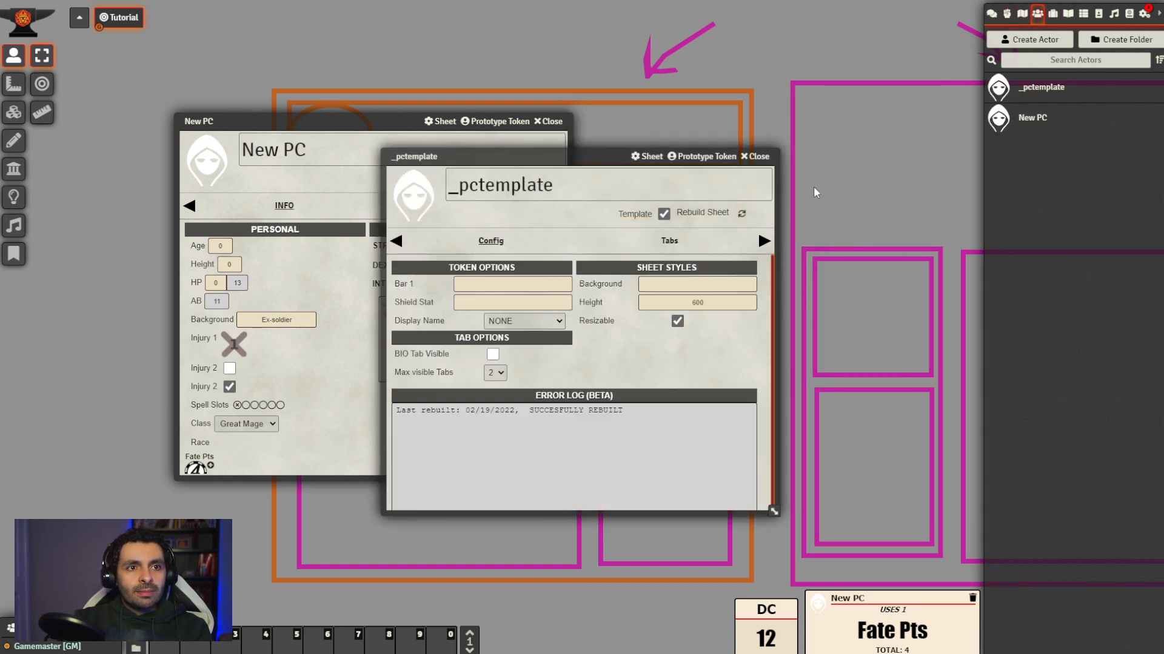
key("F5")
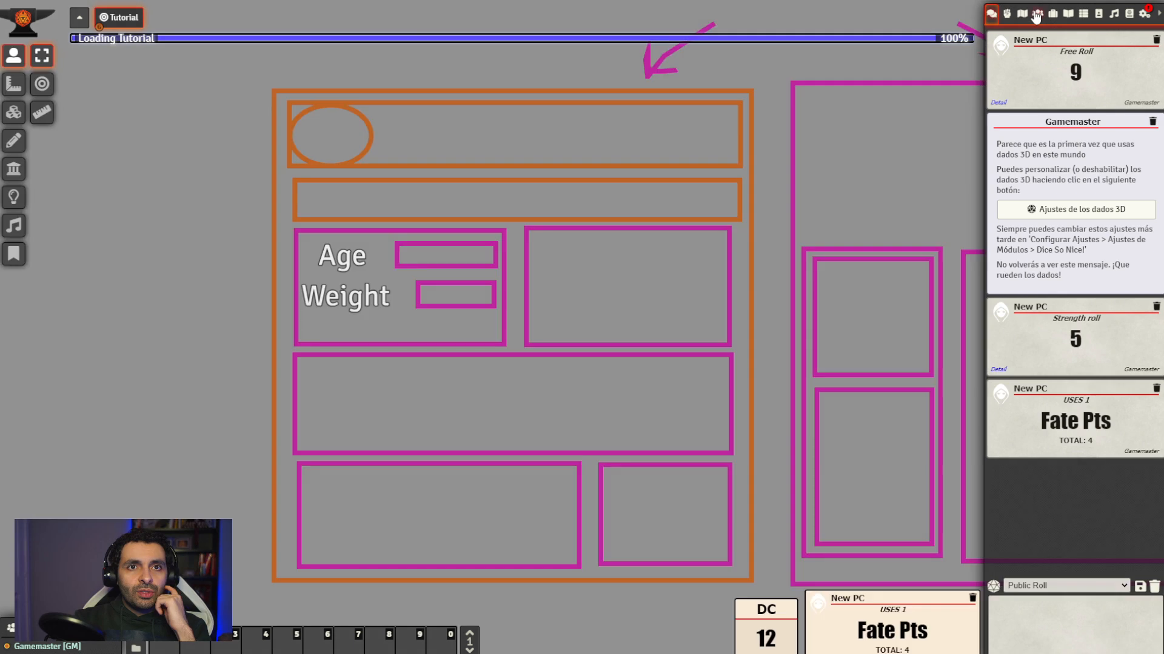
Reopen the New PC actor sheet and move it aside to make room for another window
left_click(1037, 14)
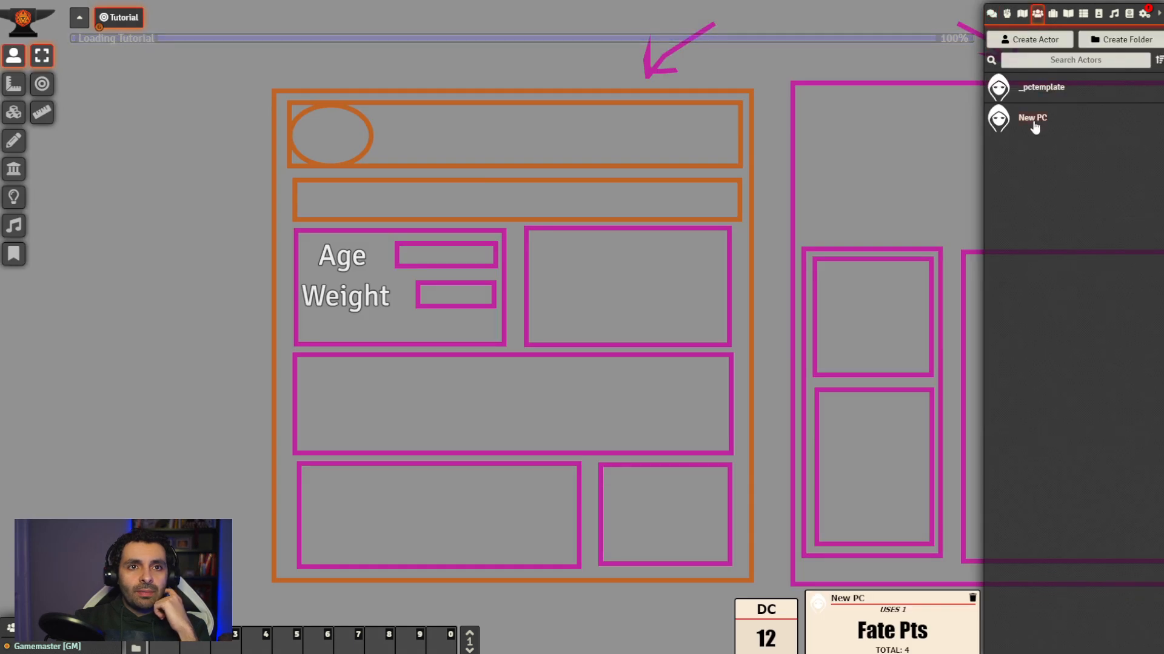
left_click(1032, 119)
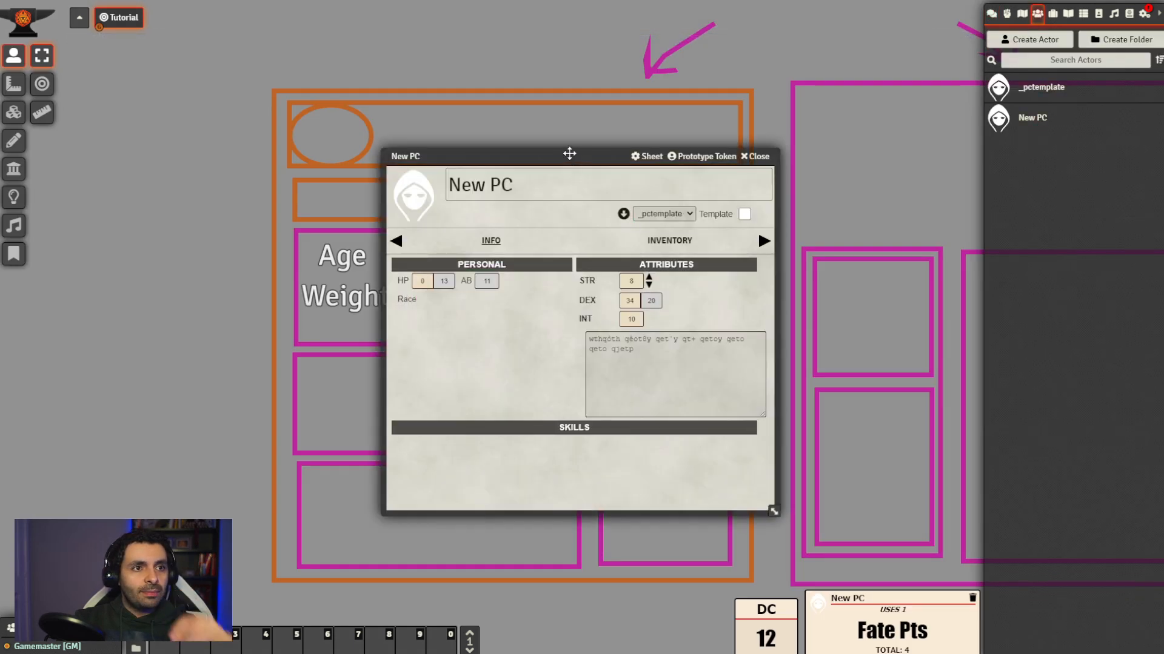
left_click_drag(569, 156, 311, 147)
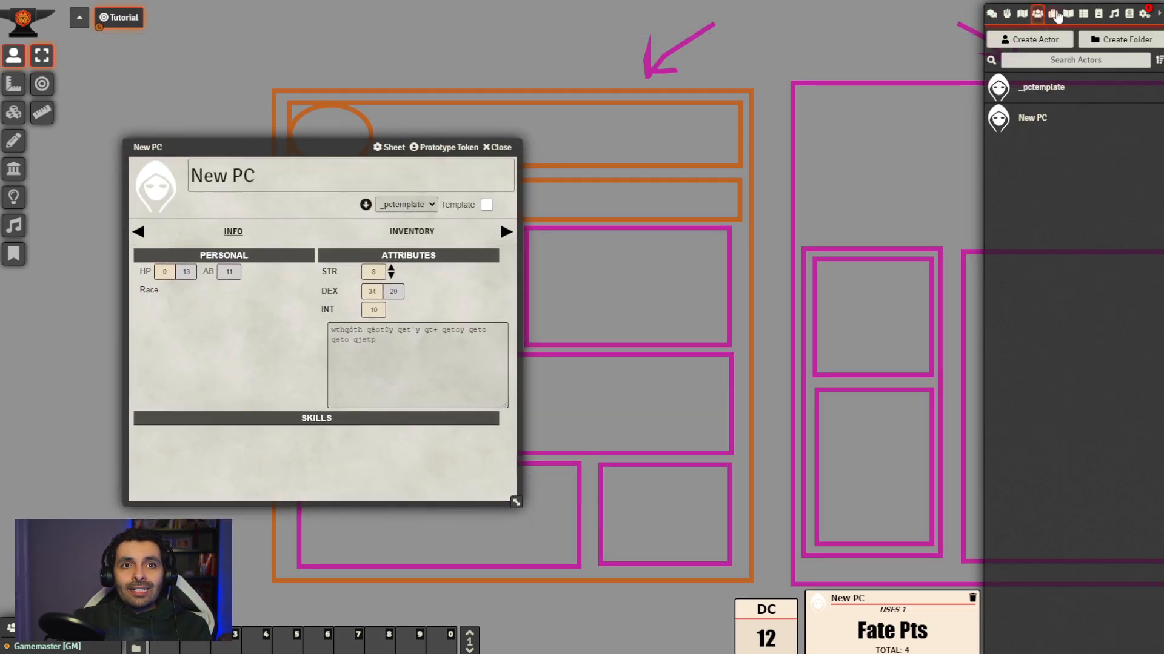
Open the Attack Bonus property from the _PROPS folder and examine its detail settings, then close it
left_click(1053, 15)
left_click(1050, 114)
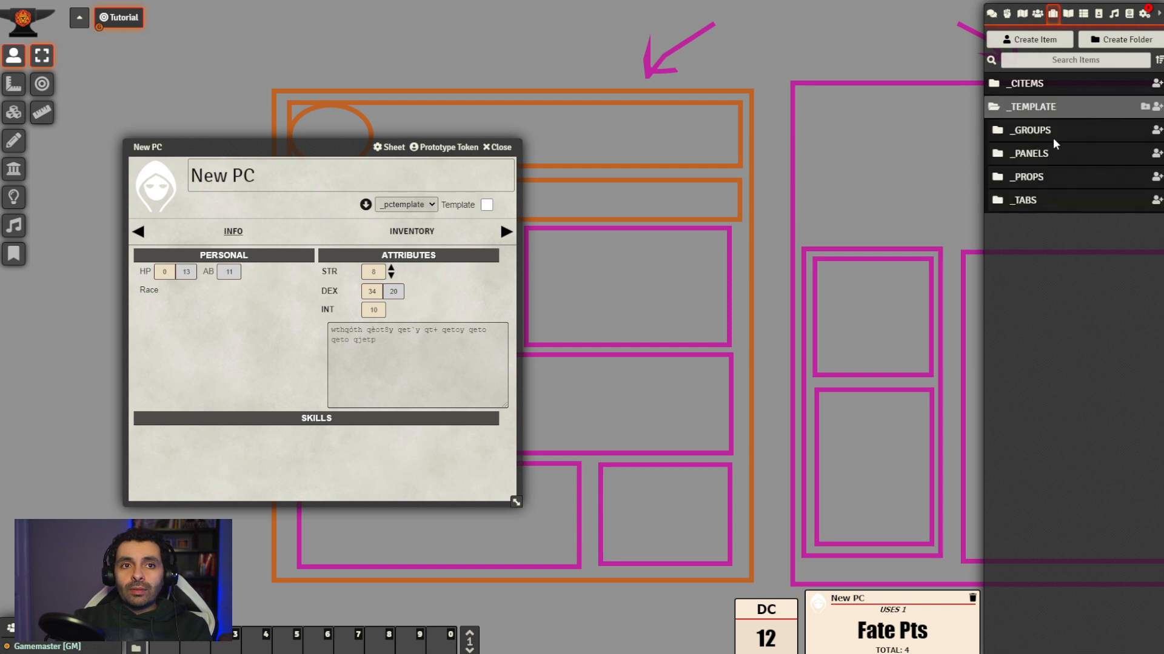
left_click(1029, 178)
left_click(1042, 238)
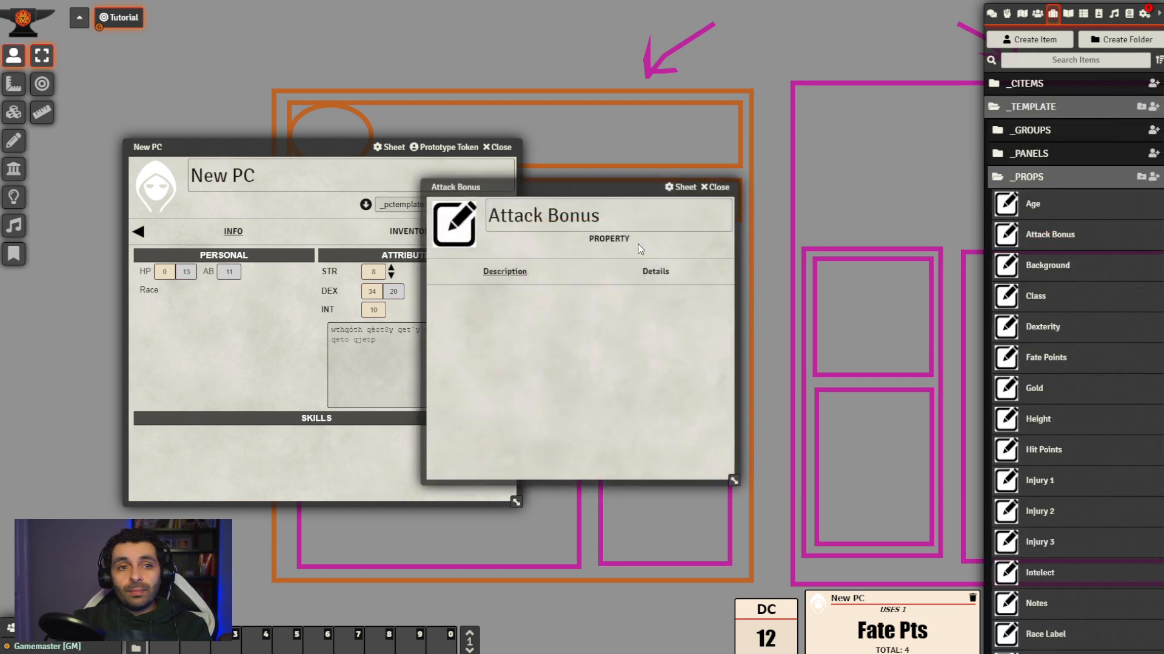
left_click(656, 271)
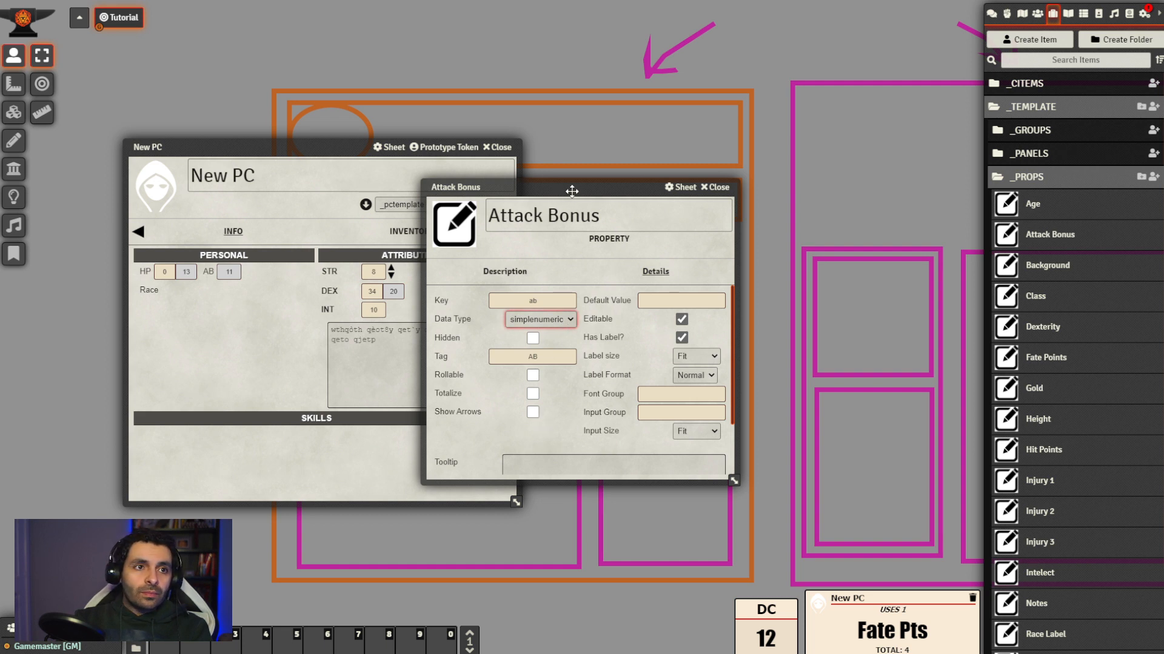
left_click_drag(572, 188, 745, 169)
left_click(889, 169)
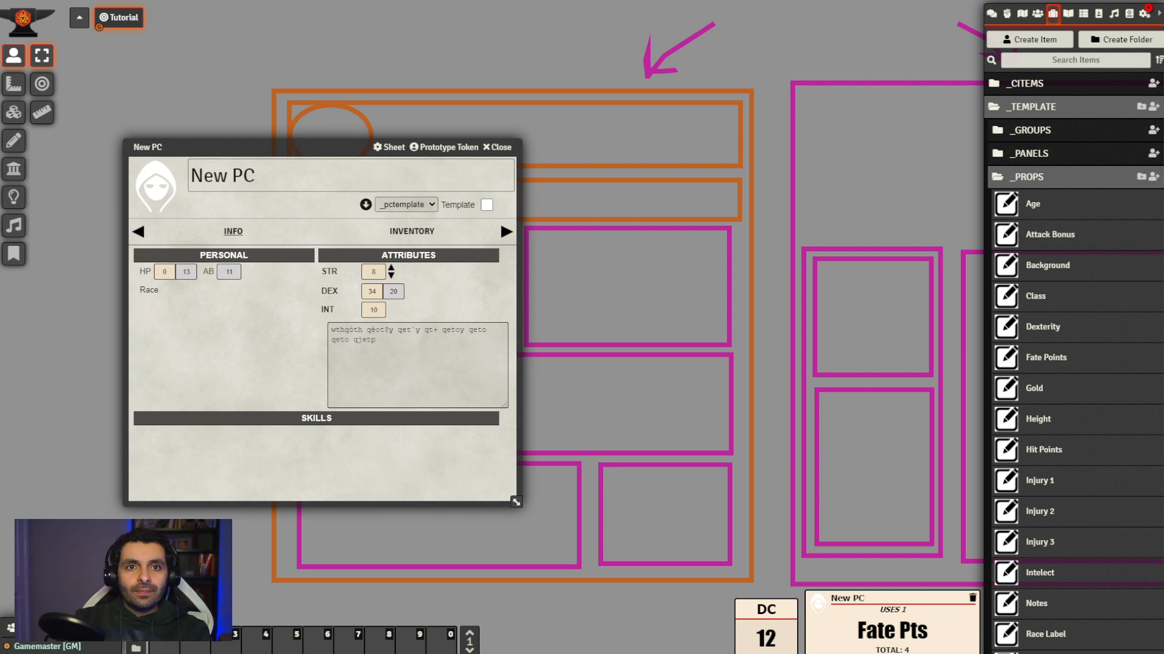
Create a new property item named Skills Table in the _PROPS folder
left_click(1153, 177)
left_click(927, 208)
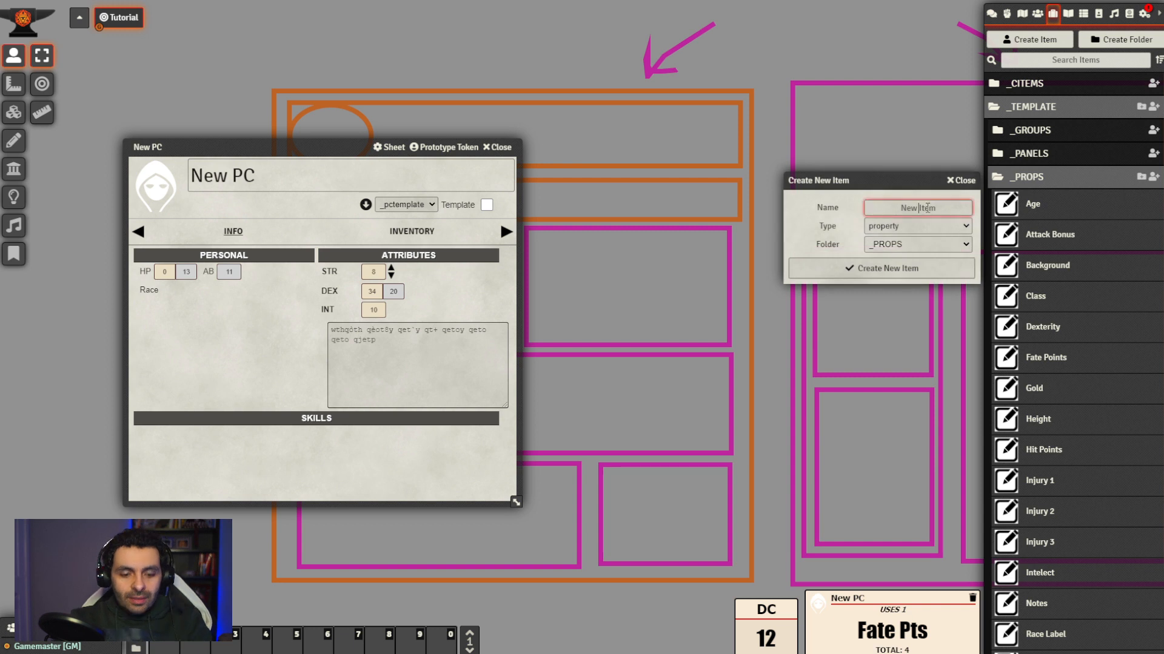
type("Skills Table")
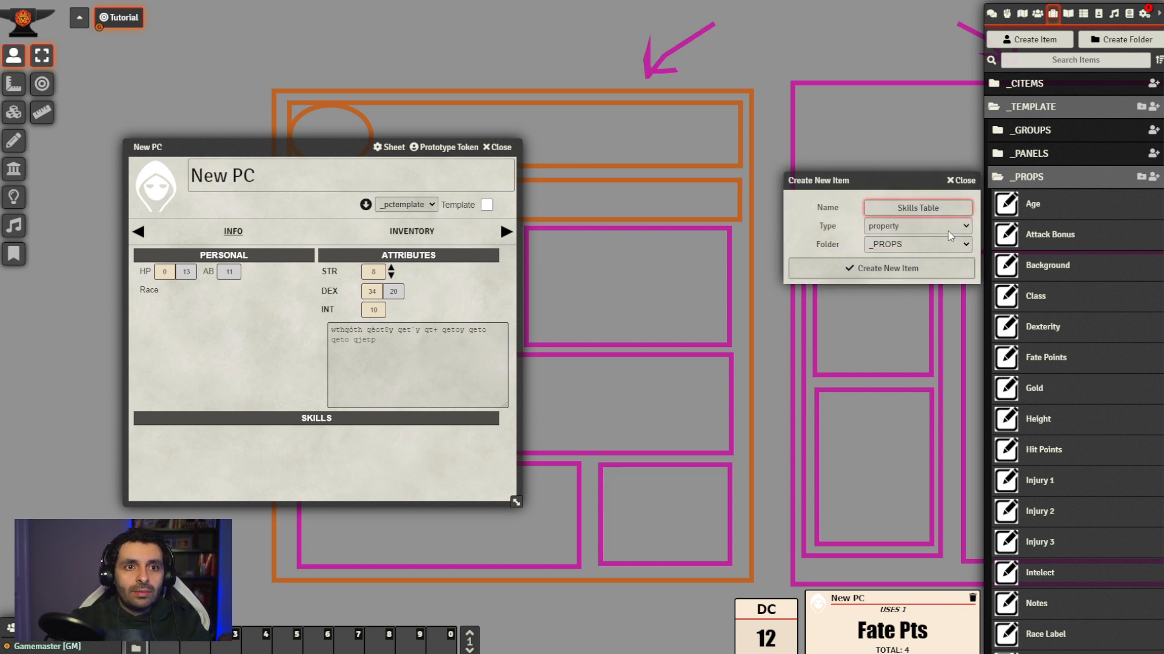
left_click(939, 276)
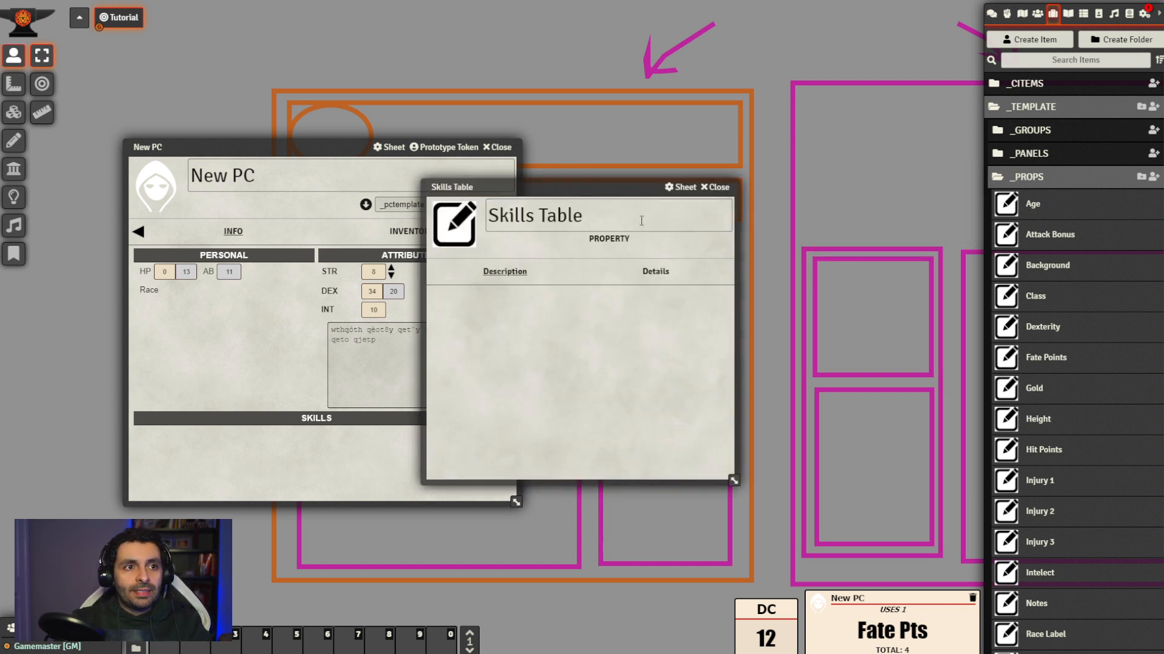
Place the Skills Table property beside the New PC sheet and set its data type to table and its key to skilltable
left_click_drag(619, 185, 798, 139)
left_click(839, 220)
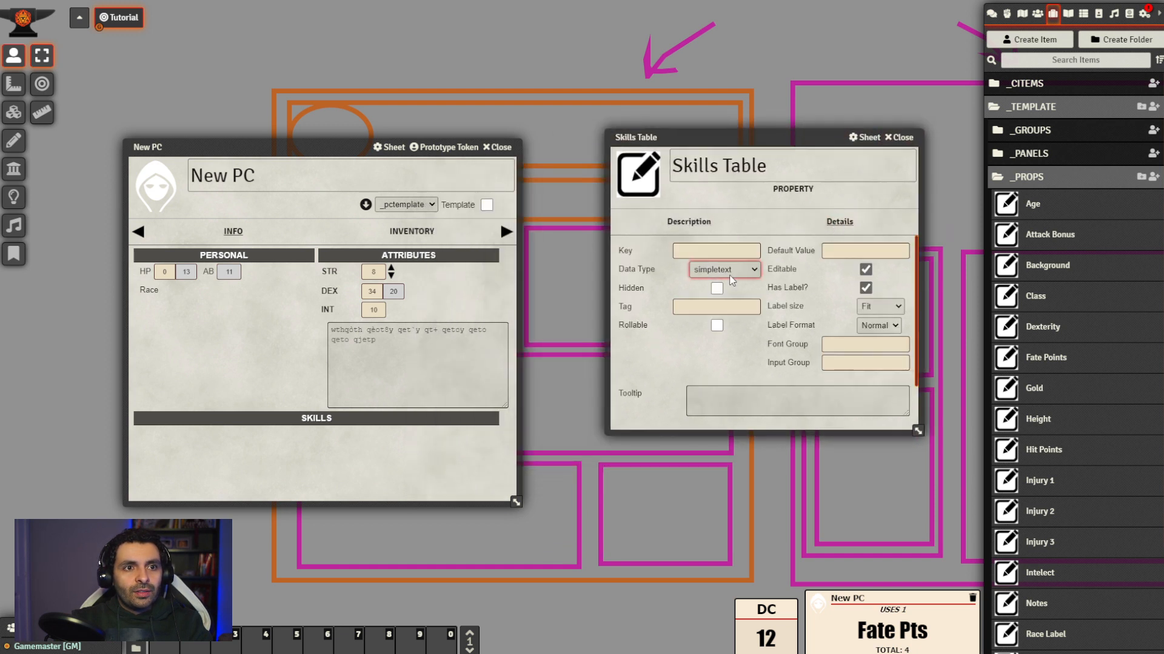
left_click(713, 361)
scroll(772, 332, "down", 3)
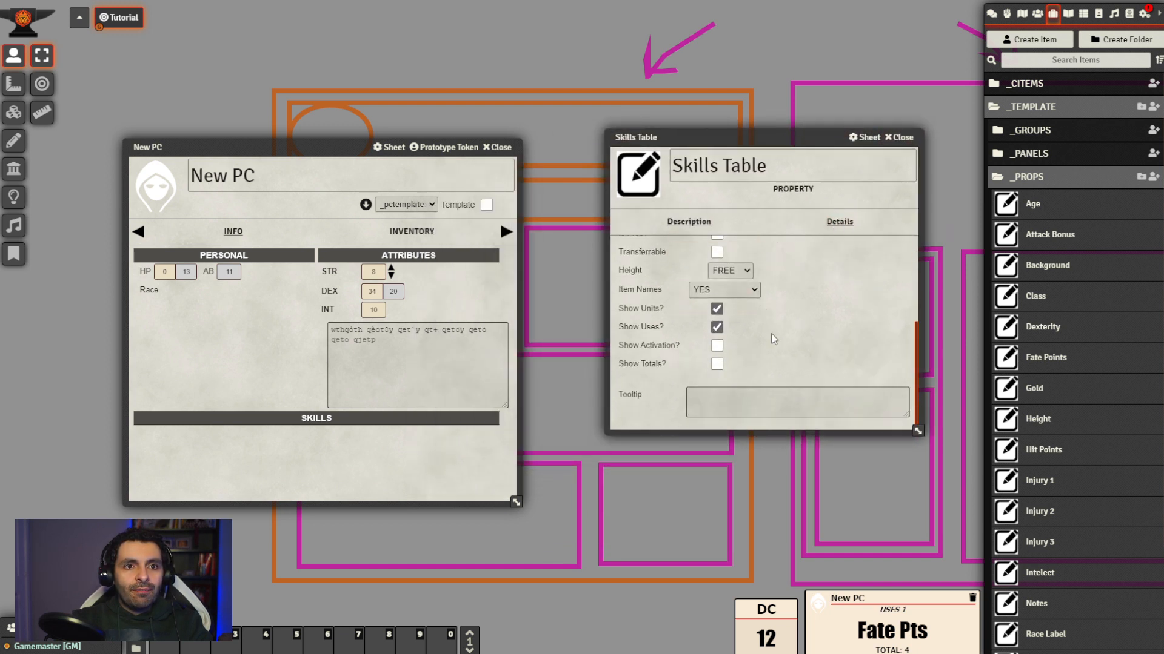
scroll(776, 351, "up", 3)
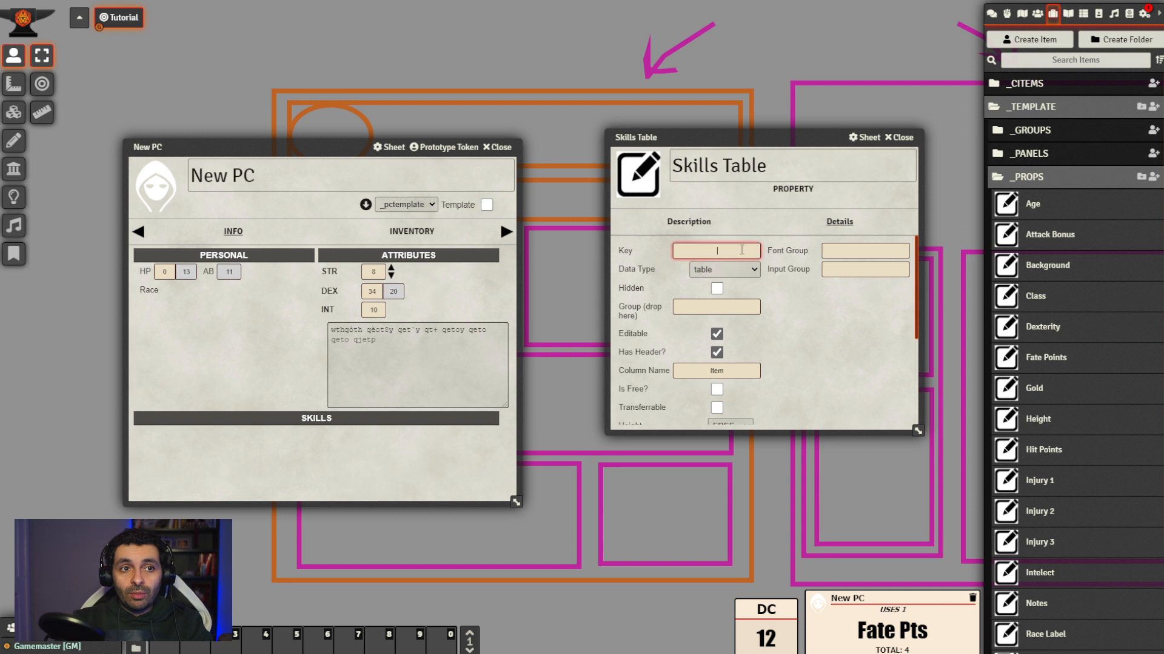
scroll(782, 333, "down", 3)
scroll(788, 318, "up", 1)
scroll(787, 327, "up", 2)
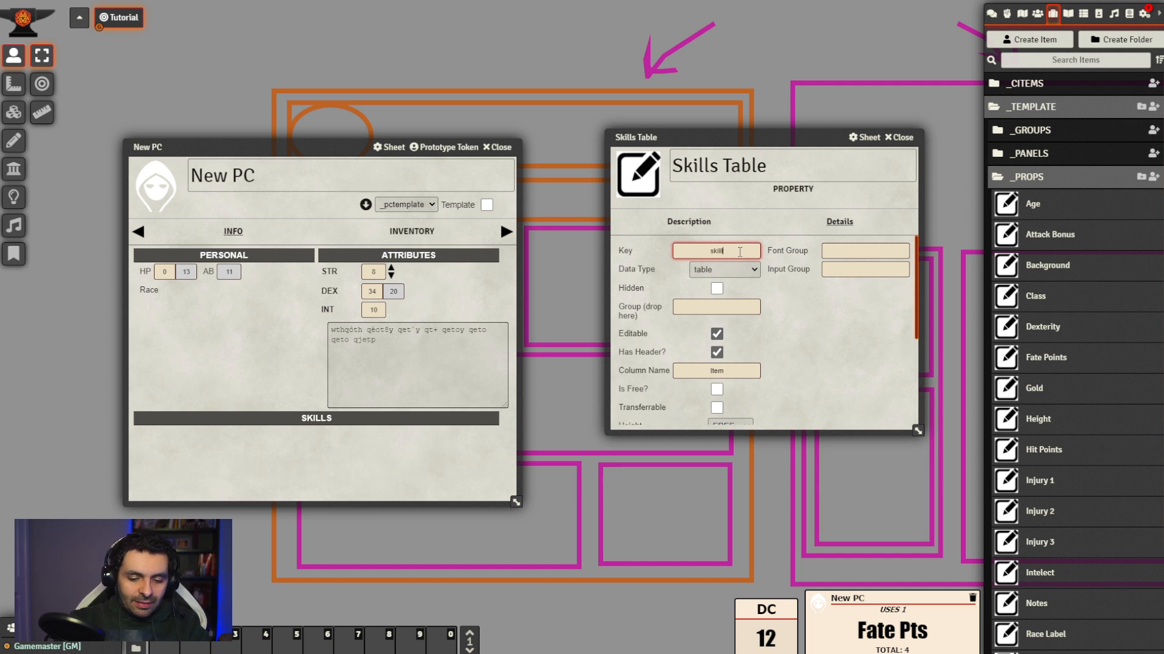
type("table")
left_click(788, 342)
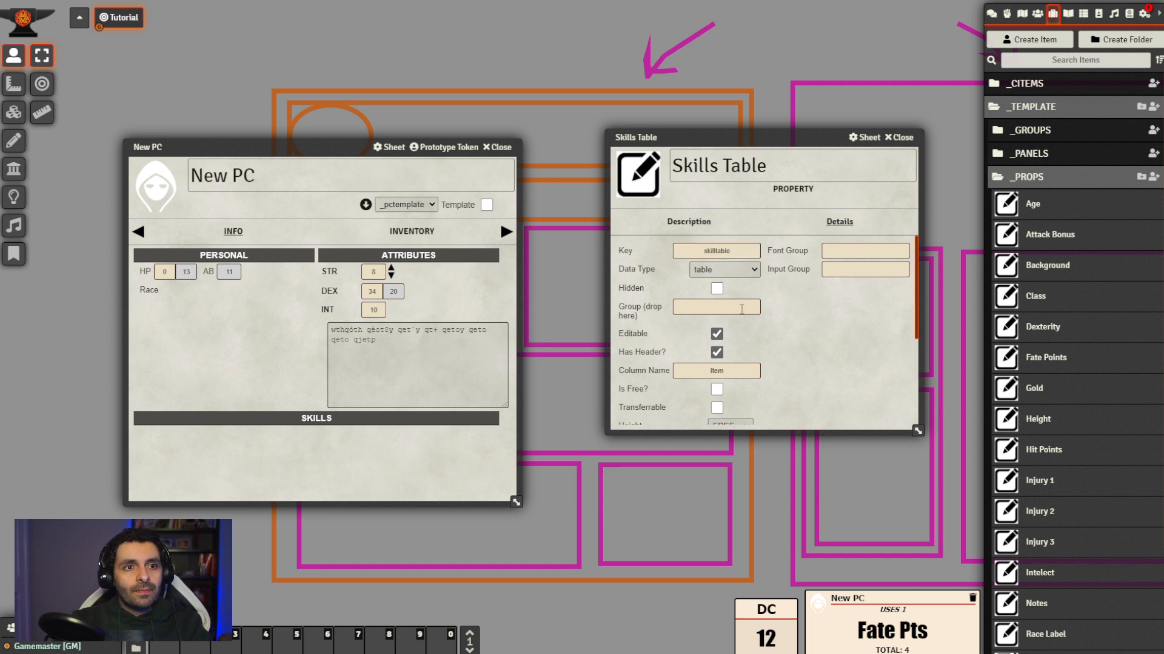
Check the Skills Table's group setting and rearrange its window and the New PC sheet to free up space
scroll(819, 330, "down", 1)
scroll(806, 321, "up", 1)
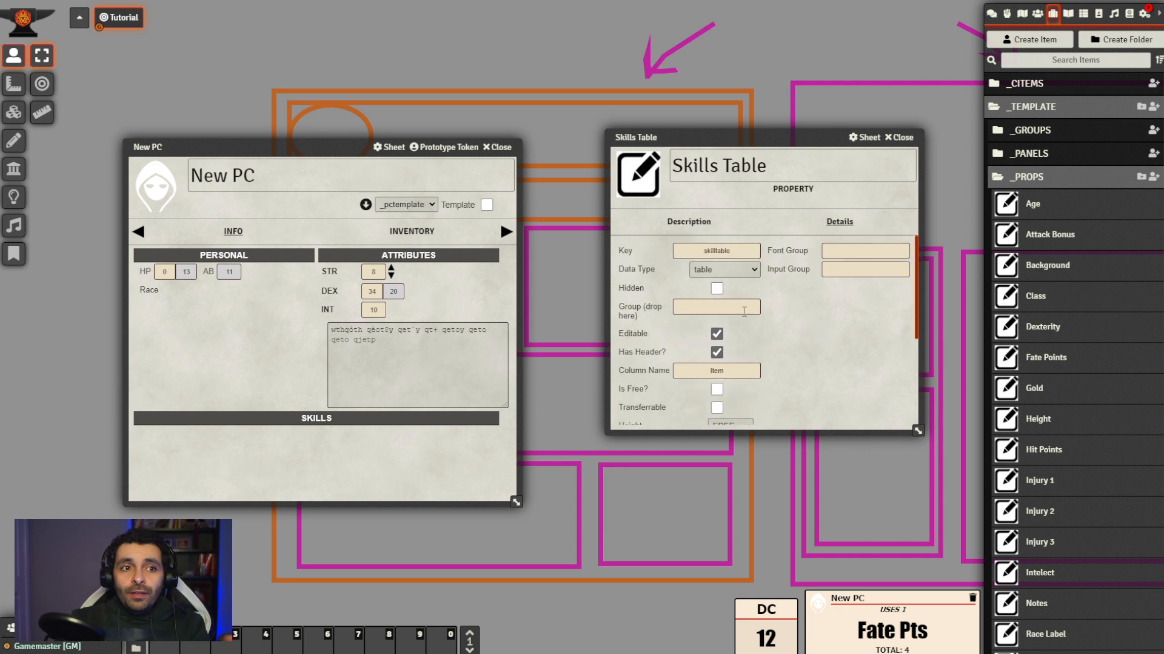
left_click(744, 310)
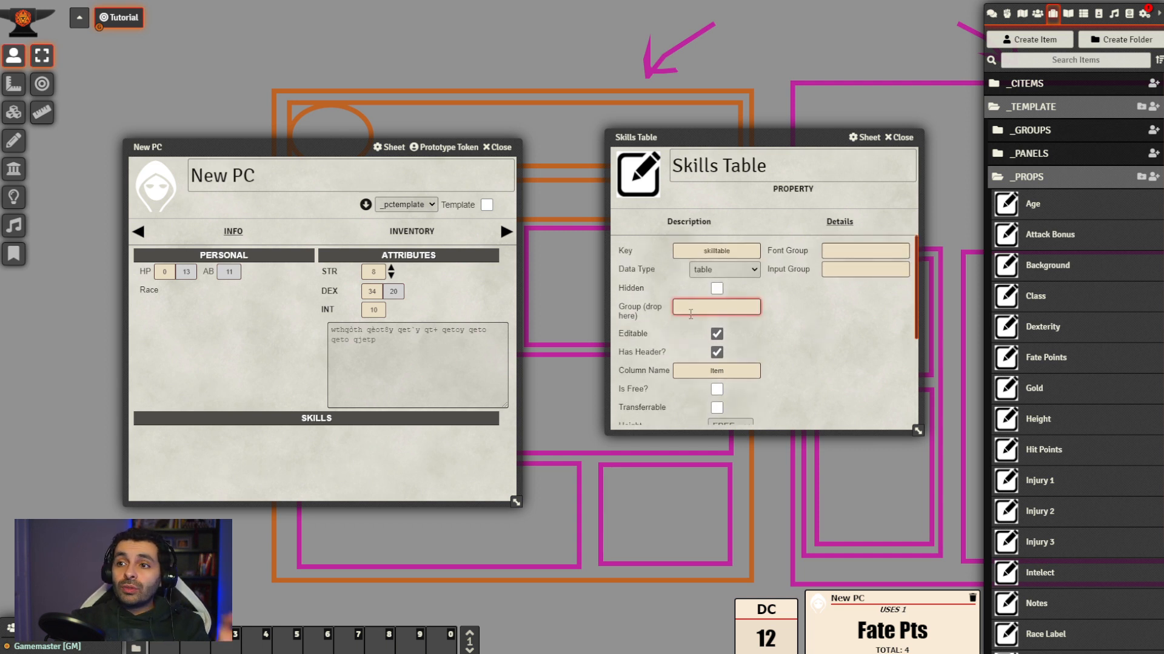
left_click_drag(740, 142, 695, 45)
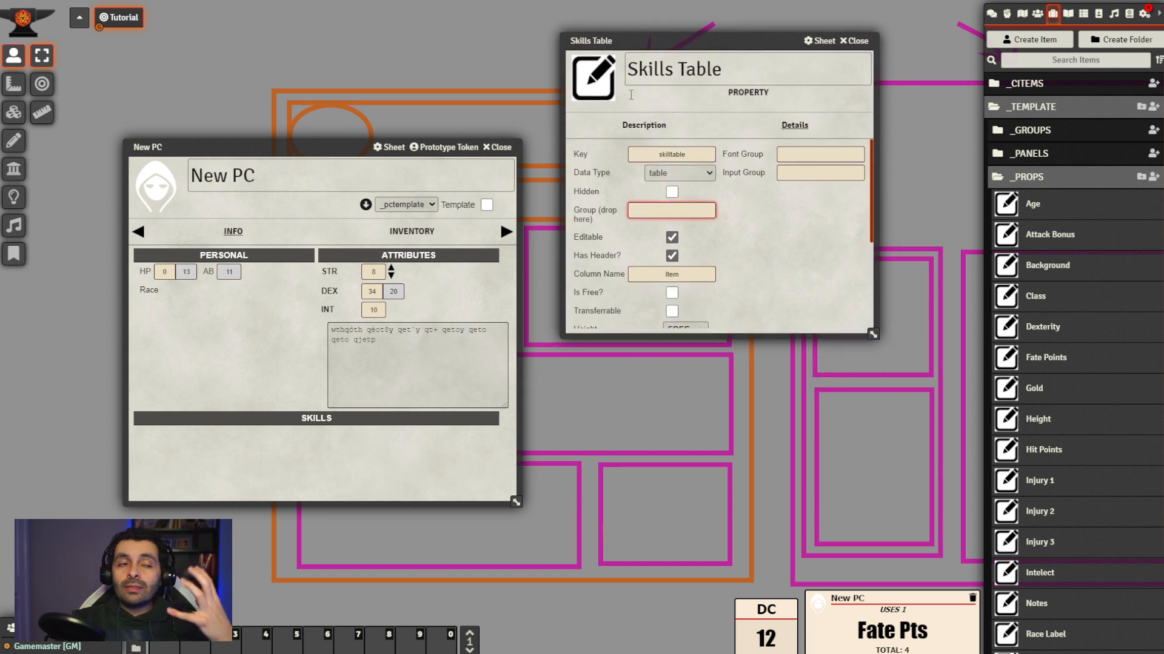
left_click_drag(308, 151, 245, 150)
left_click_drag(657, 47, 579, 71)
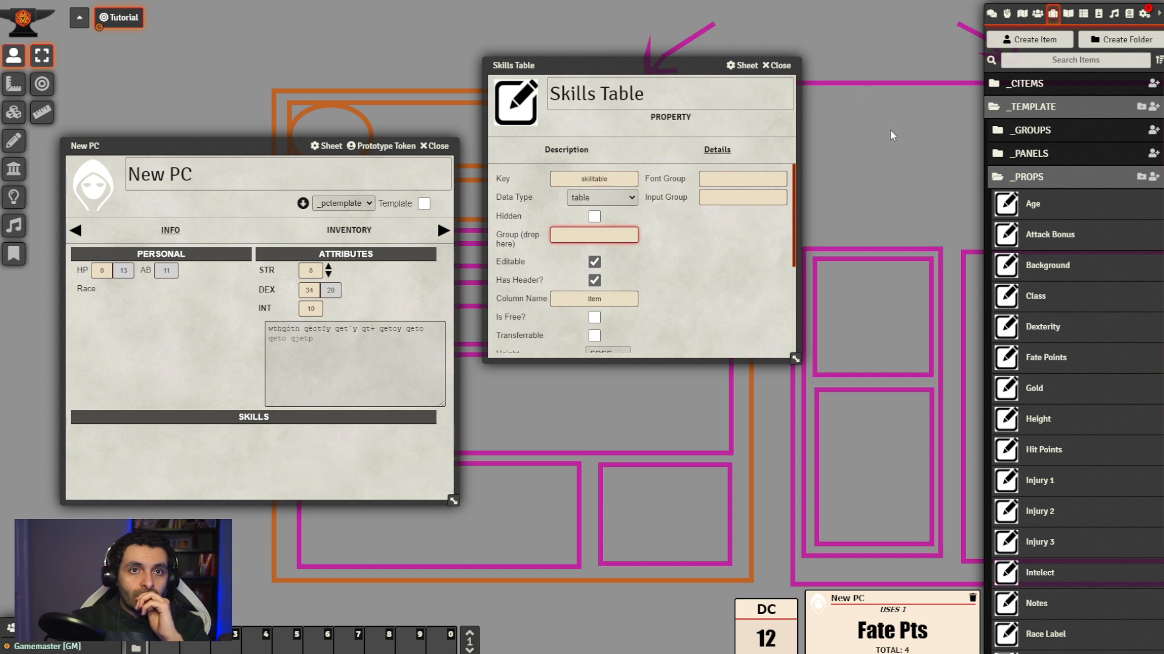
Create a new item of type group named Skill Group in the _GROUPS folder
left_click(1051, 180)
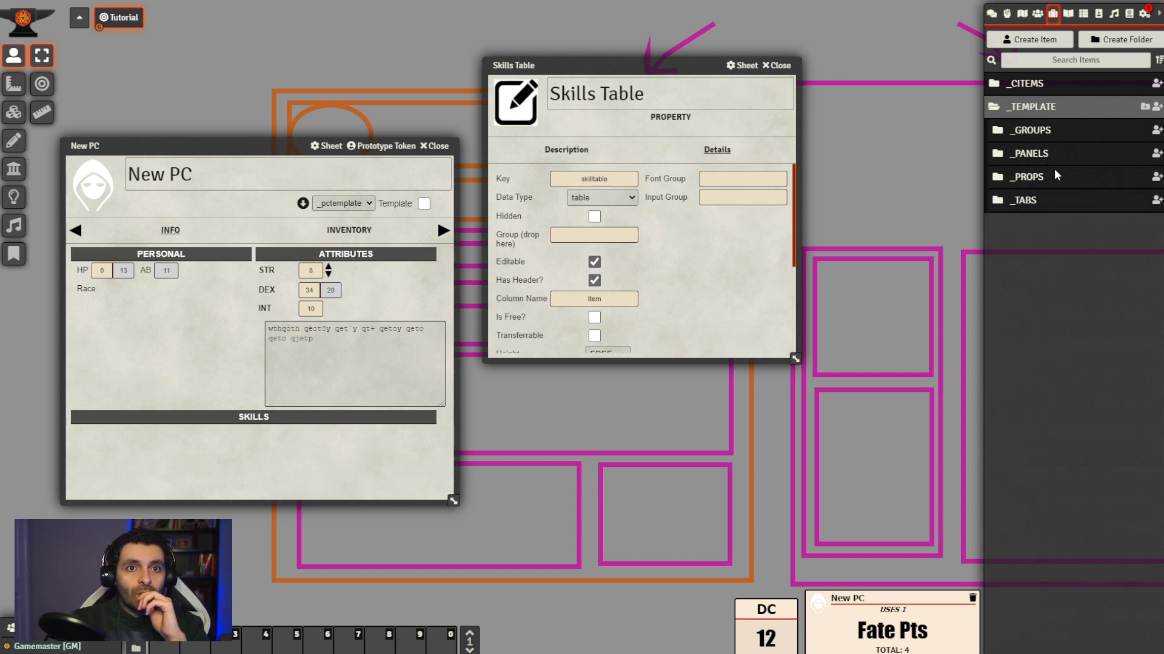
left_click(1052, 132)
left_click(1156, 132)
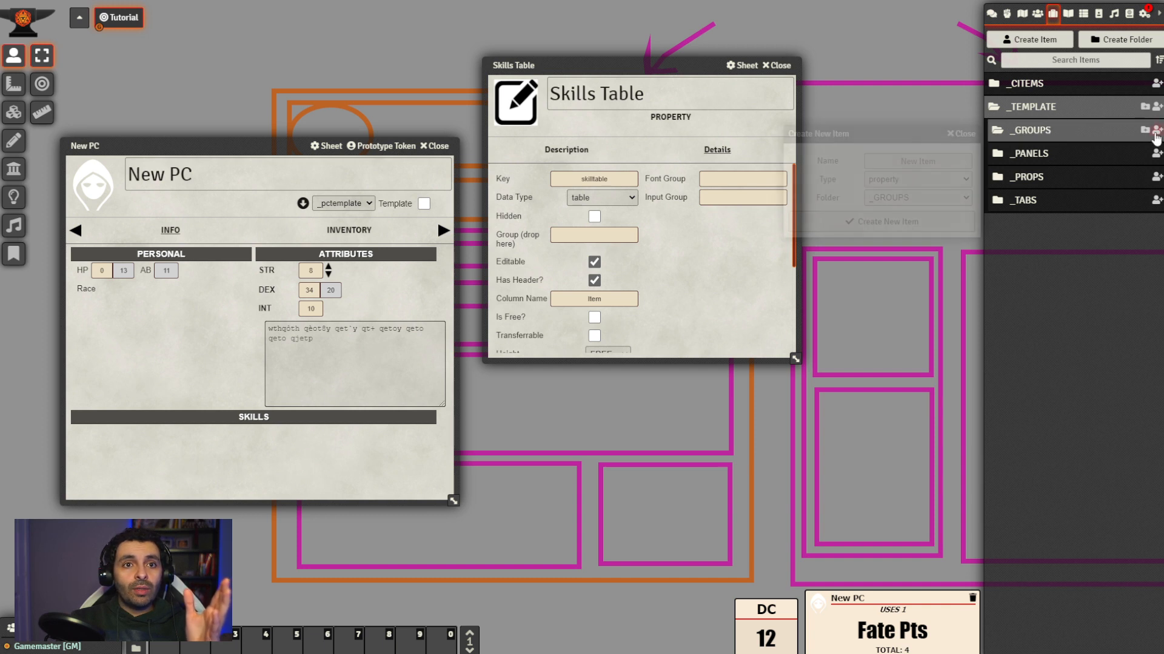
left_click_drag(907, 134, 835, 354)
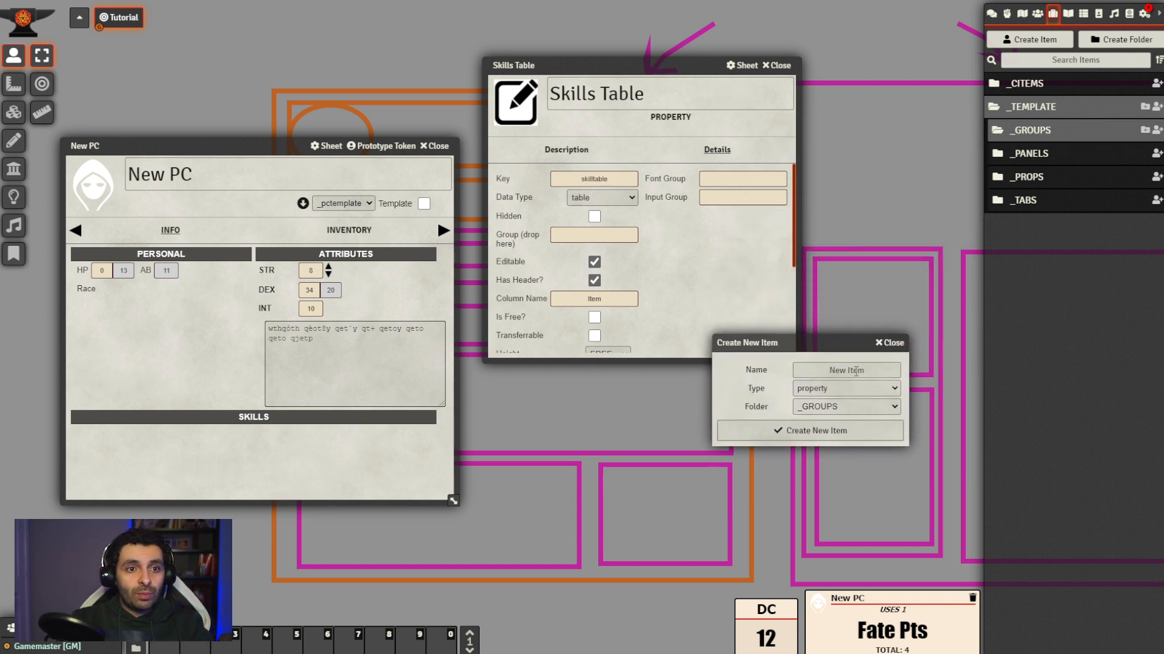
left_click(857, 370)
type("Skill")
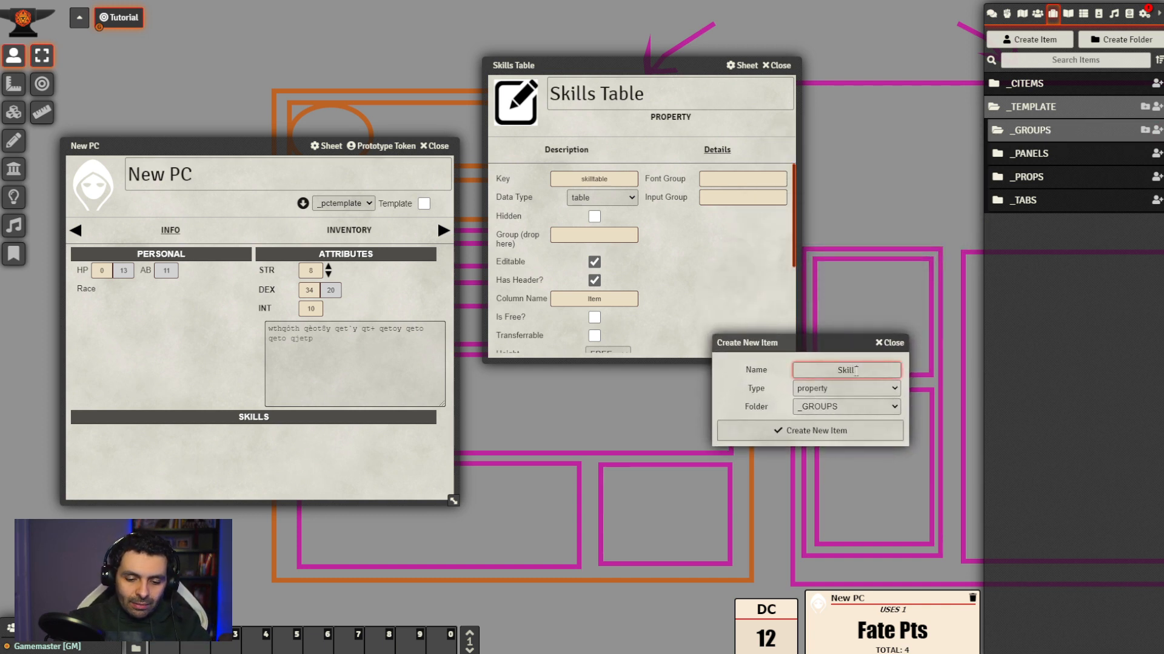
type(" Group")
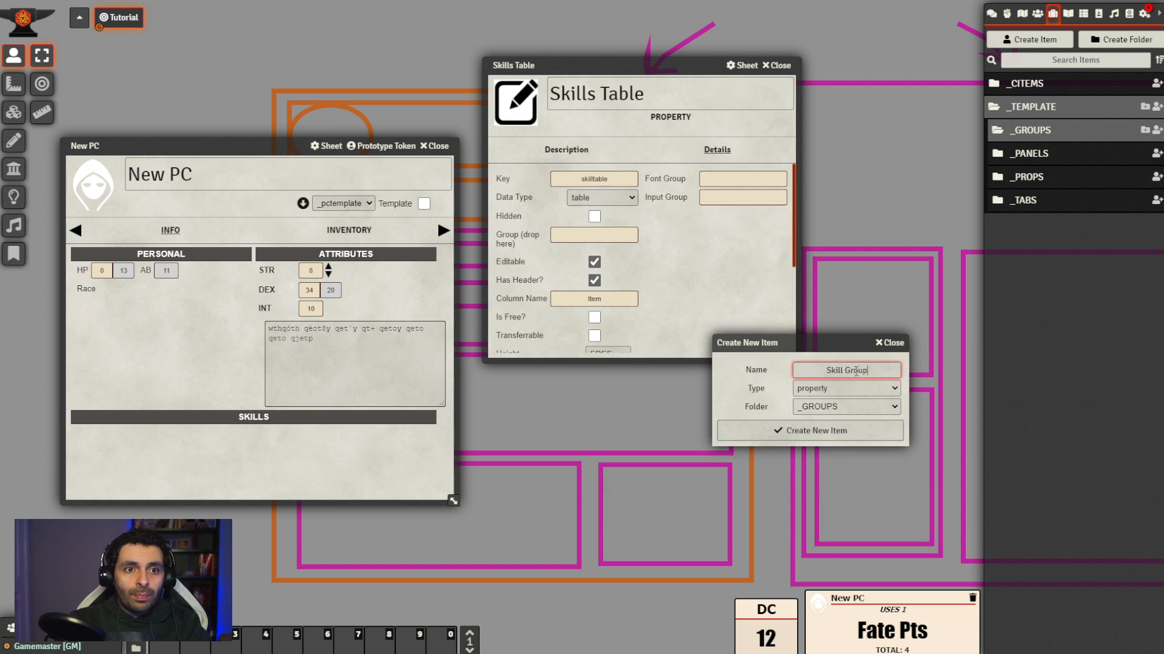
left_click(856, 388)
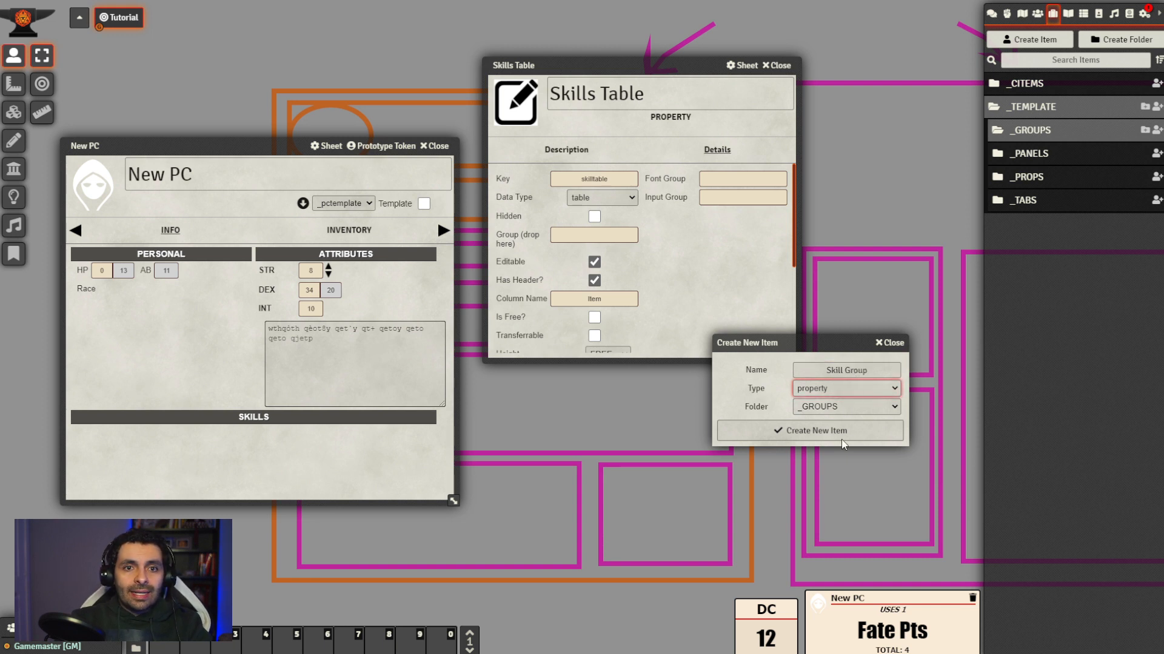
left_click(861, 413)
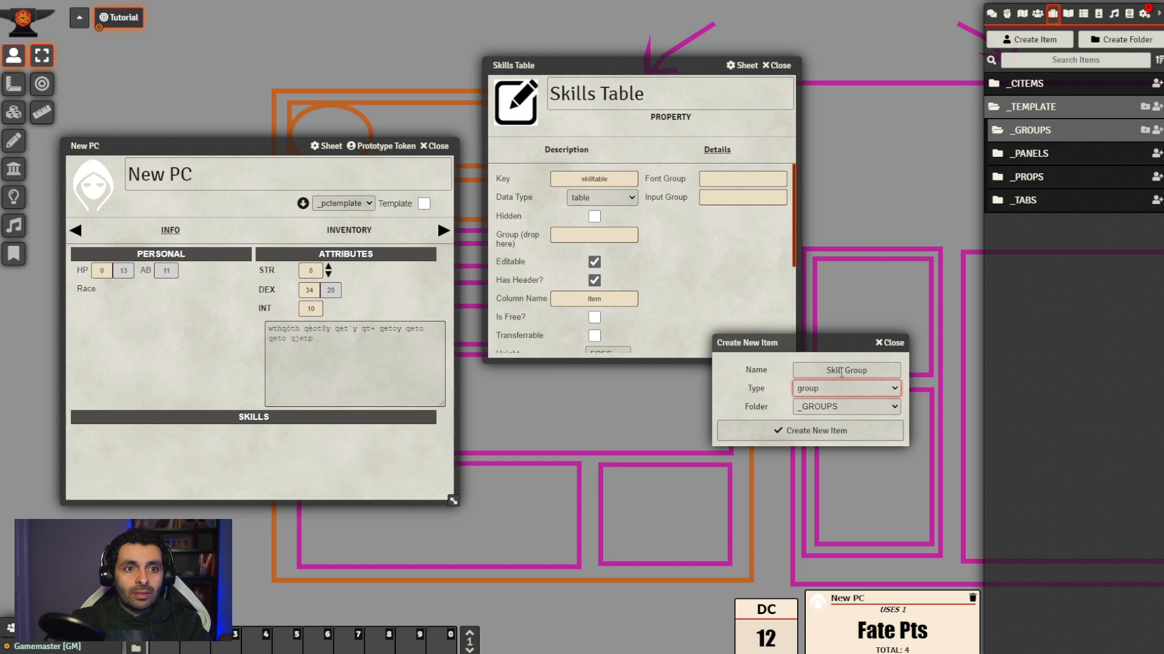
left_click(839, 431)
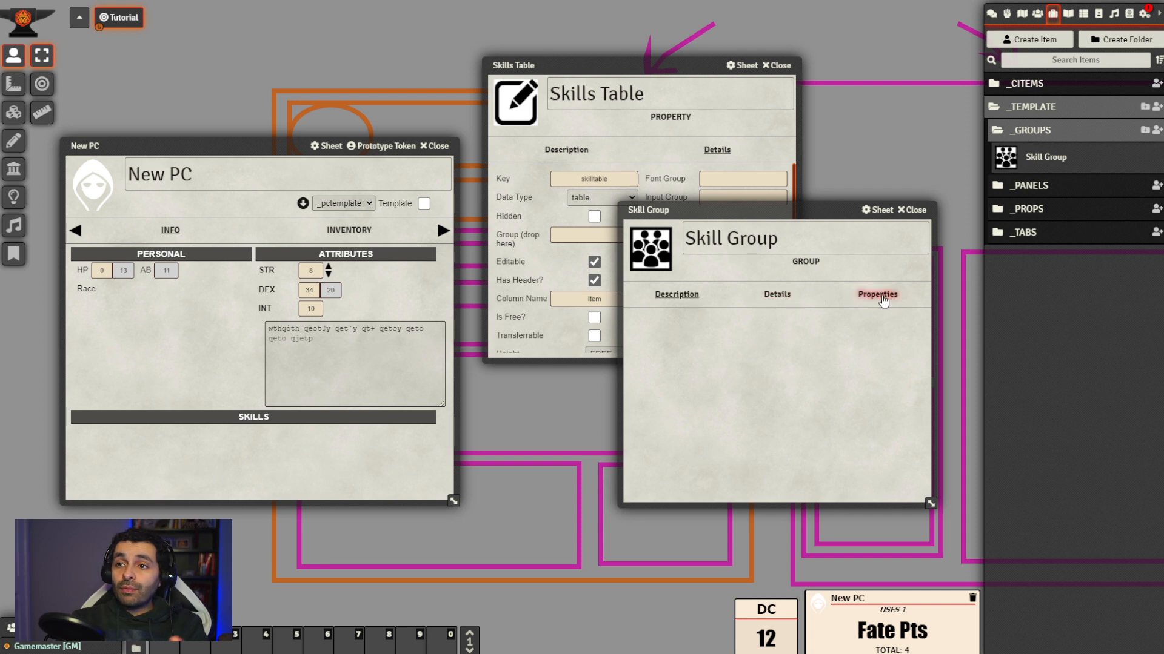
Set the Skill Group's group key to skillgroup, moving its window and the Skills Table window apart
left_click(777, 295)
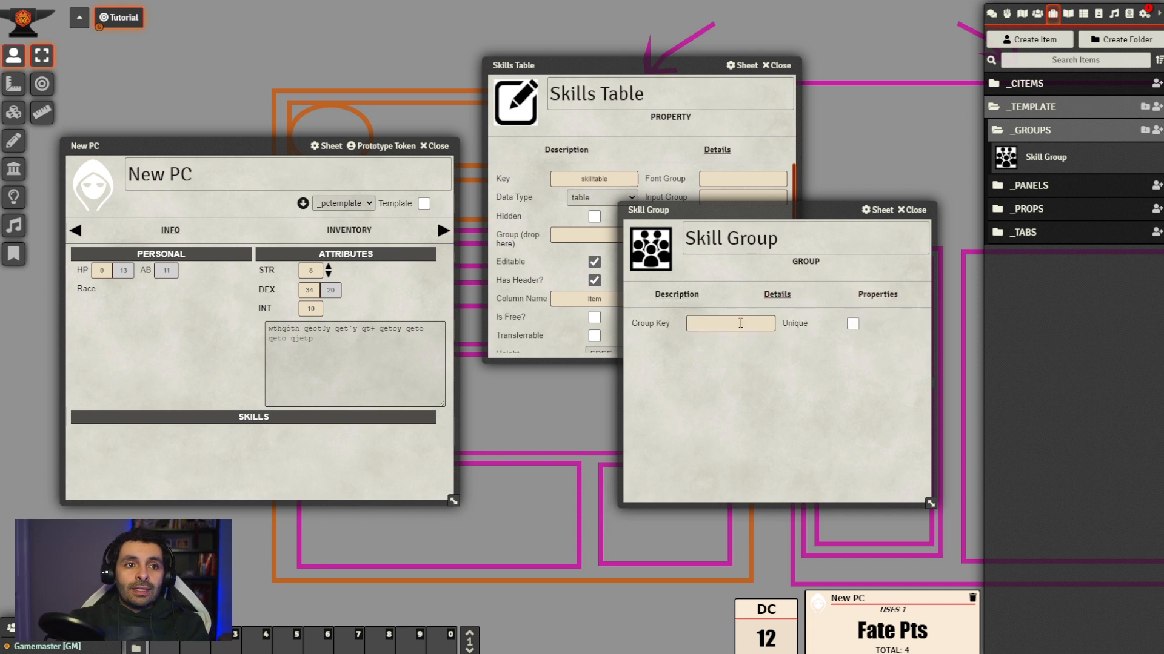
left_click_drag(776, 212, 786, 289)
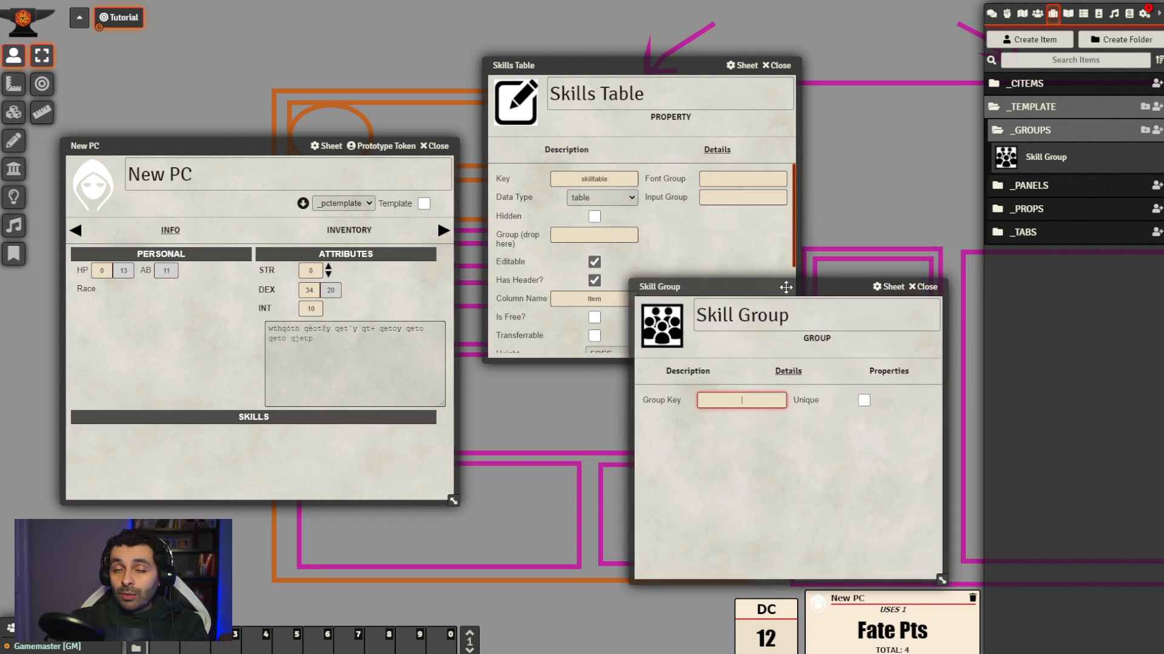
left_click_drag(581, 58, 376, 70)
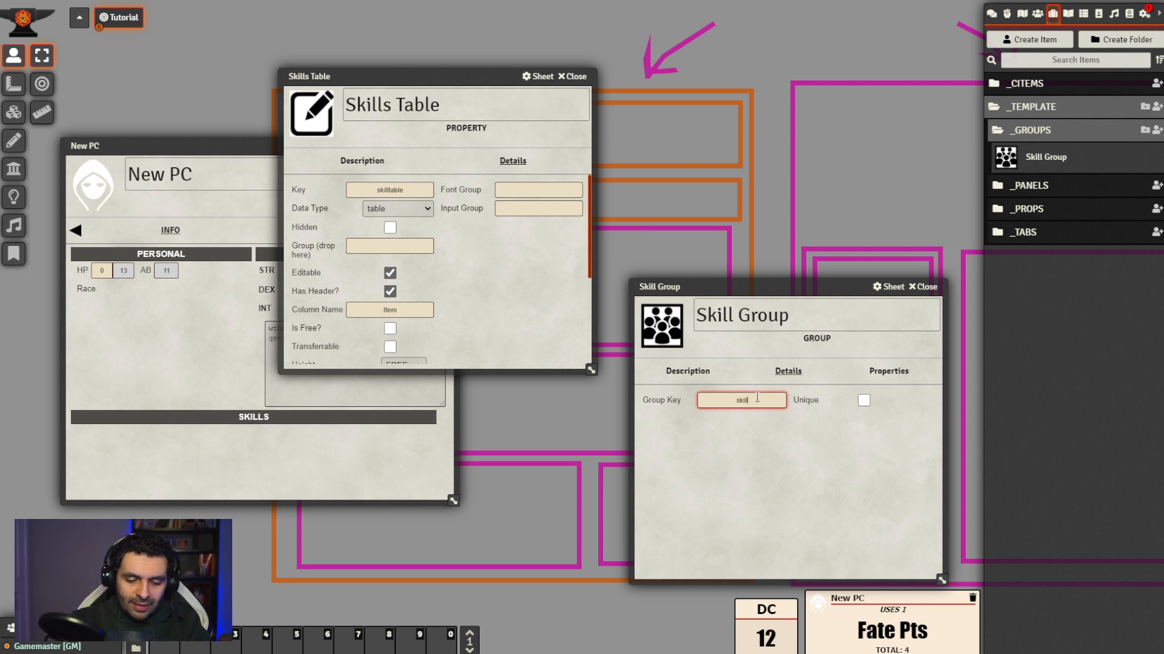
type("group")
left_click(802, 489)
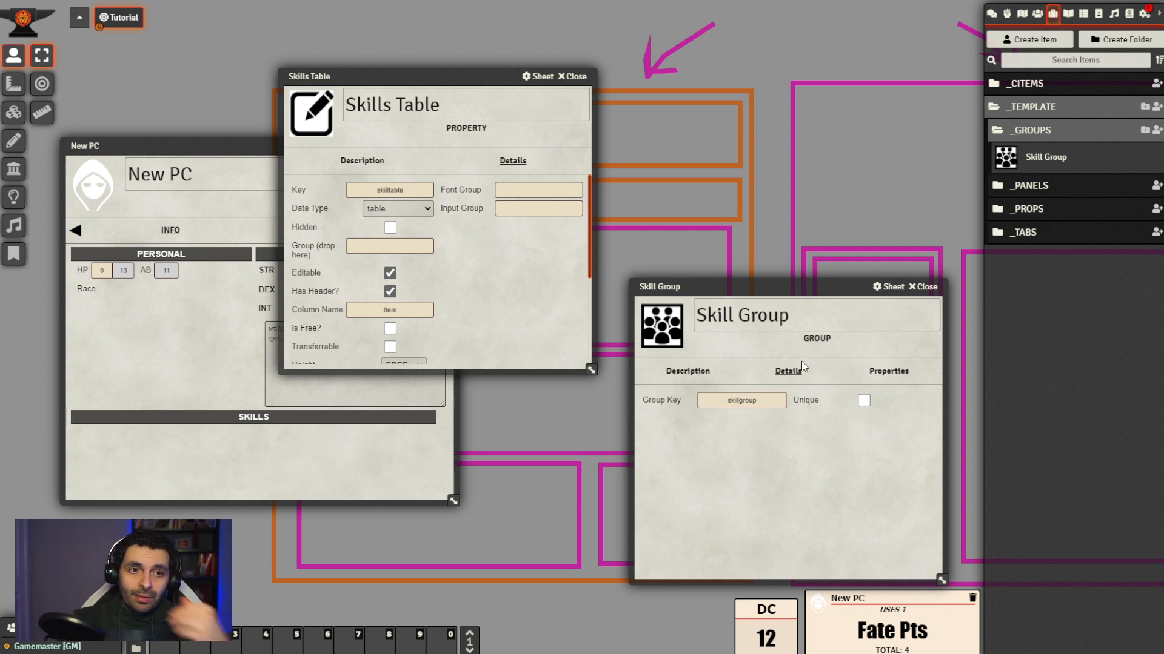
Open the Skill Group's property list and rearrange its window, the Skills Table window and the New PC sheet for easy access
left_click(888, 372)
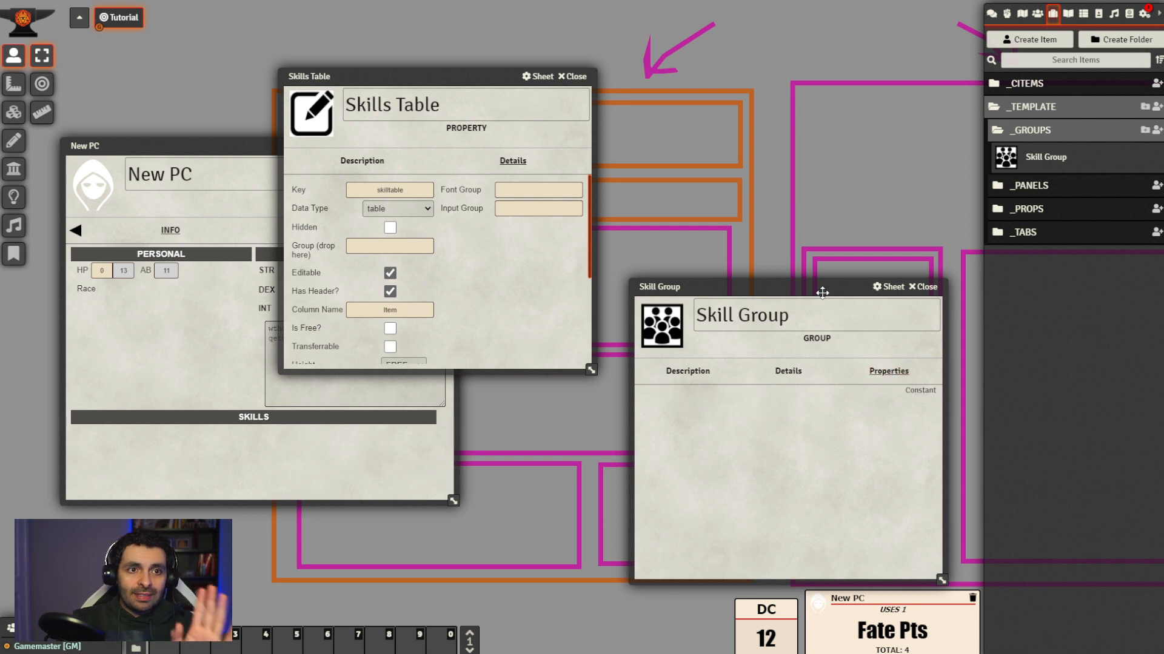
left_click_drag(821, 292, 813, 226)
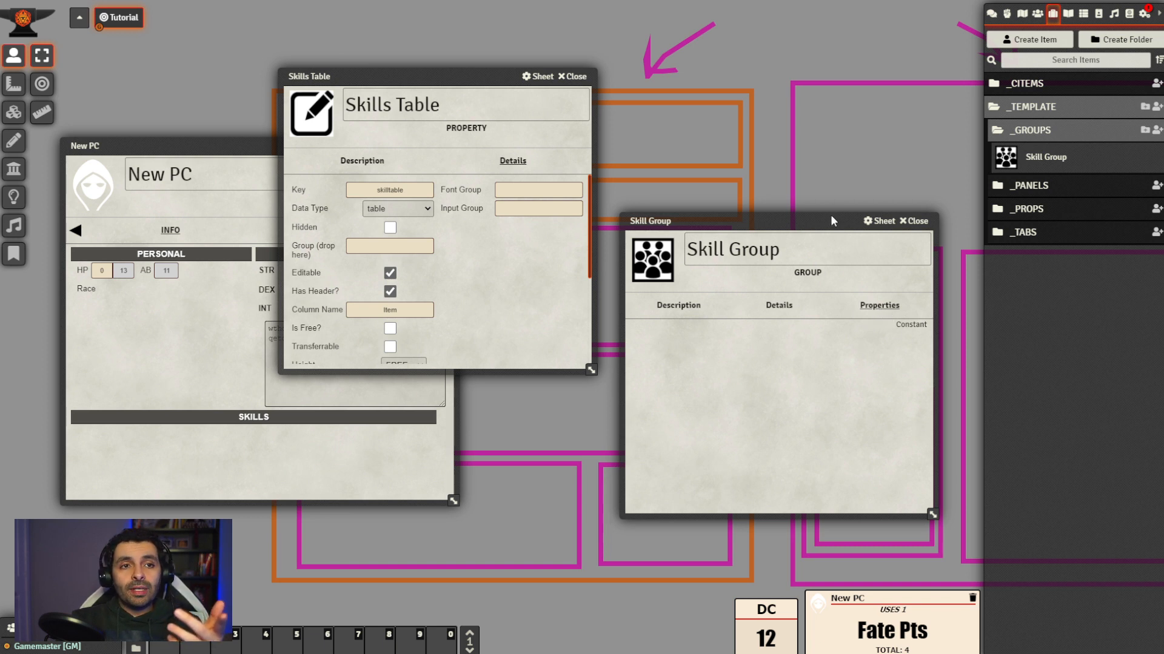
left_click_drag(833, 225, 822, 203)
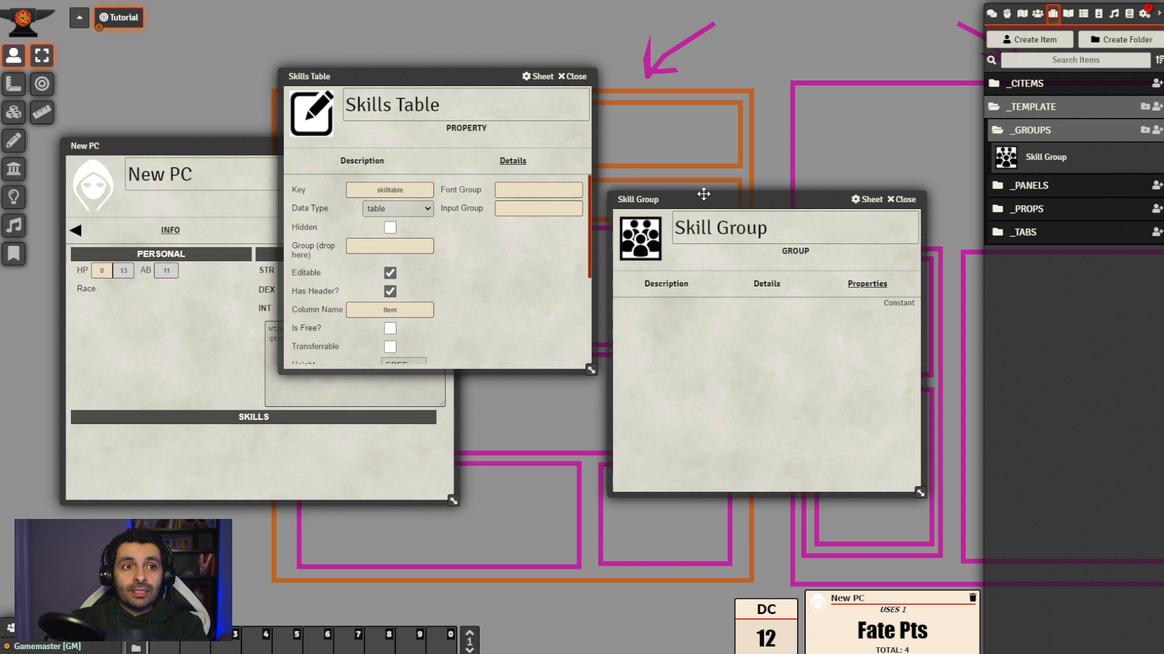
left_click_drag(705, 197, 733, 156)
left_click_drag(482, 79, 500, 48)
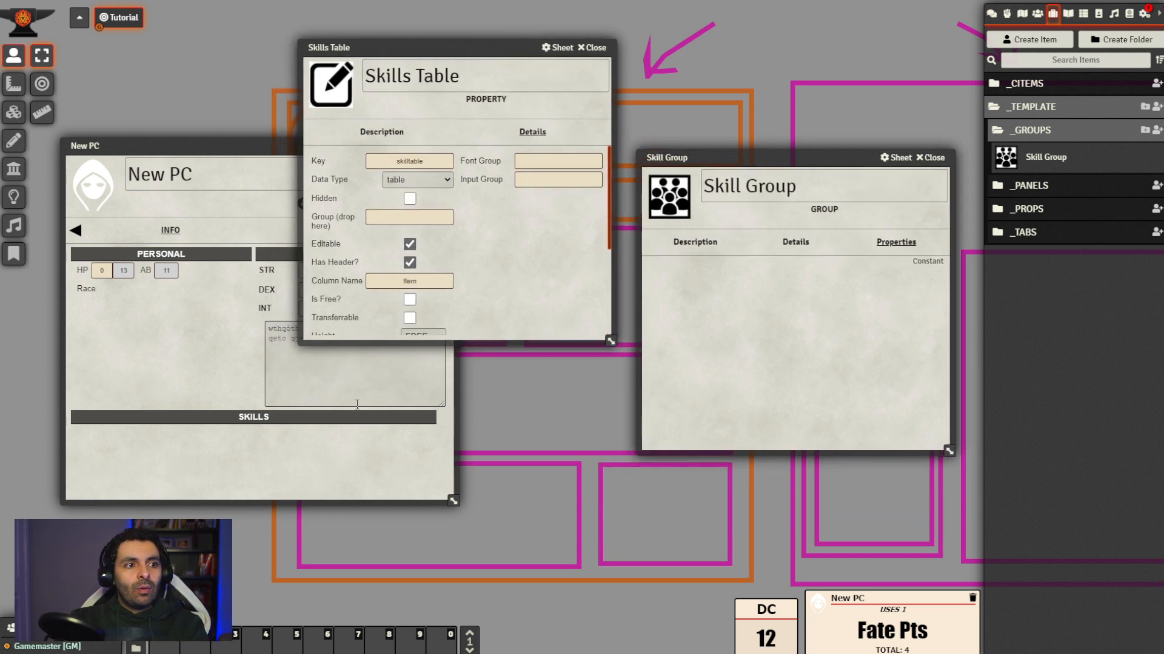
left_click(377, 421)
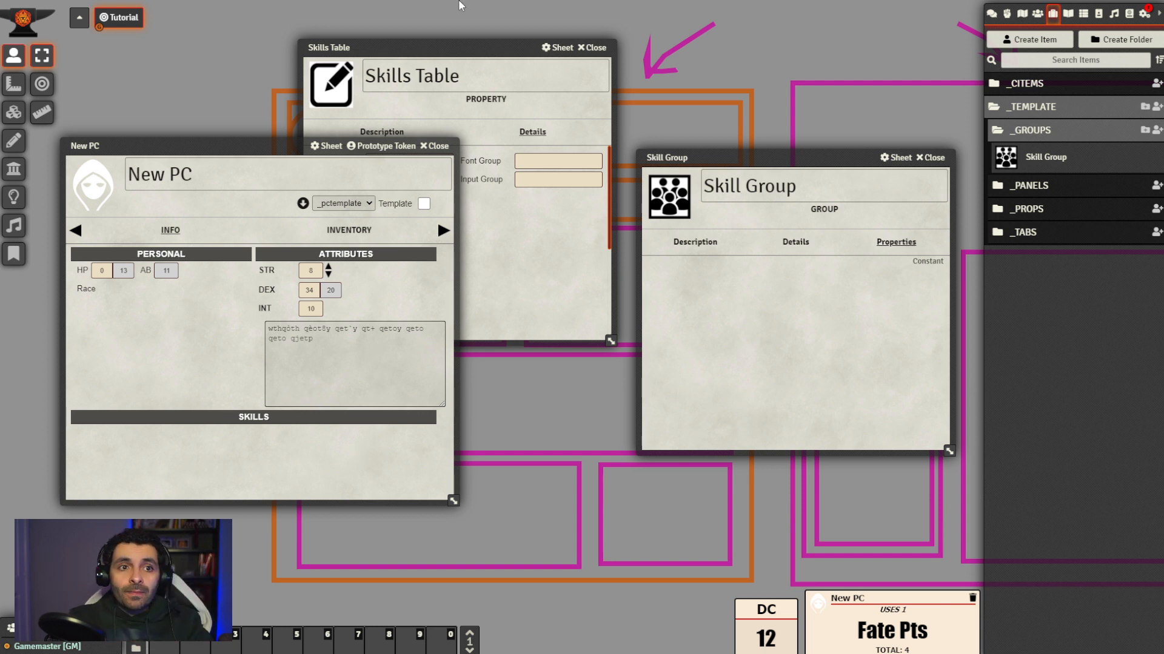
left_click_drag(830, 152, 754, 122)
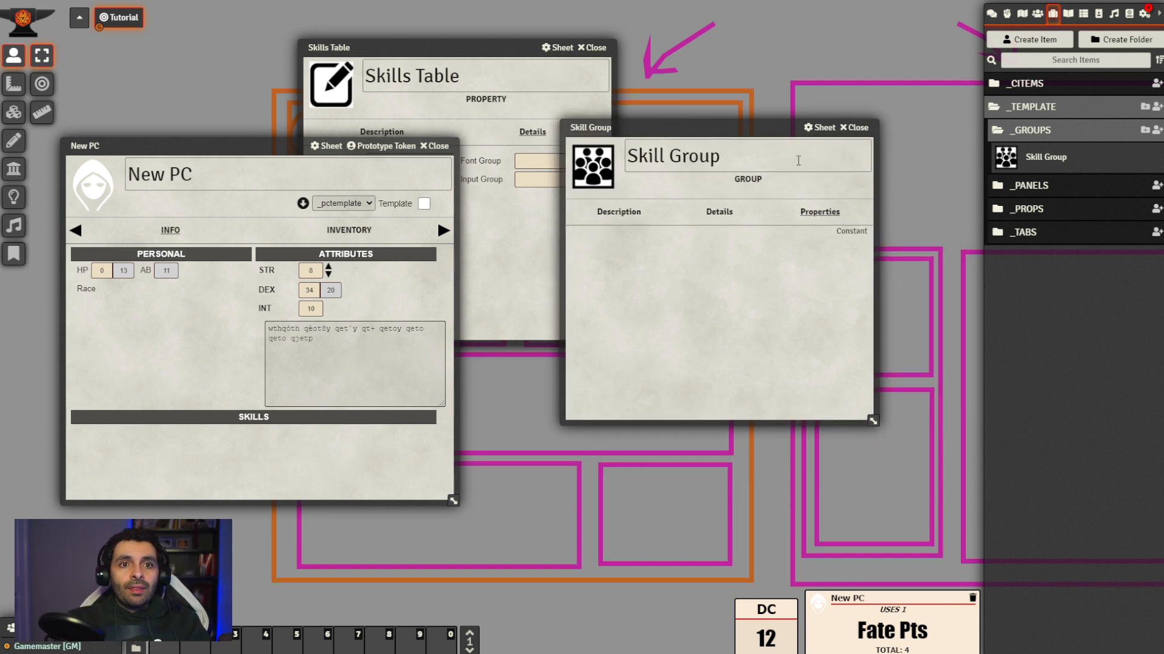
Create a new property item named Skill Name in the _PROPS folder
left_click(1033, 212)
left_click(1153, 209)
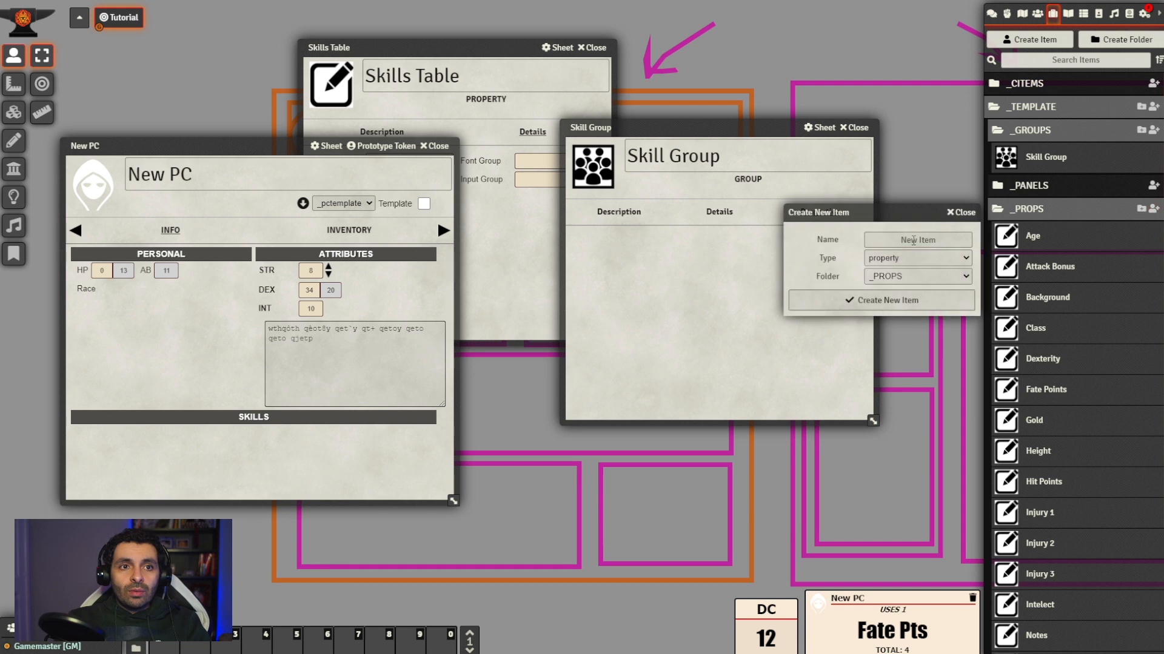
left_click(919, 240)
type("Skil")
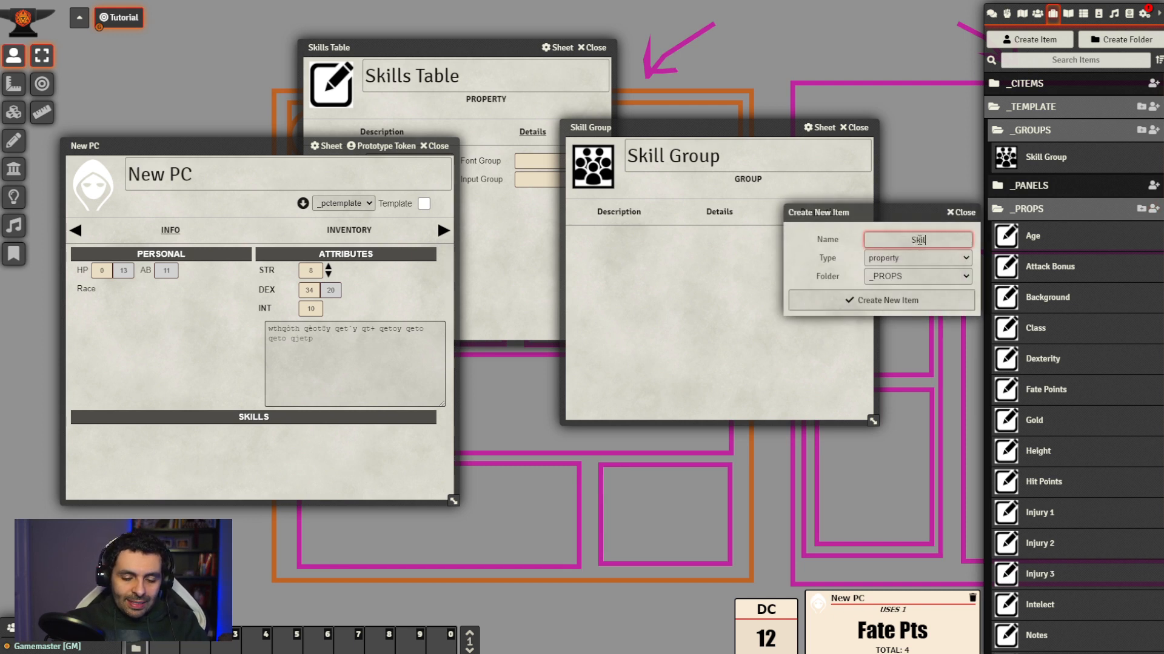
type(" Name")
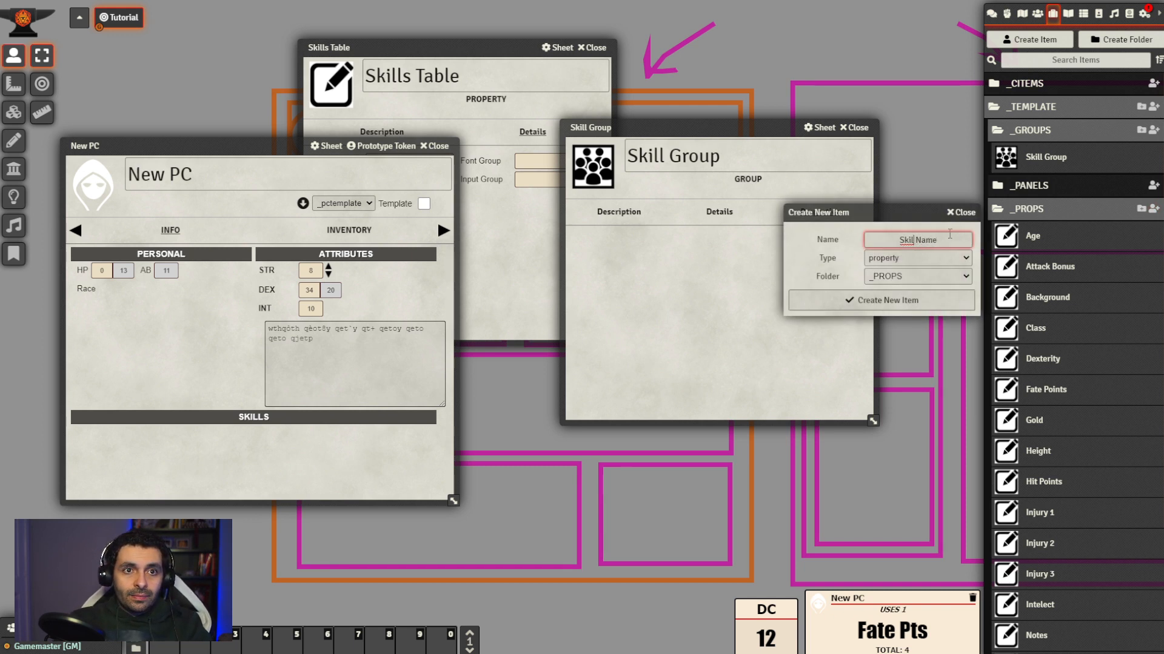
key("Left")
key("Left")
key("Left")
key("Left")
key("Left")
type("l")
left_click(934, 300)
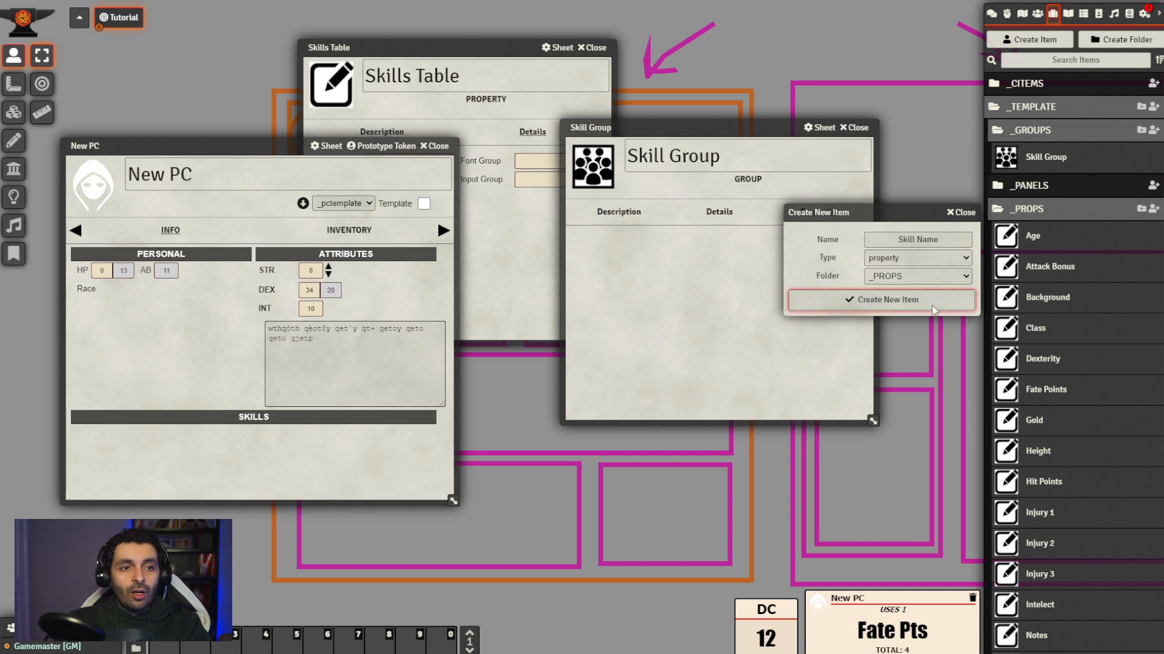
Set the Skill Name property's key to skillname and its tag to Name, then close it
left_click_drag(570, 189, 775, 238)
left_click(861, 321)
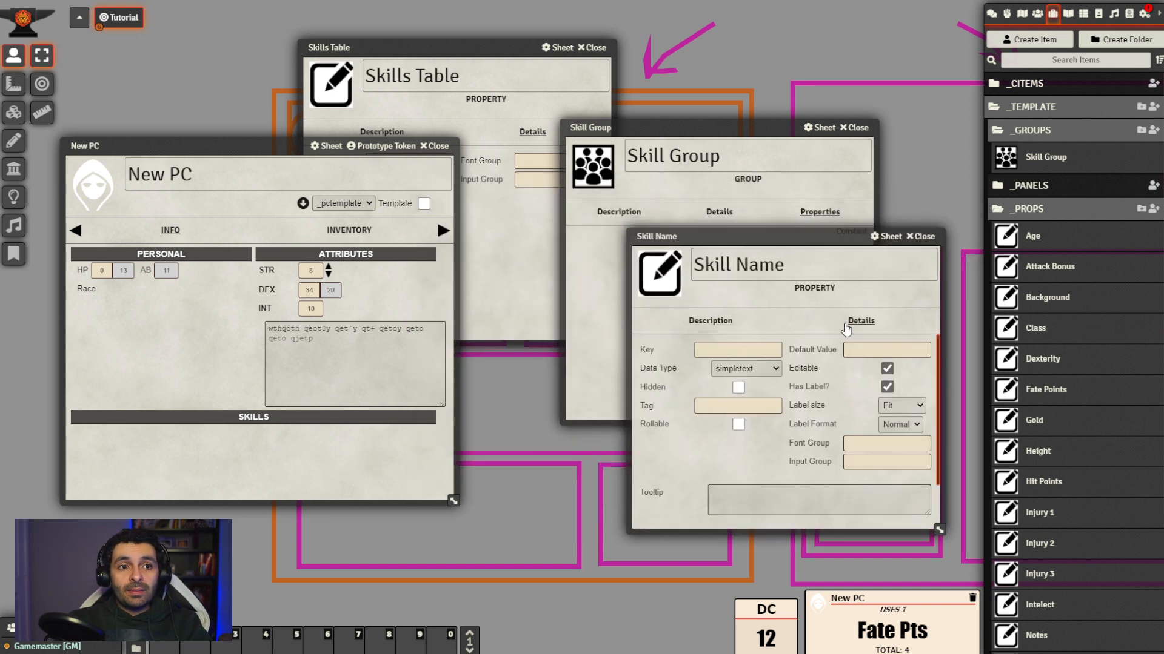
left_click(757, 352)
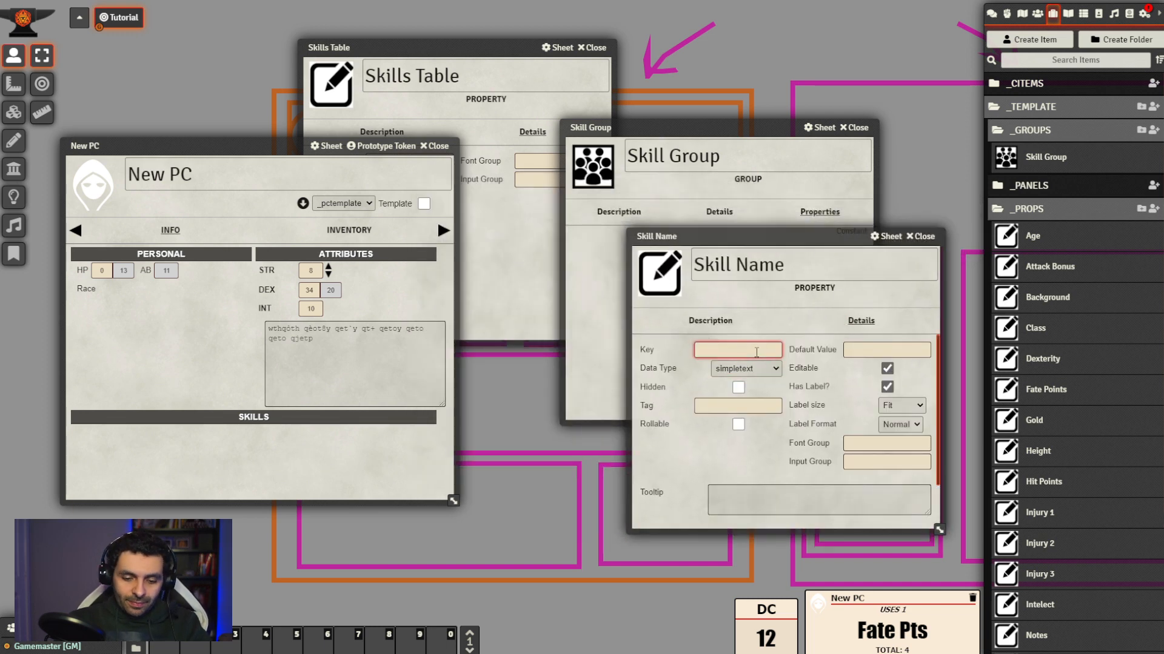
type("skillname")
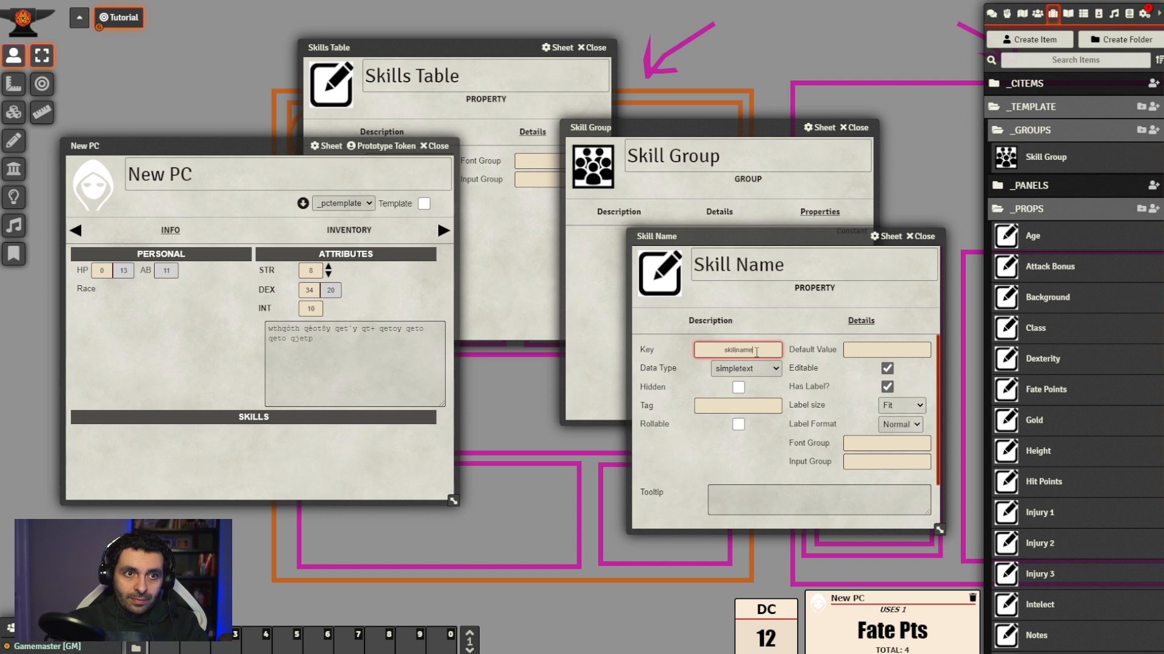
left_click(729, 457)
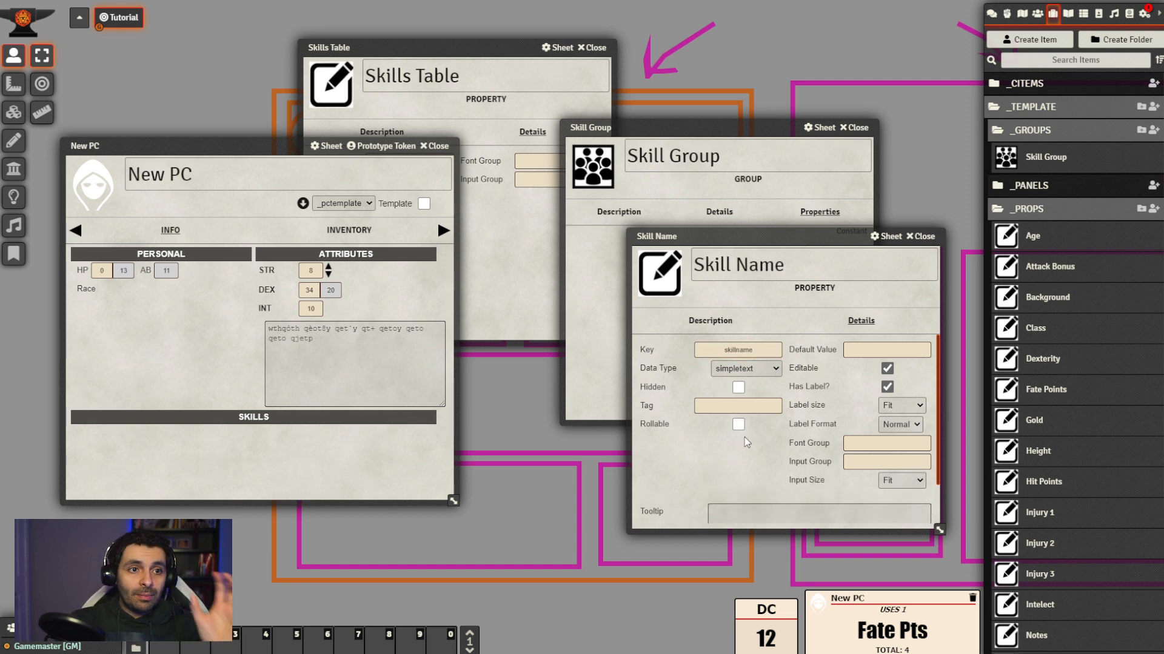
left_click(768, 402)
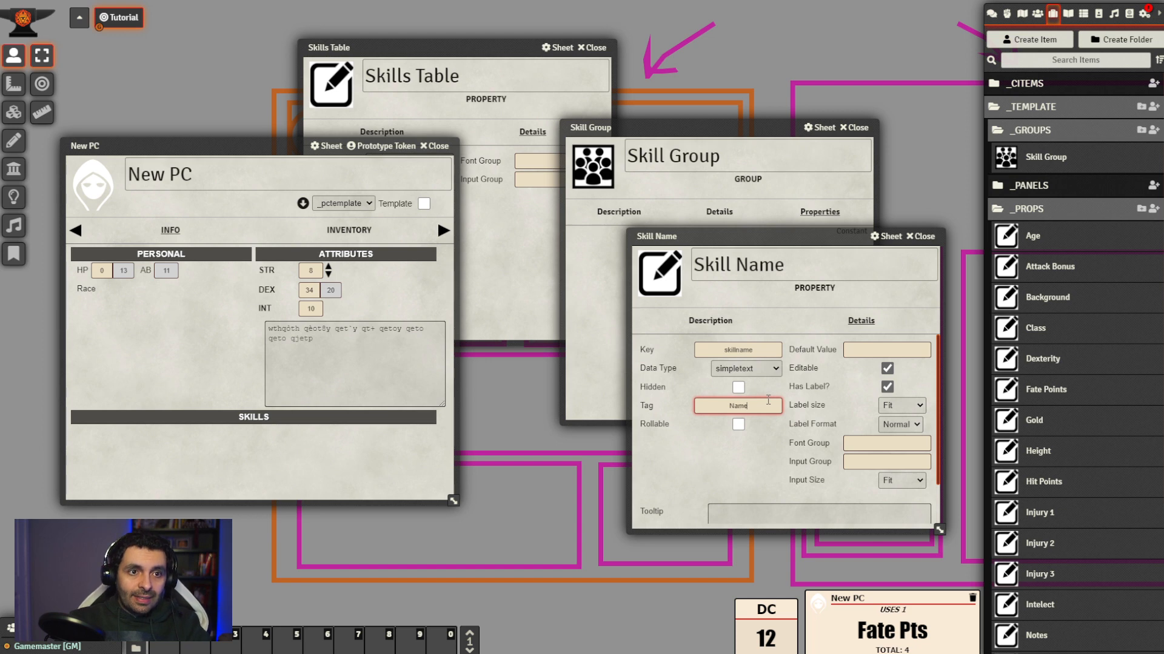
left_click(747, 453)
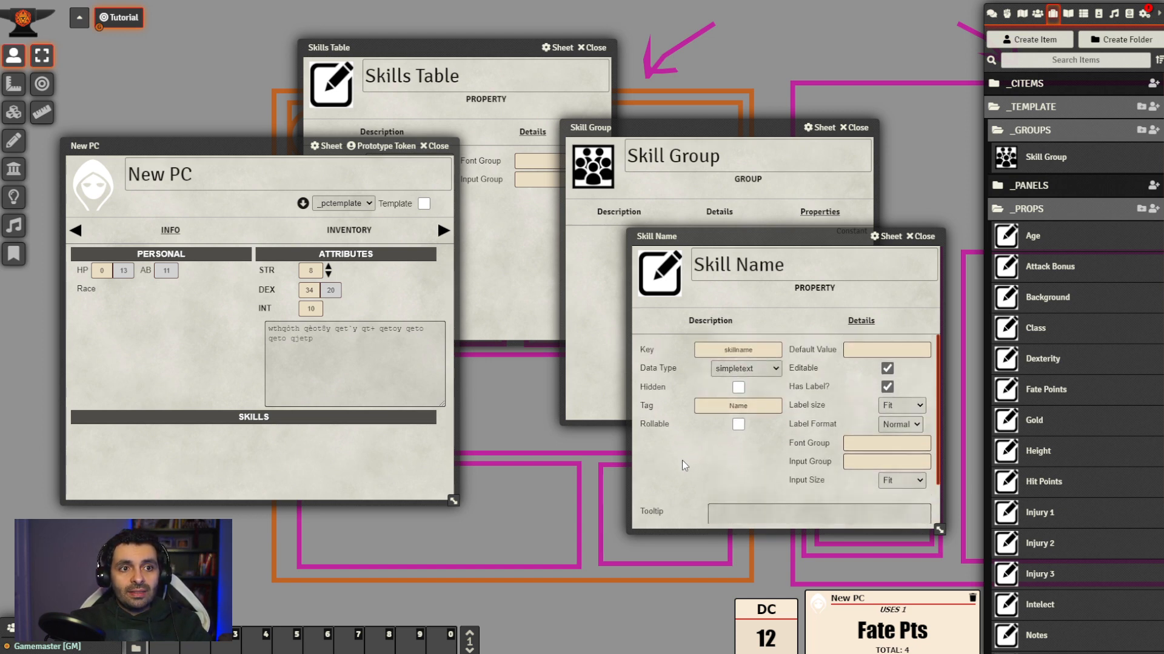
scroll(684, 466, "down", 1)
left_click(922, 236)
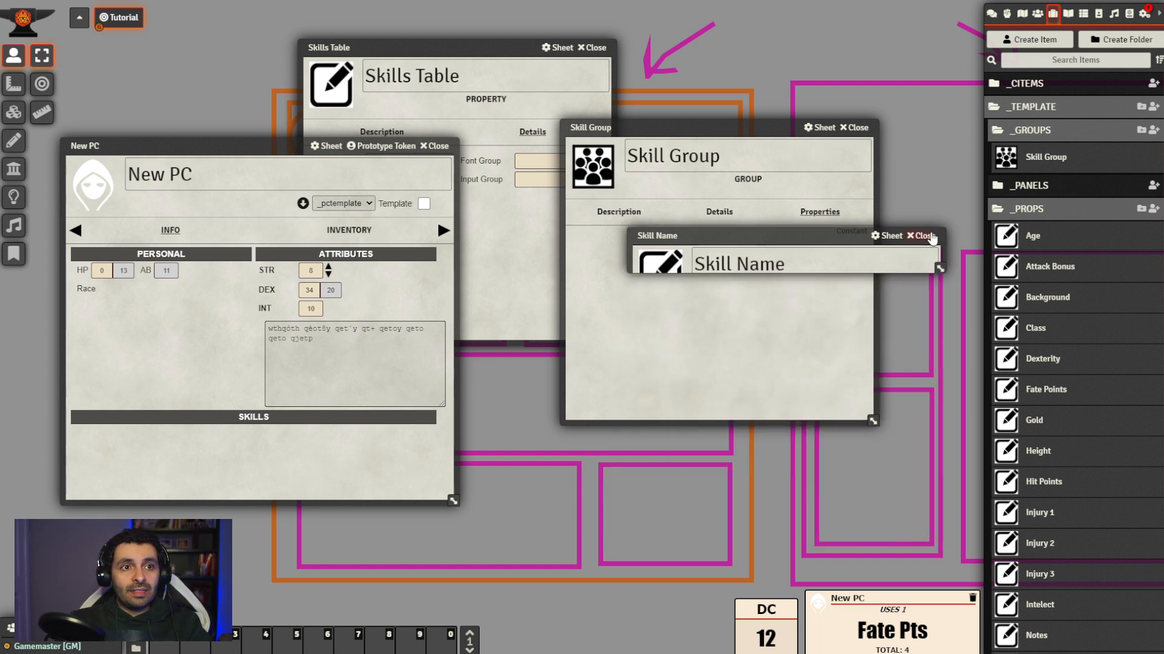
Add the Skill Name property to the Skill Group and make it non-constant
scroll(1068, 450, "down", 3)
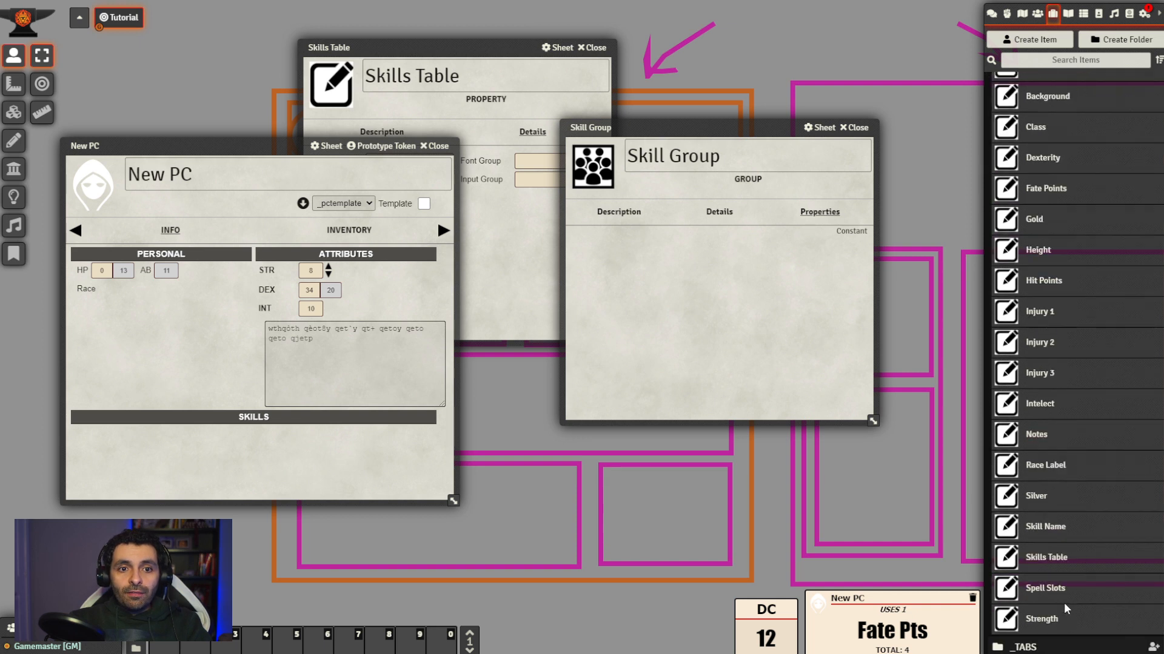
left_click_drag(1058, 527, 723, 300)
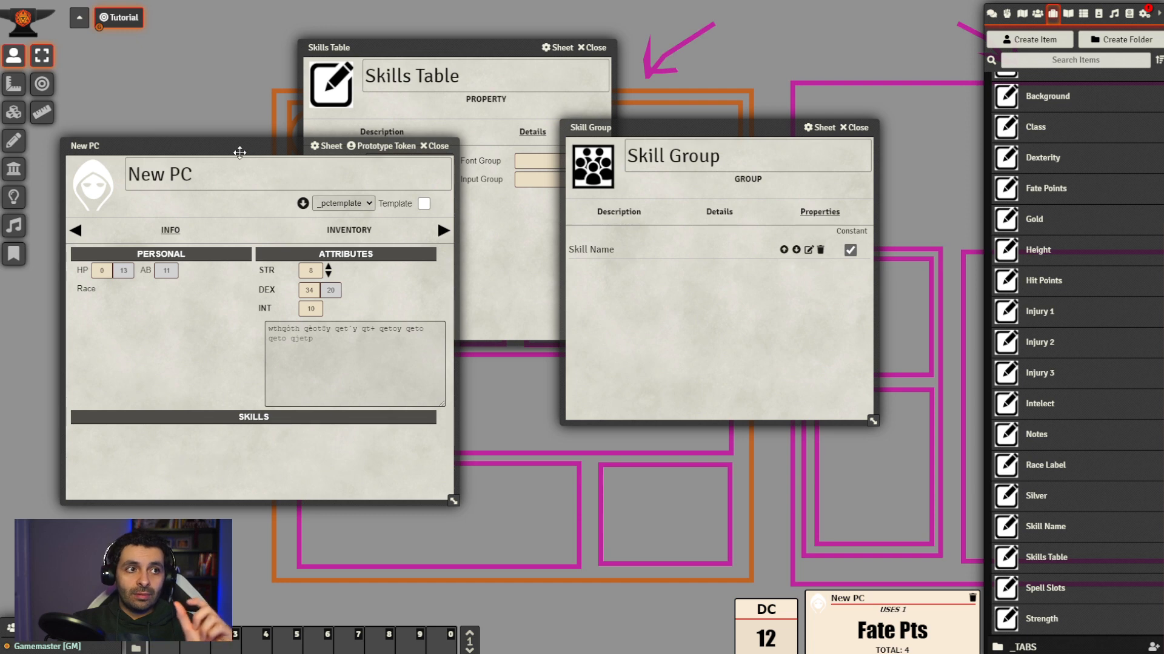
left_click_drag(239, 152, 329, 137)
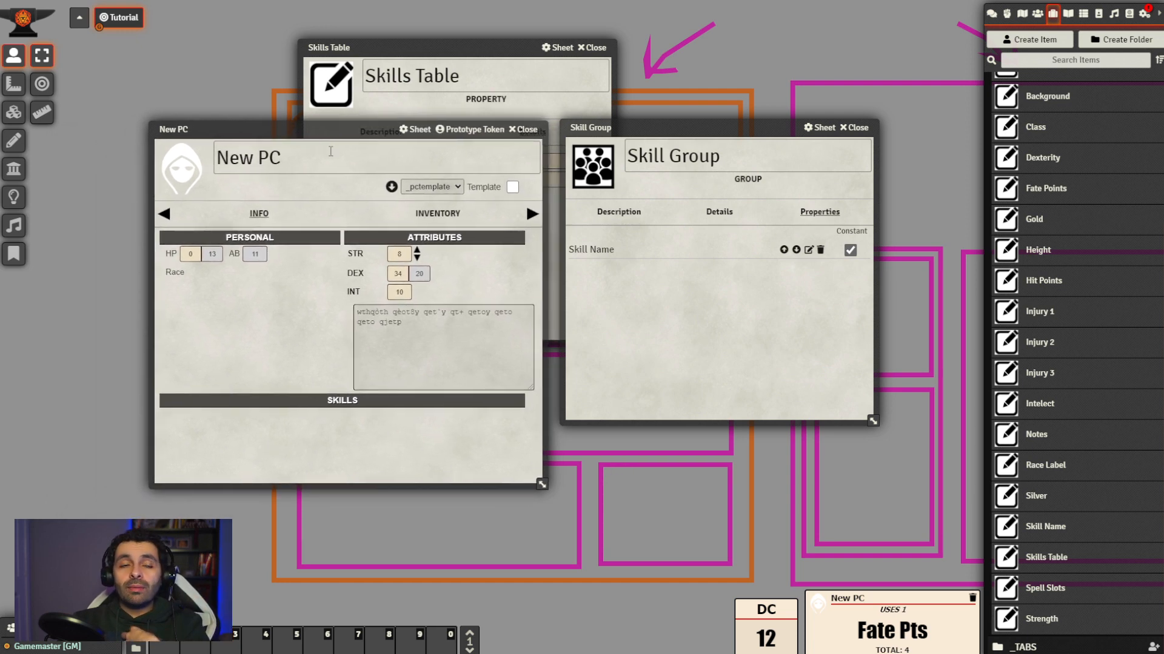
left_click(849, 250)
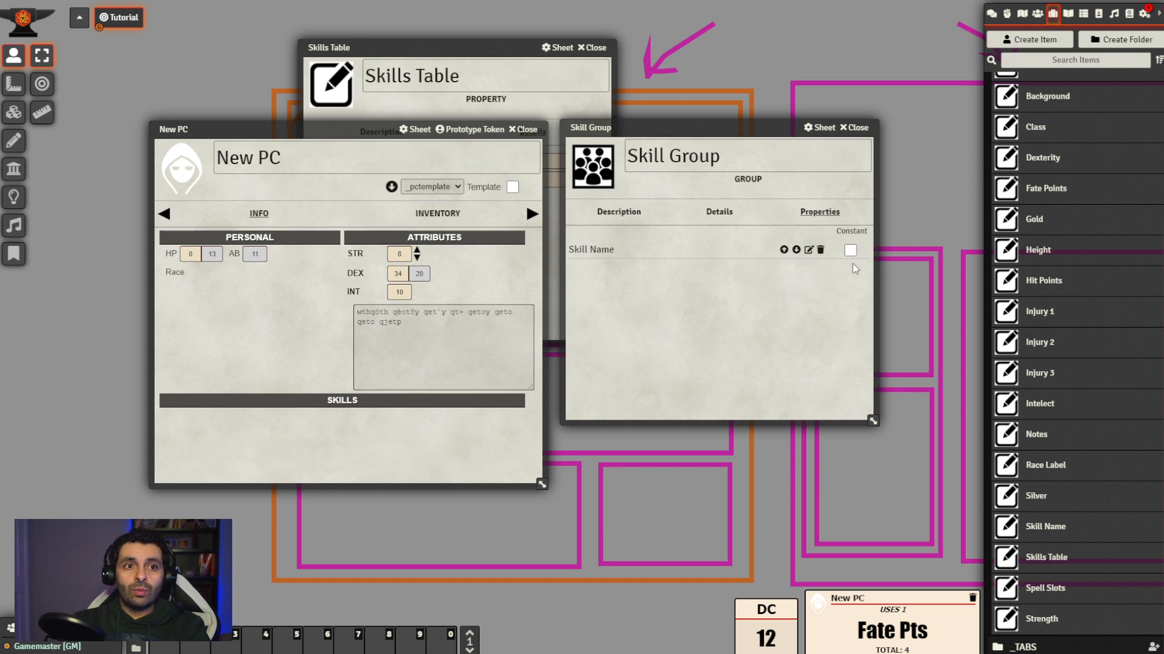
Create a new property item named Skill Mod in the _PROPS folder
scroll(1083, 386, "up", 5)
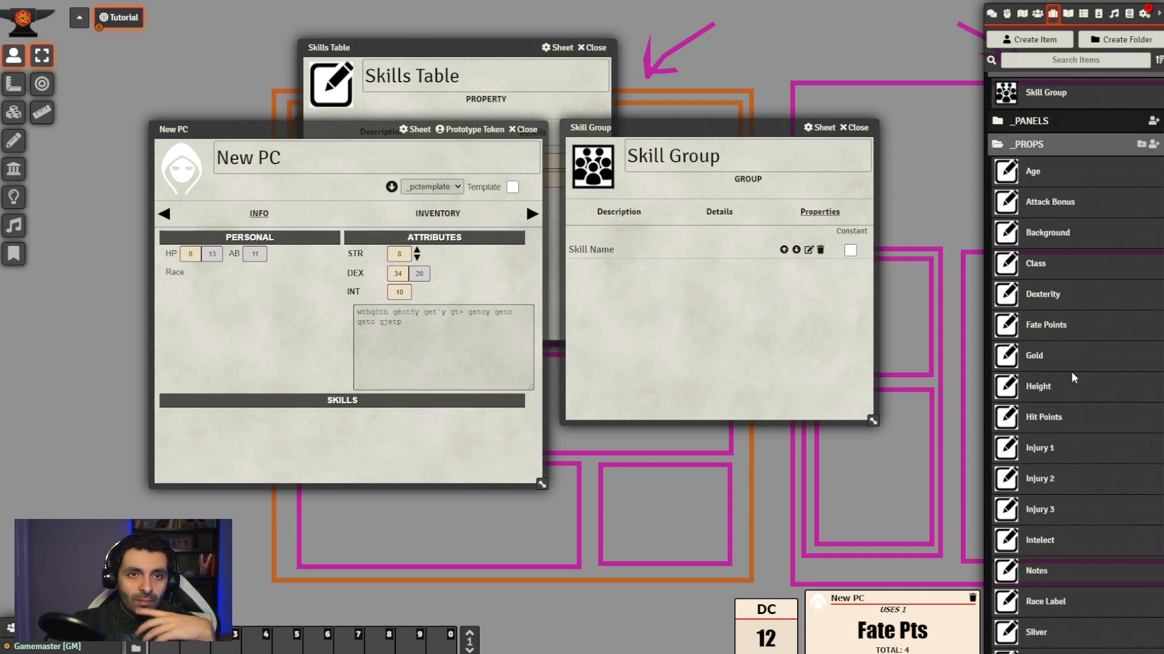
left_click(1149, 211)
left_click(927, 240)
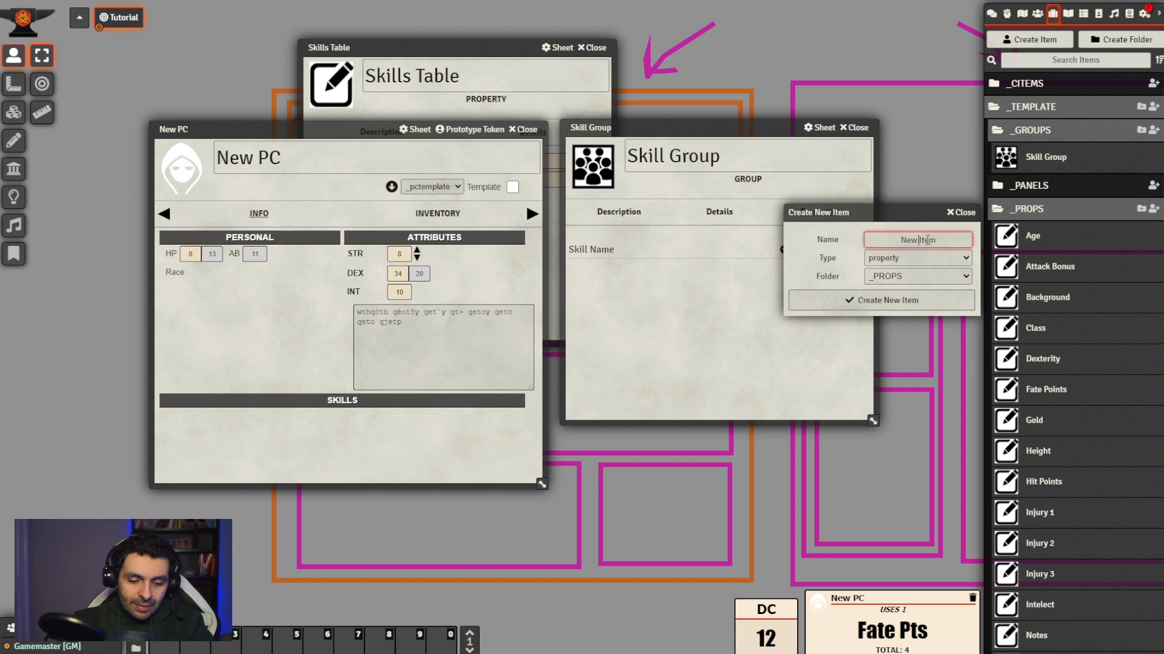
type("Skill Mod")
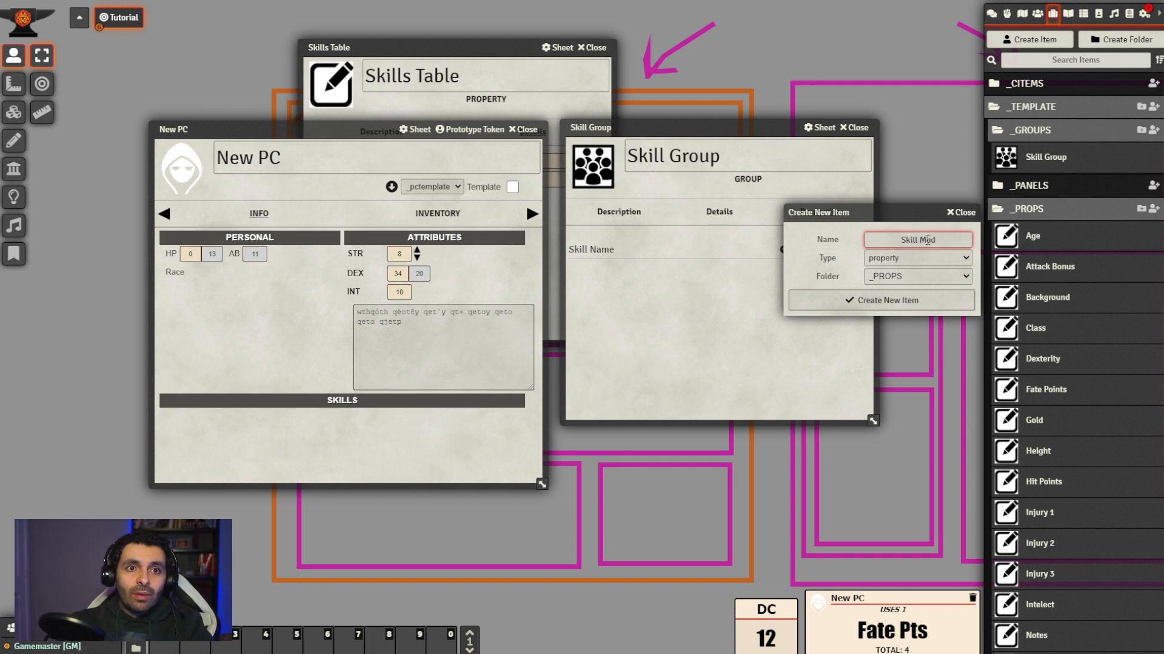
left_click(920, 300)
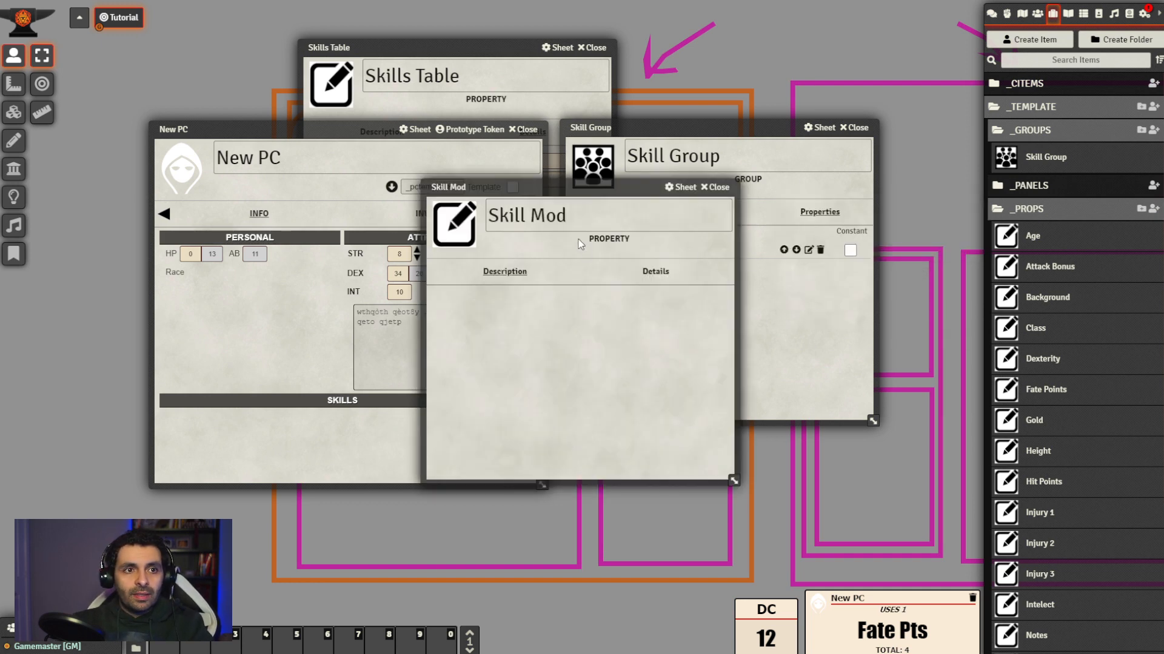
Set the Skill Mod property's data type to simplenumeric, key to skillmod, tag to Mod and default value to 0, and close it
left_click_drag(575, 184, 804, 239)
left_click(886, 320)
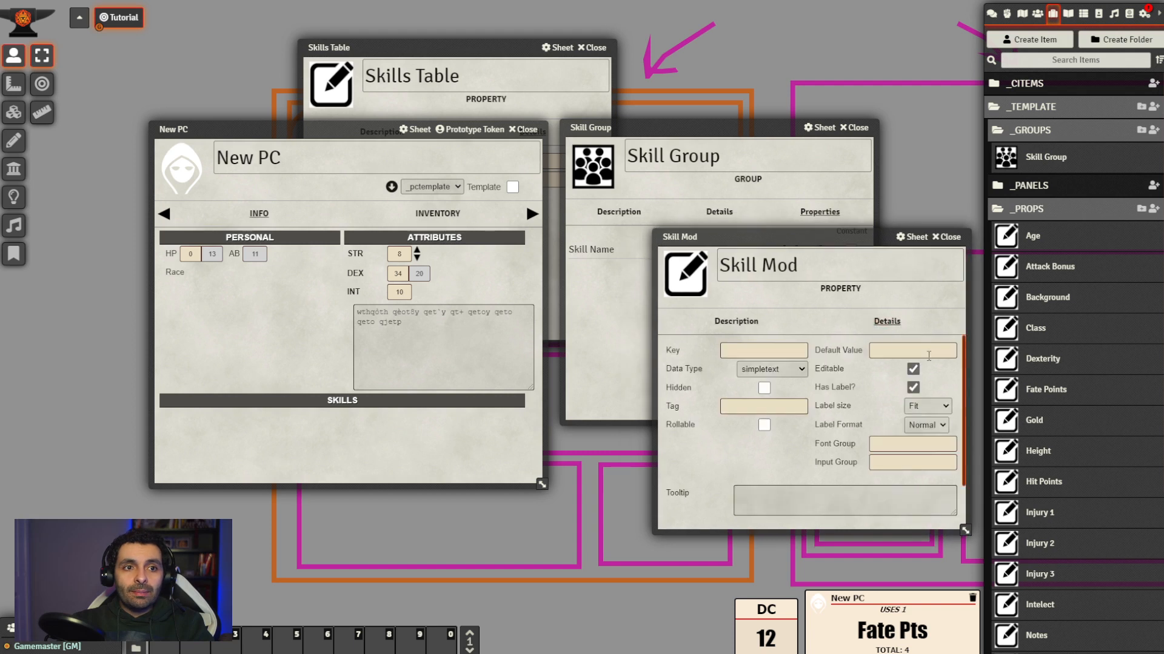
left_click(796, 384)
left_click(783, 352)
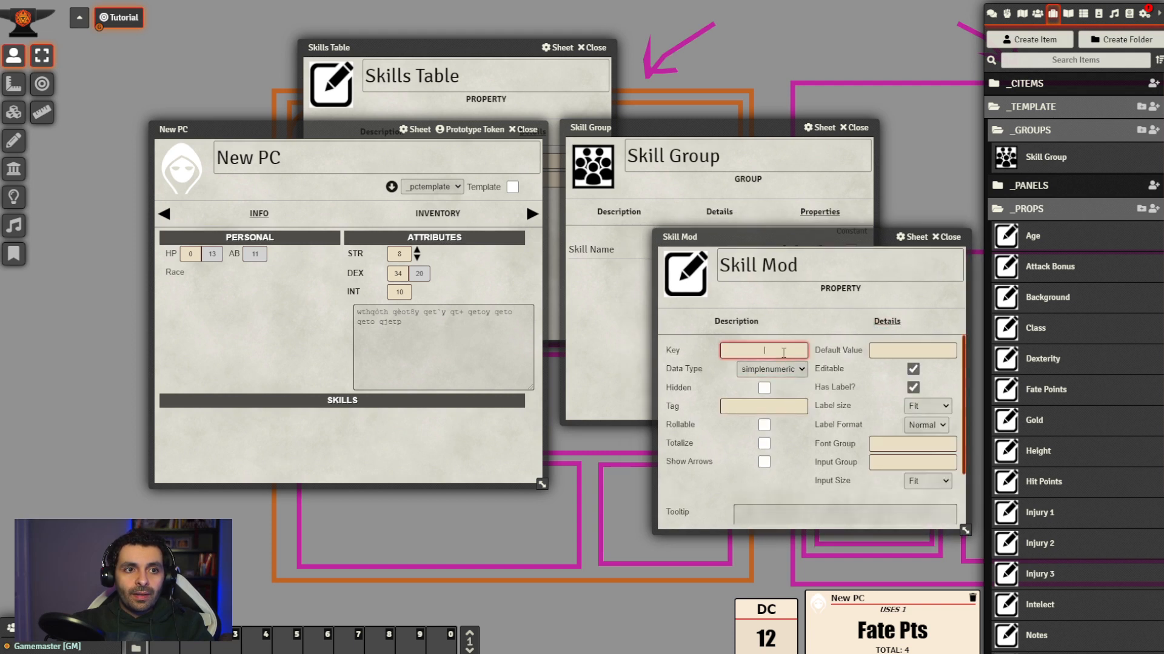
type("skillm")
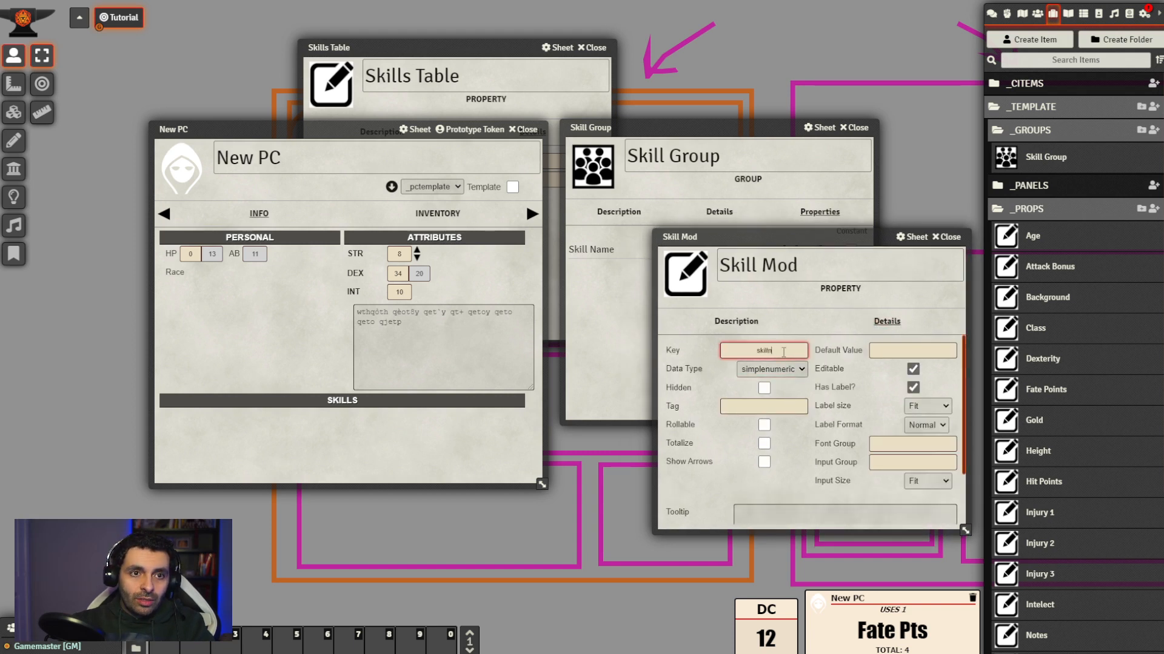
type("od")
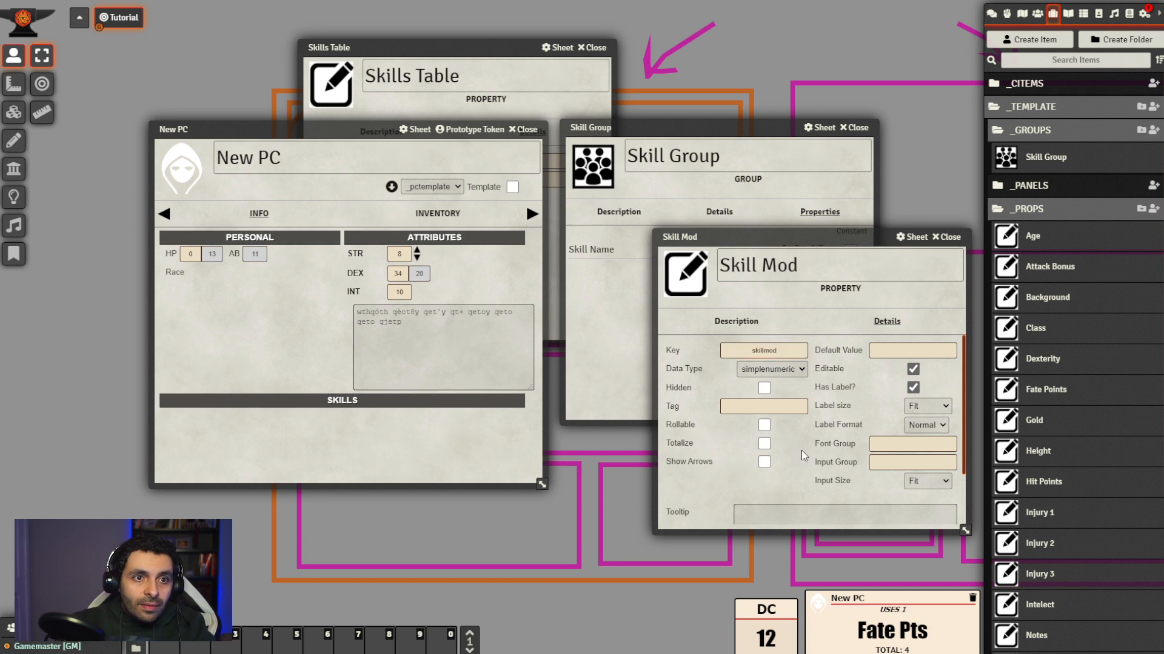
left_click(794, 409)
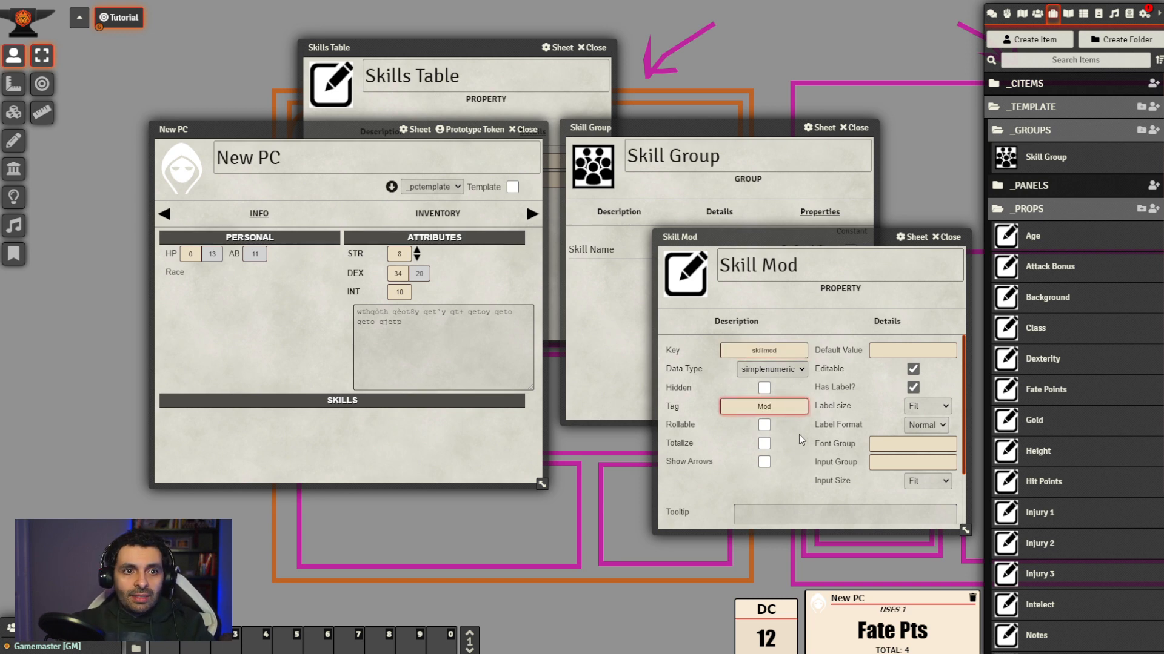
left_click(919, 349)
type("0")
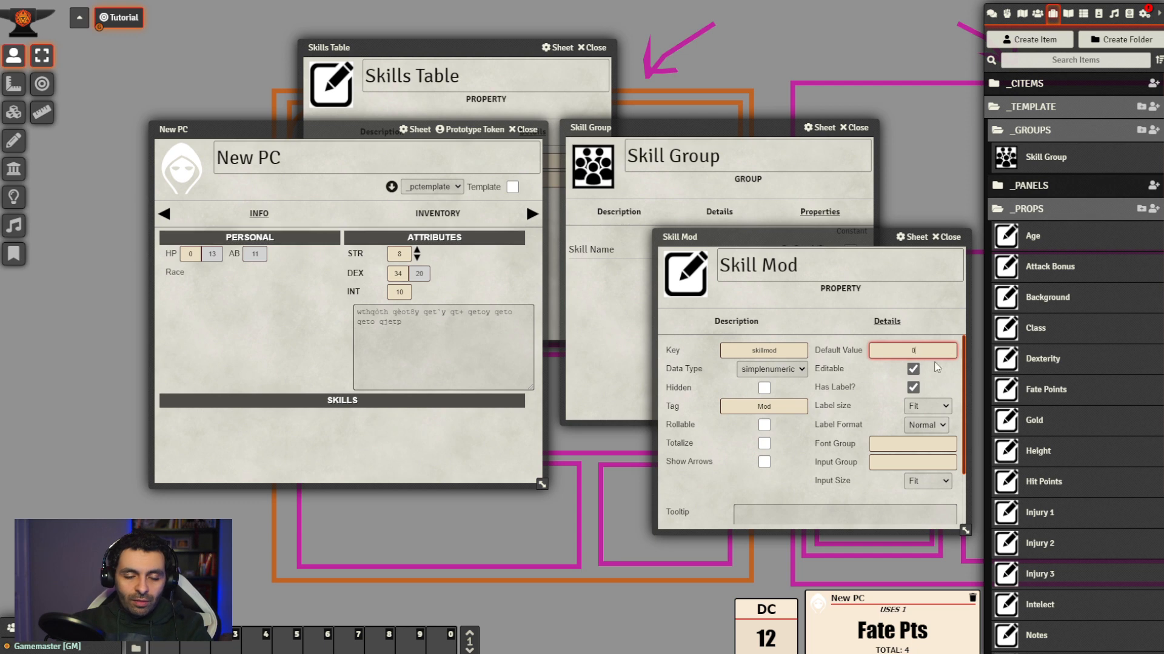
left_click(793, 442)
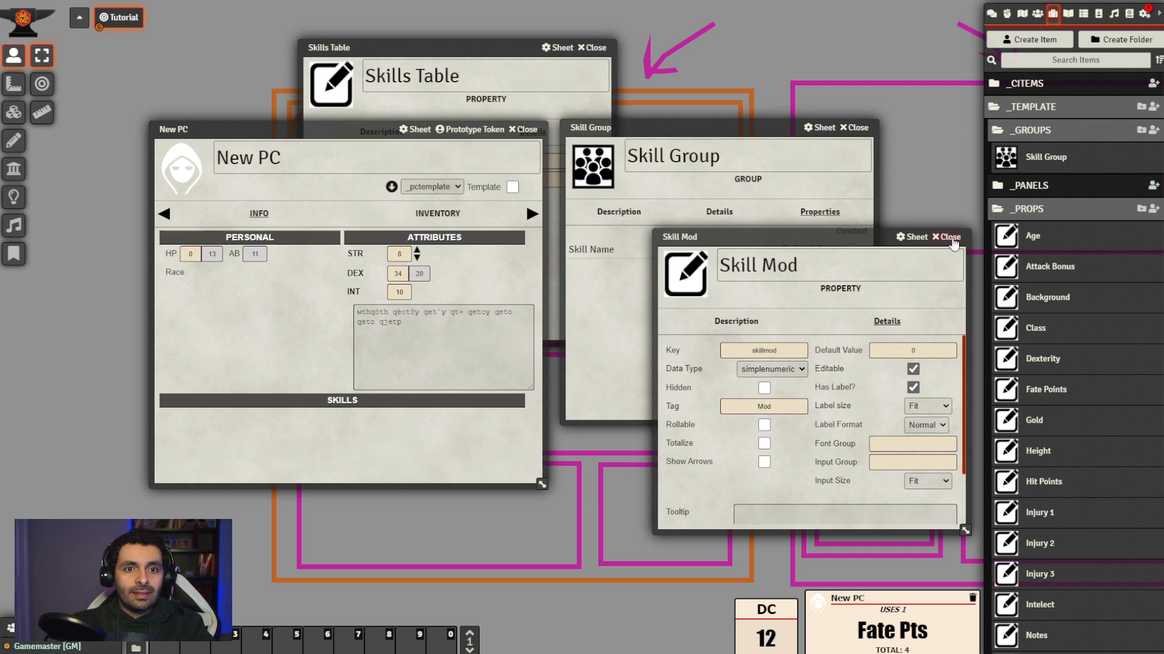
left_click(950, 239)
Add the Skill Mod property to the Skill Group and make it non-constant
scroll(1084, 388, "down", 4)
left_click_drag(1052, 497, 716, 362)
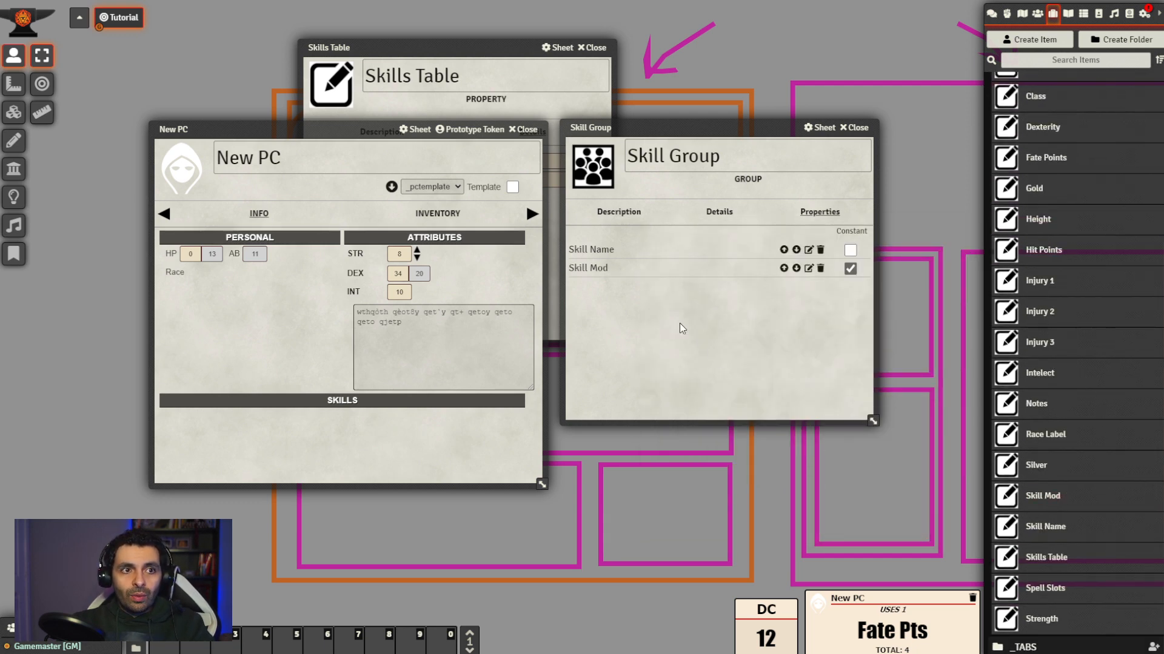
left_click(850, 268)
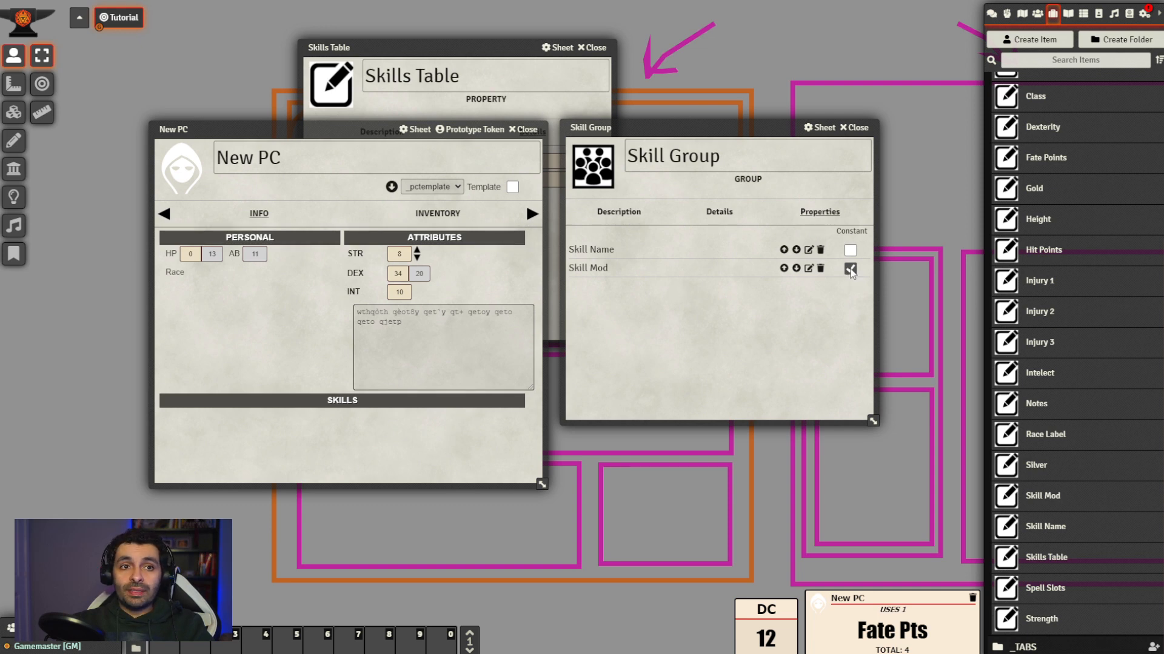
left_click(850, 269)
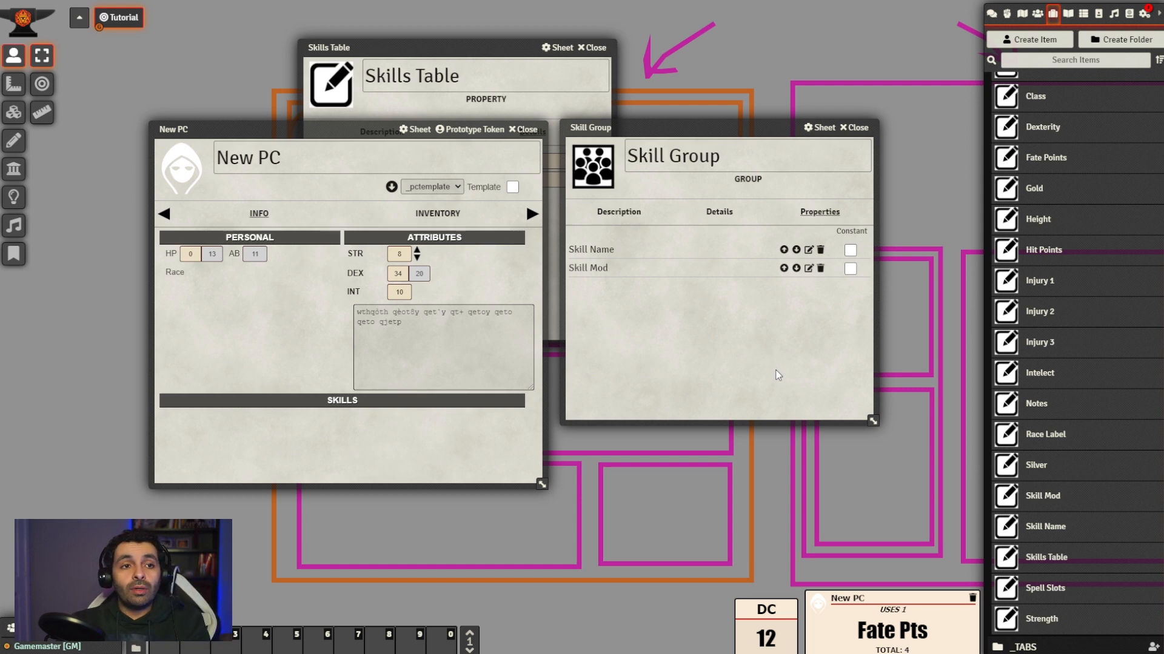
Create a new property item named Skill Roll in the _PROPS folder
scroll(1118, 401, "up", 4)
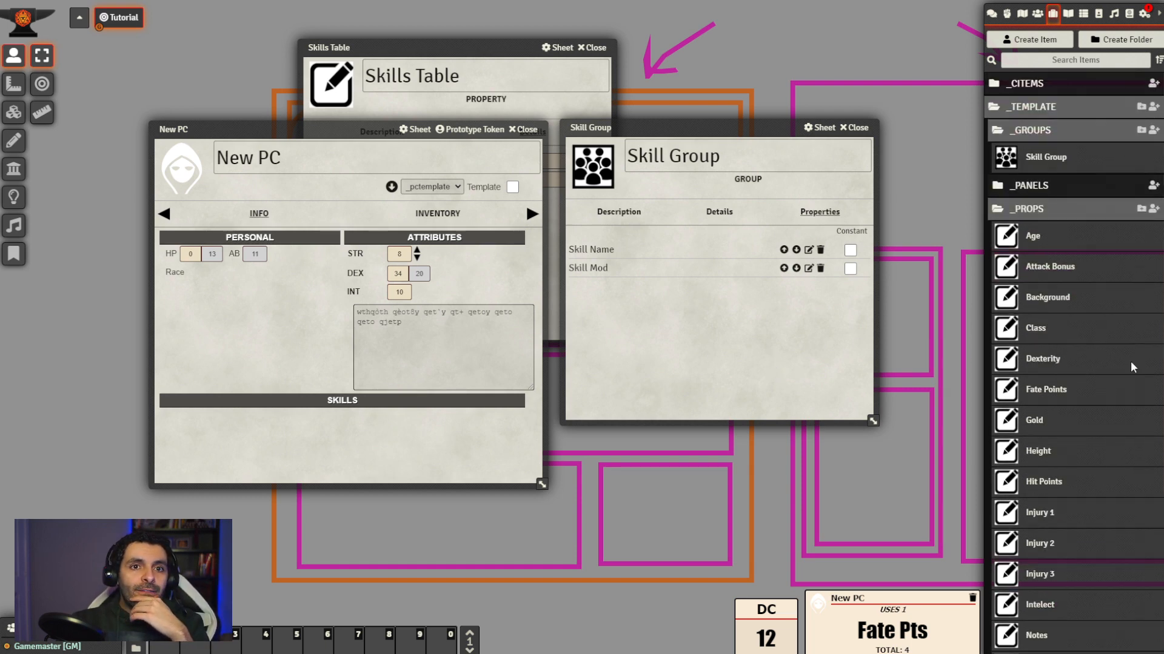
left_click(1154, 210)
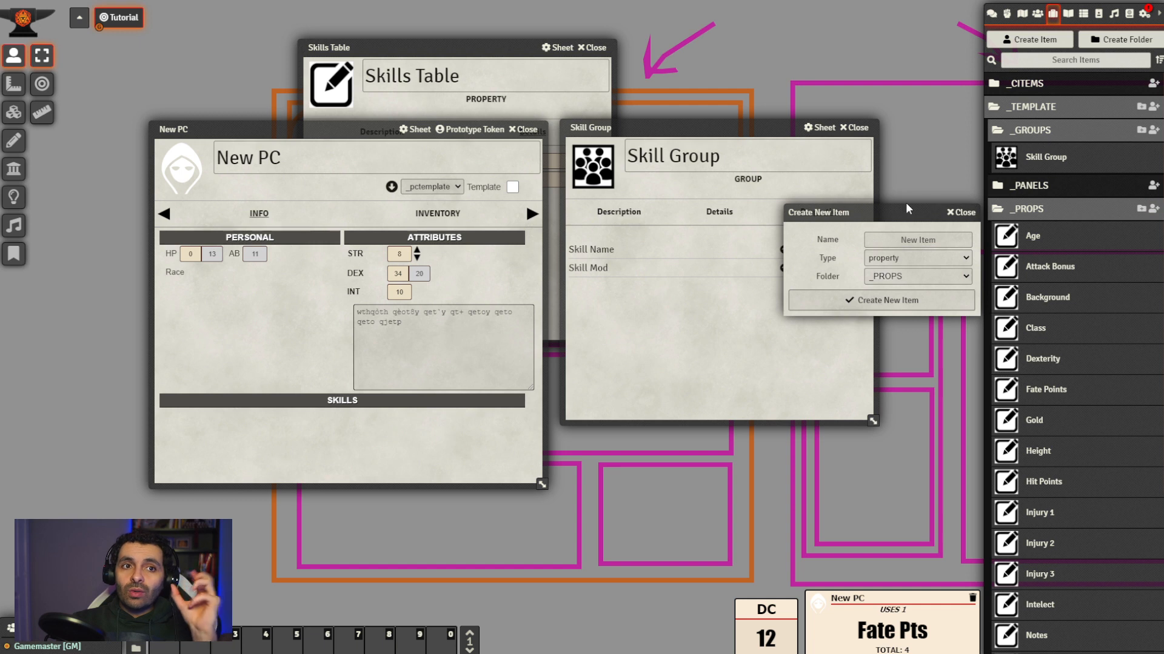
left_click_drag(906, 209, 885, 313)
left_click(903, 343)
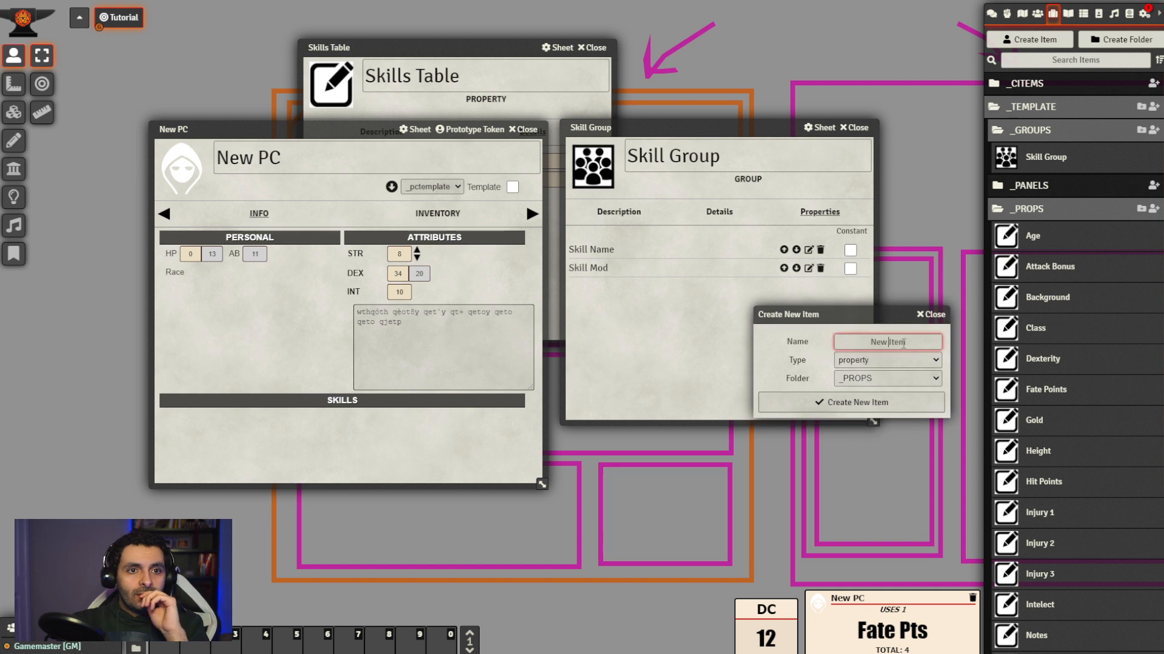
type("Skill Roll")
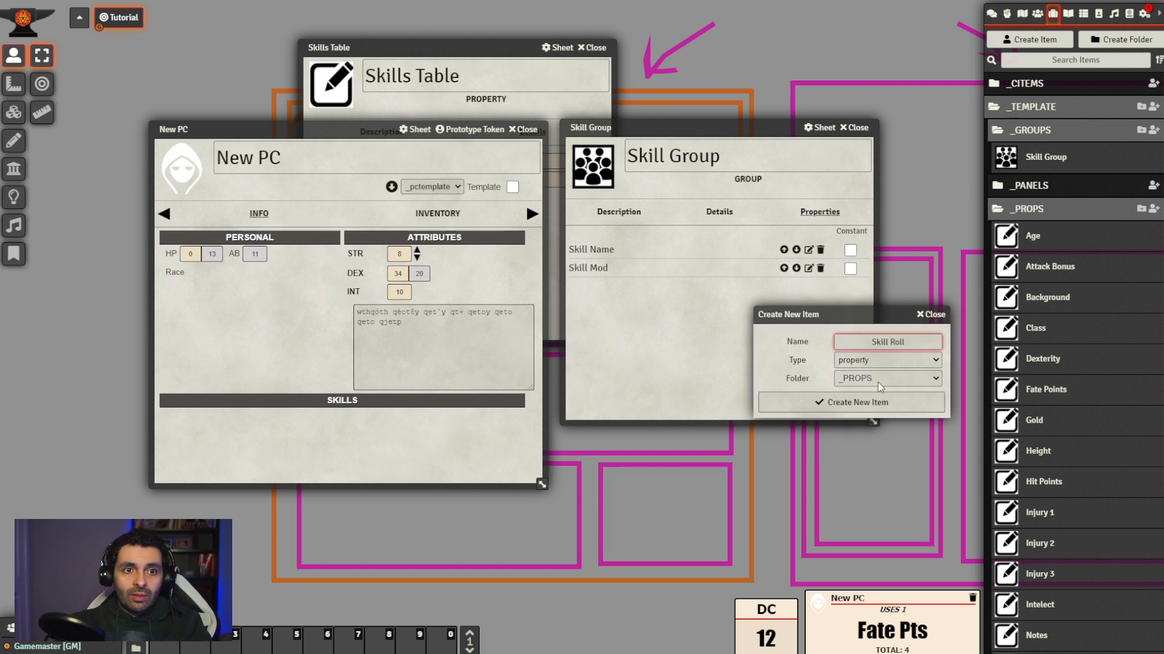
left_click(855, 411)
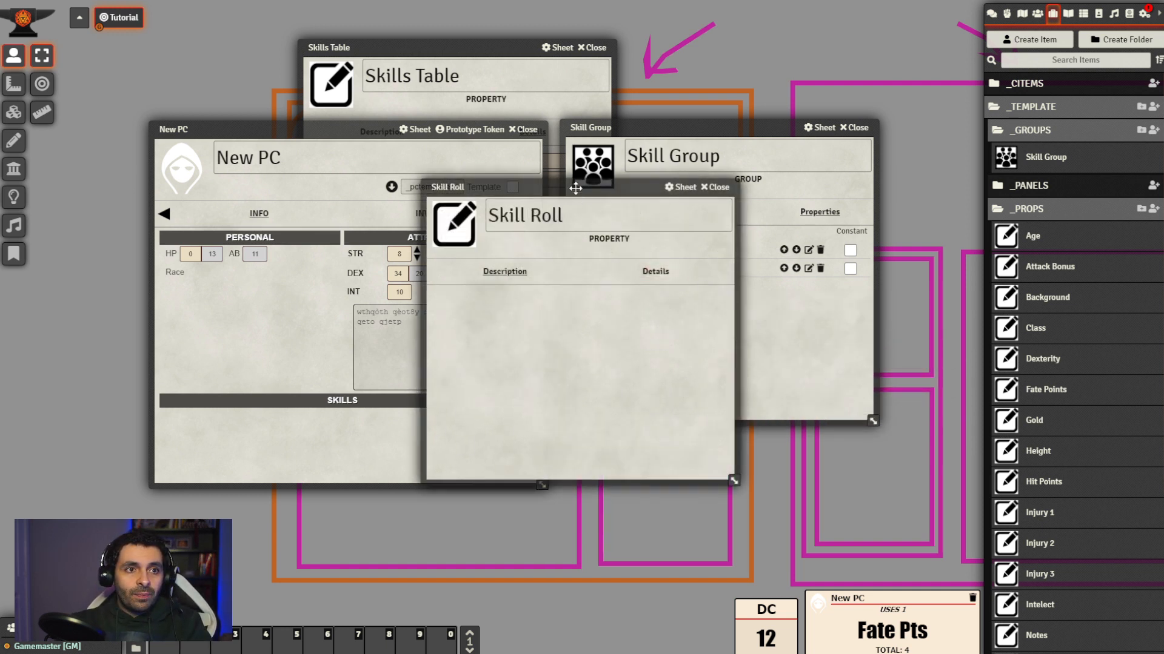
Set the Skill Roll property's data type to label and its label format to Die
left_click_drag(561, 184, 806, 268)
left_click(897, 354)
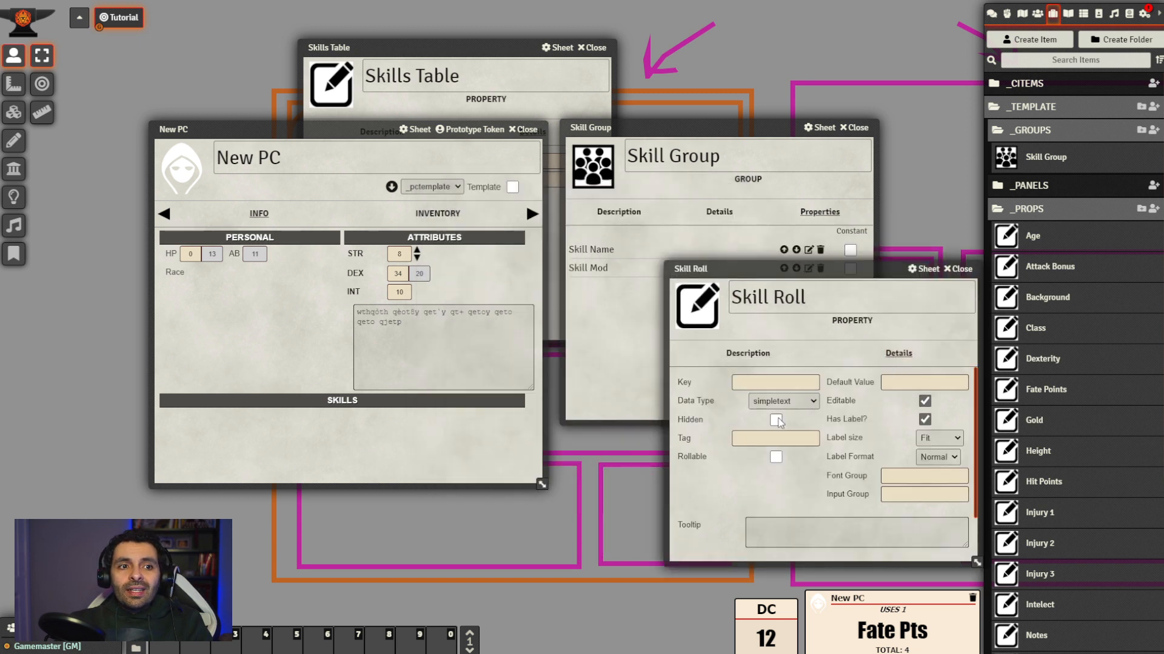
left_click(784, 480)
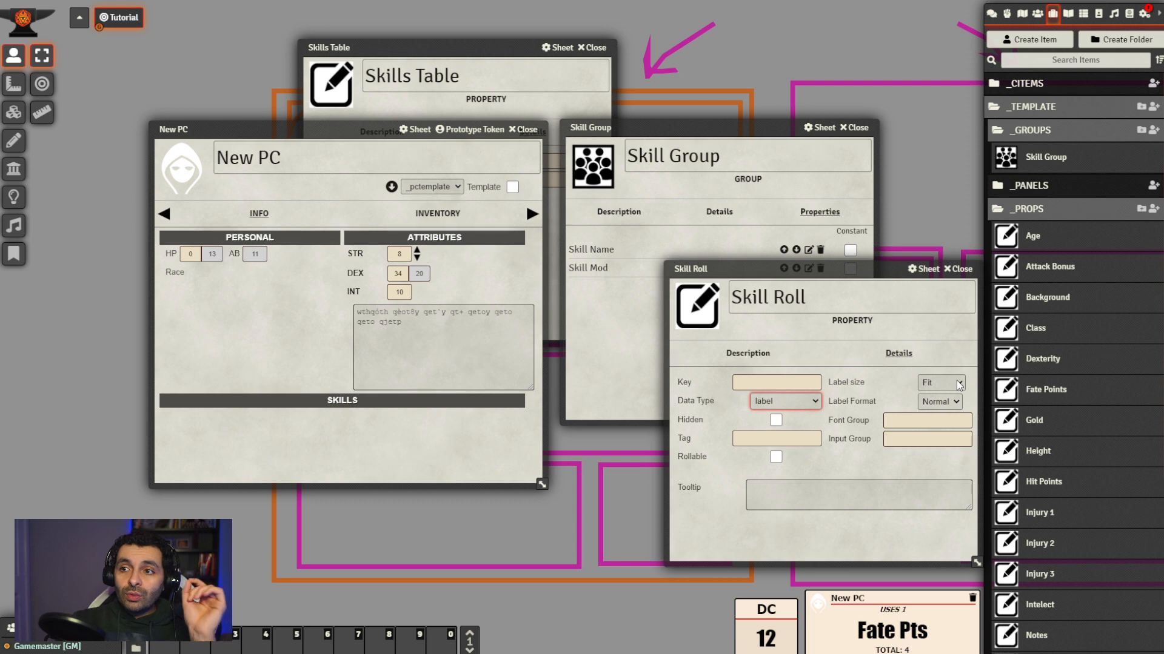
left_click(955, 402)
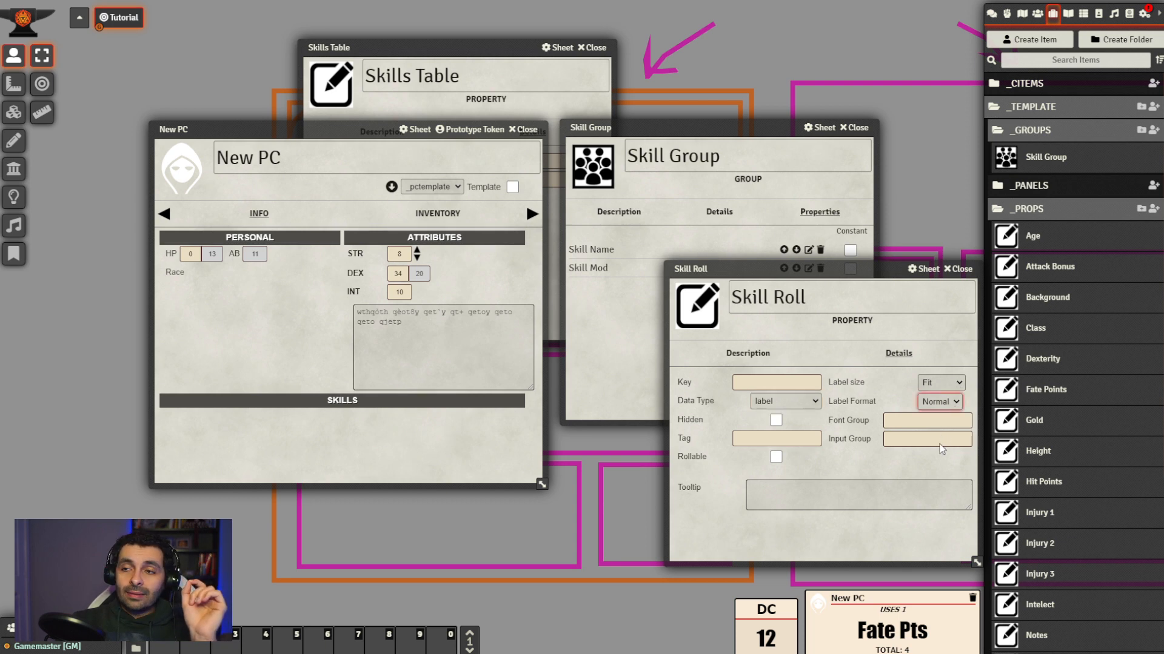
left_click(939, 446)
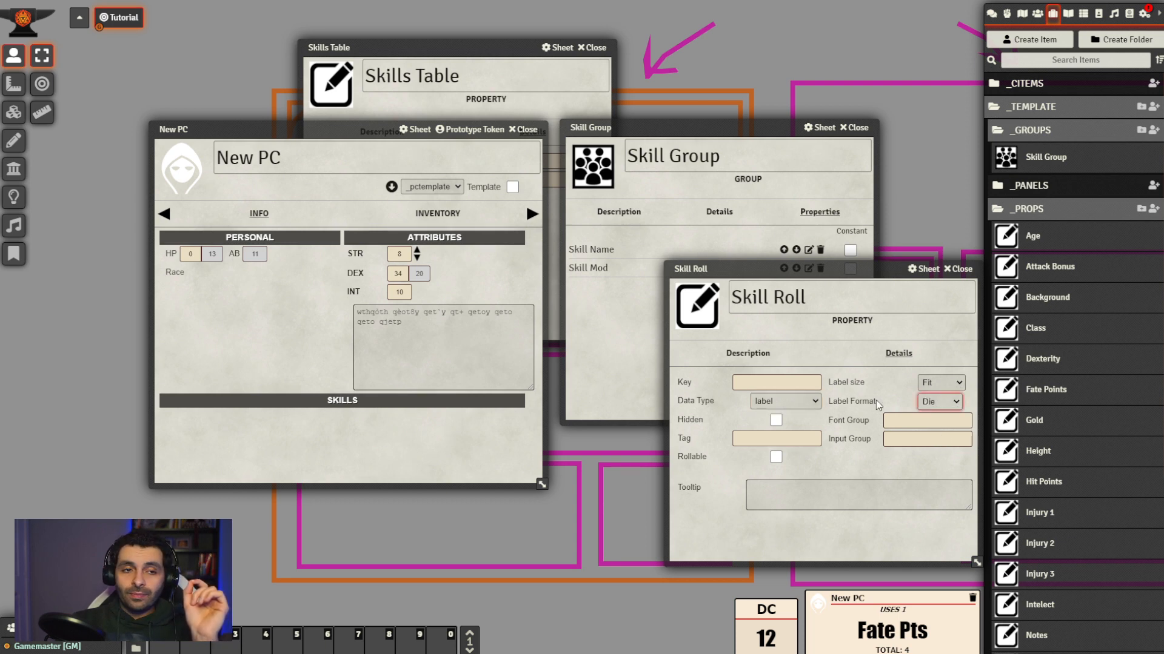
Give the Skill Roll property the key skillroll and the tag Roll, make it rollable, and close it
left_click(780, 380)
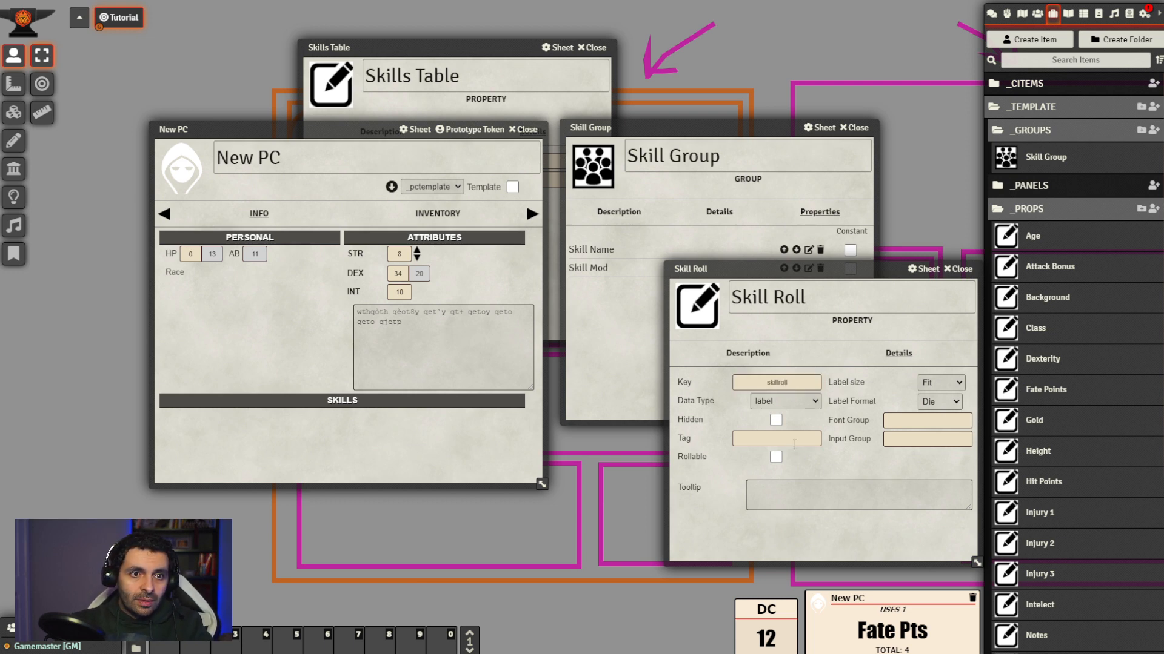
left_click(796, 440)
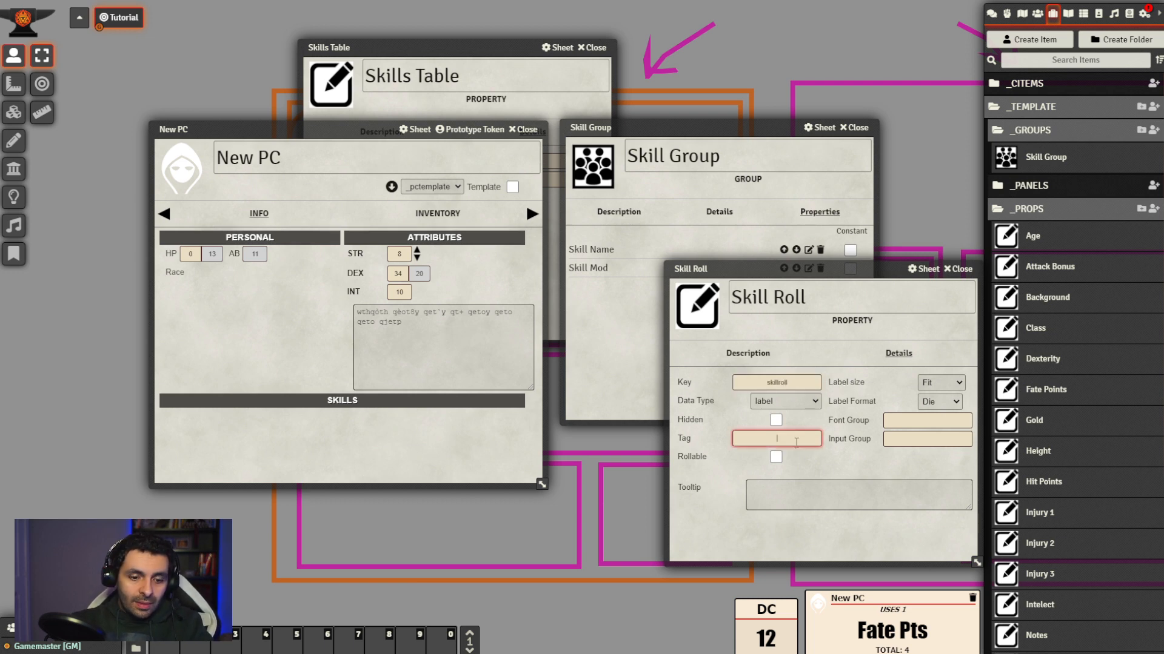
left_click(883, 477)
left_click(770, 460)
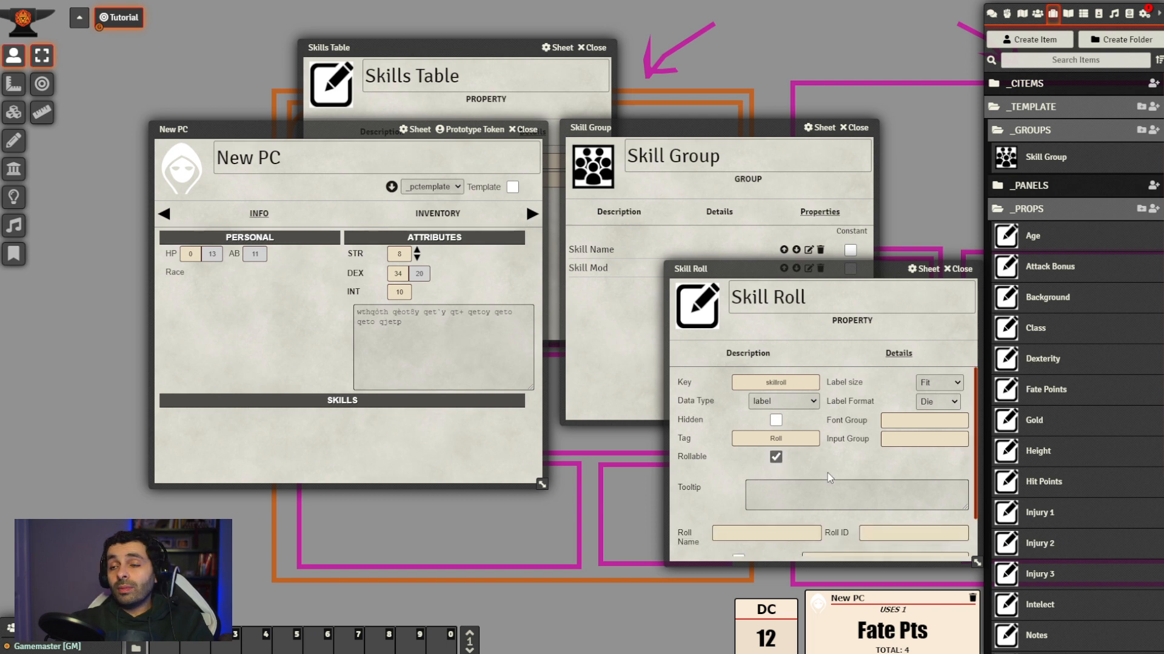
scroll(824, 476, "down", 1)
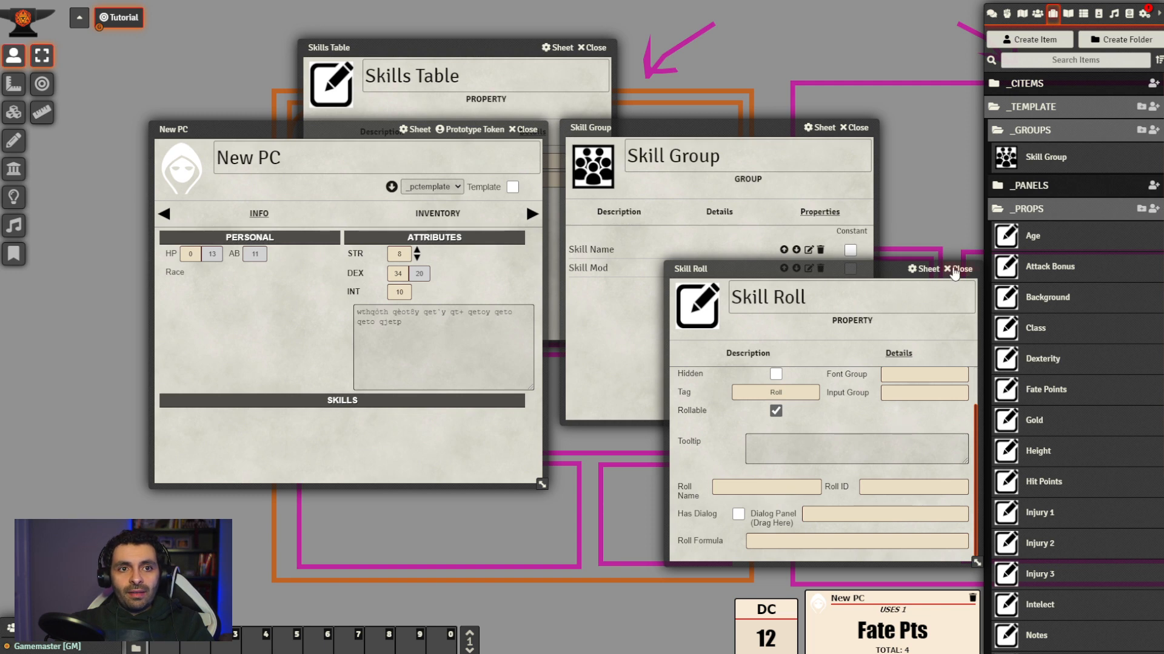
left_click(956, 269)
Add the Skill Roll property to the Skill Group as a constant and close the group's window
scroll(1069, 600, "down", 4)
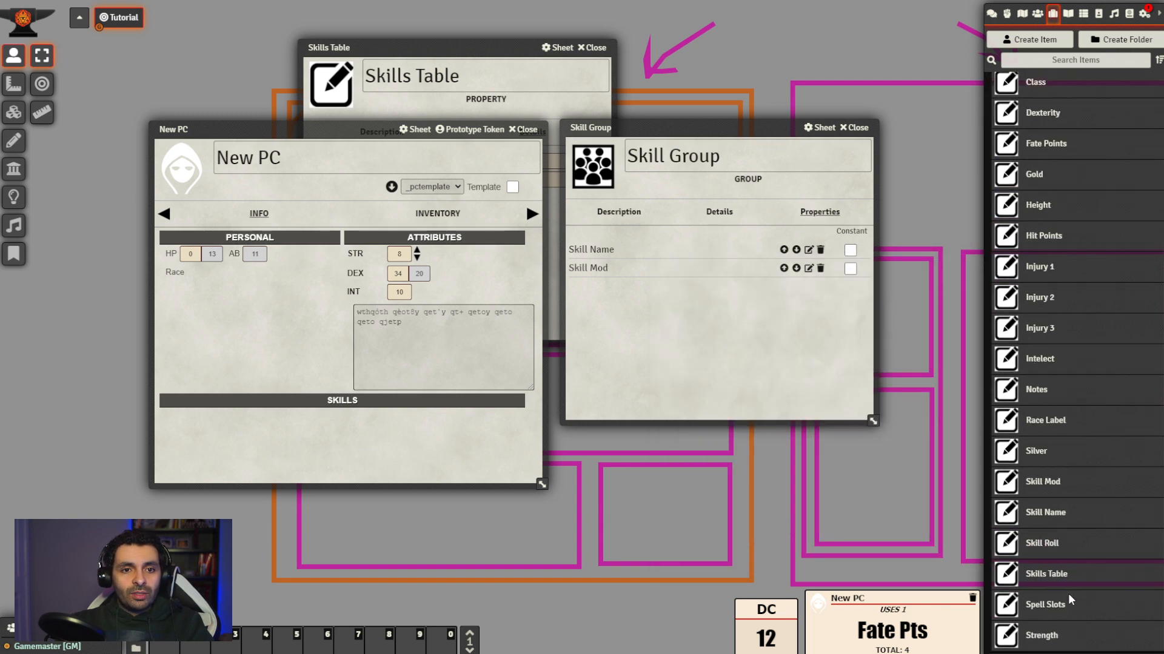
left_click_drag(1048, 545, 682, 343)
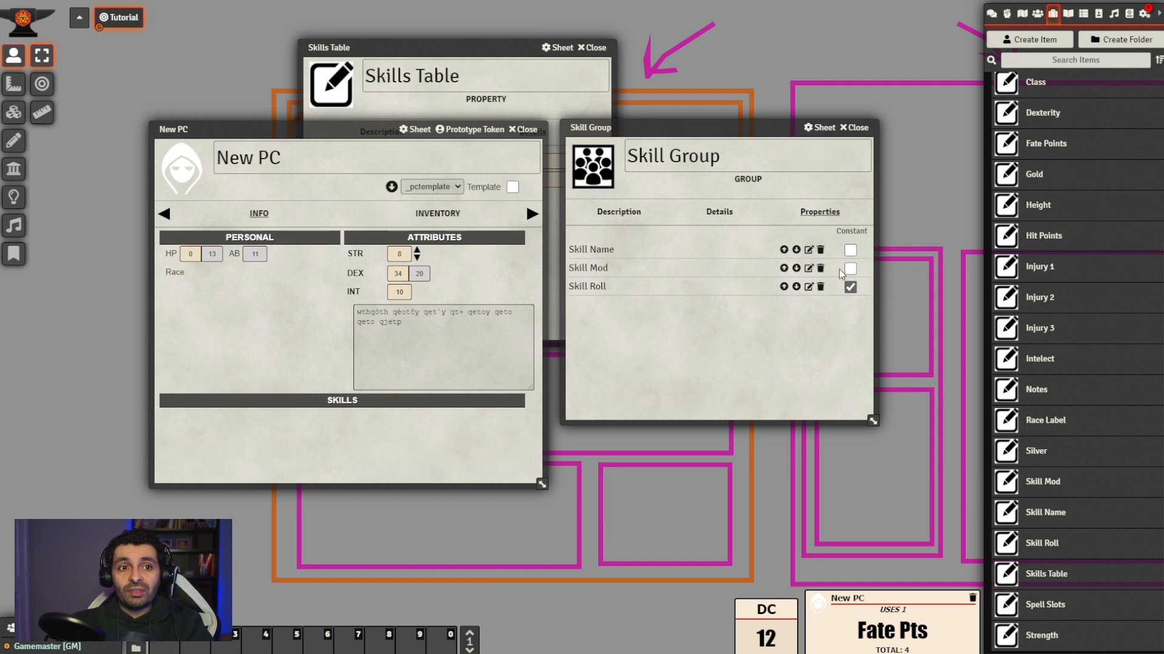
left_click_drag(697, 133, 786, 153)
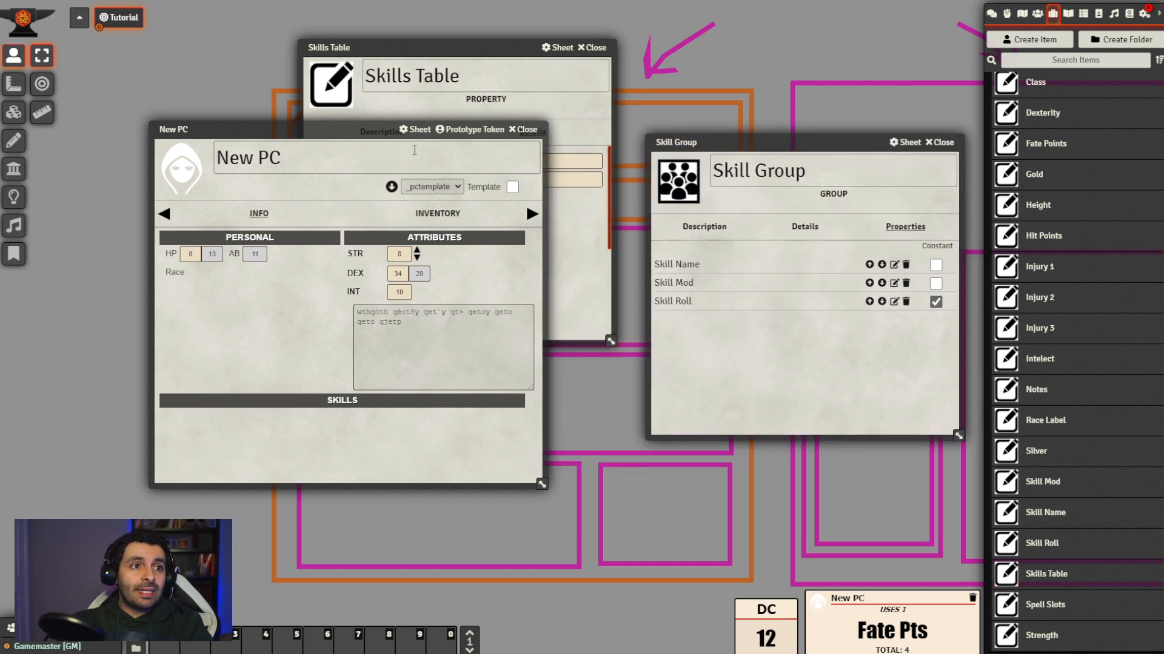
left_click_drag(349, 129, 297, 209)
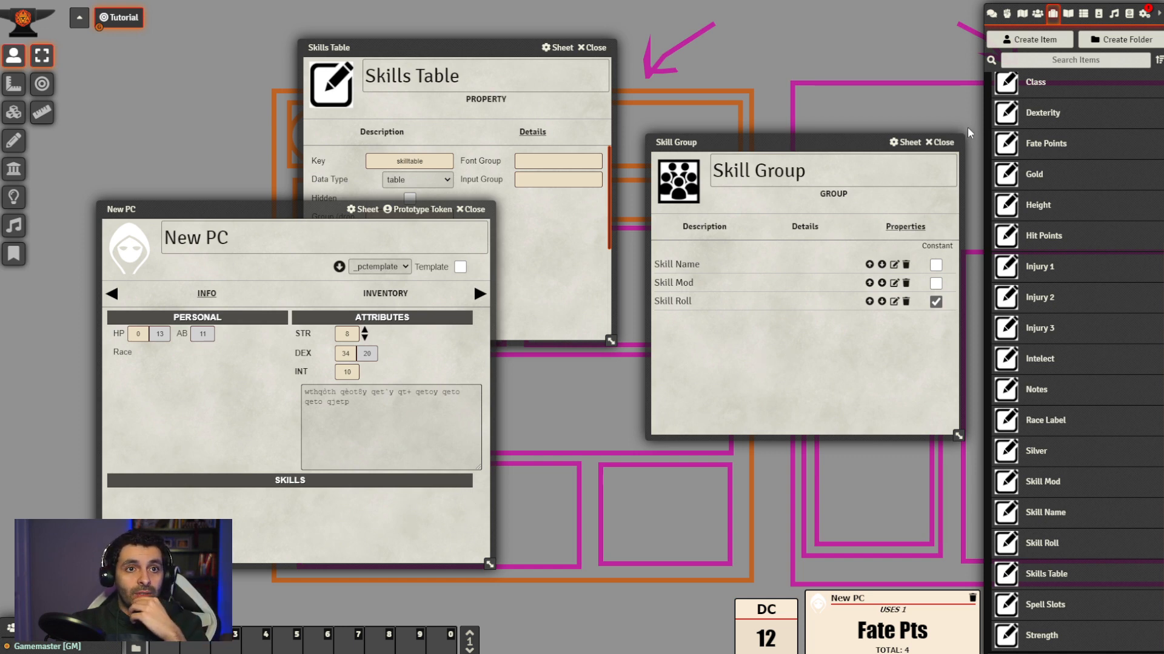
left_click(941, 143)
Assign the Skill Group as the Skills Table's group and enlarge the table's window to show all its settings
left_click_drag(471, 52, 741, 97)
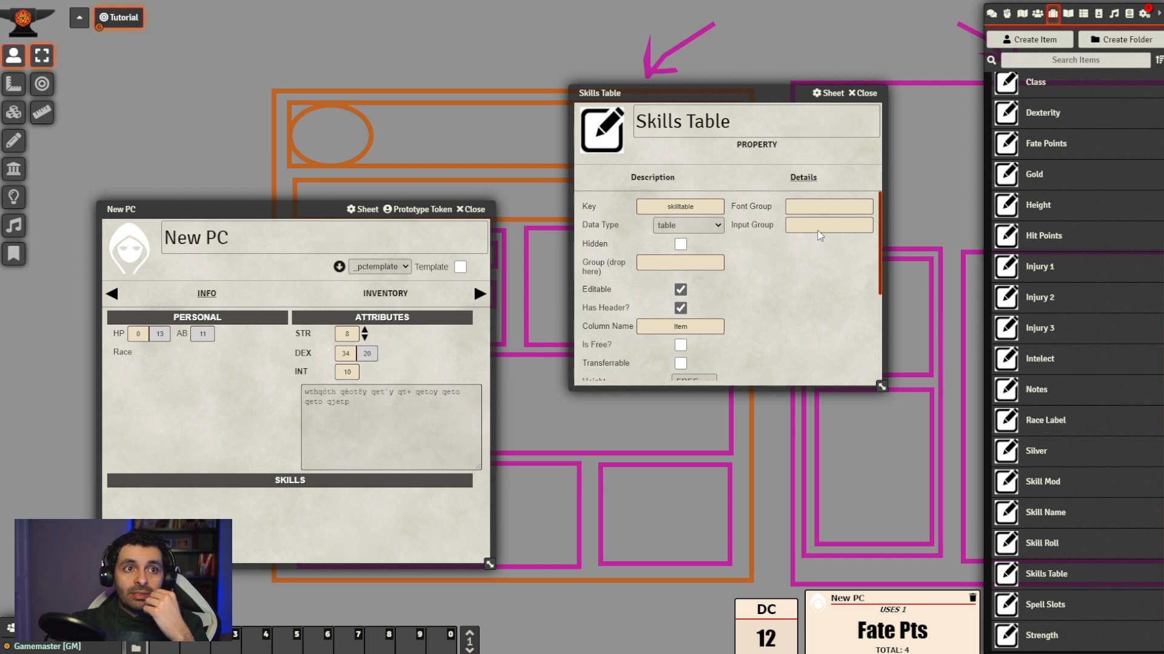
left_click(697, 262)
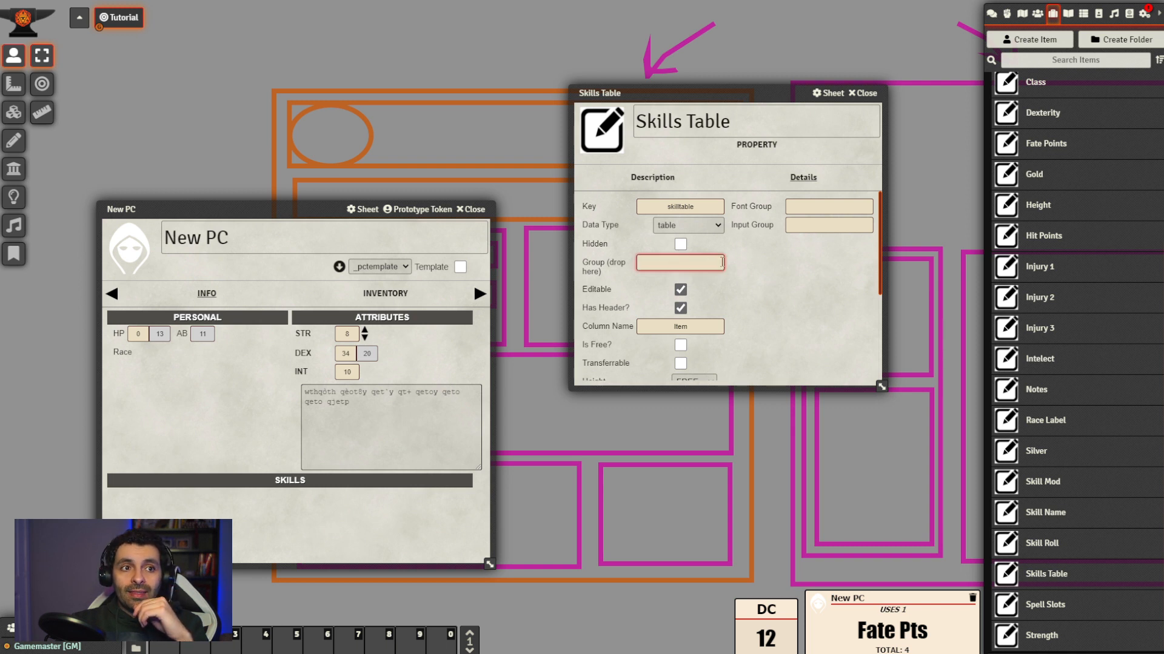
scroll(1117, 359, "up", 4)
left_click_drag(1053, 158, 699, 255)
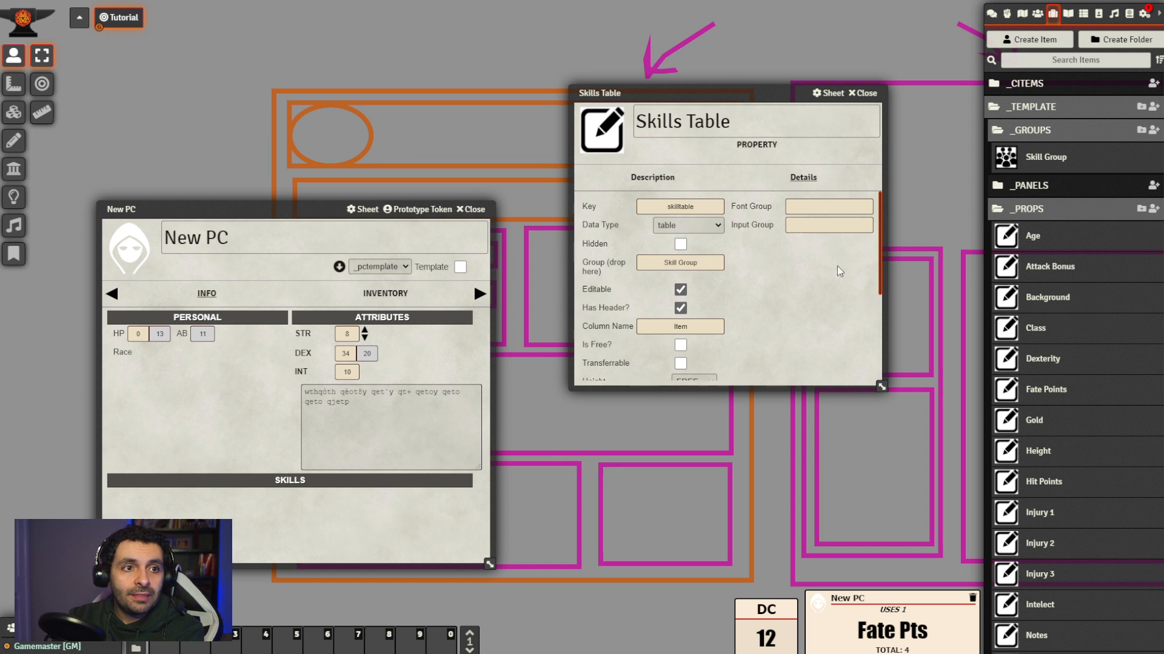
left_click_drag(881, 386, 888, 573)
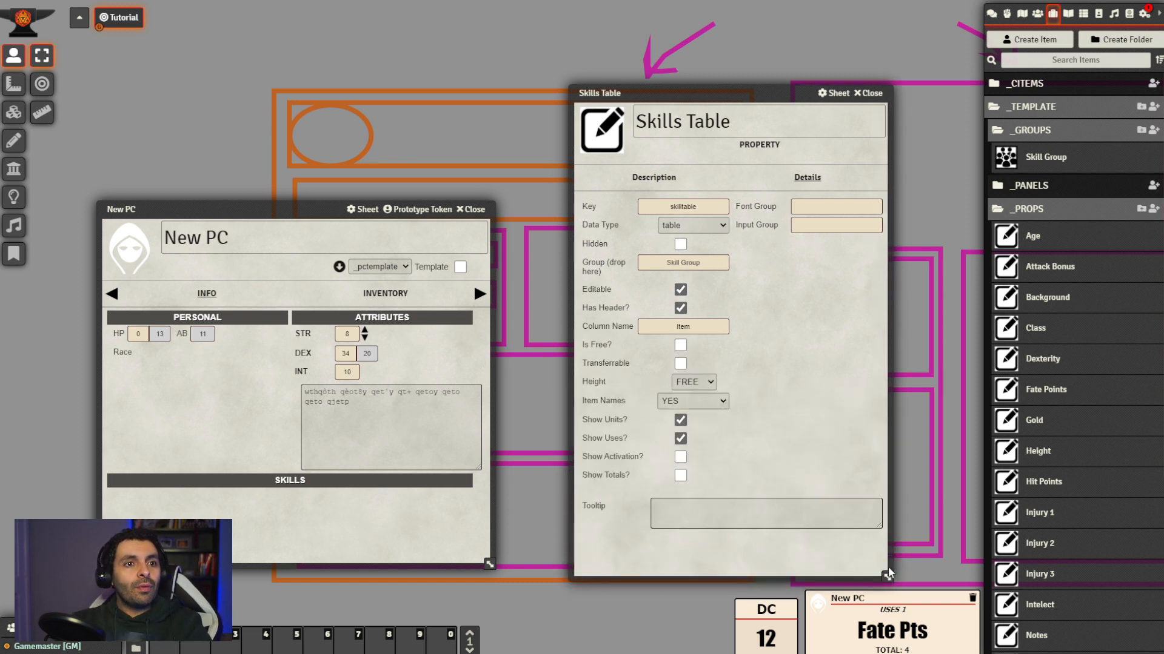
left_click(683, 293)
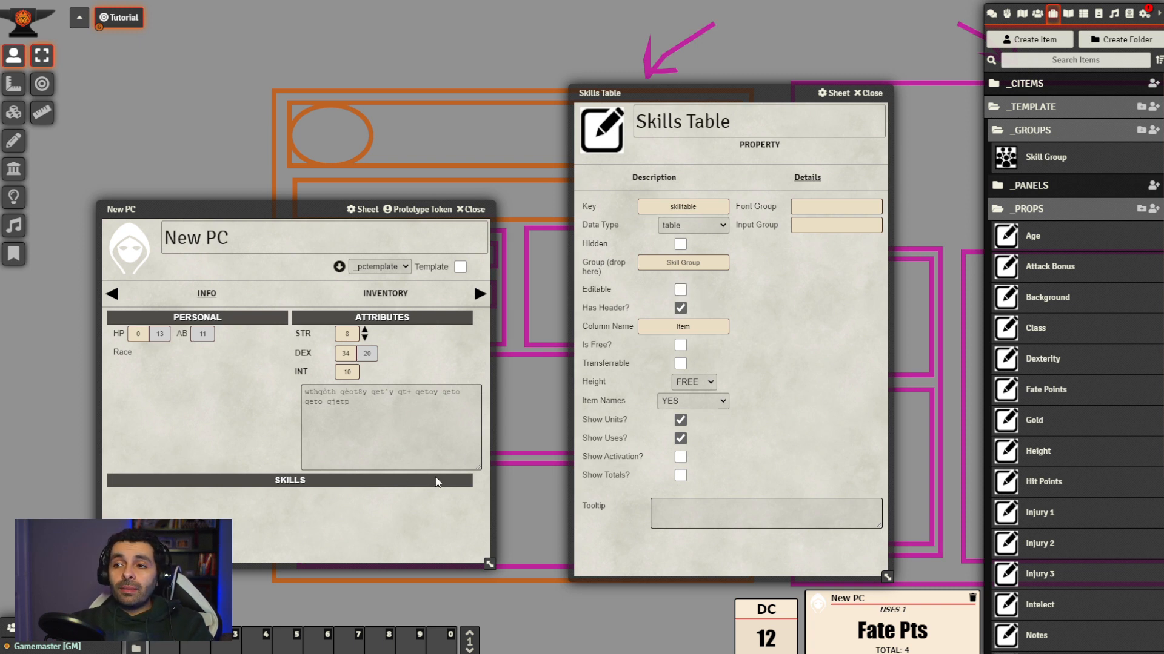
left_click(680, 291)
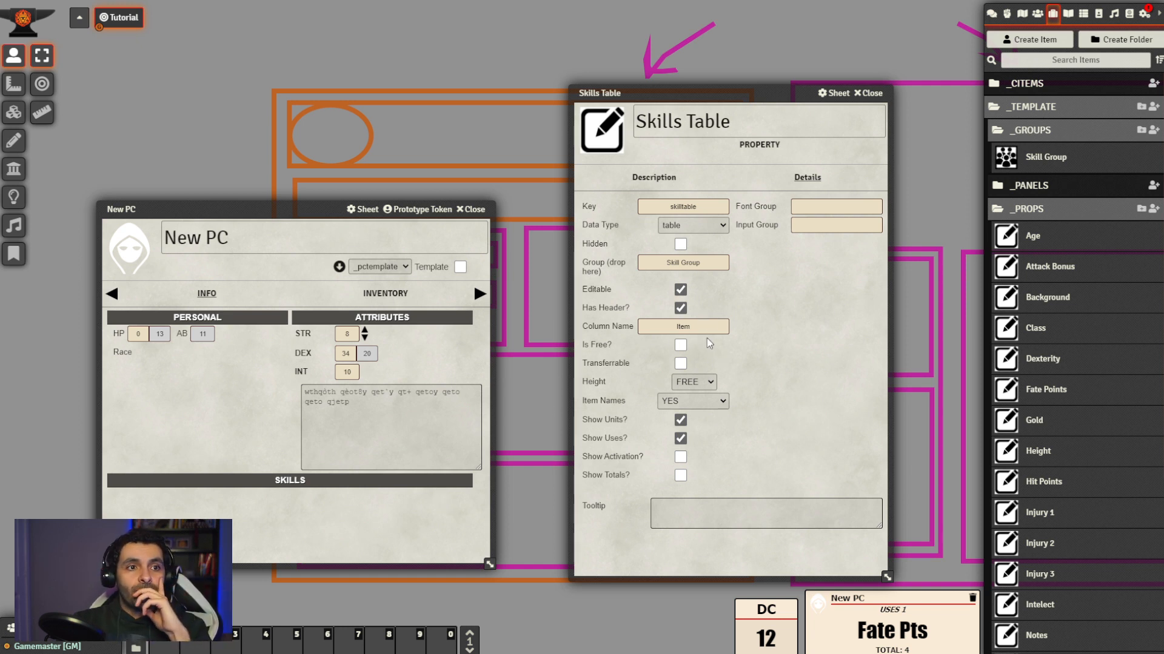
double_click(724, 326)
left_click(761, 329)
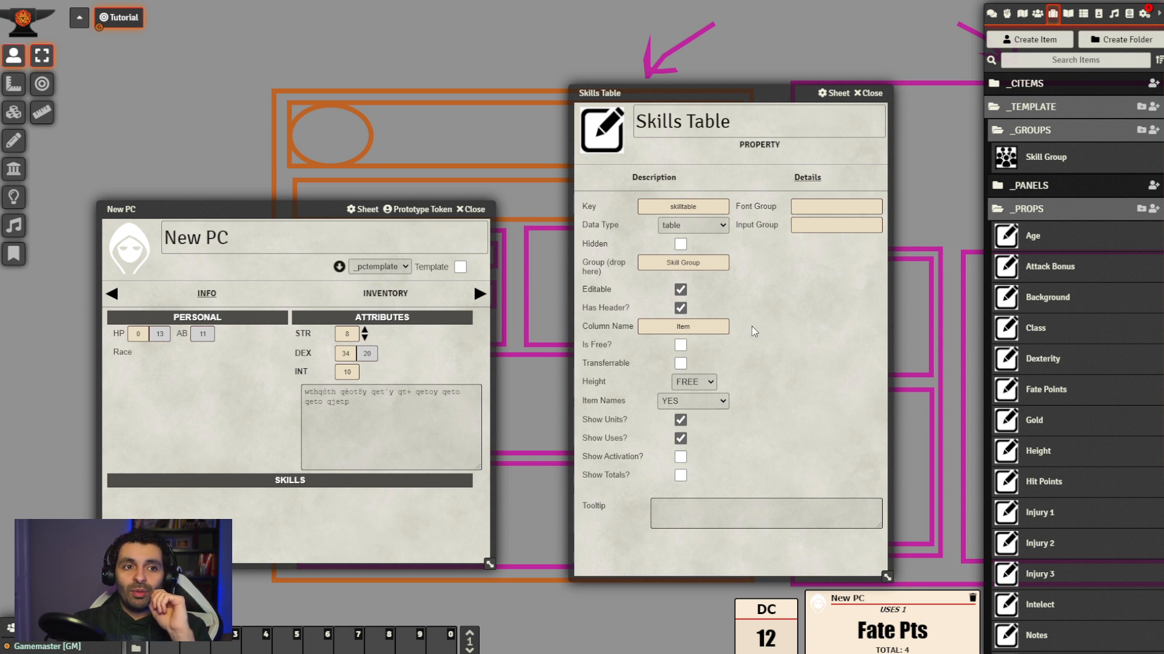
Mark the Skills Table as free, turn off Show Units and Show Uses, and close the property
left_click(681, 346)
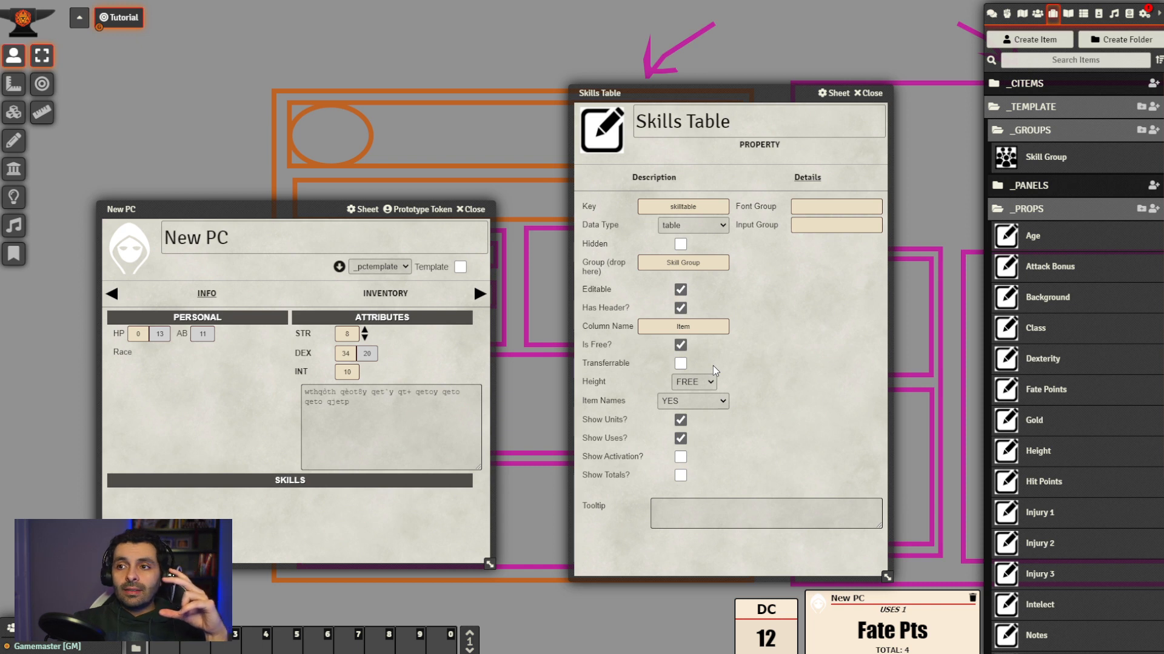
left_click(709, 383)
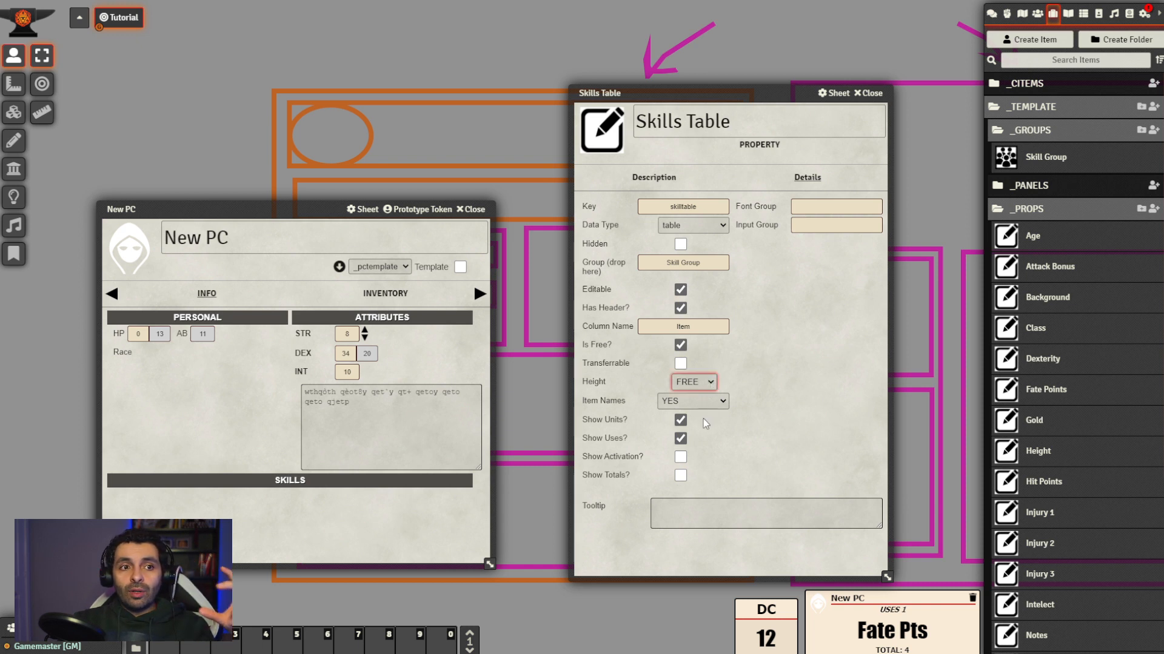
left_click(791, 382)
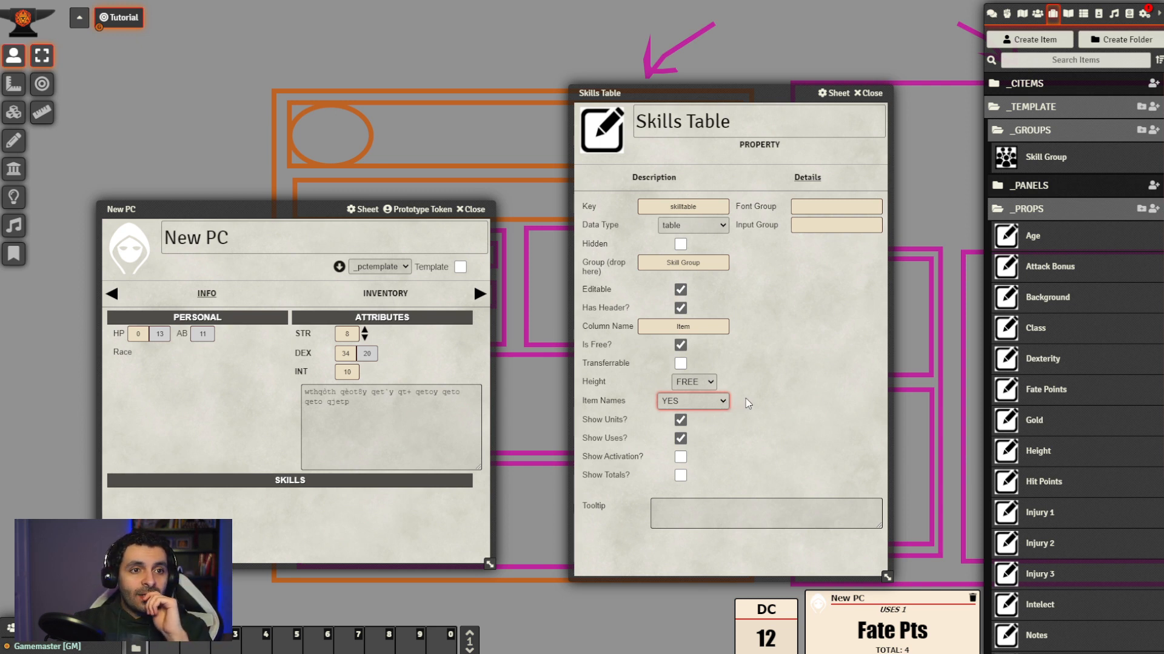
left_click(758, 407)
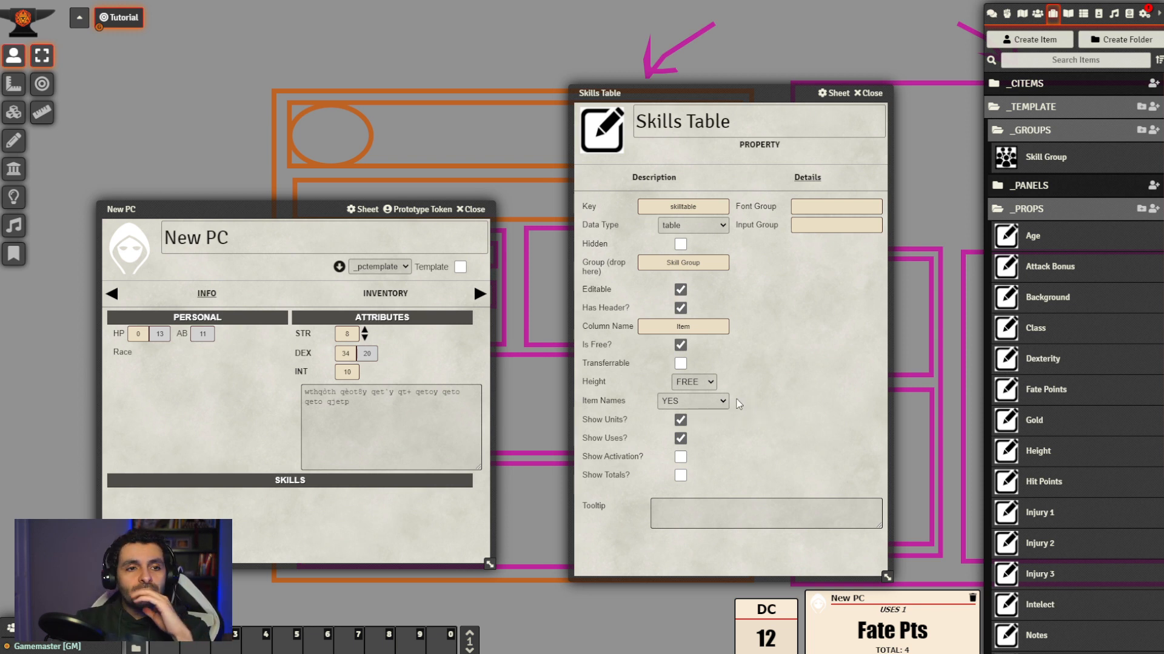
left_click(681, 421)
left_click(680, 439)
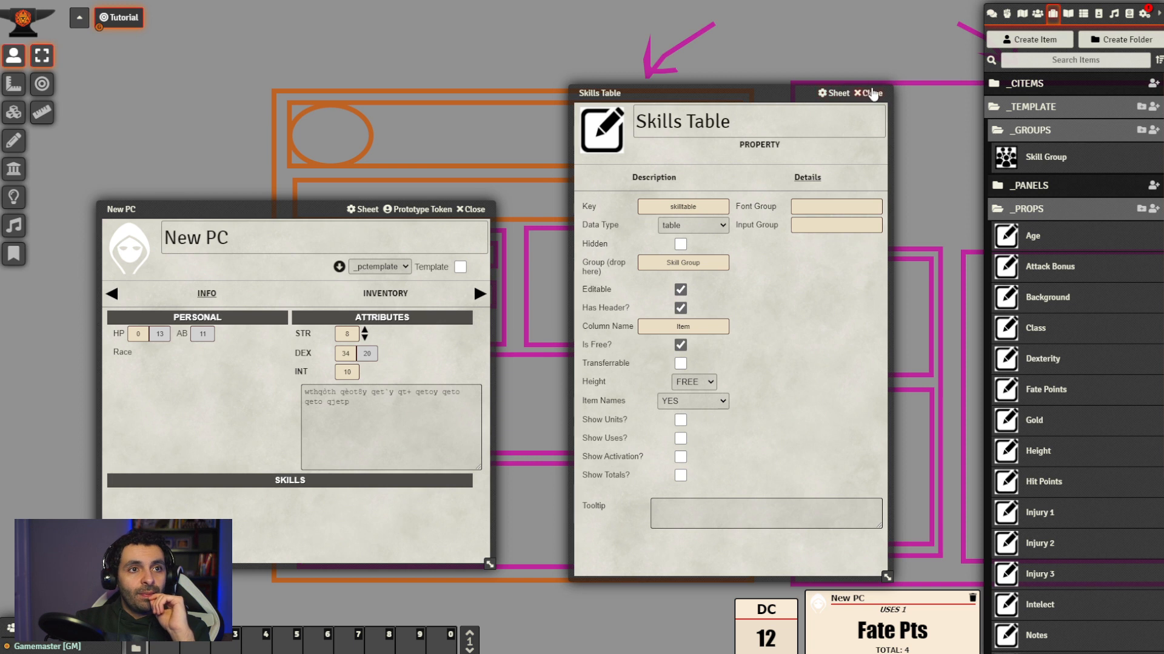
left_click(871, 94)
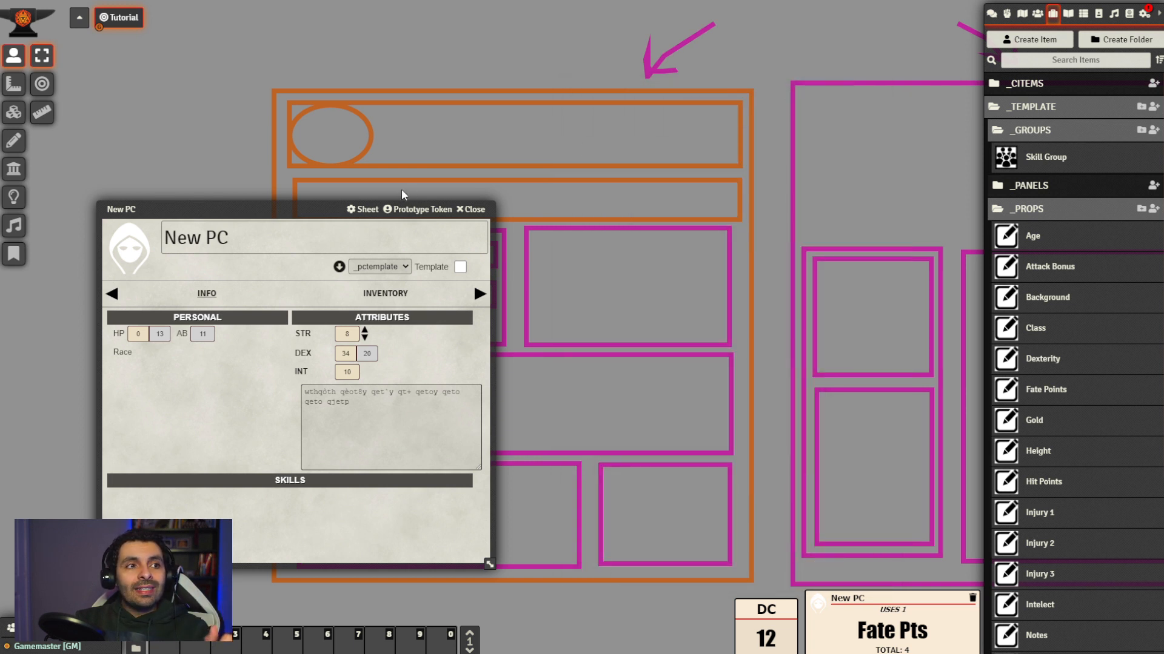
Add the Skills Table property to the Skills Panel's properties and close the panel
left_click_drag(318, 208, 405, 109)
left_click(1071, 186)
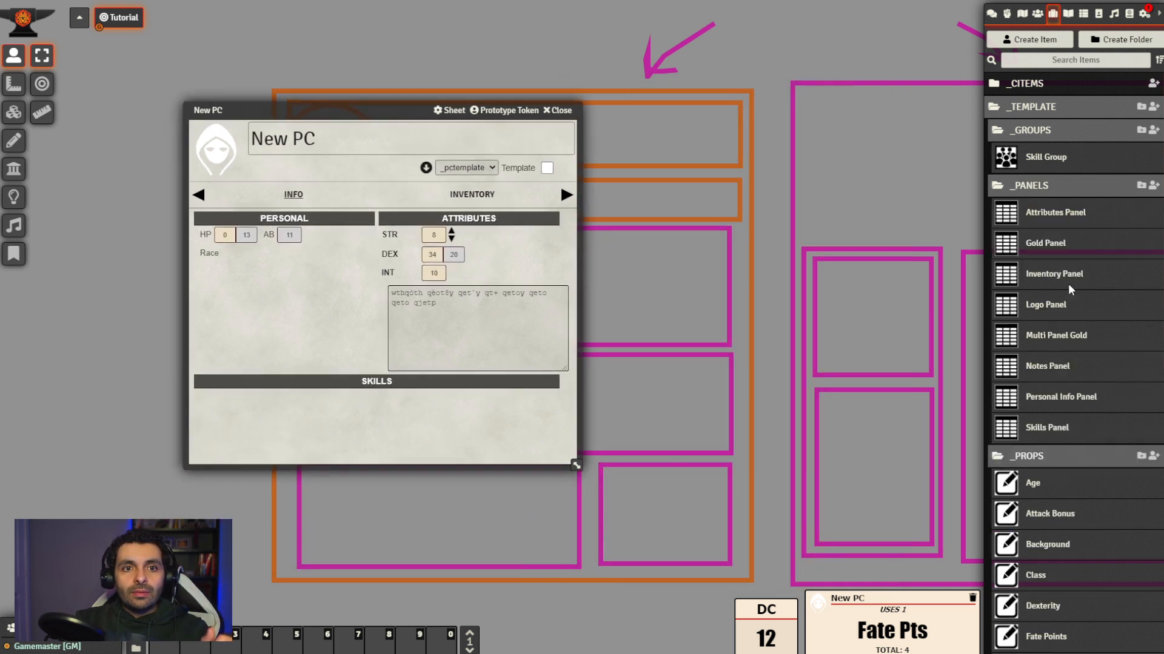
left_click(1060, 435)
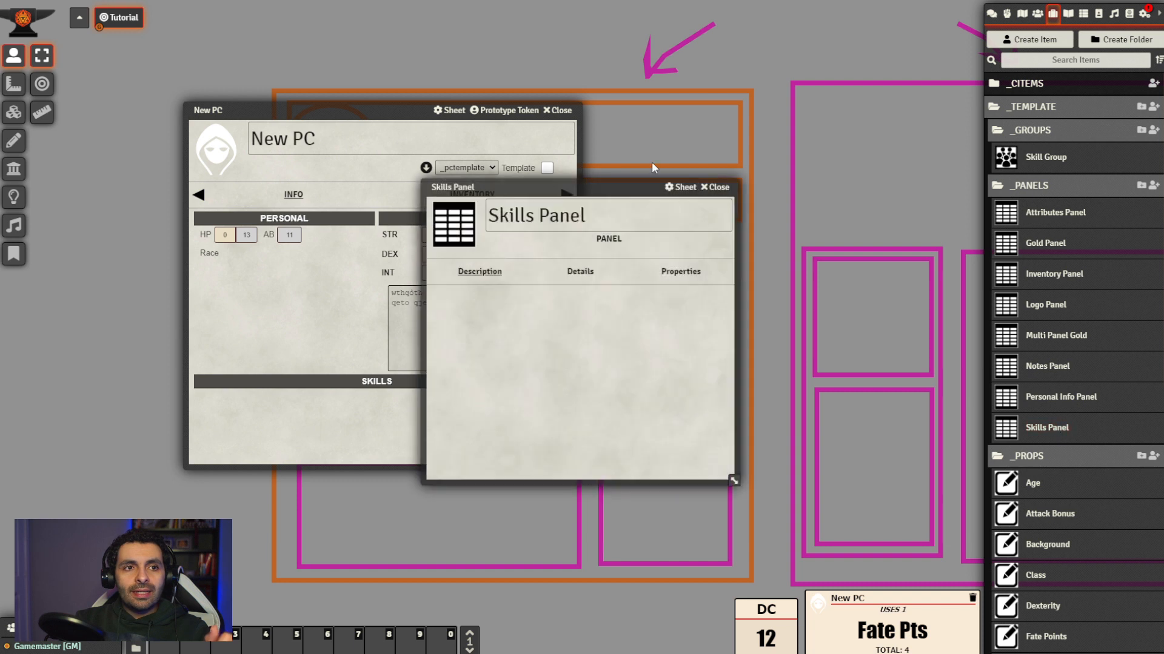
left_click_drag(610, 187, 807, 121)
scroll(1108, 404, "down", 8)
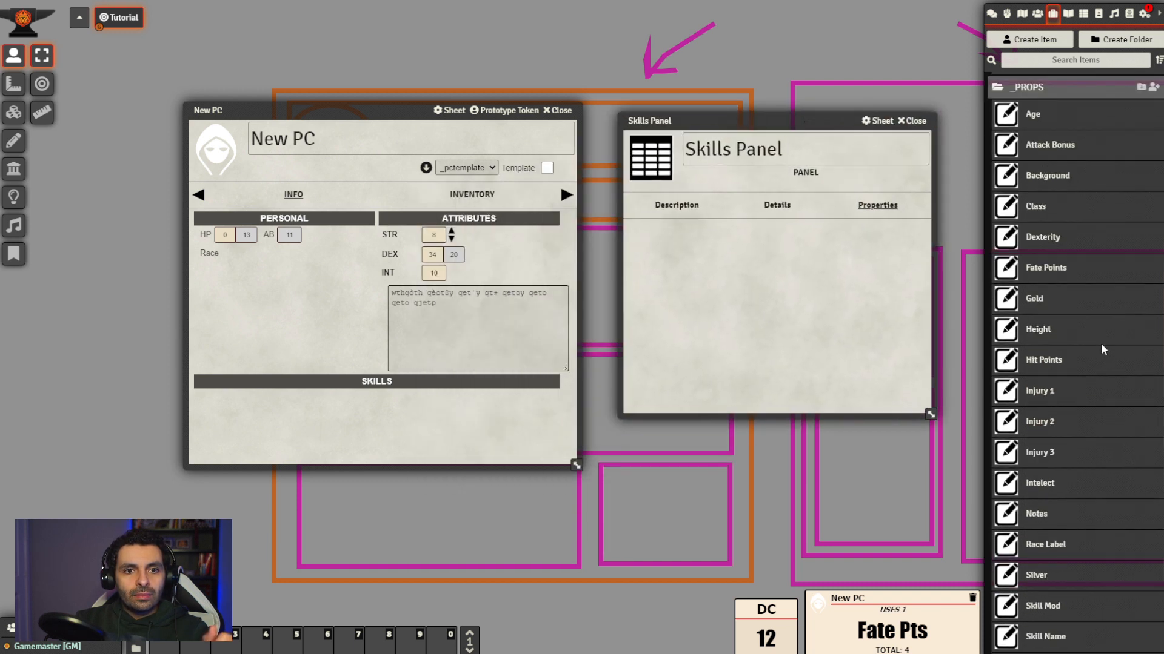
left_click_drag(1051, 573, 761, 295)
left_click(921, 121)
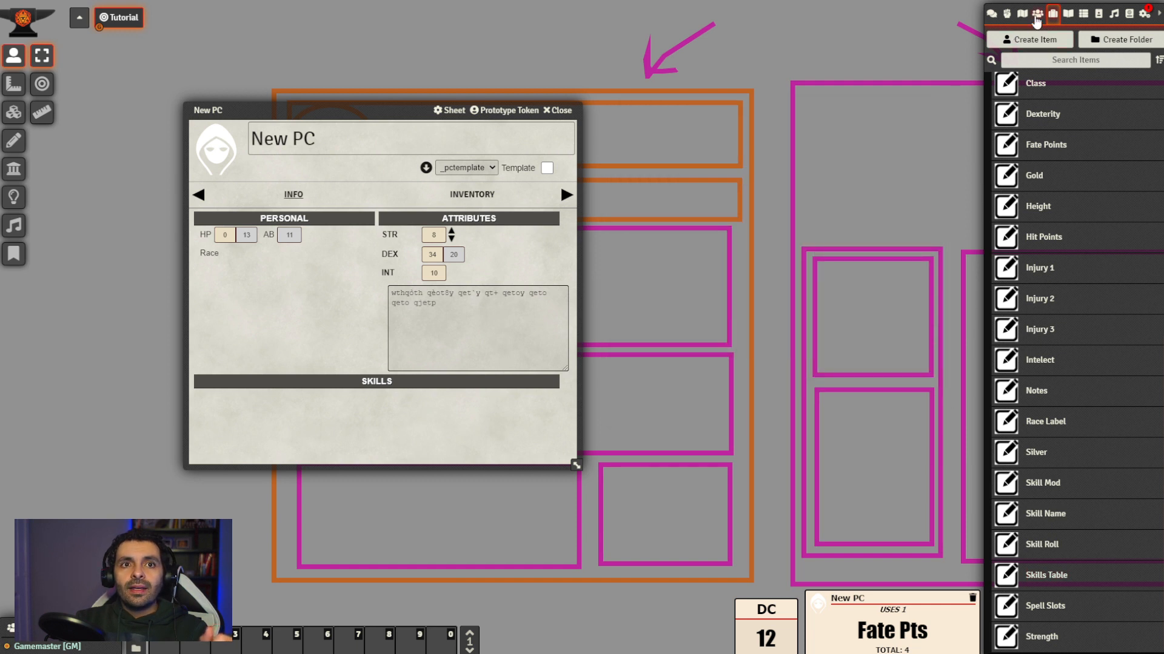
Reload the _pctemplate actor and reopen the New PC sheet in a taller window
left_click(1037, 13)
left_click(1039, 87)
left_click(741, 213)
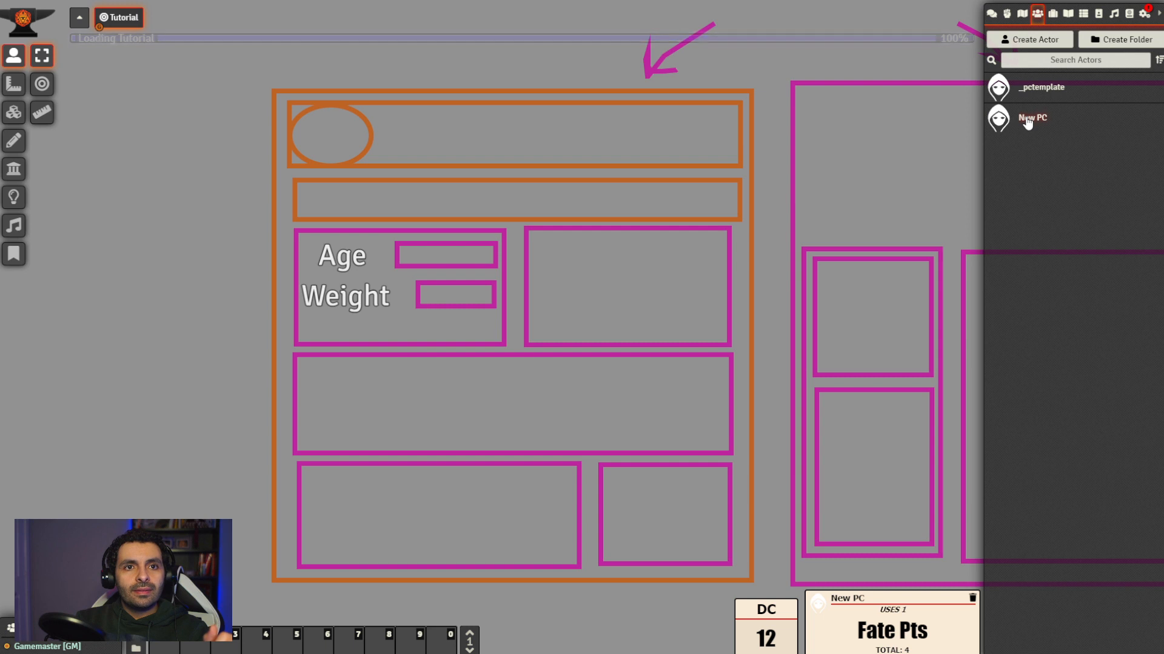
left_click(1030, 117)
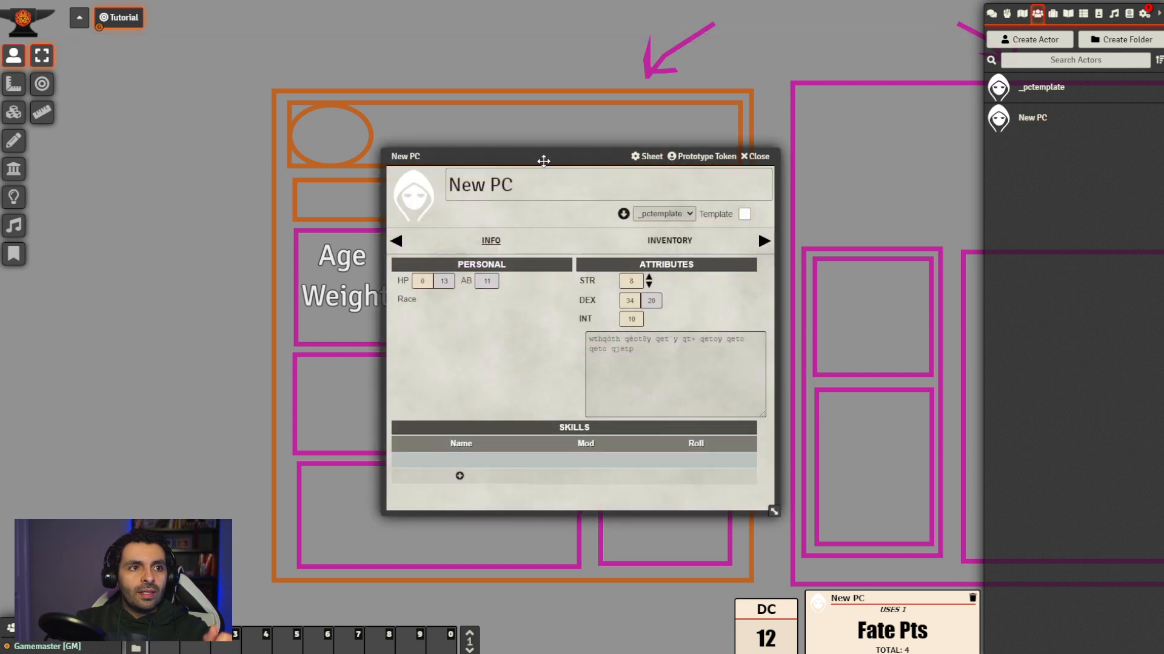
left_click_drag(544, 161, 581, 96)
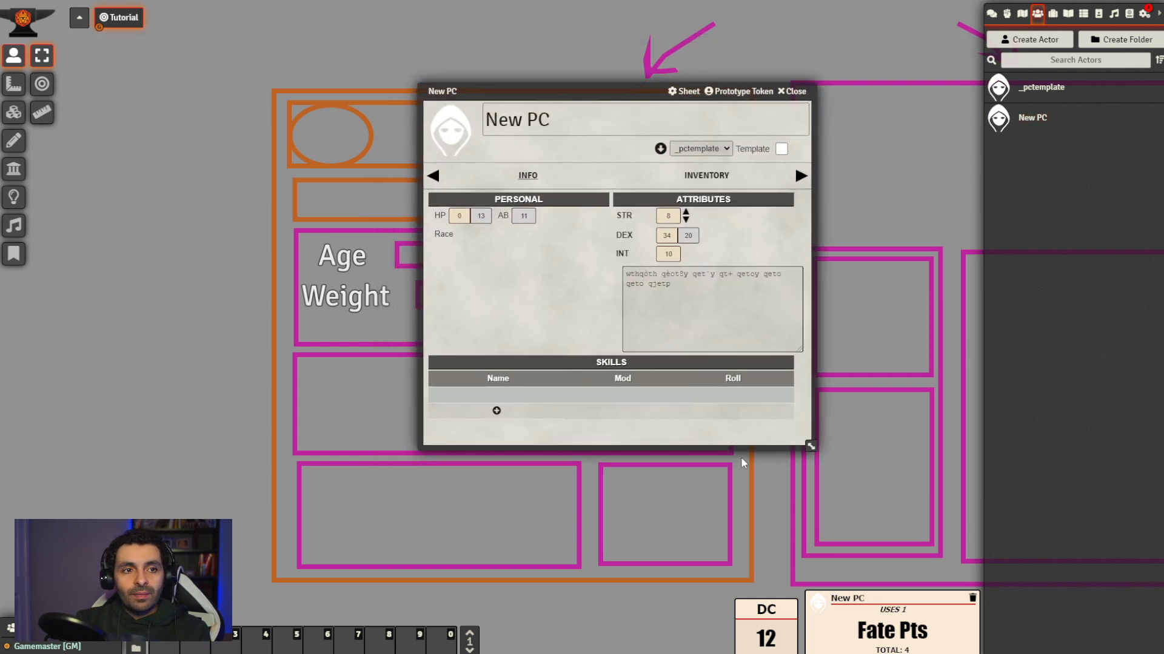
left_click_drag(811, 447, 822, 552)
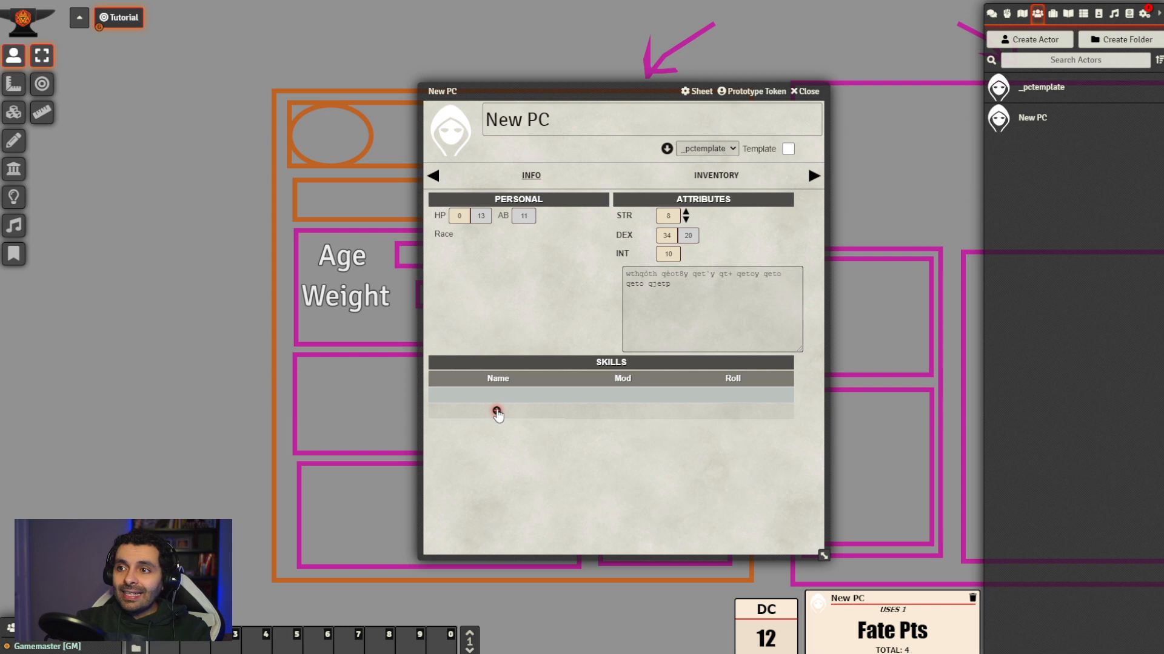
left_click_drag(535, 88, 373, 80)
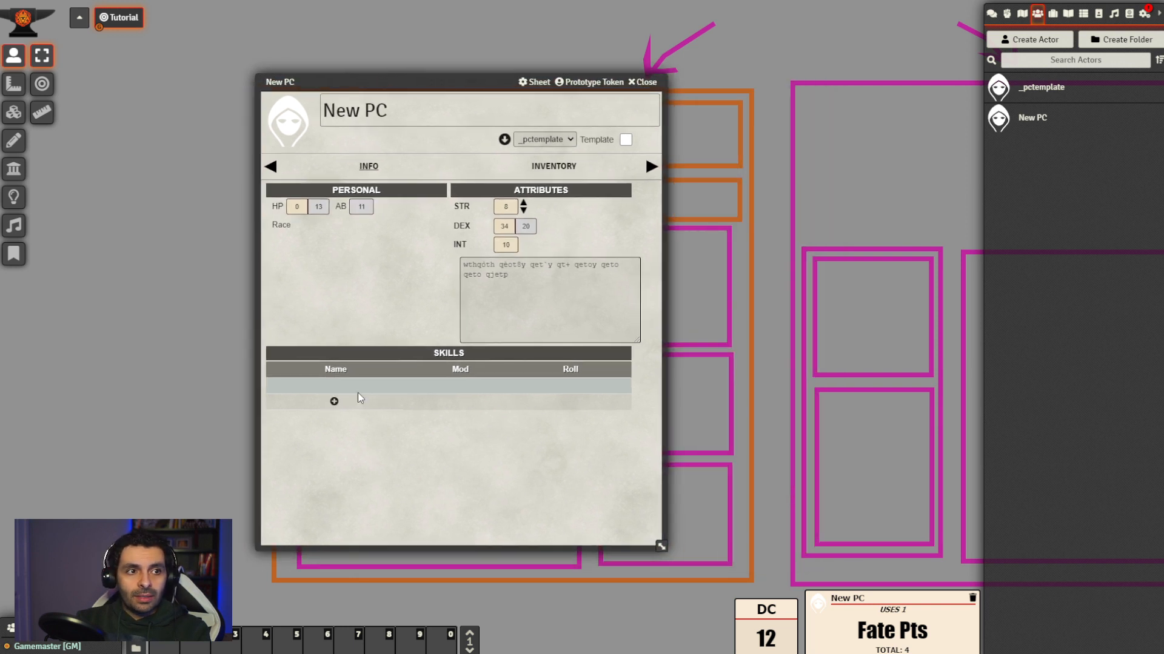
Open the Skills Table property's details beside the New PC sheet and review its table settings, including Is Free
left_click(1053, 13)
left_click(1037, 106)
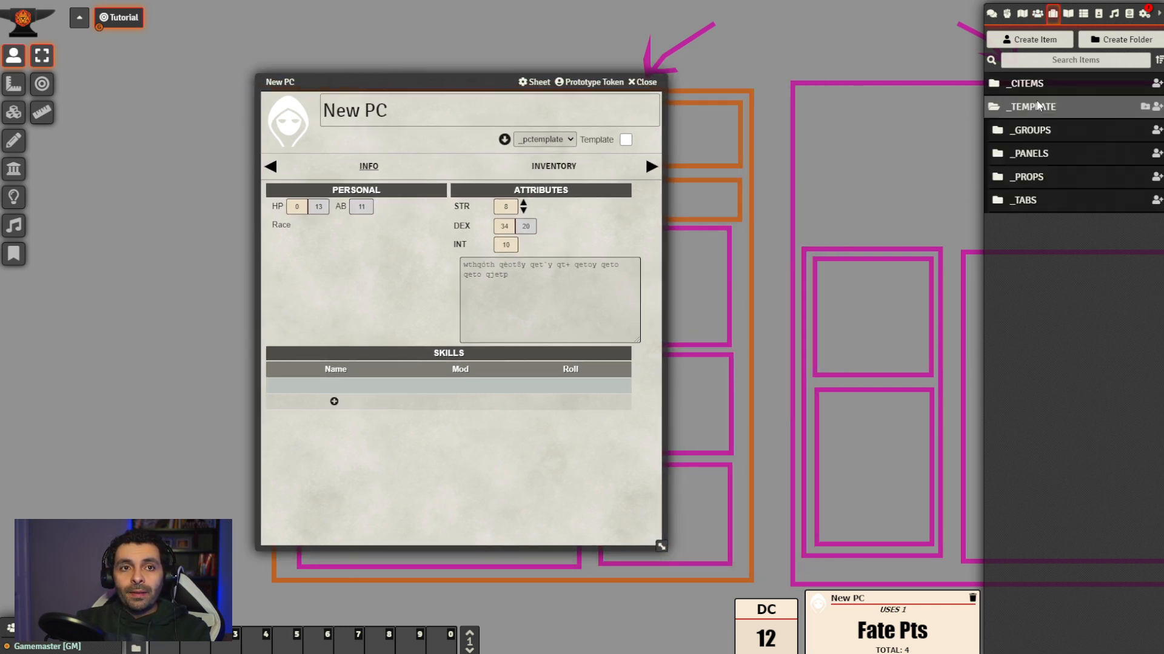
left_click(1045, 182)
scroll(1085, 448, "down", 3)
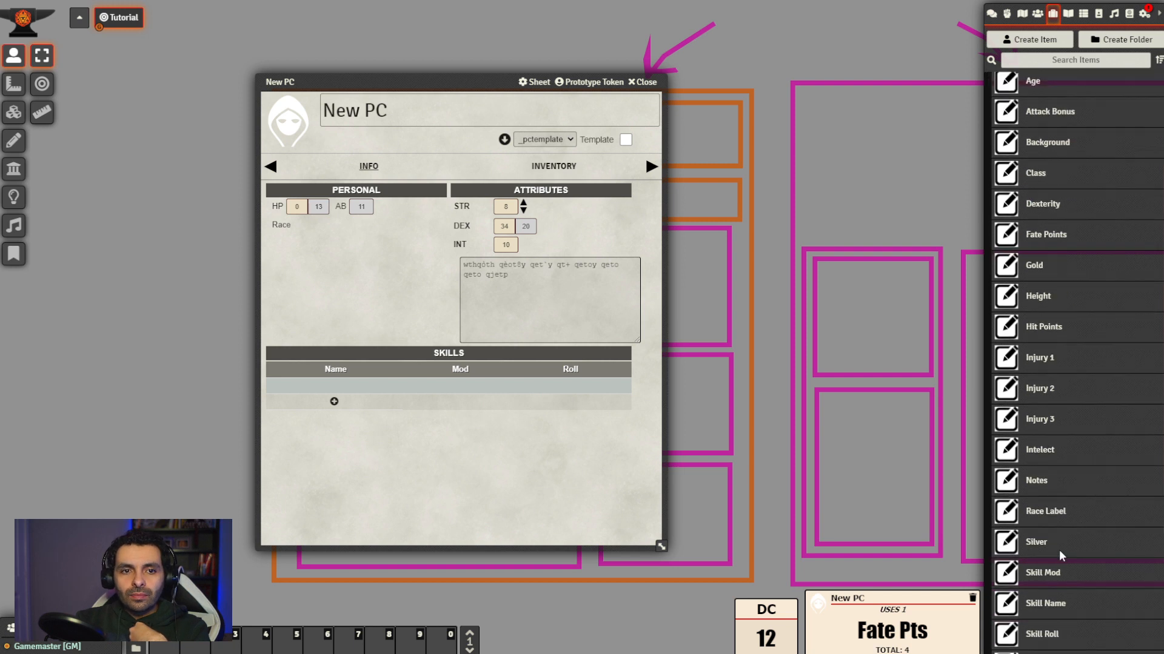
left_click(1050, 604)
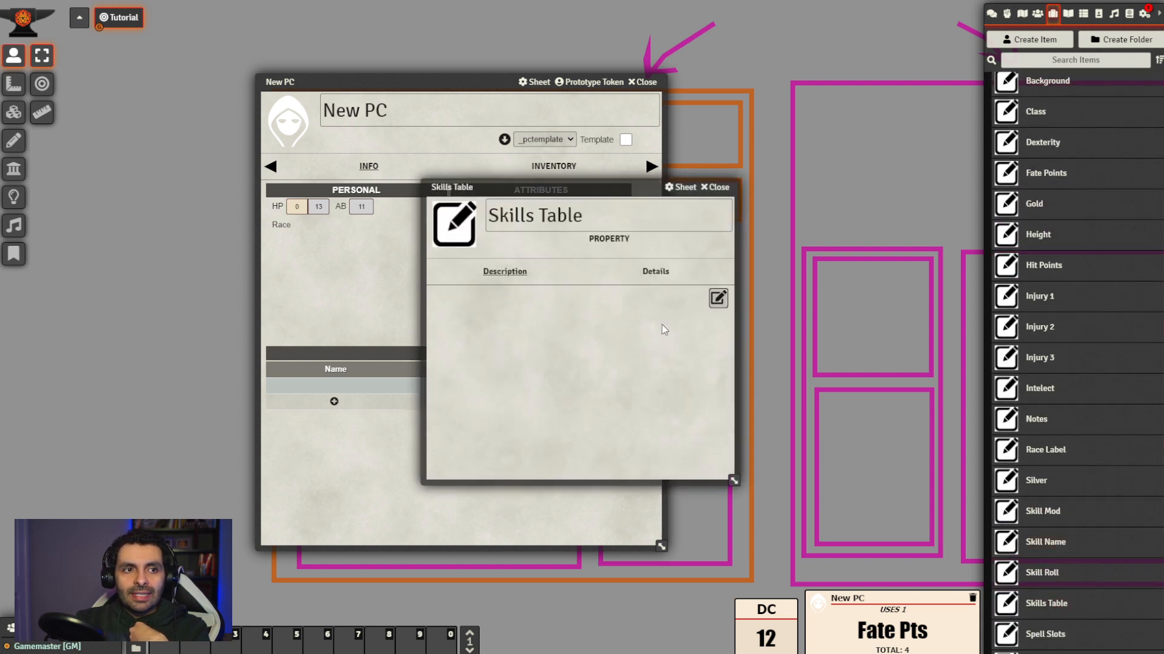
left_click_drag(599, 180, 854, 94)
scroll(827, 268, "down", 3)
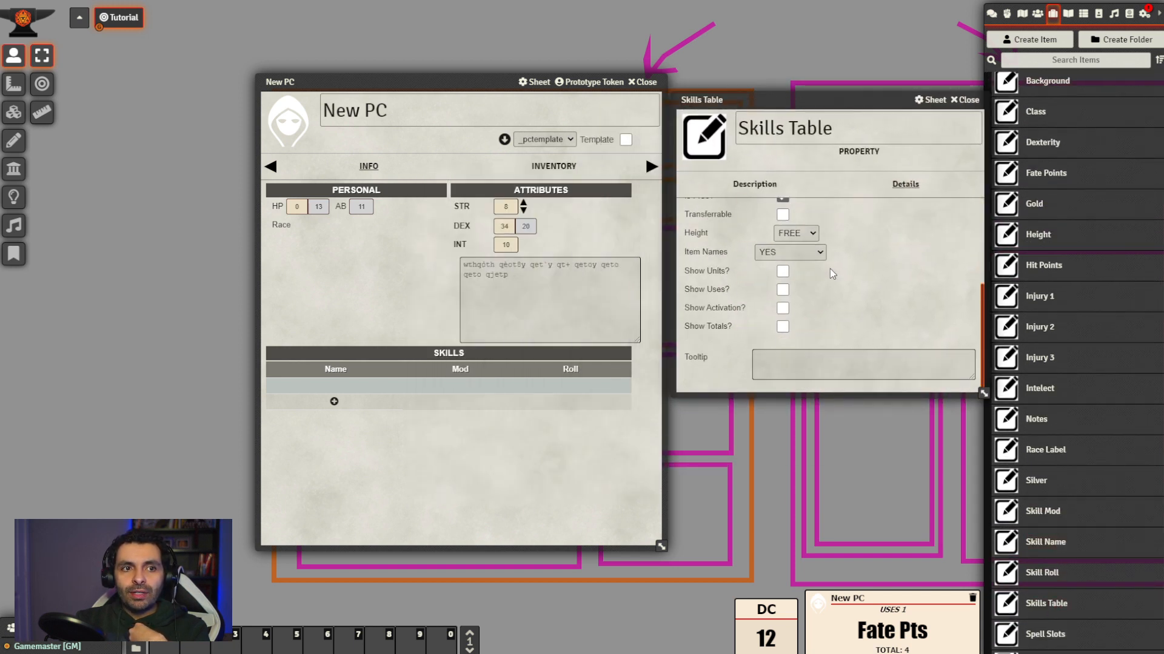
scroll(828, 269, "up", 2)
scroll(827, 268, "up", 1)
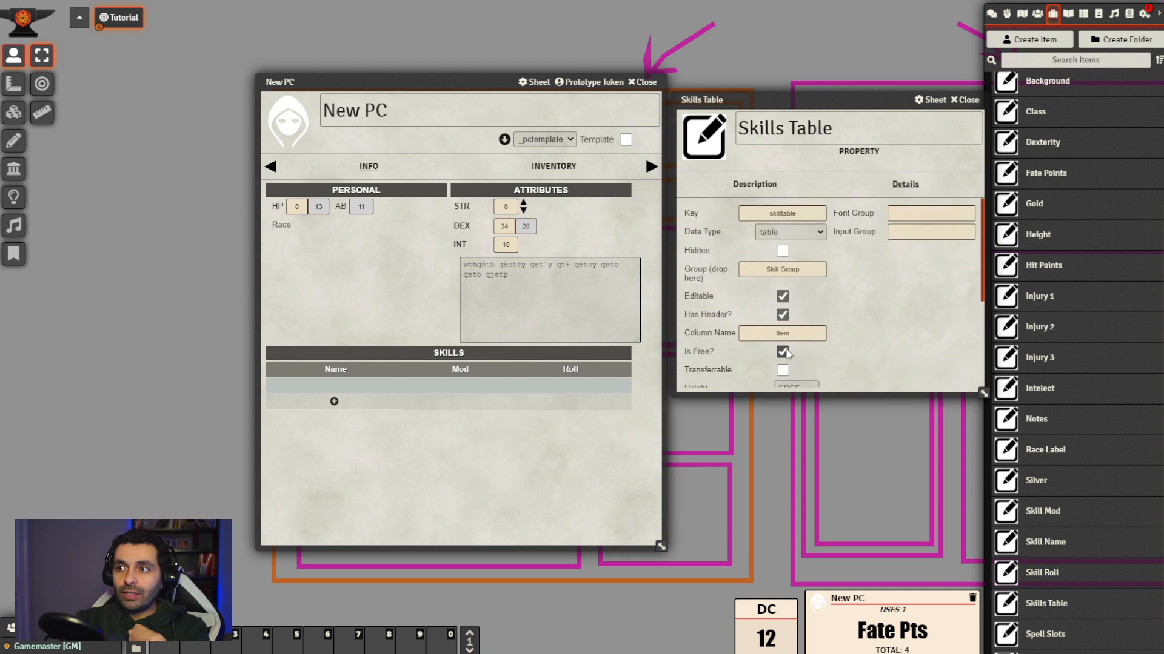
left_click_drag(480, 81, 416, 83)
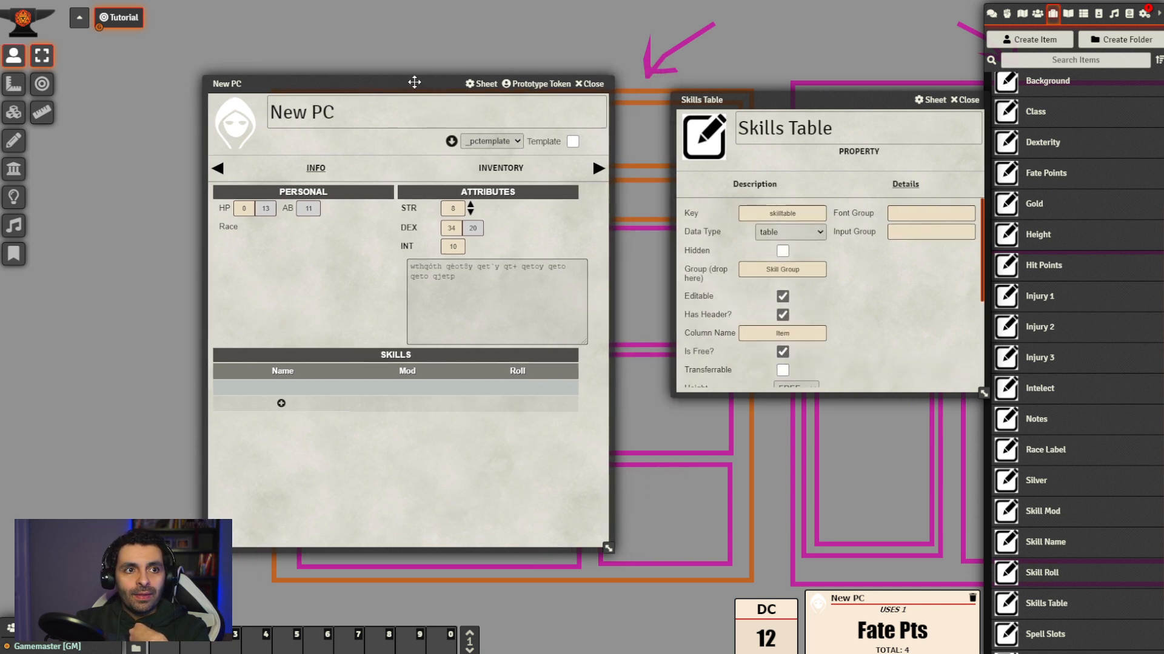
left_click_drag(798, 99, 781, 84)
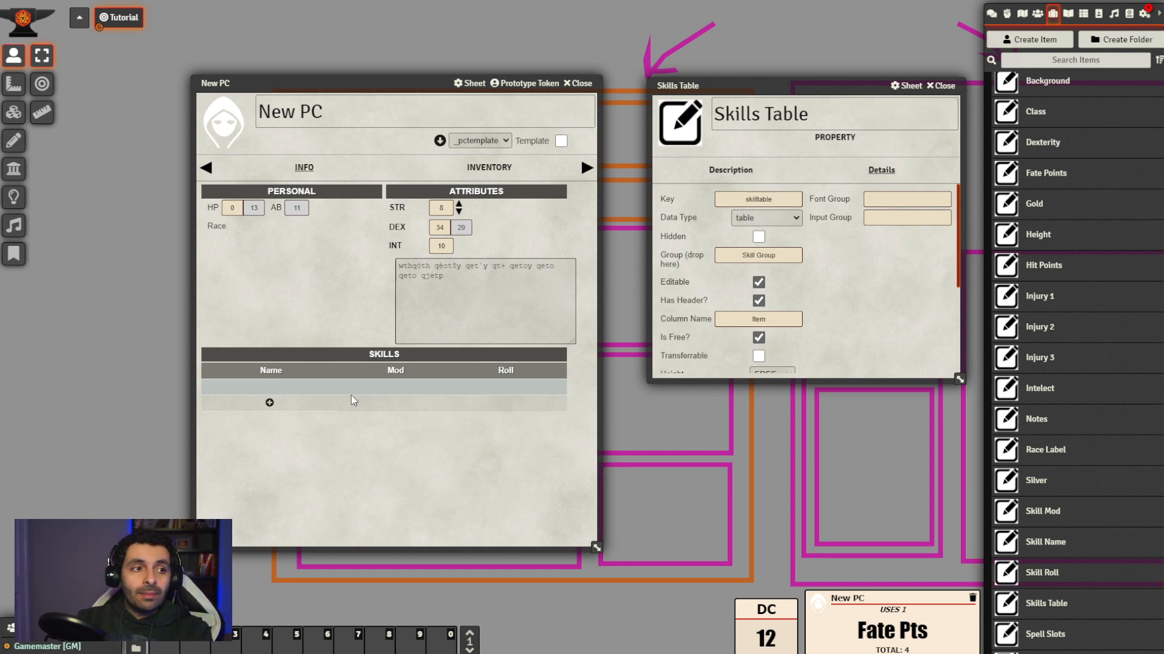
Add a free row to the New PC's skills table named Athletism with a Mod of 4
left_click(270, 403)
left_click(350, 392)
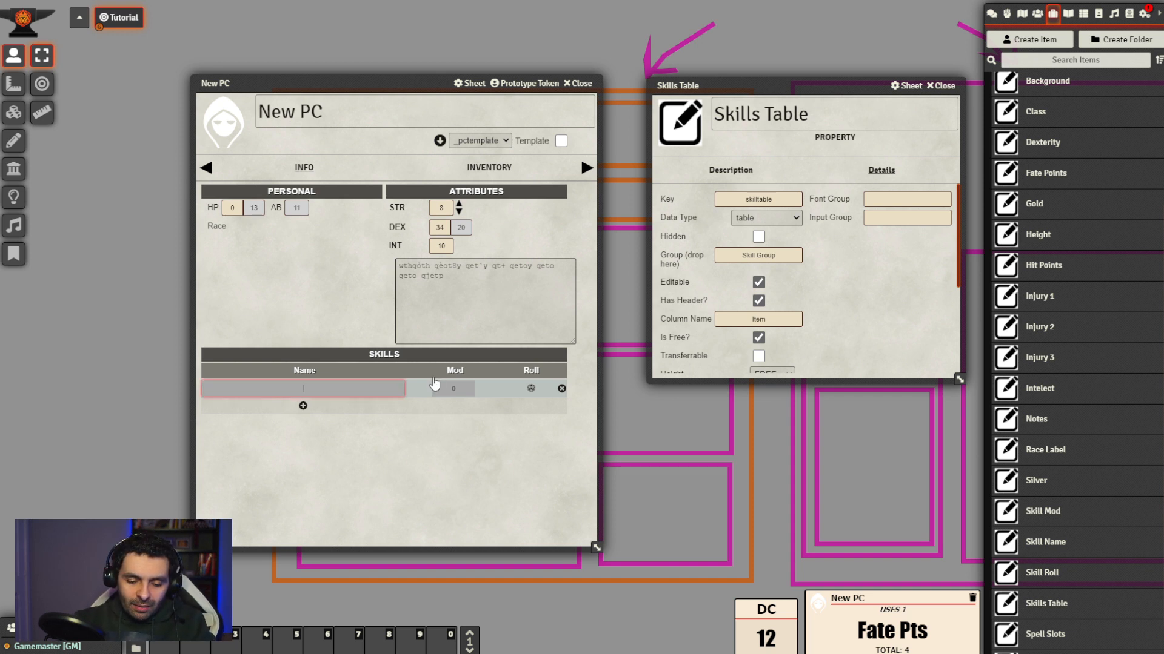
type("Athletism")
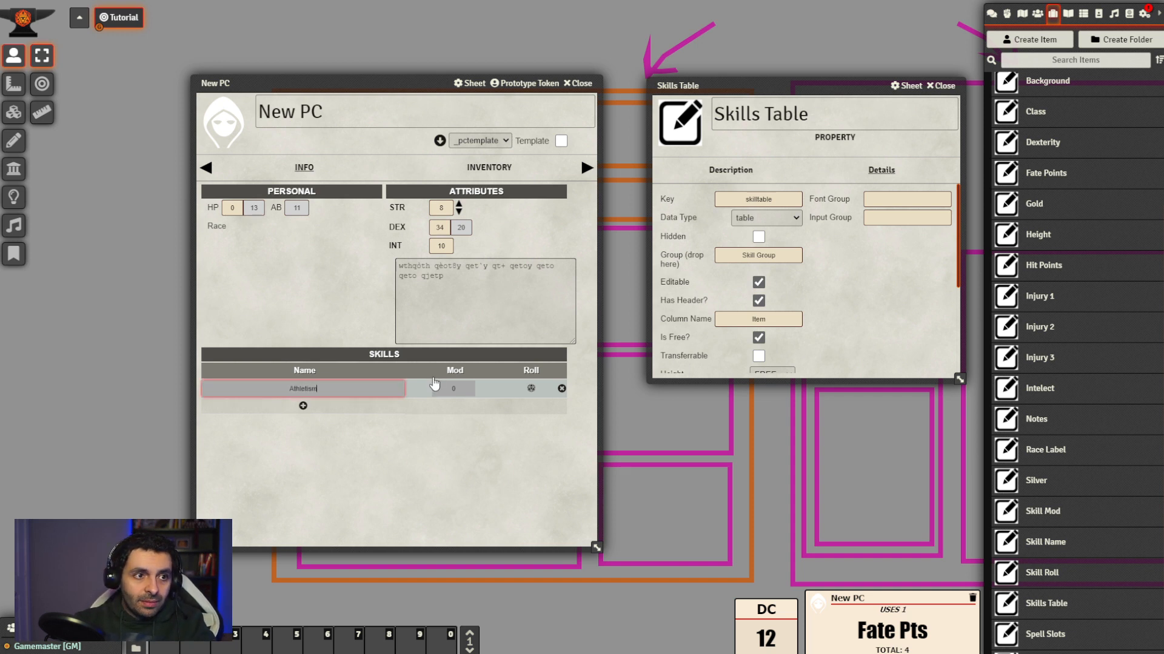
left_click(437, 387)
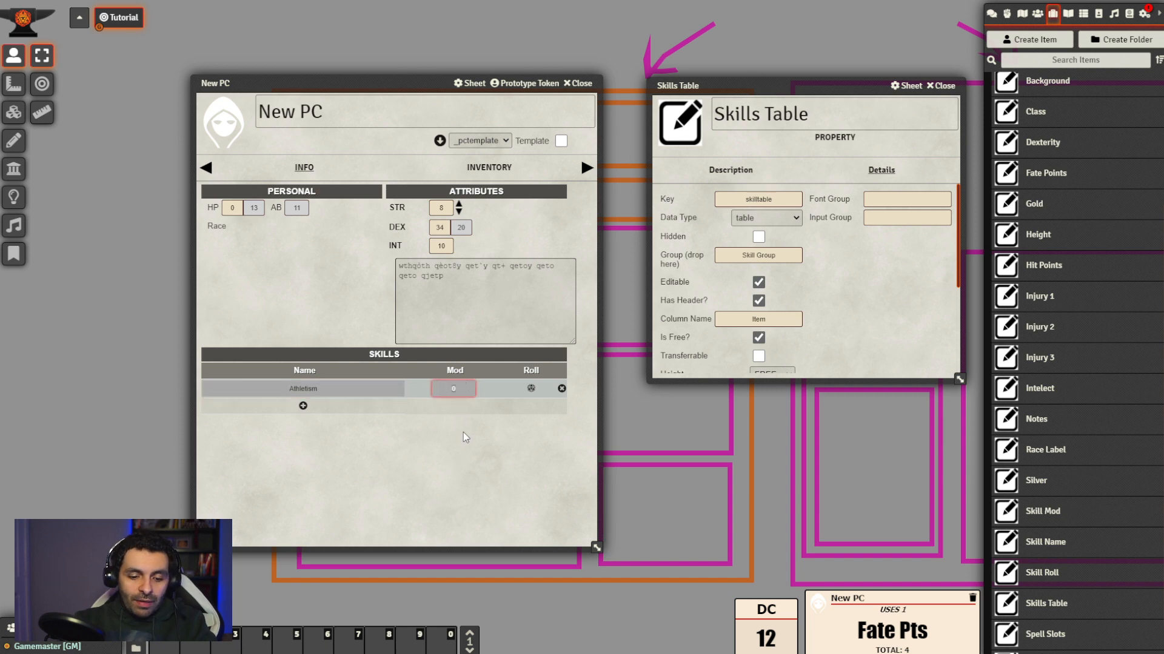
type("4")
left_click(530, 487)
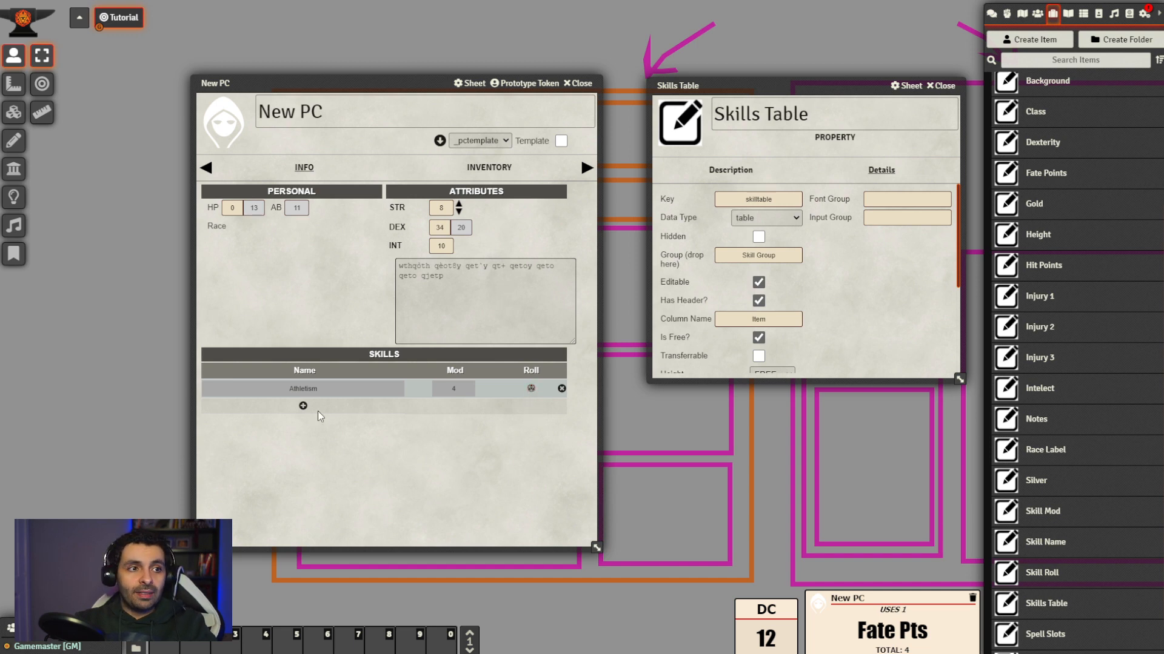
Add a second free row to the skills table named Swim with a Mod of 2
left_click(303, 405)
left_click(343, 406)
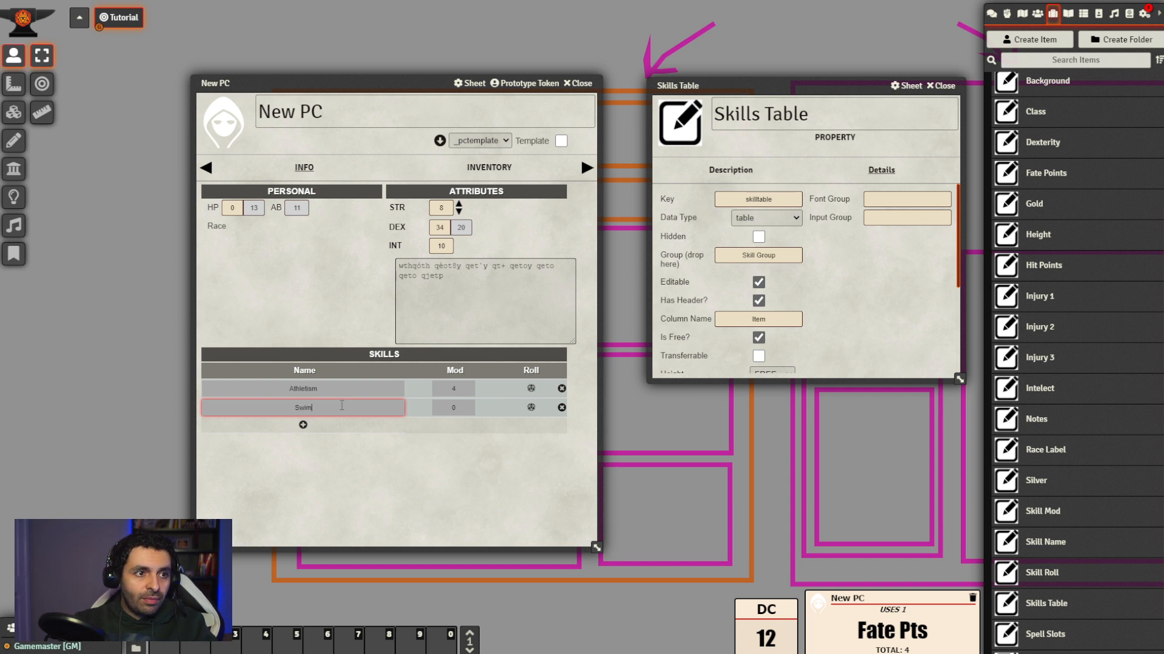
left_click(456, 408)
type("2")
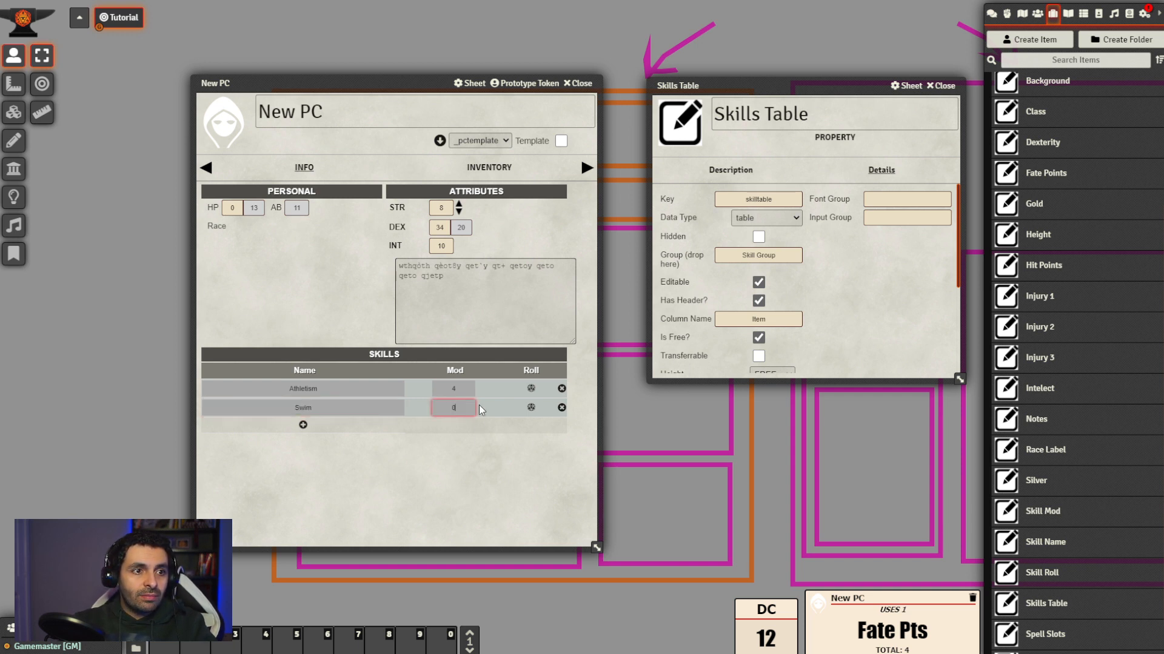
left_click(467, 475)
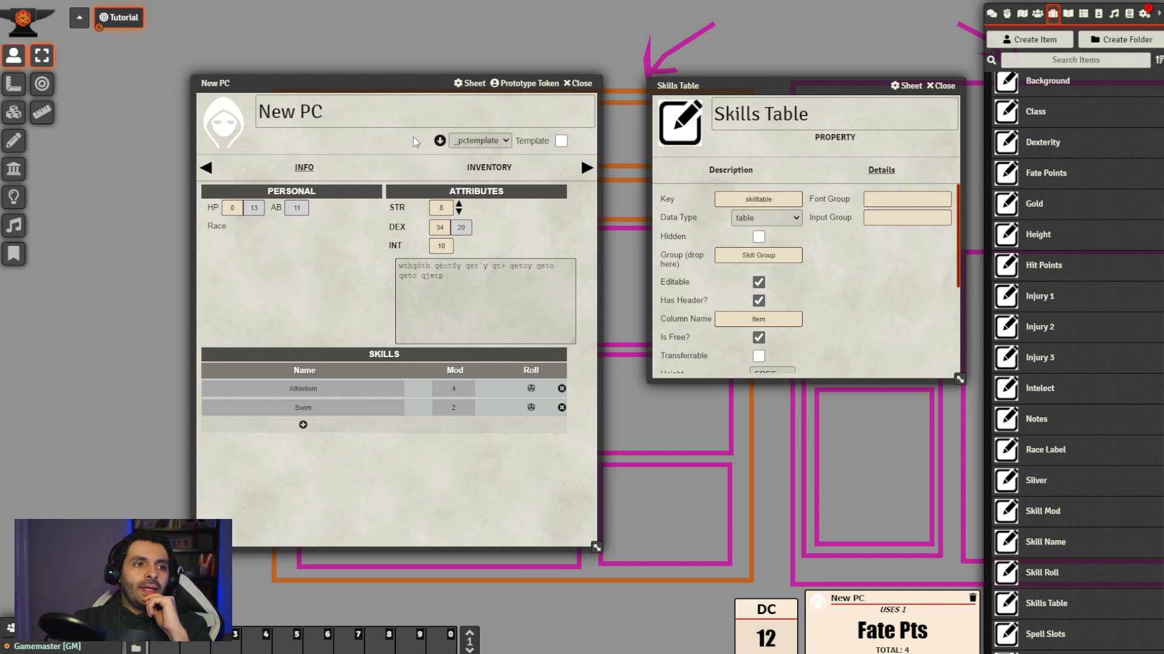
Delete the Athletism and Swim rows from the New PC's skills table
mouse_move(394, 88)
left_mouse_down()
mouse_move(403, 78)
mouse_move(392, 79)
left_mouse_up()
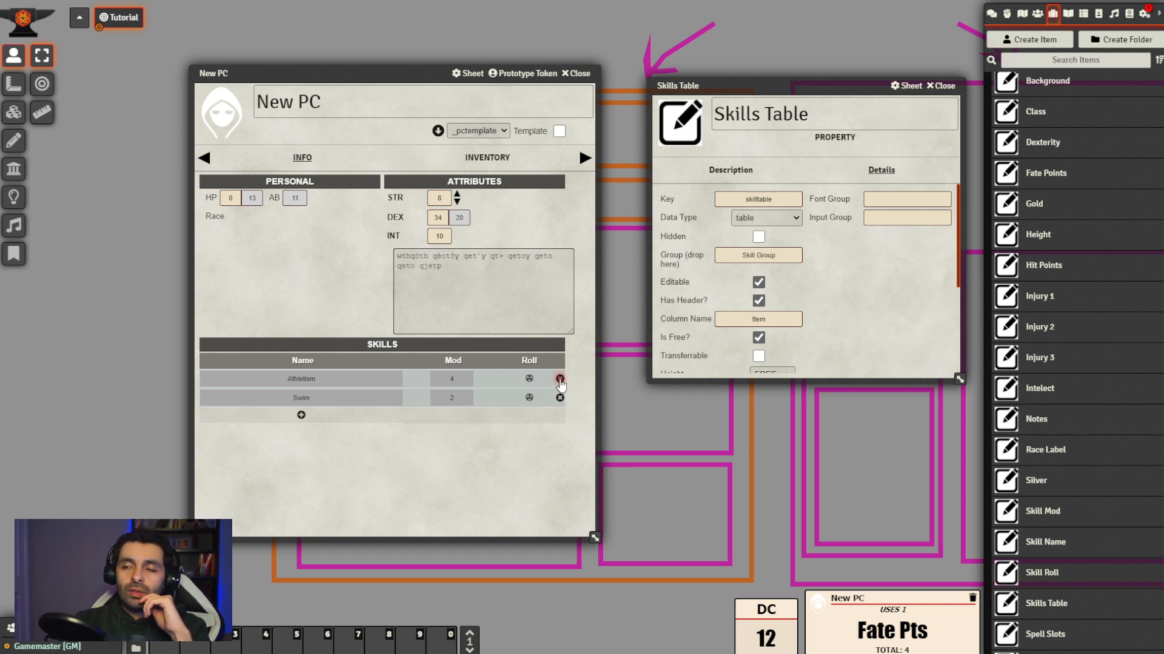
left_click(559, 381)
left_click(559, 381)
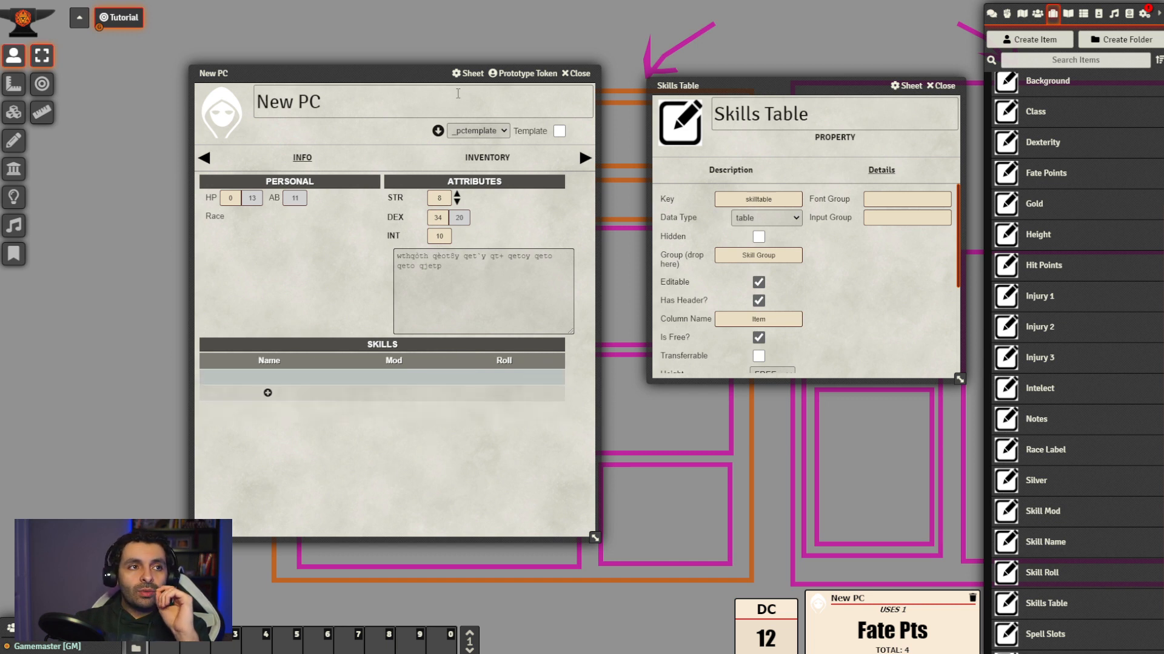
left_click_drag(398, 72, 343, 83)
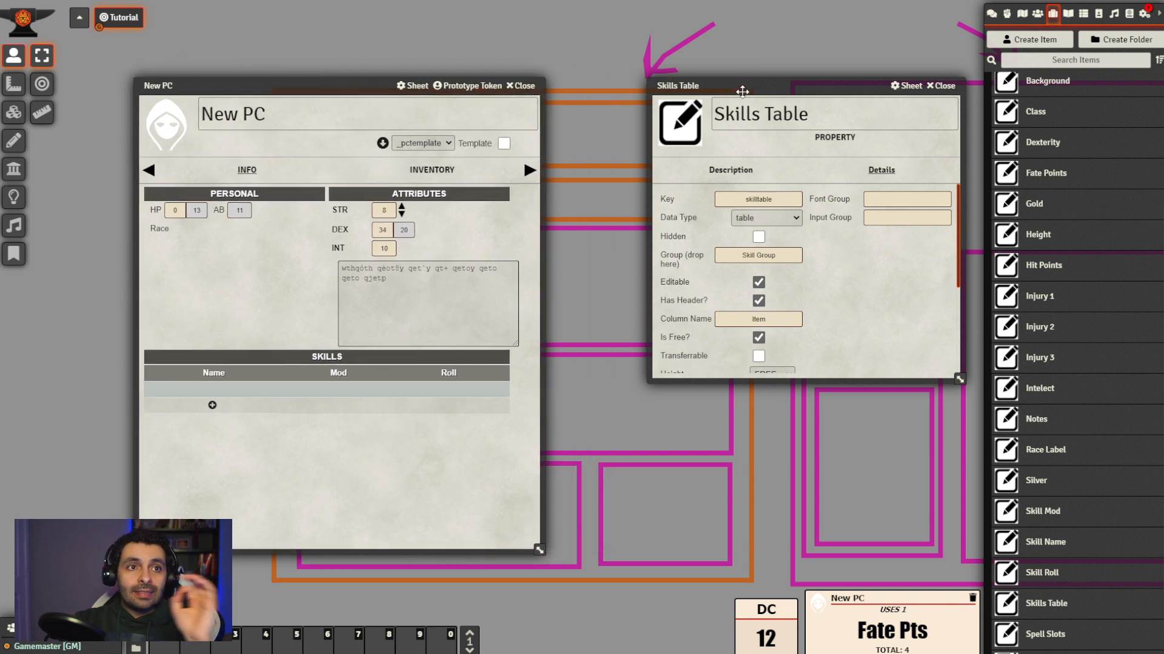
Turn off the Is Free option in the Skills Table property's details
left_click_drag(740, 87, 665, 63)
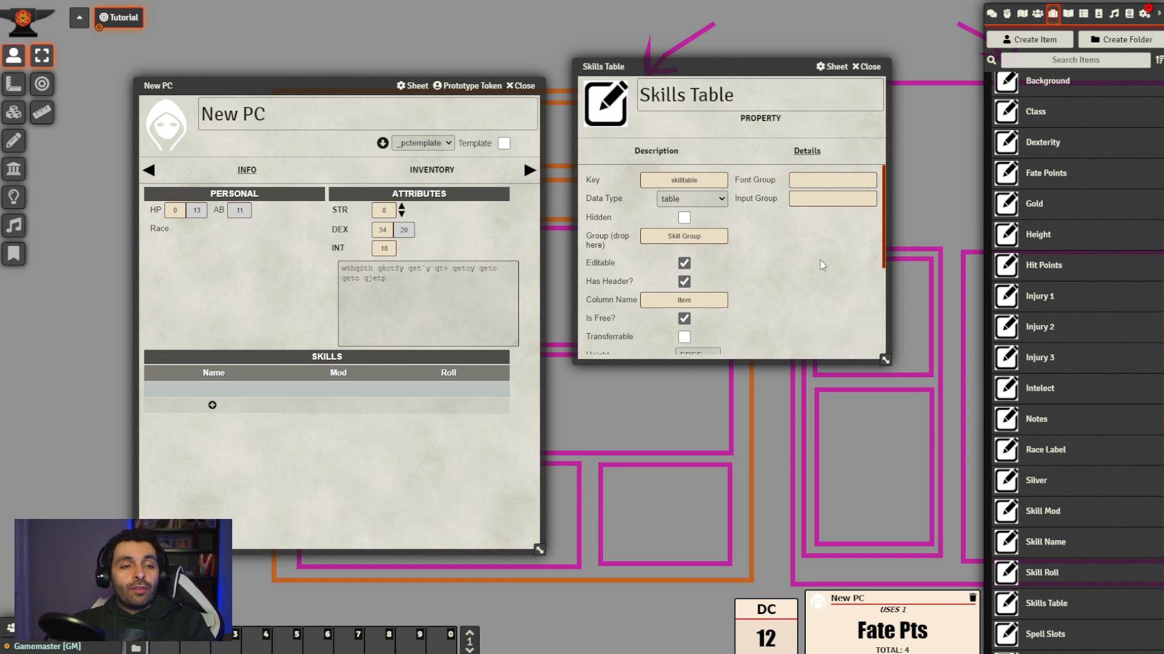
scroll(806, 263, "down", 2)
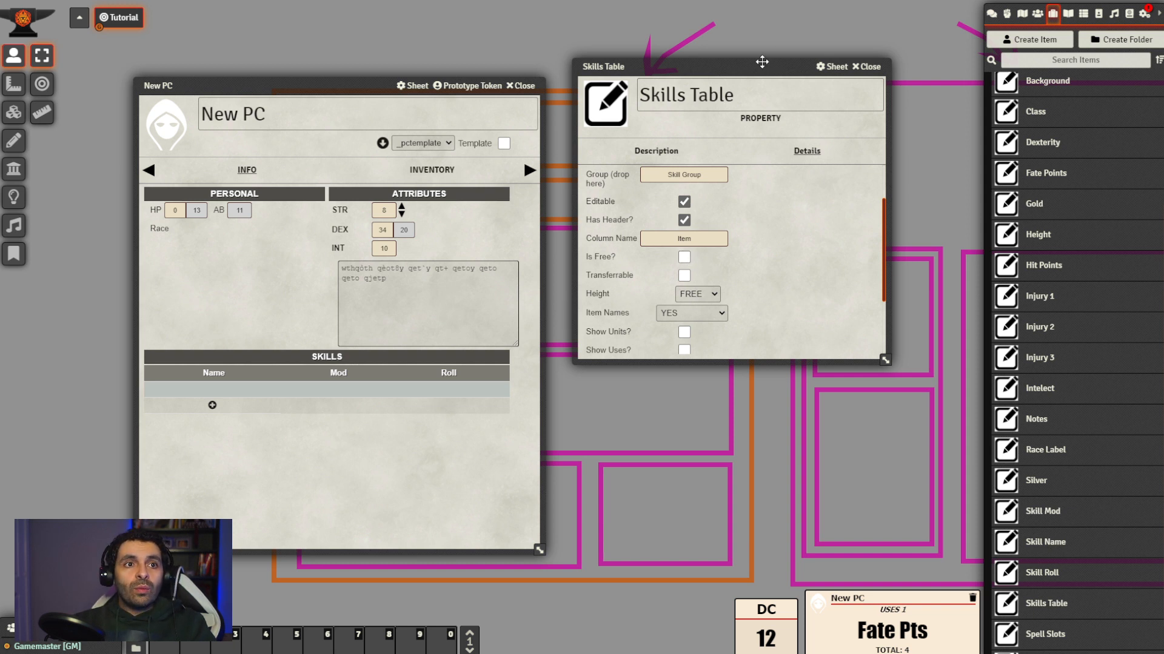
left_click_drag(748, 63, 751, 48)
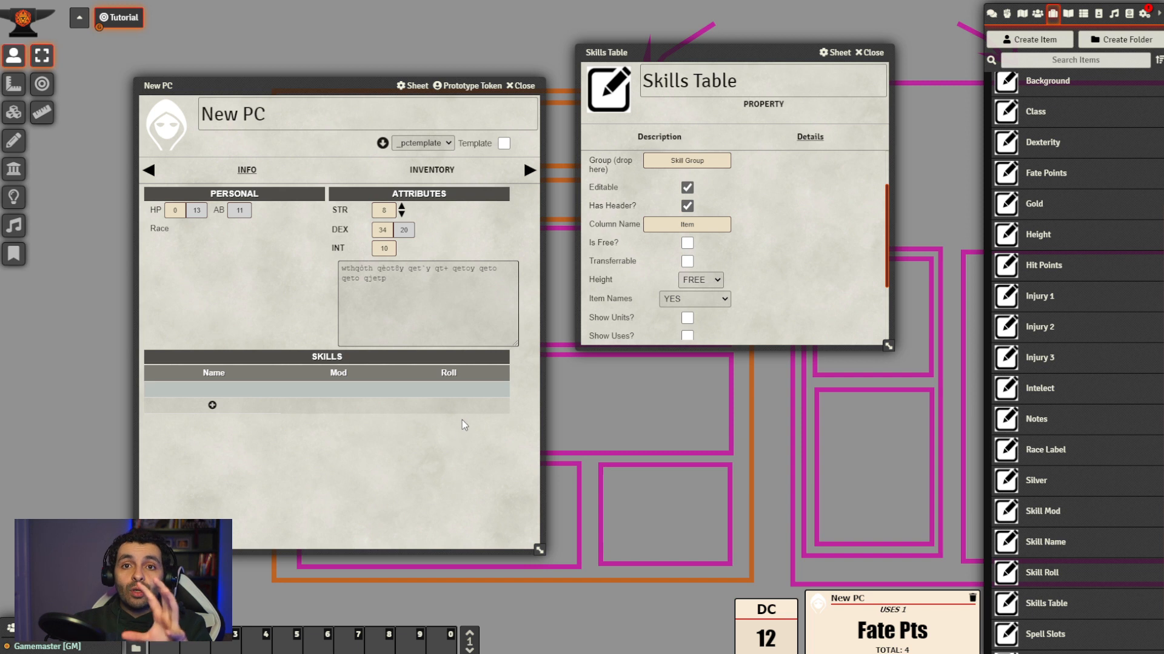
Remove the Skill Name property from the Skill Group in the _GROUPS folder and close the group
scroll(1081, 312, "up", 3)
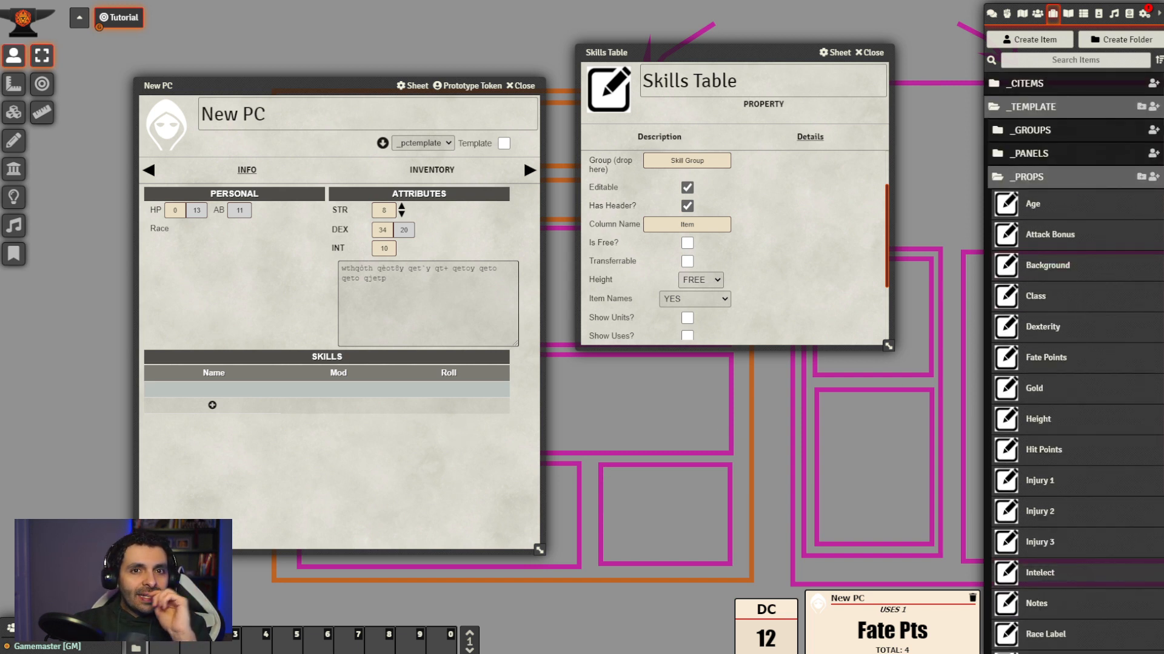
left_click(1067, 133)
left_click(1056, 159)
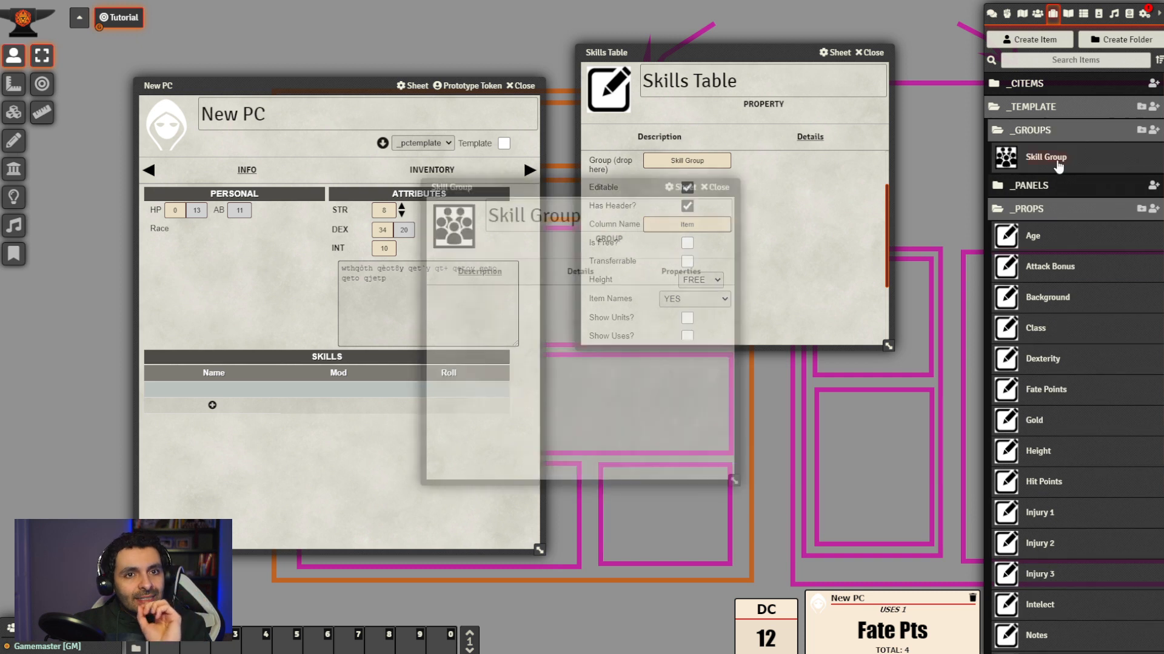
left_click(682, 272)
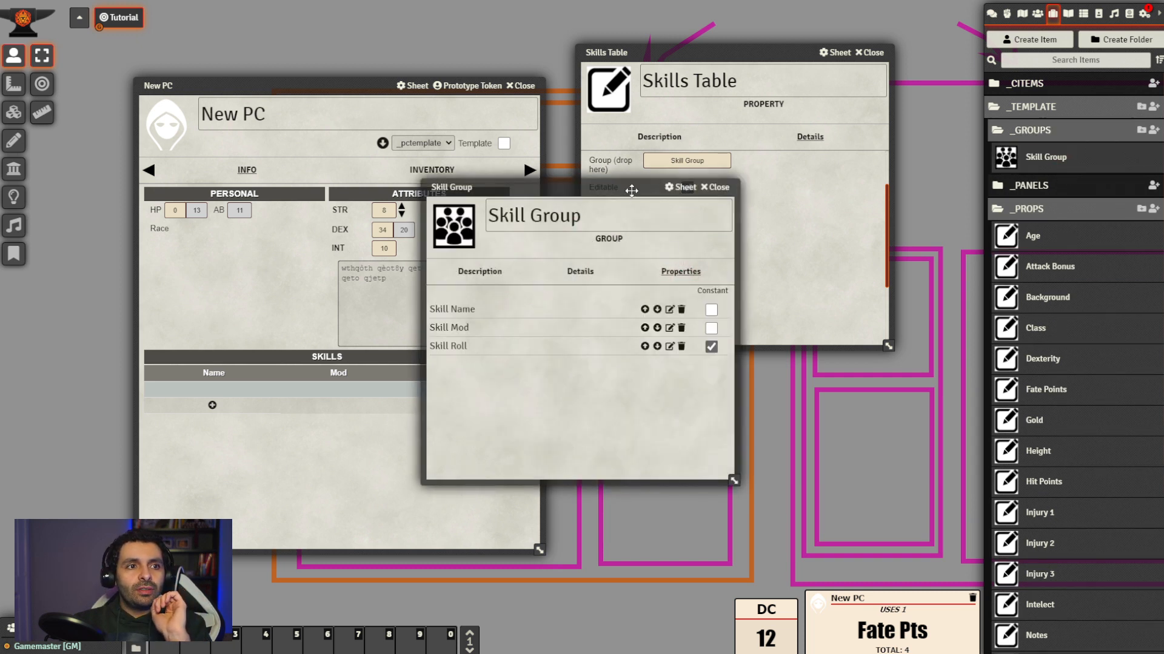
left_click_drag(631, 192, 726, 241)
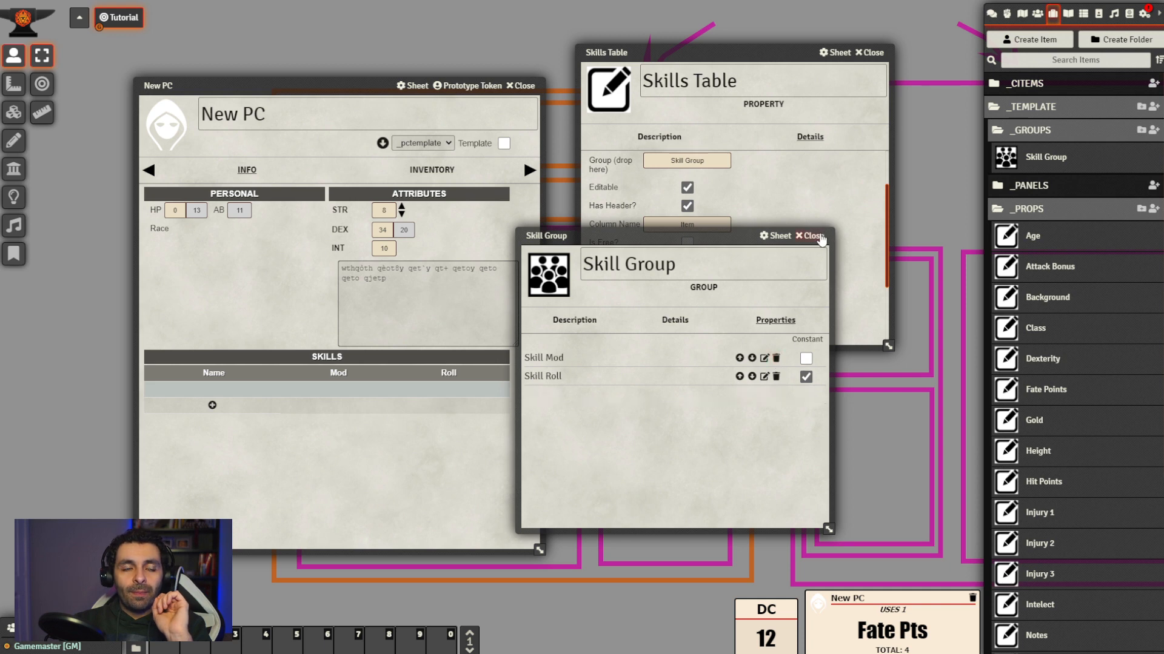
left_click(812, 236)
Close the Skills Table property, open the _pctemplate actor and reload the world to refresh the sheet
scroll(811, 263, "up", 2)
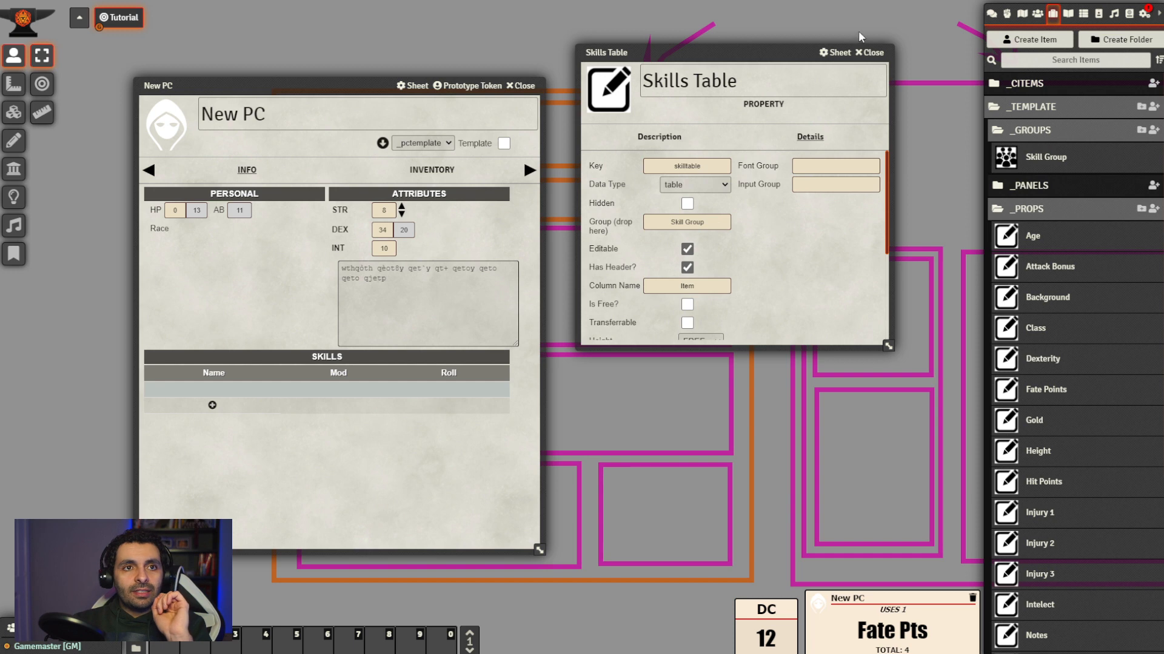
left_click(871, 53)
left_click(1037, 13)
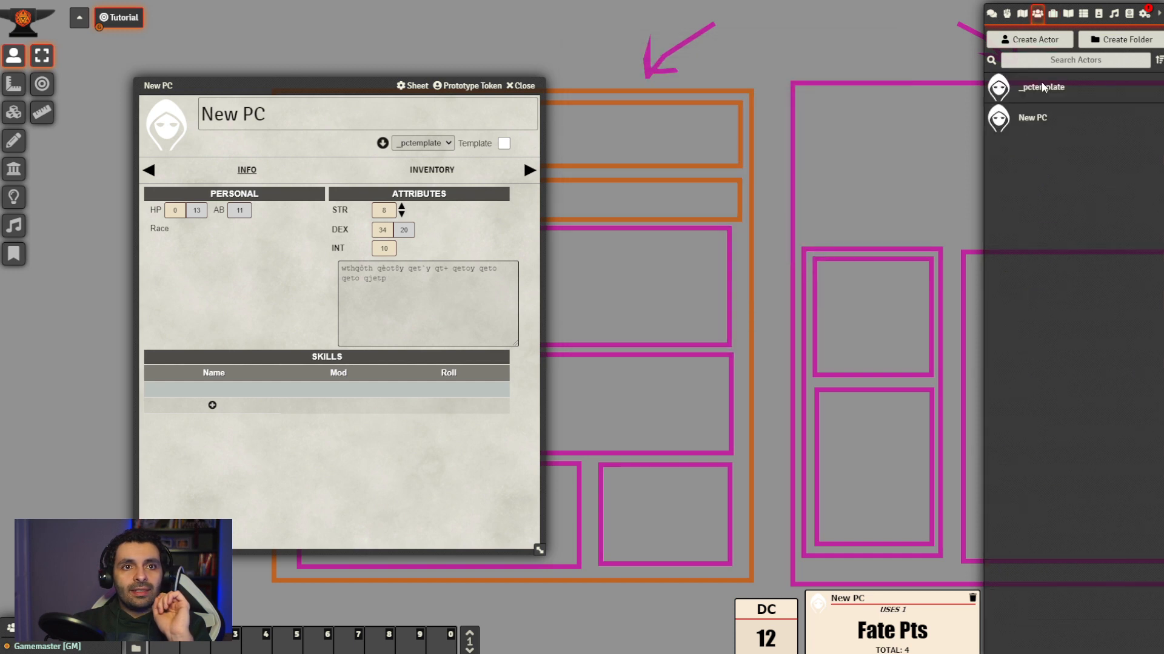
left_click(1042, 88)
key("F5")
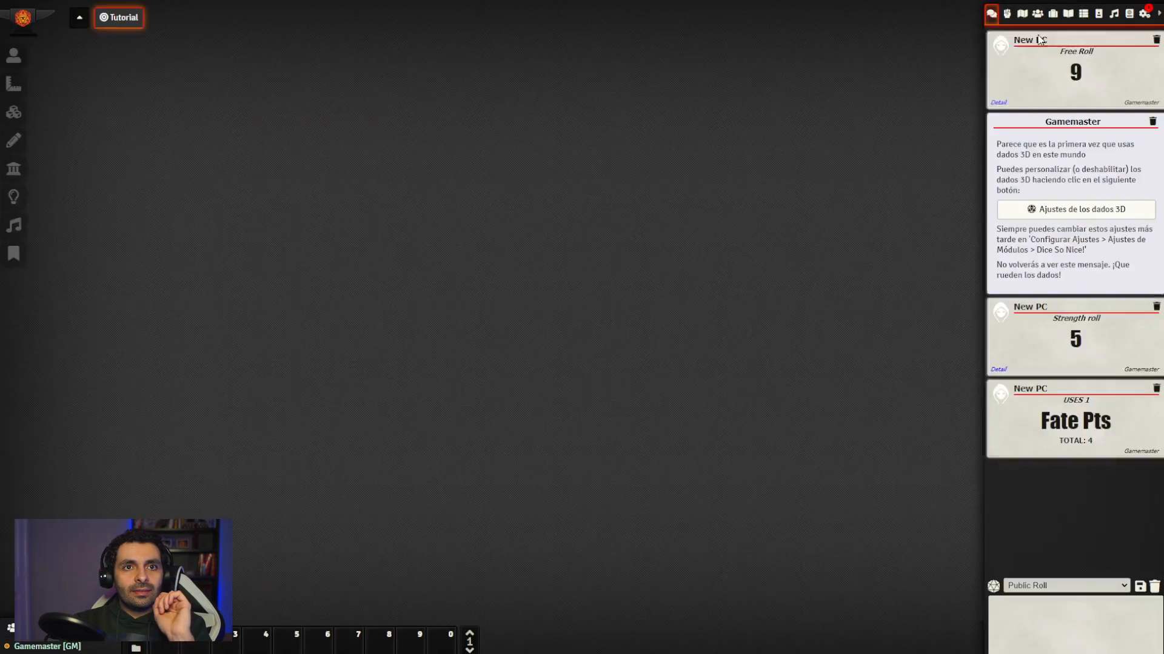
Reopen the New PC sheet, enlarge it downward and move it aside to leave room for another window
left_click(1052, 13)
left_click(1038, 13)
left_click(1037, 117)
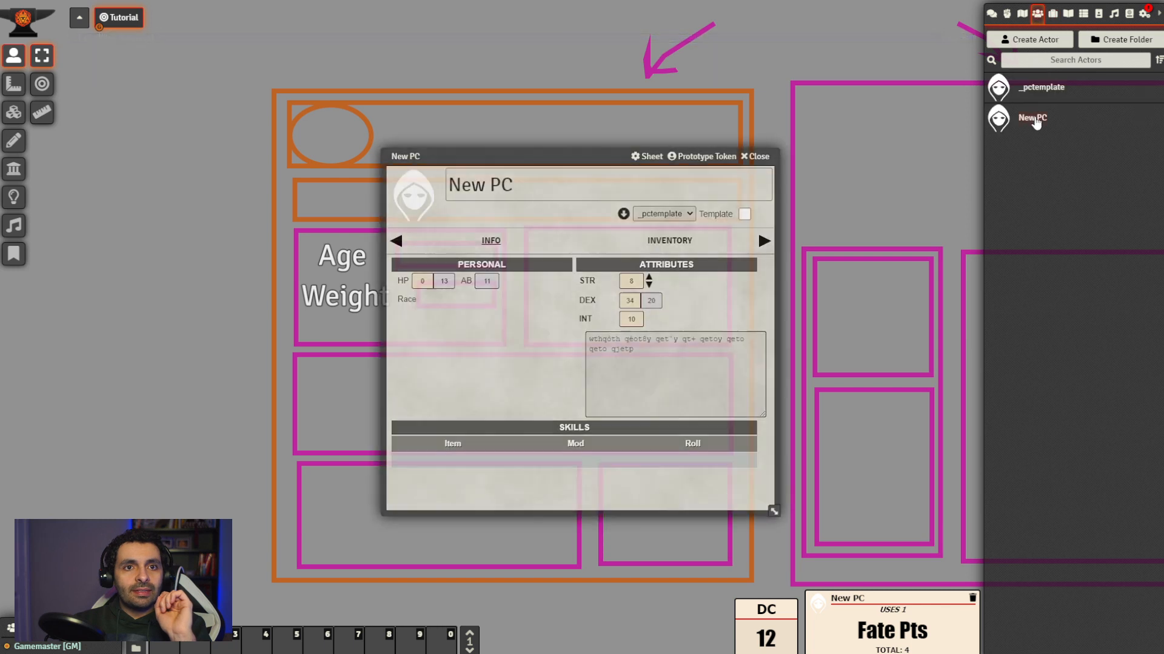
left_click_drag(599, 155, 552, 73)
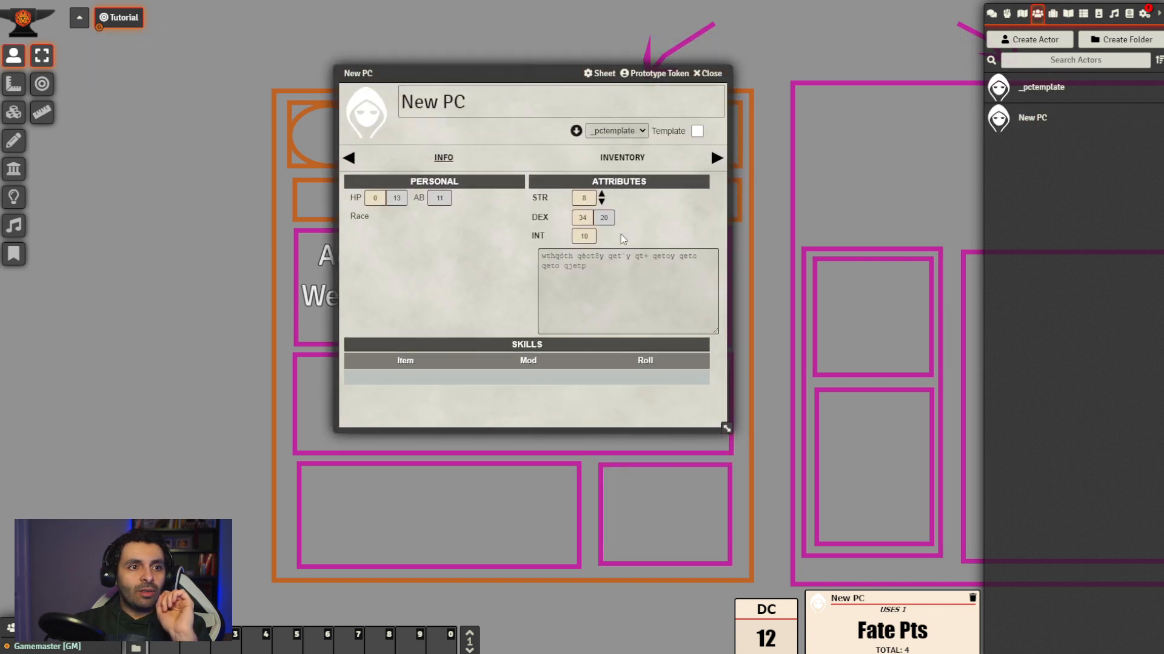
left_click_drag(724, 429, 738, 526)
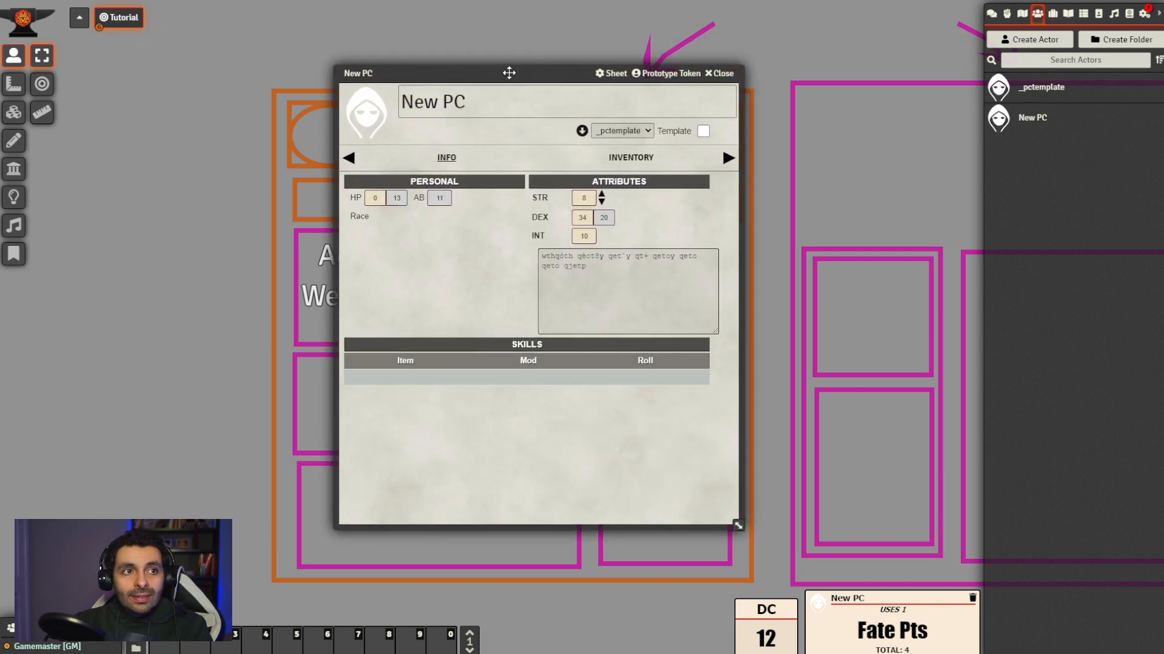
left_click_drag(509, 73, 364, 76)
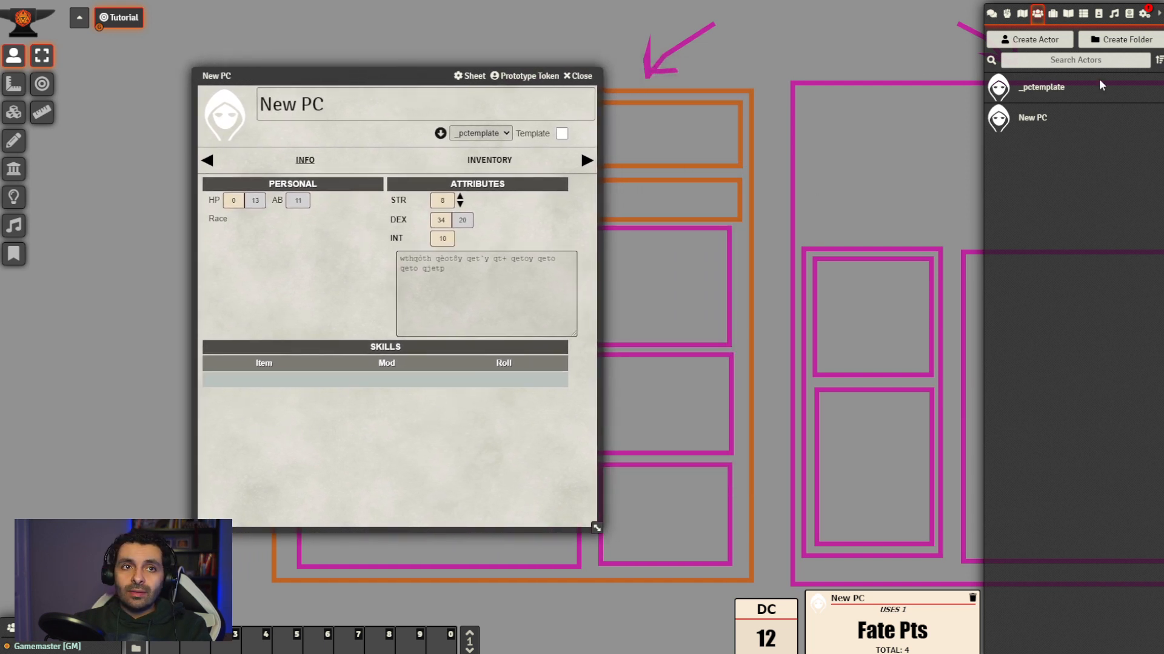
Create a new cItem named Atheltism in the _CITEMS folder
left_click(1054, 14)
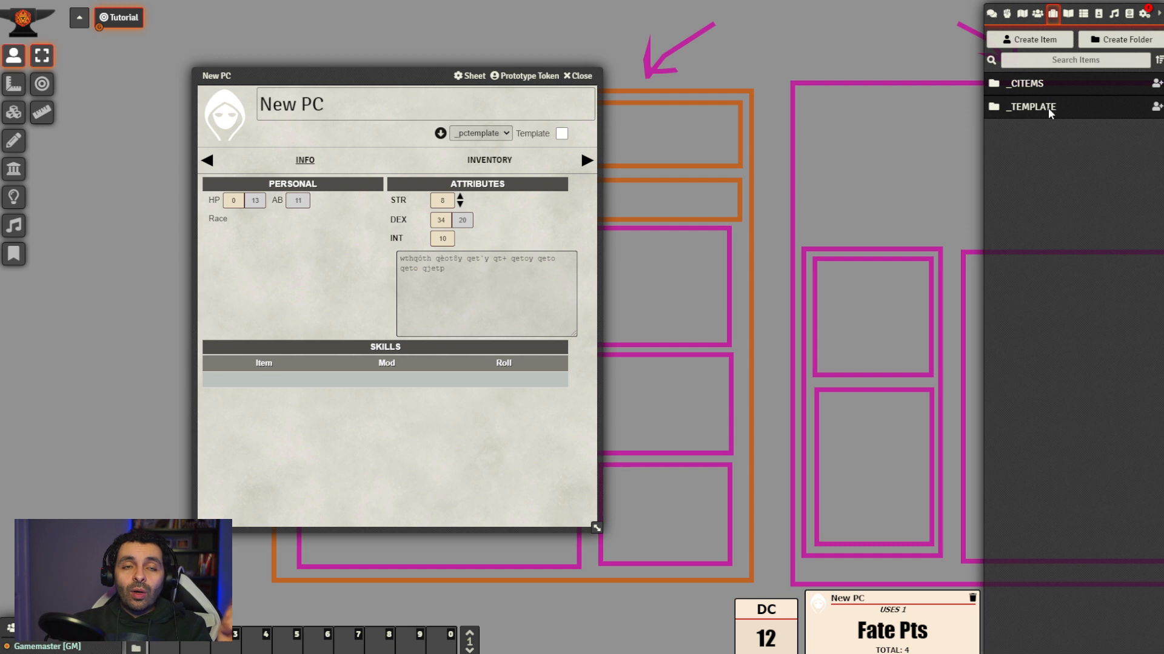
left_click(1048, 83)
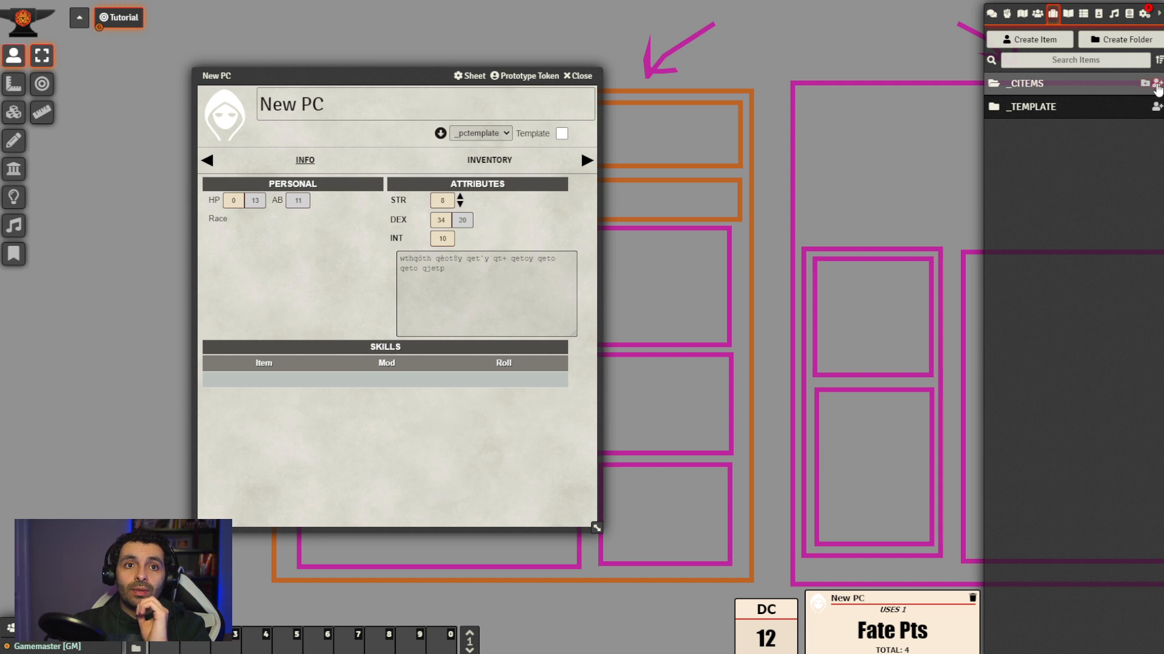
left_click(1157, 86)
left_click_drag(909, 87, 845, 107)
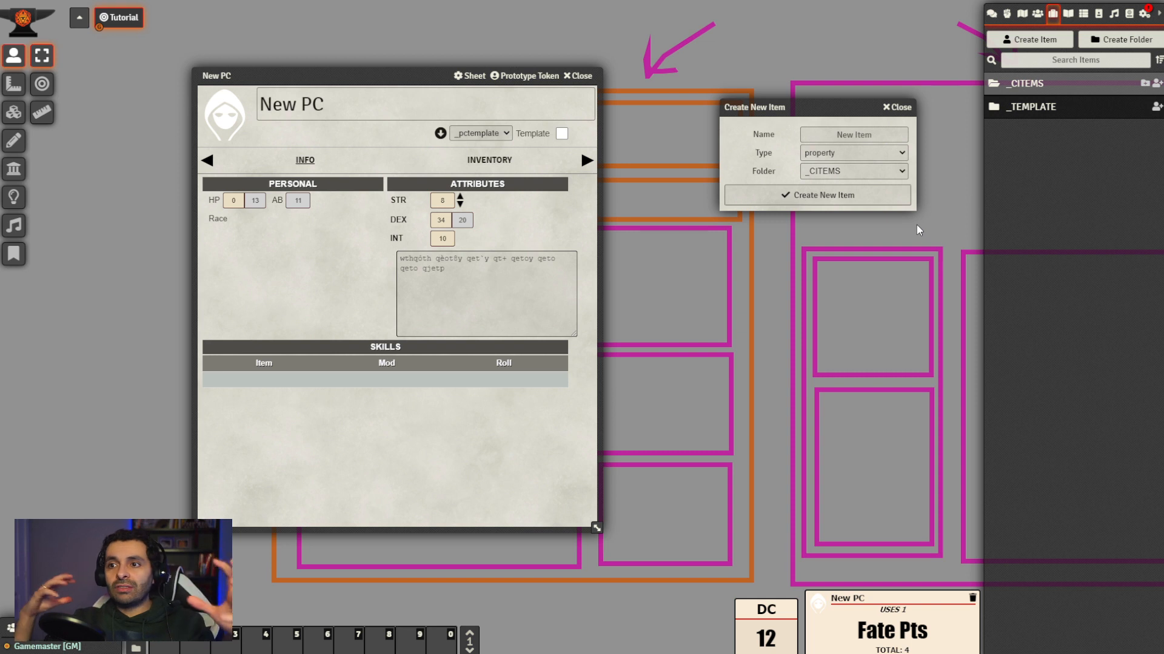
left_click(871, 137)
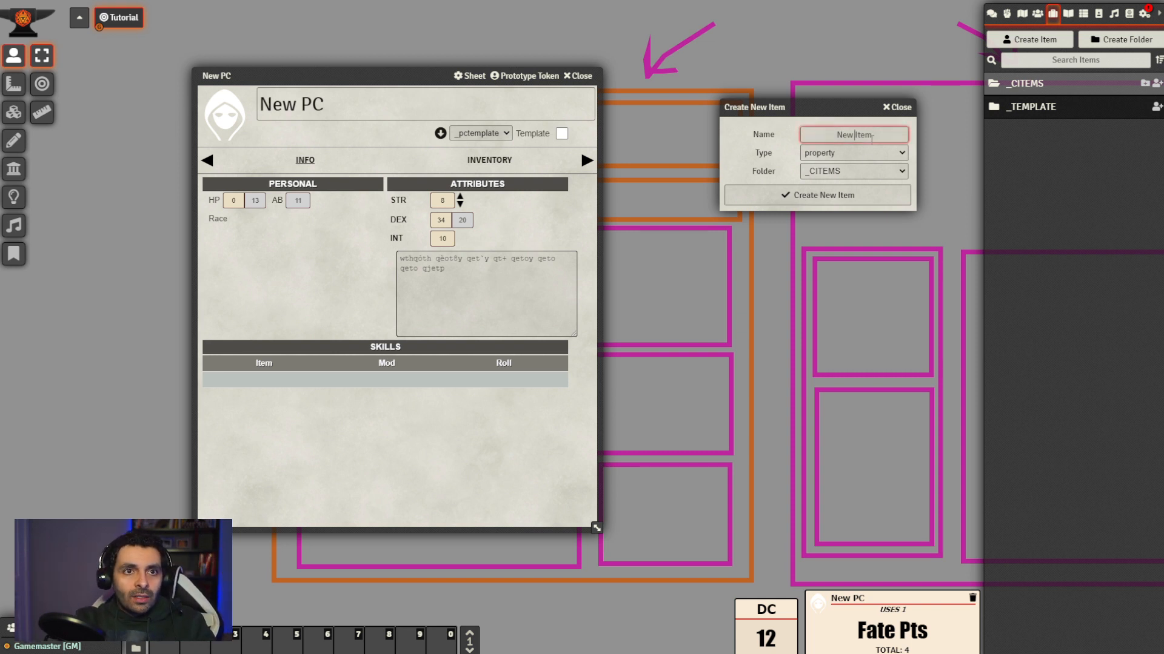
type("Atheltism")
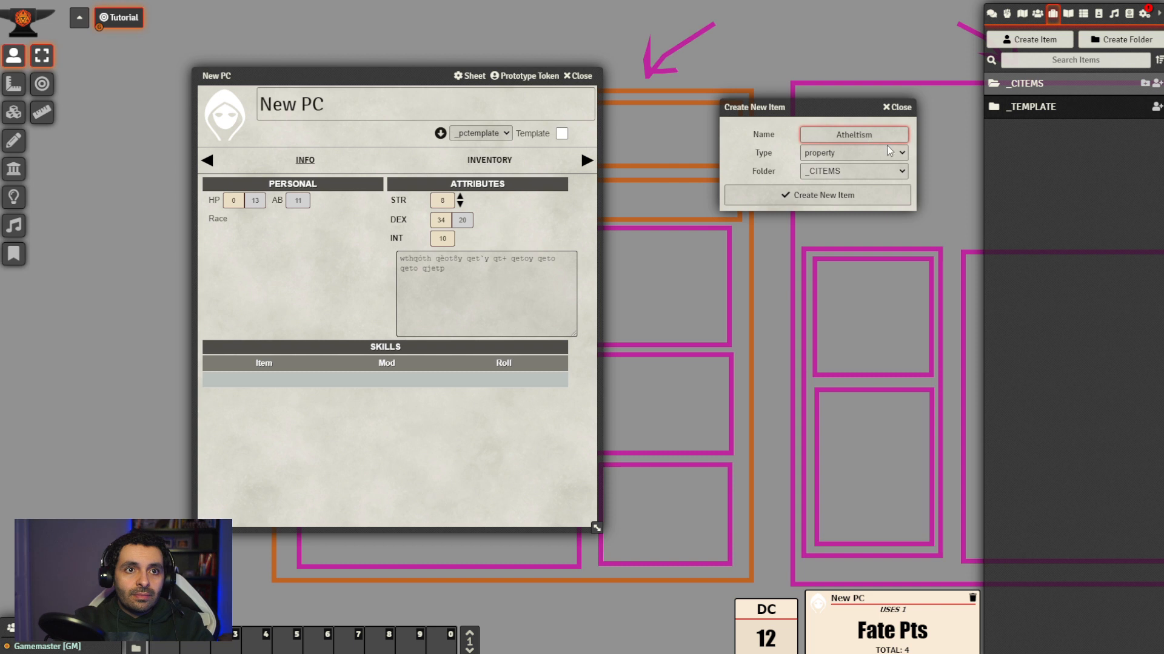
left_click(776, 148)
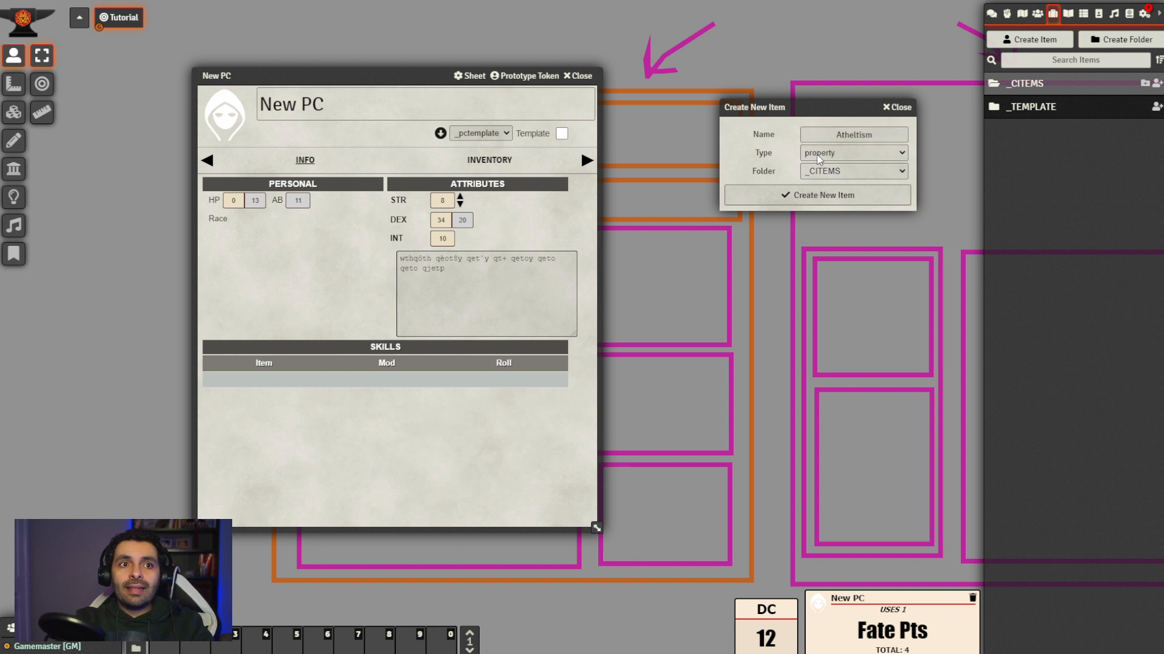
left_click(865, 157)
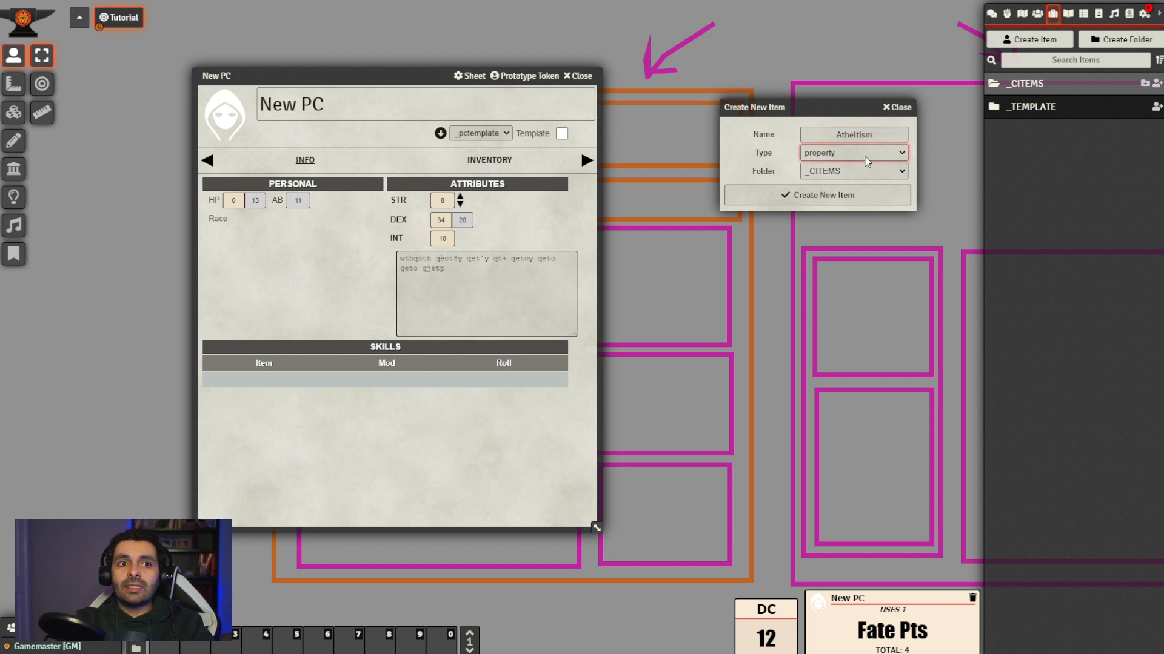
left_click(835, 217)
left_click(849, 195)
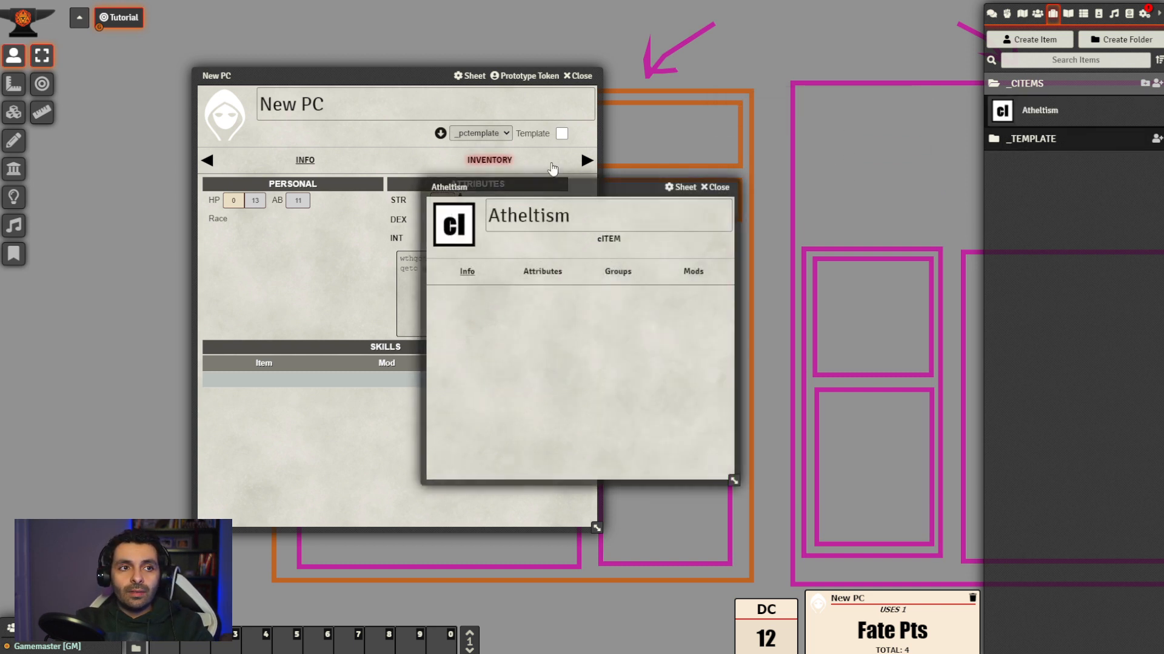
Write and save "This skill represents ...." as the Atheltism cItem's info description
left_click_drag(552, 184, 768, 178)
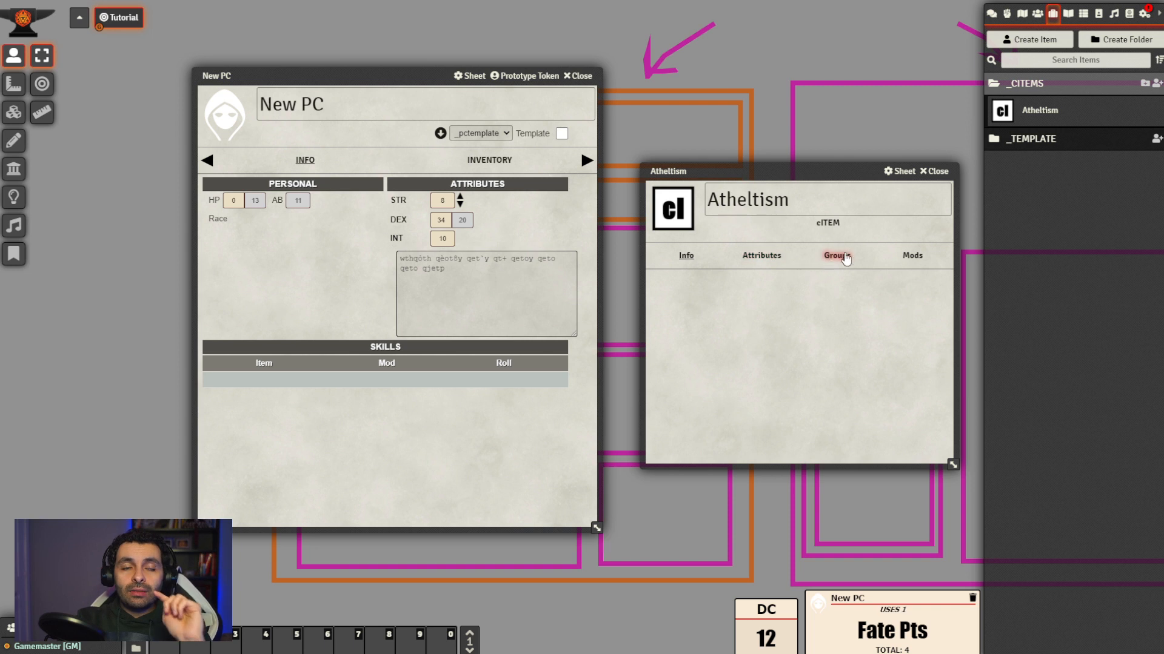
left_click(927, 297)
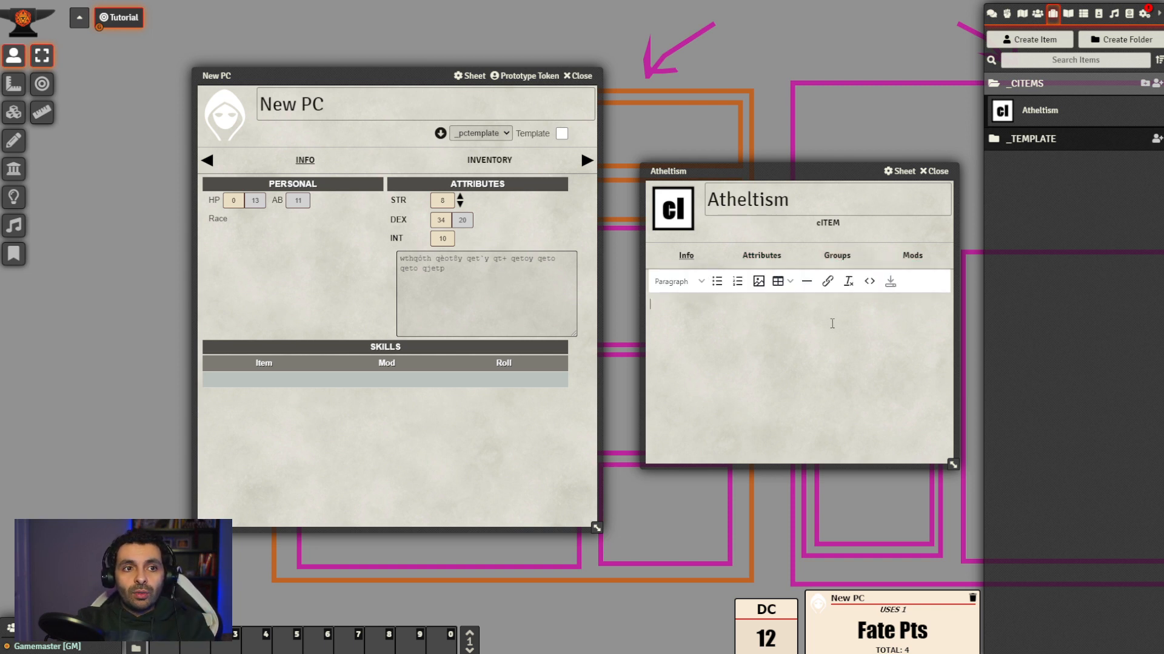
type("This skill represents ....")
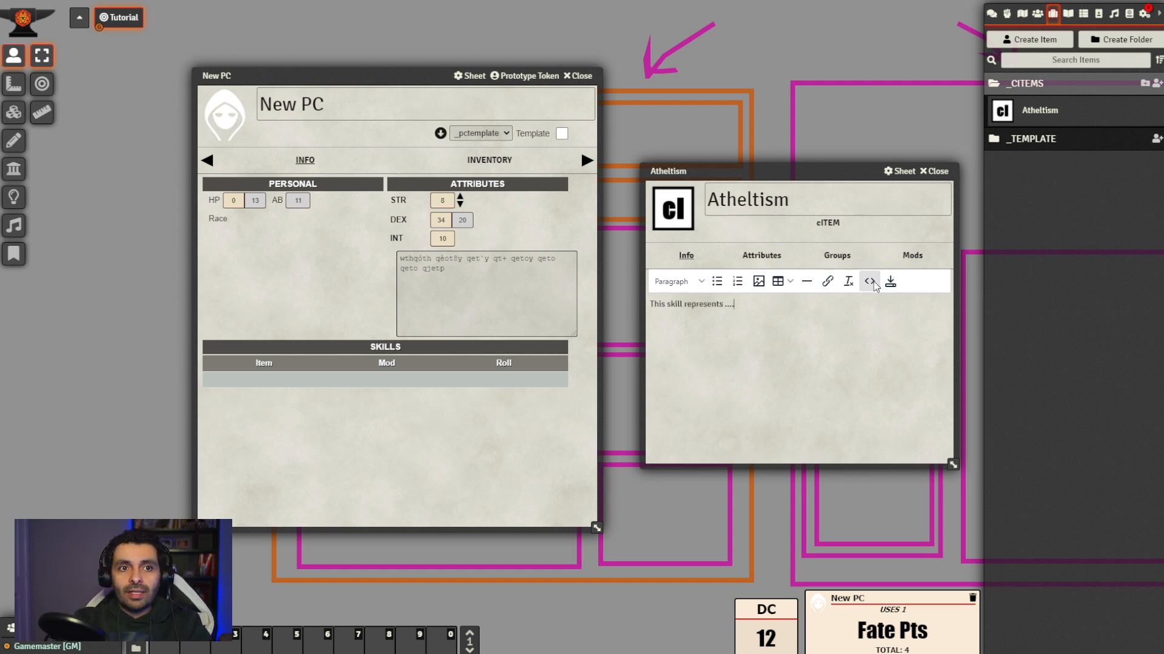
left_click(890, 281)
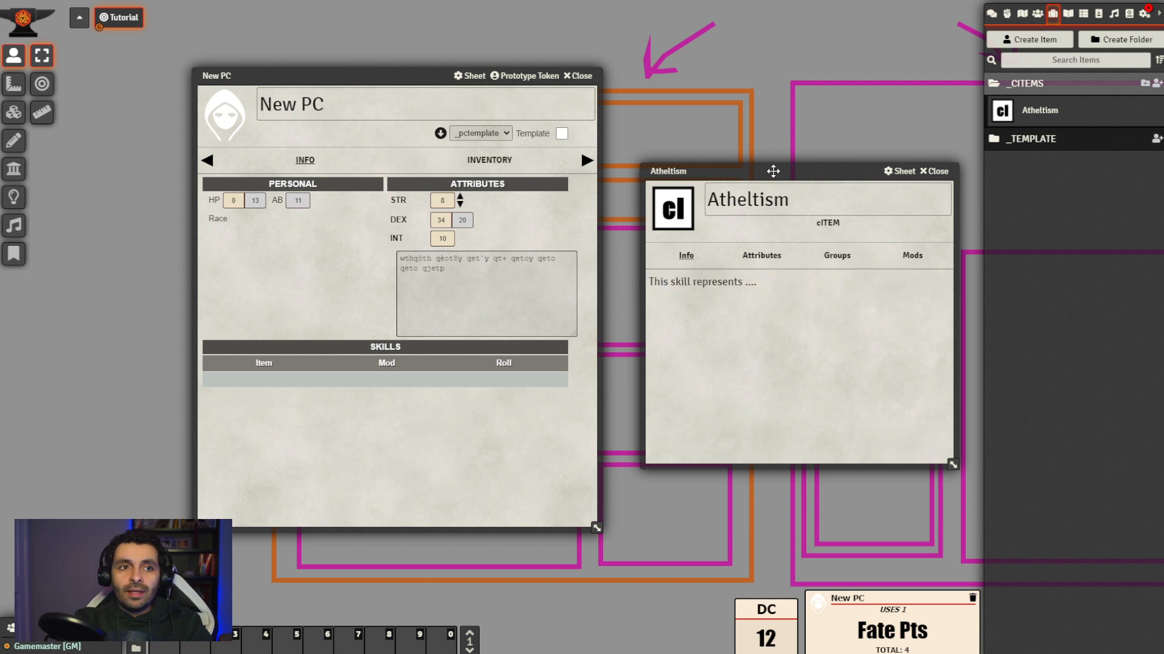
Examine the Atheltism cItem's Attributes, Groups, Mods and Info sections beside the New PC sheet
left_click_drag(772, 171, 762, 152)
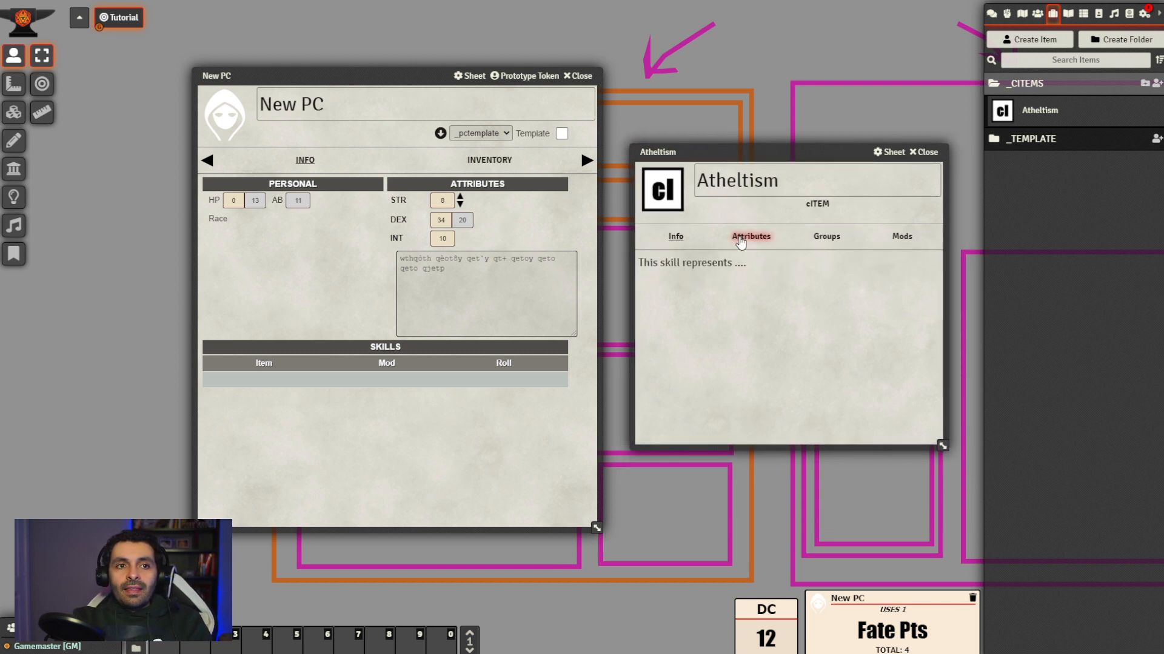
left_click(745, 237)
left_click(826, 237)
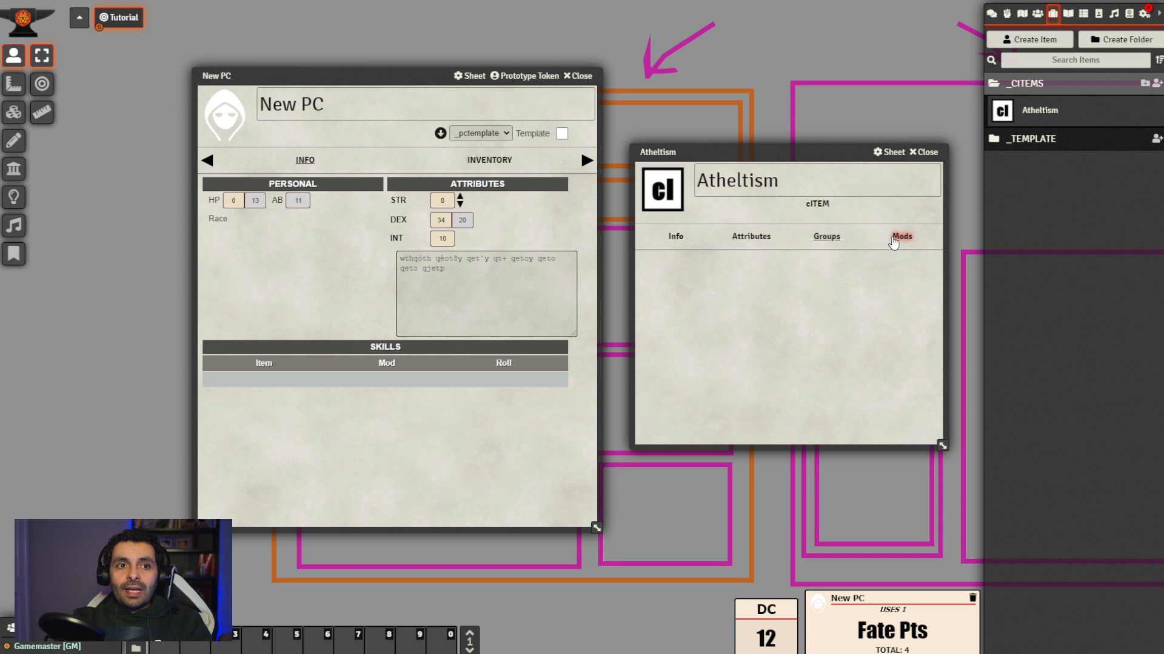
left_click(897, 239)
left_click(678, 239)
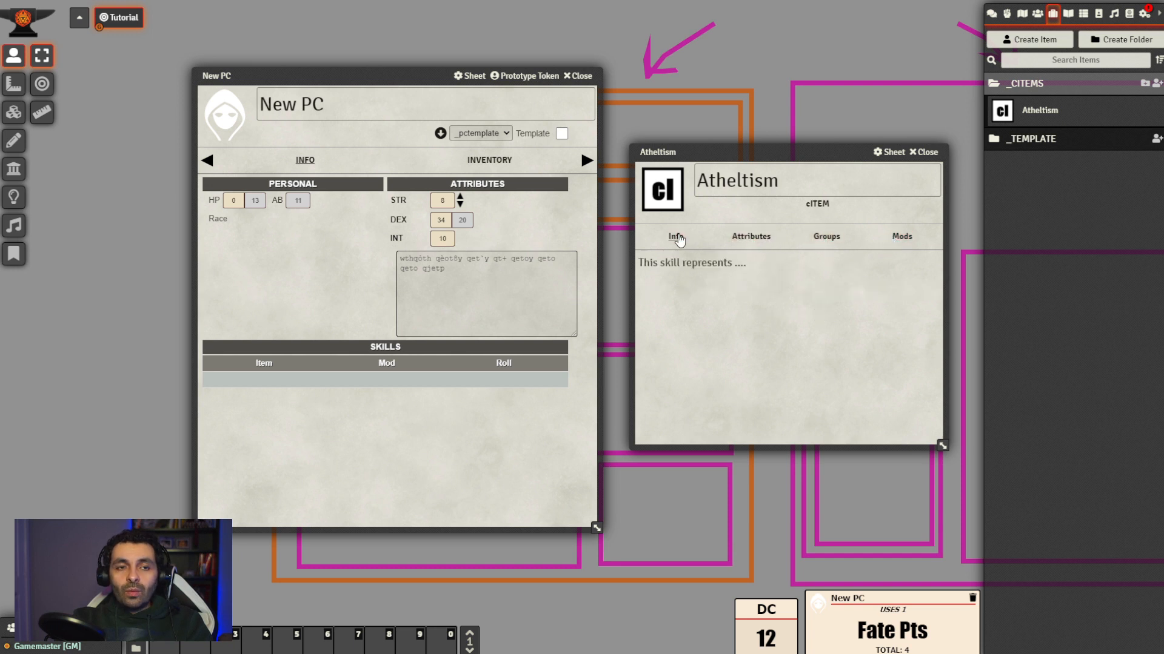
left_click_drag(431, 76, 404, 75)
left_click(769, 238)
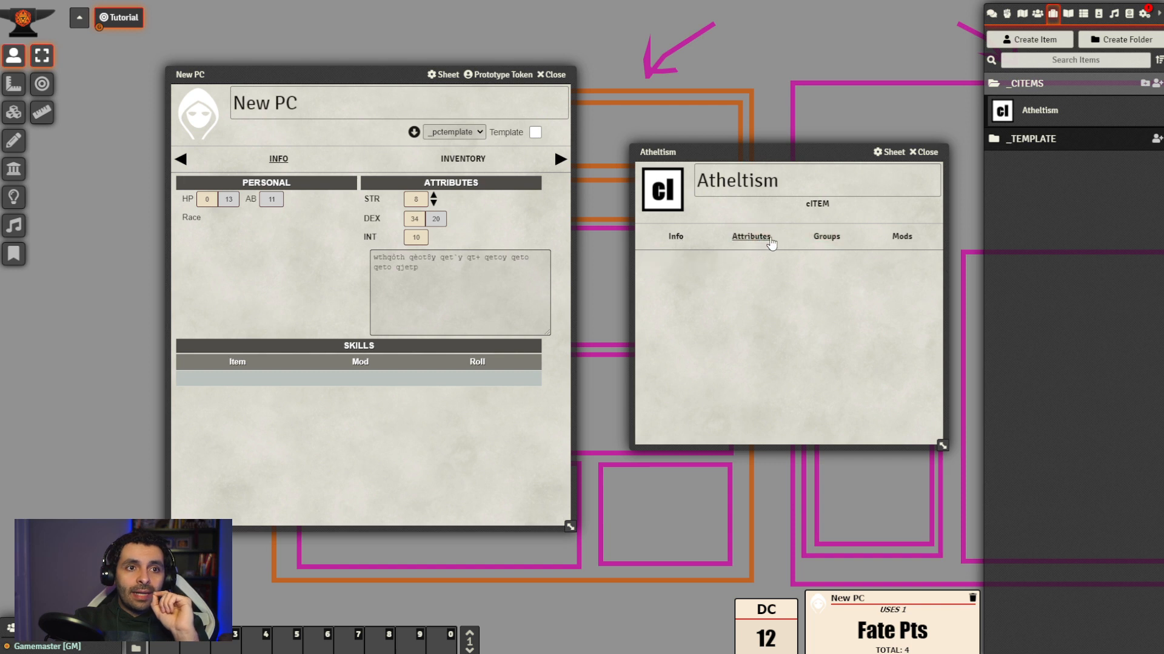
left_click(818, 240)
left_click(671, 240)
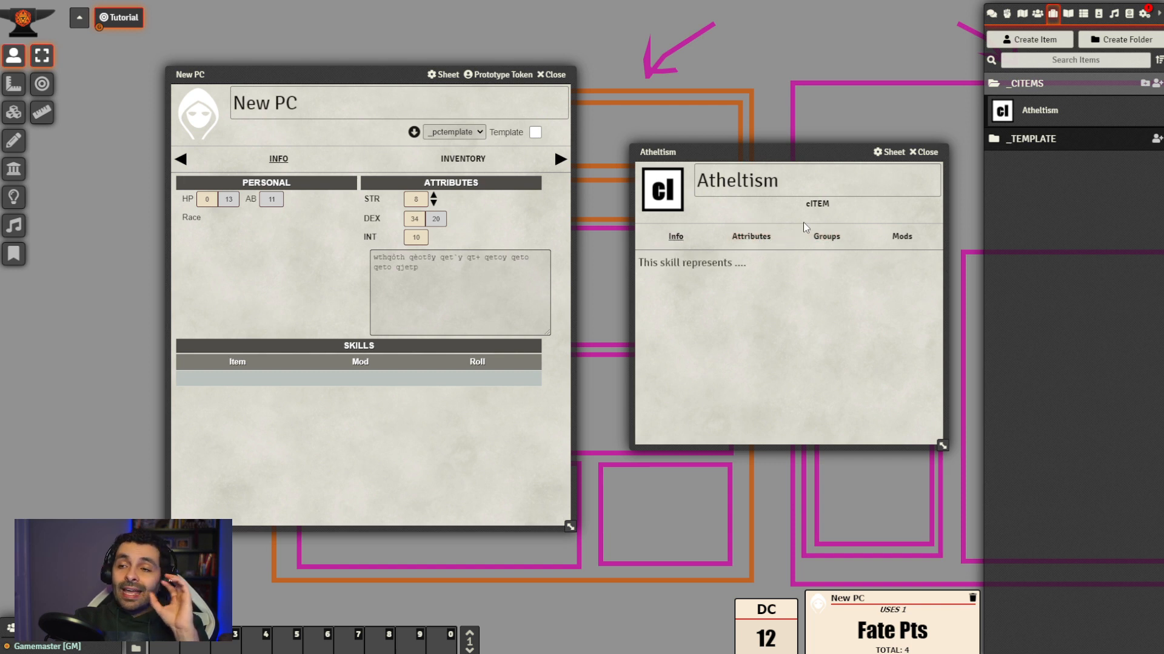
left_click_drag(807, 154, 793, 131)
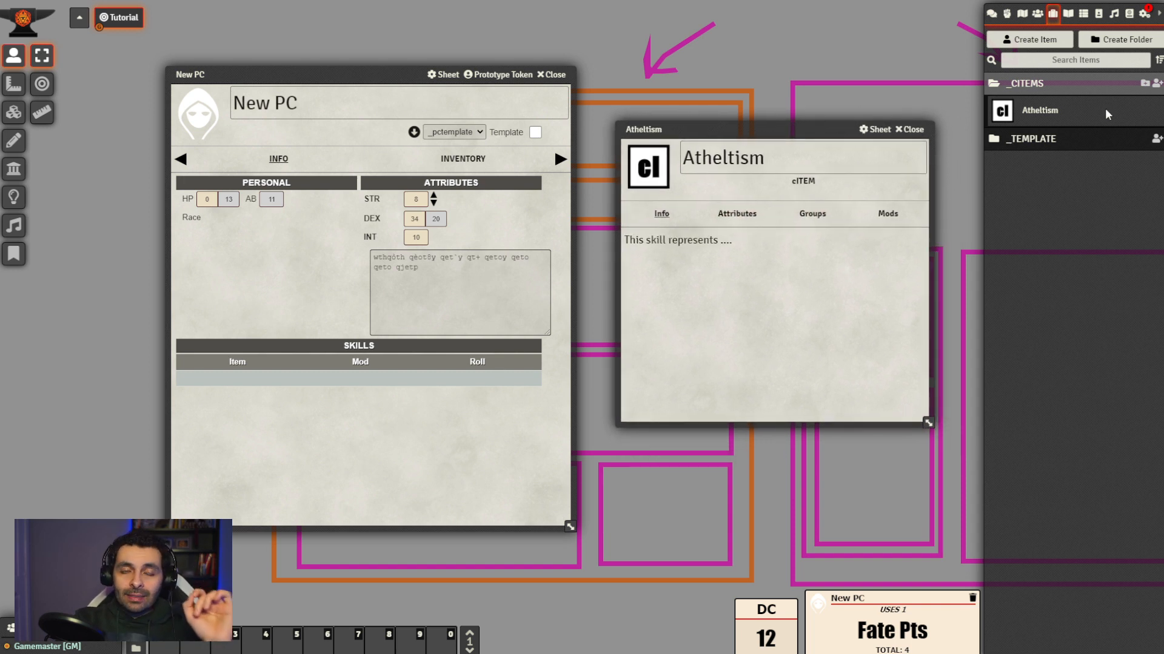
left_click(1068, 14)
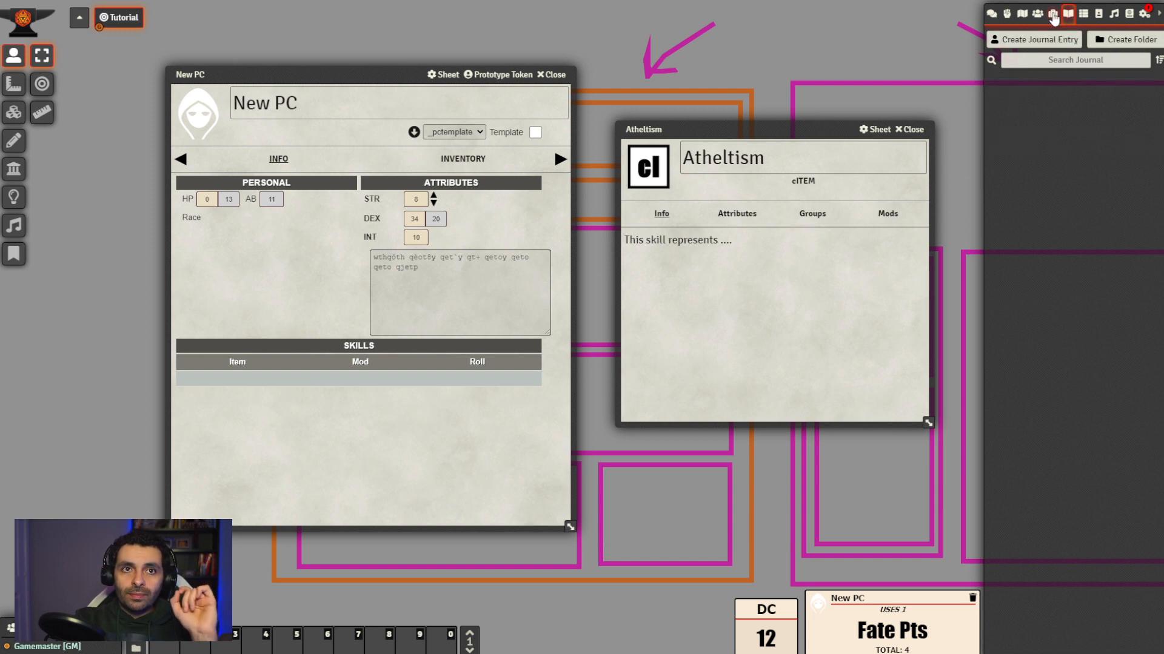
left_click(1052, 13)
left_click(1054, 88)
left_click(1054, 88)
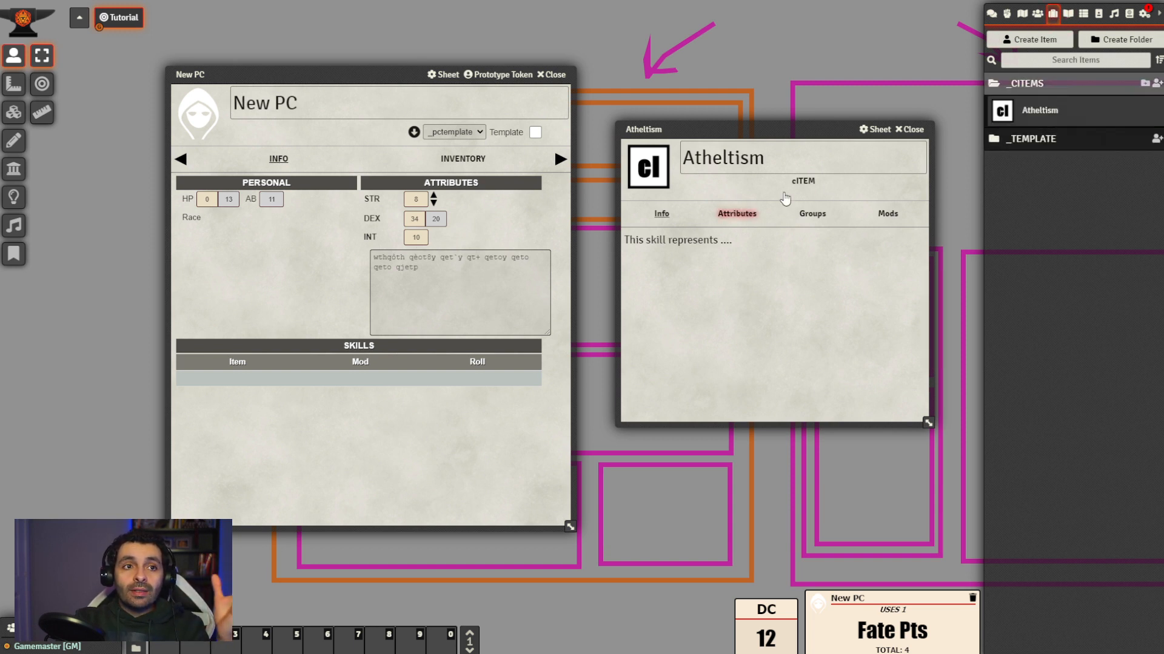
left_click_drag(796, 125, 784, 135)
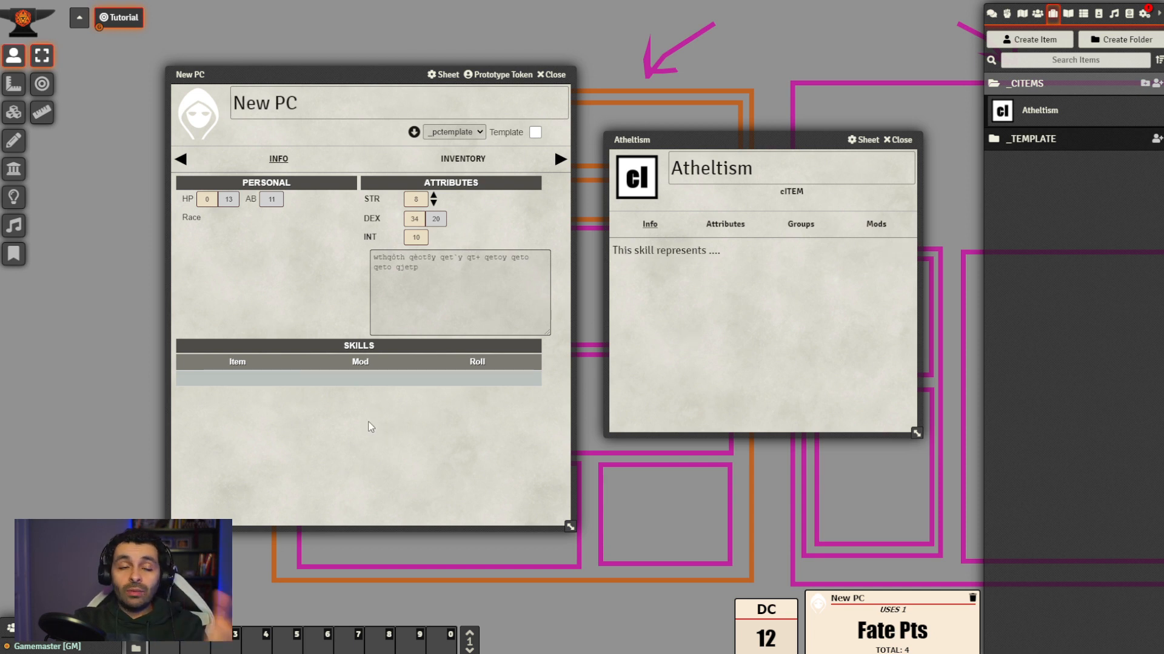
Add the Skill Group from the _GROUPS folder to the Atheltism cItem's groups and check its Mod attribute
left_click(1042, 143)
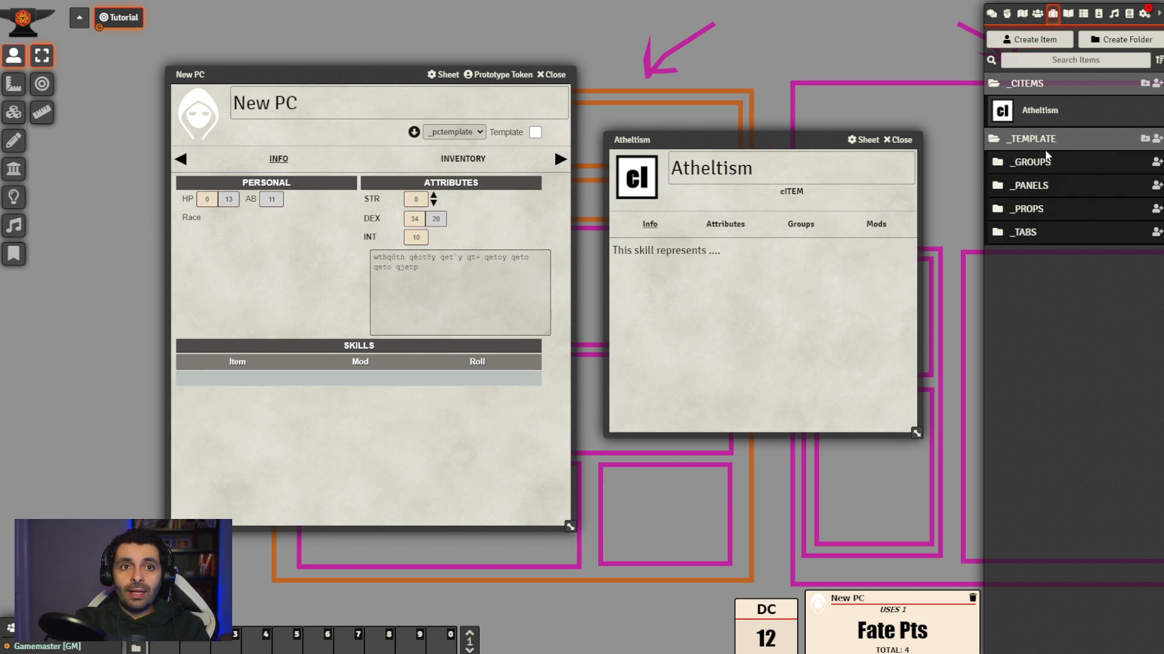
left_click(1046, 161)
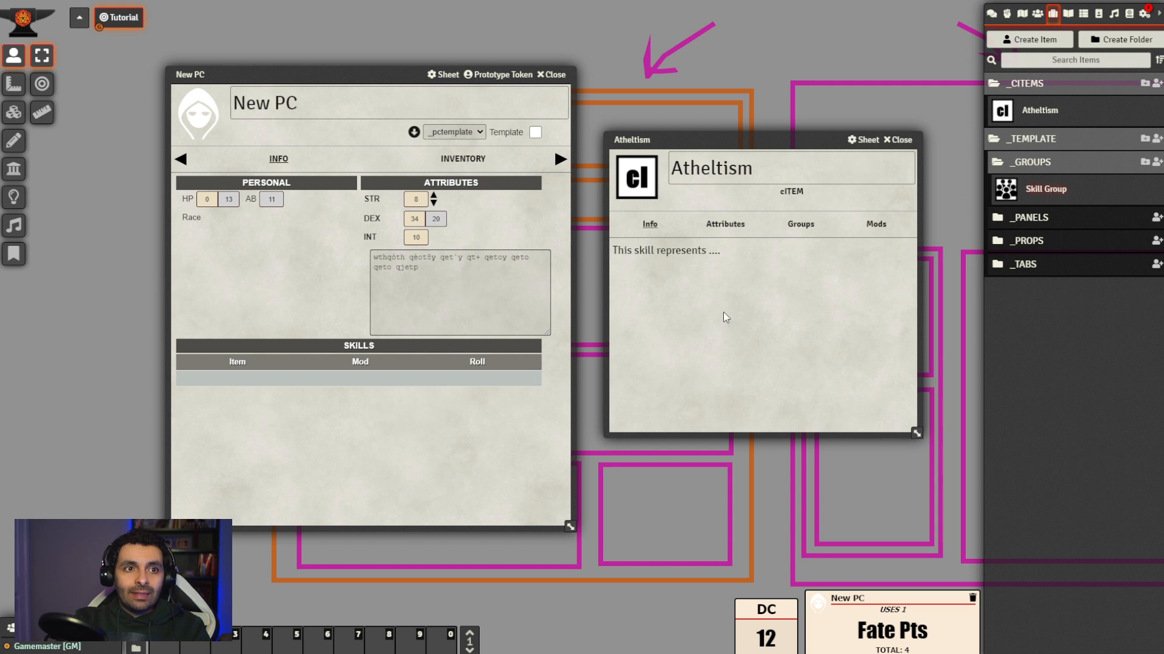
left_click(807, 229)
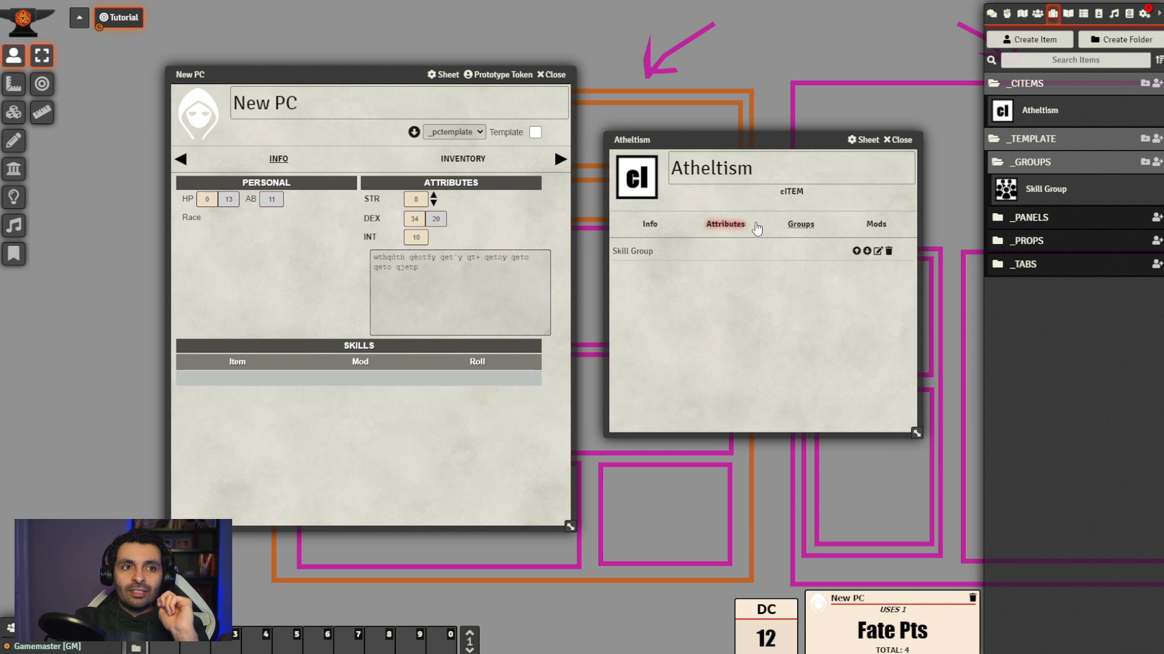
left_click(737, 229)
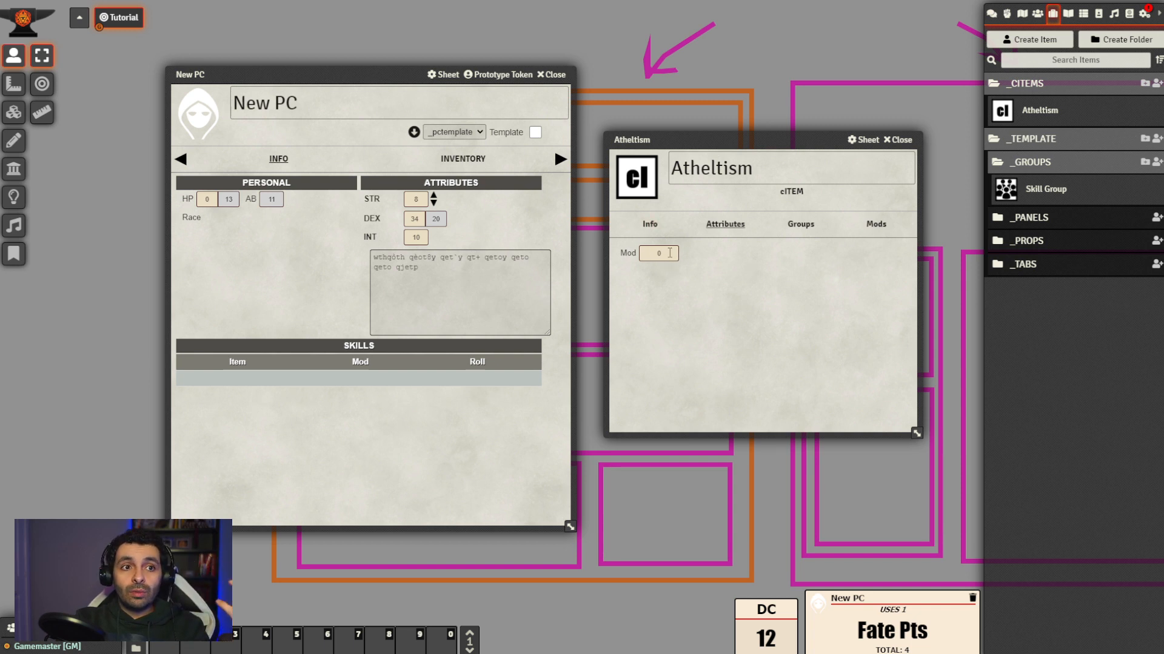
left_click(670, 256)
left_click(722, 291)
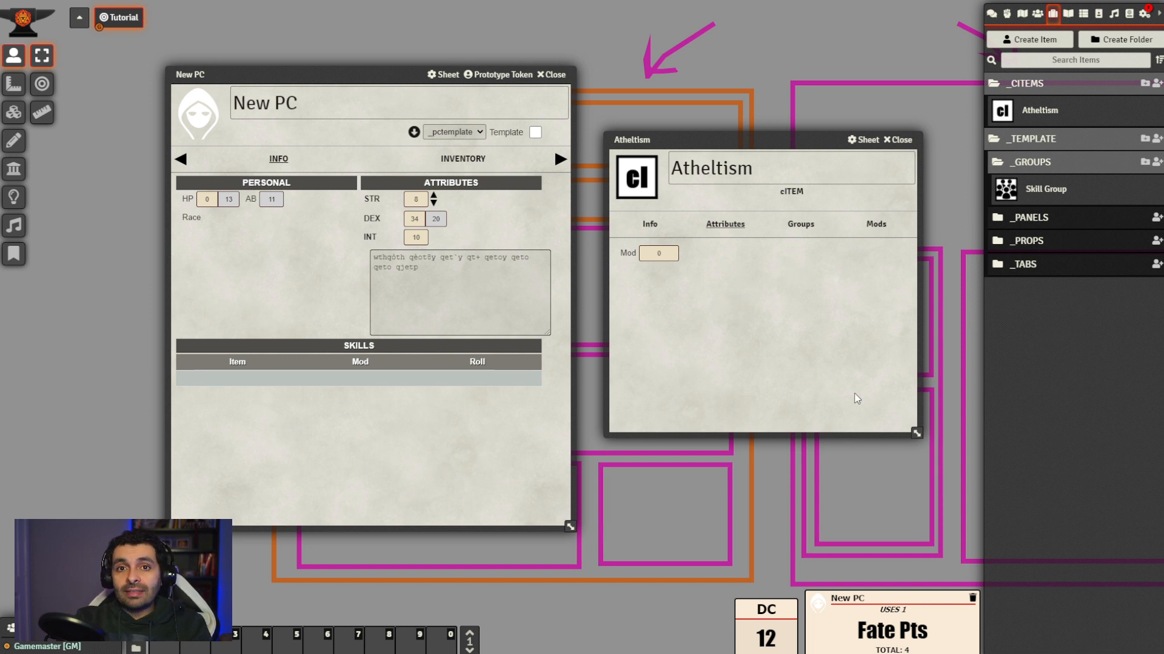
Close the Atheltism cItem, add it to the New PC sheet from the _CITEMS folder, and reposition the sheet
left_click_drag(797, 139, 783, 124)
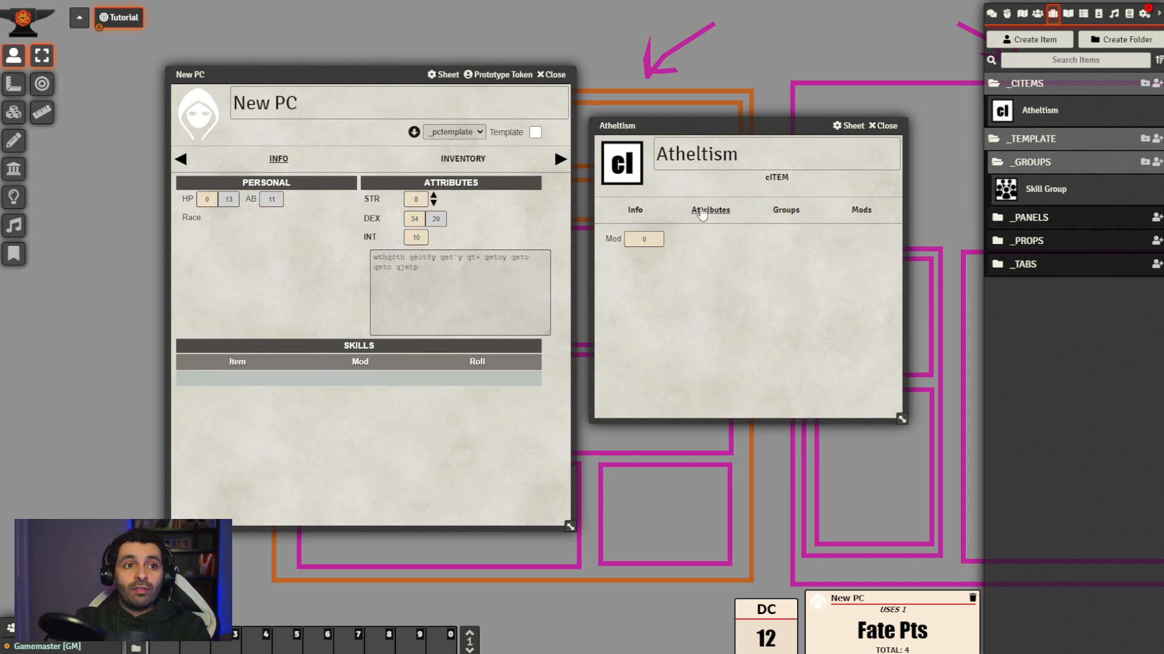
left_click(635, 210)
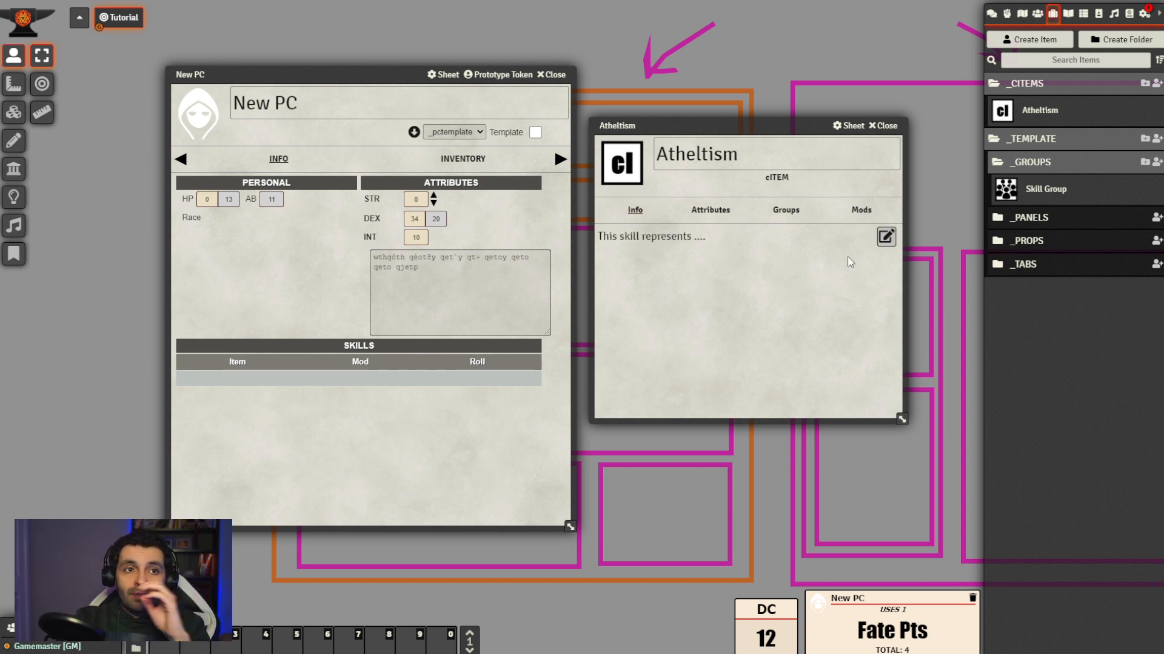
left_click(890, 128)
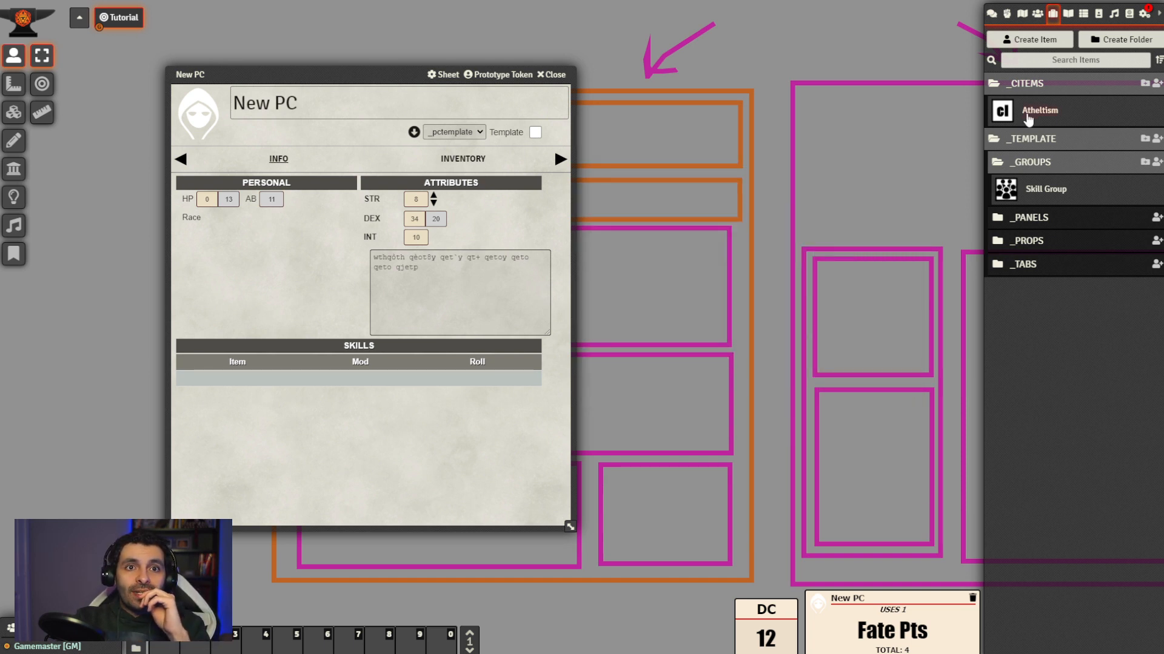
left_click_drag(1038, 115, 404, 430)
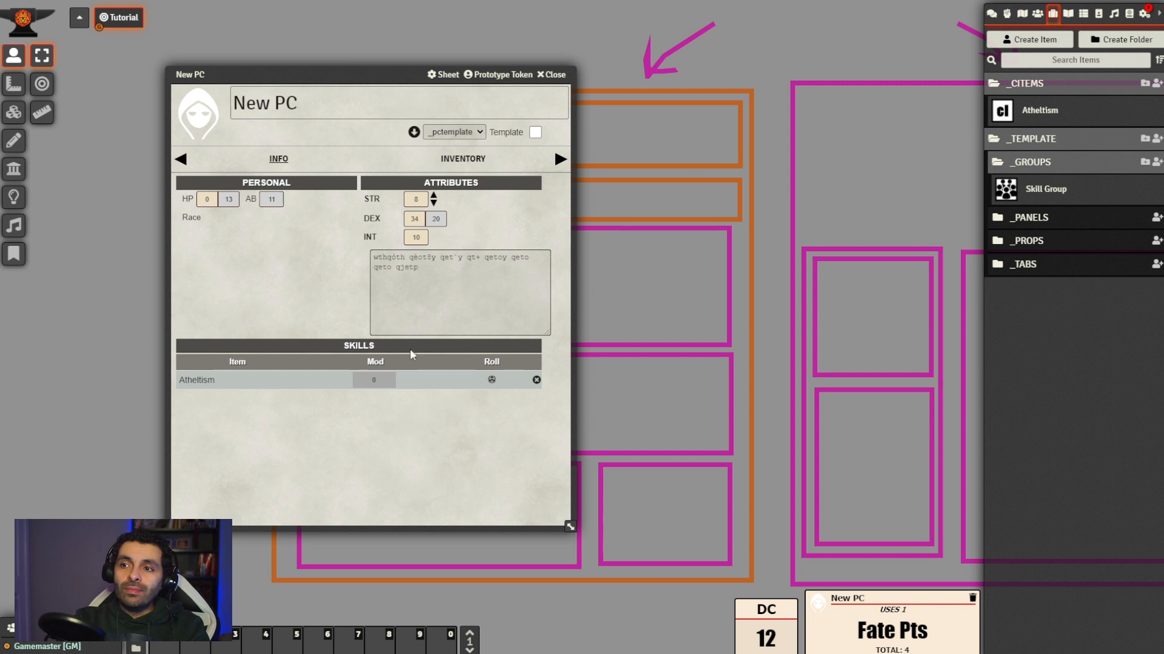
left_click_drag(319, 74, 549, 51)
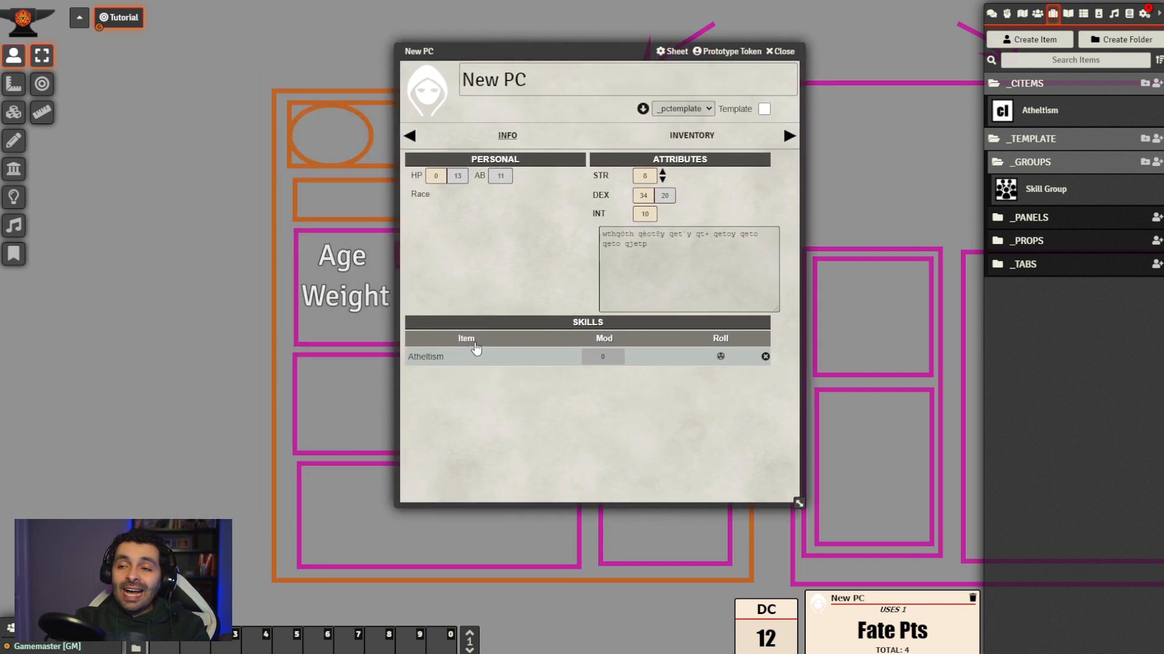
left_click_drag(598, 48, 534, 54)
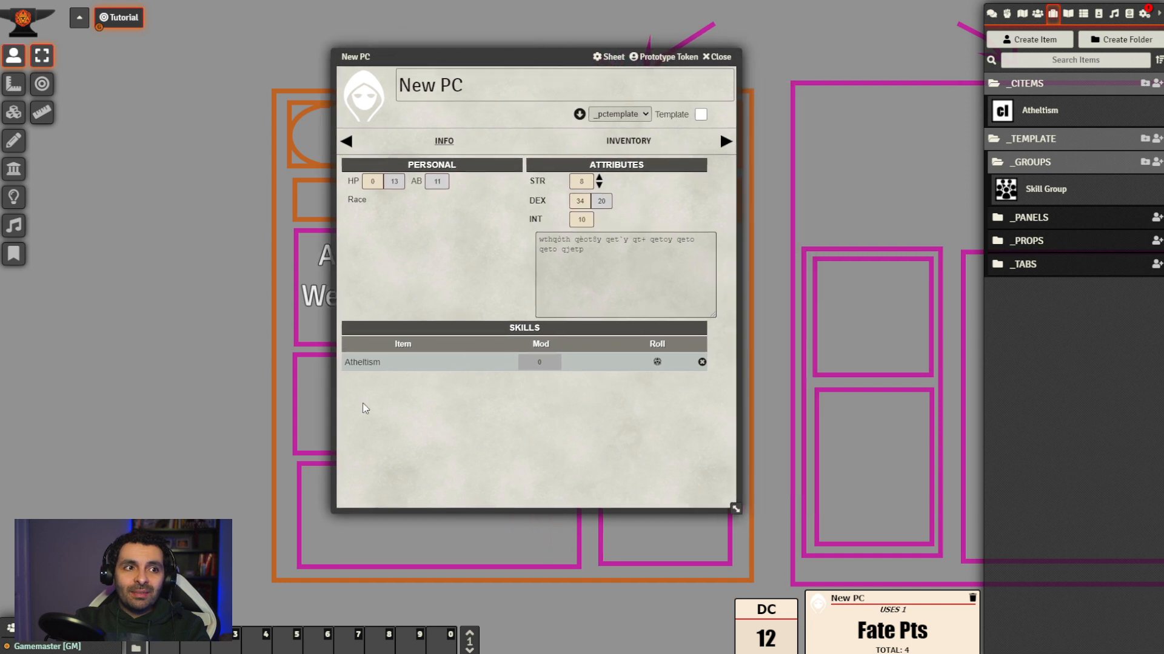
Open the Skills Table property from the _PROPS folder and show its details beside the New PC sheet
left_click(1068, 14)
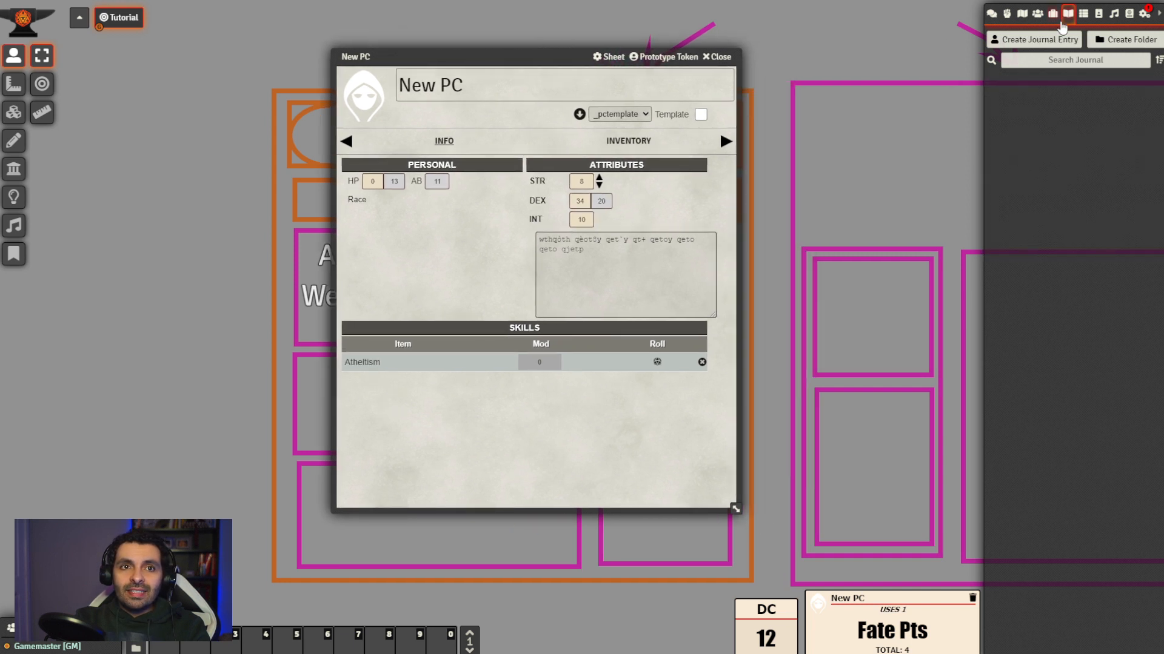
left_click(1055, 15)
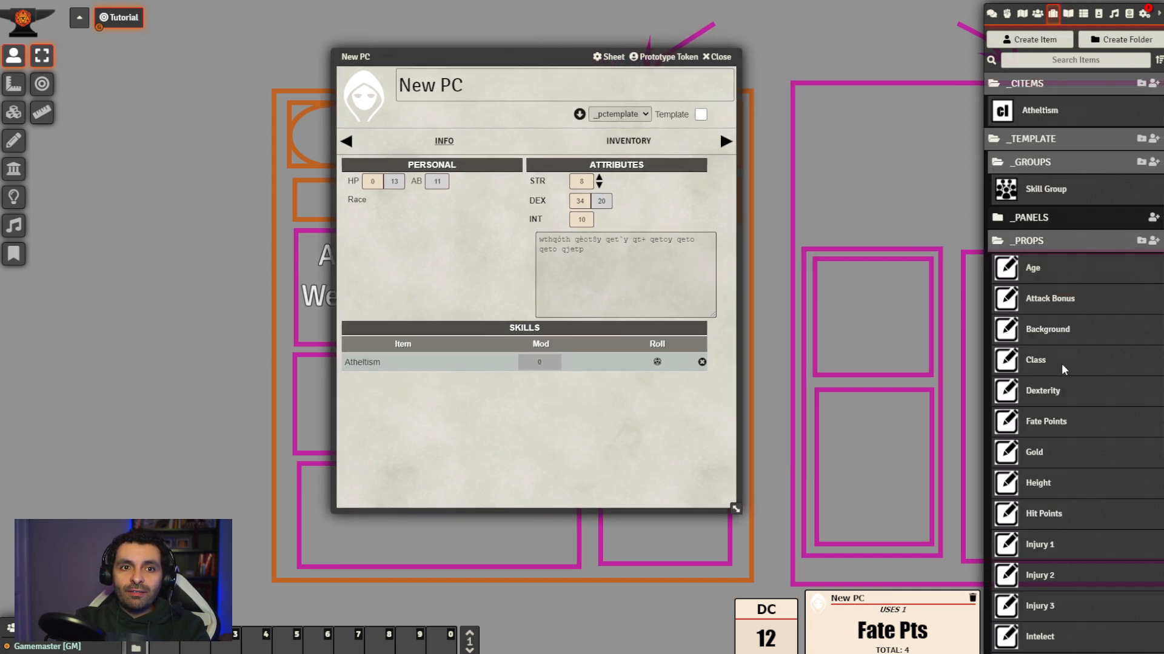
scroll(1071, 432, "down", 5)
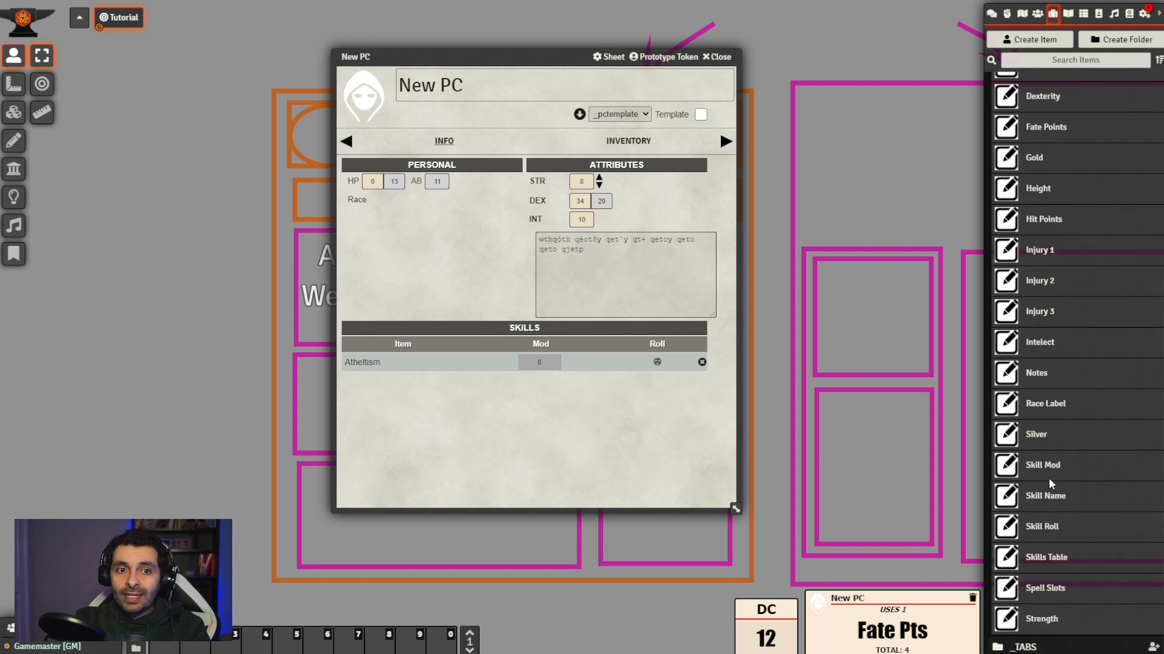
left_click(1050, 567)
left_click_drag(570, 187, 785, 135)
left_click_drag(485, 54, 333, 66)
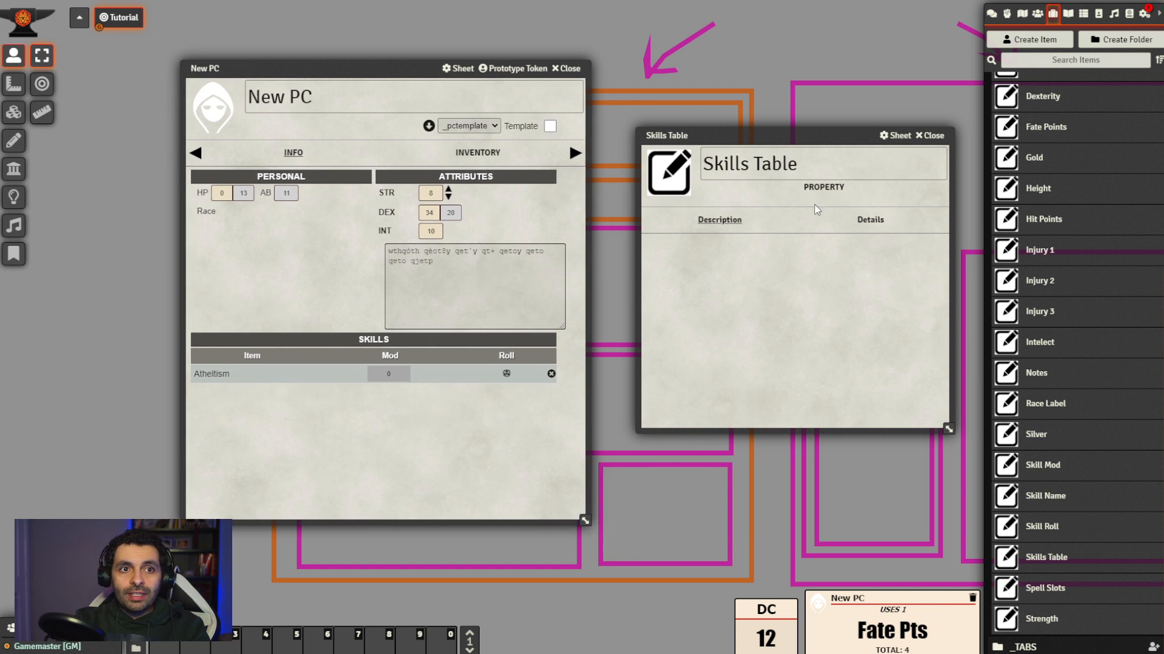
left_click(870, 219)
scroll(794, 327, "down", 2)
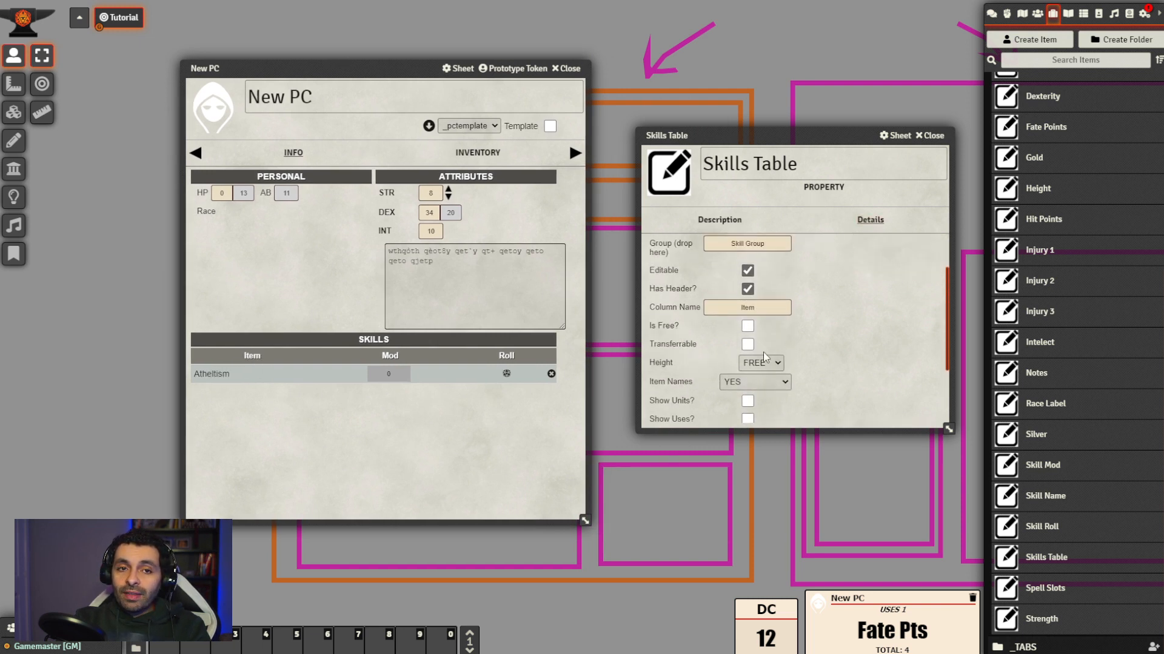
Review the Skills Table property's Column Name setting and align its window with the New PC sheet
left_click(746, 308)
left_click(770, 308)
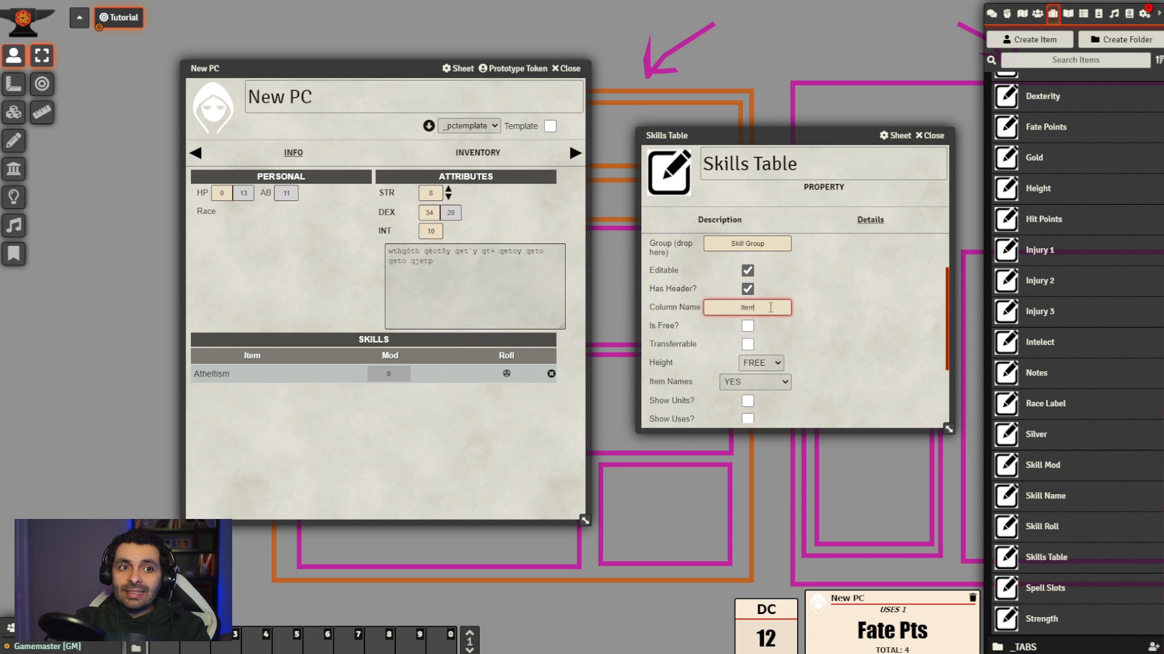
left_click_drag(770, 307, 707, 308)
left_click(772, 308)
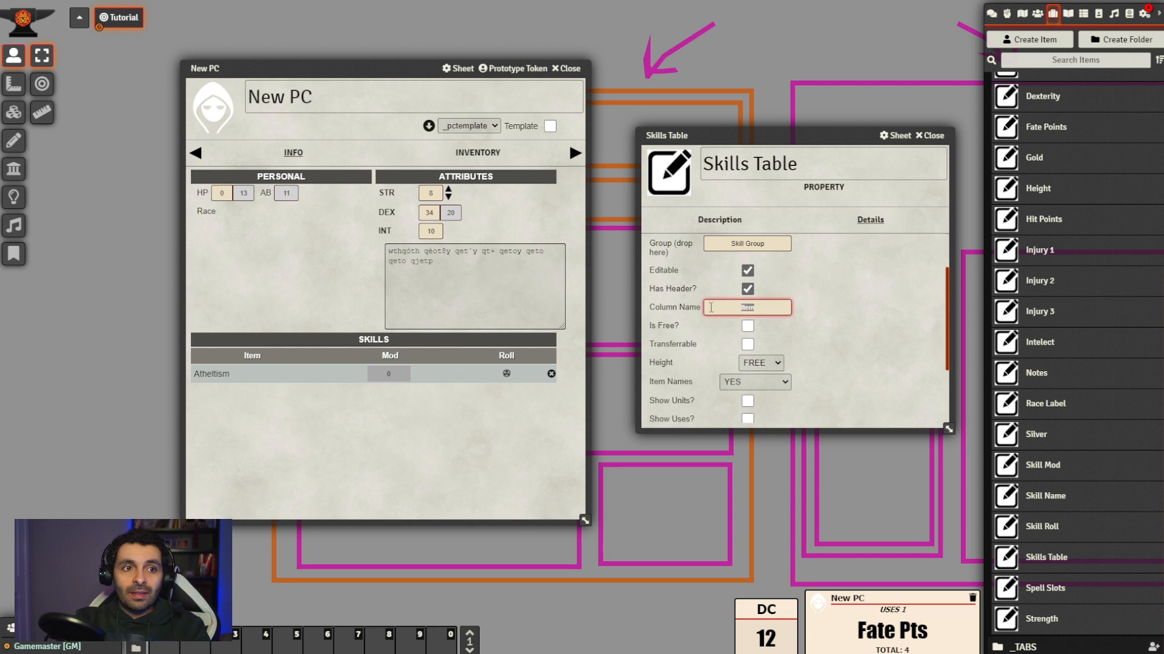
left_click(849, 310)
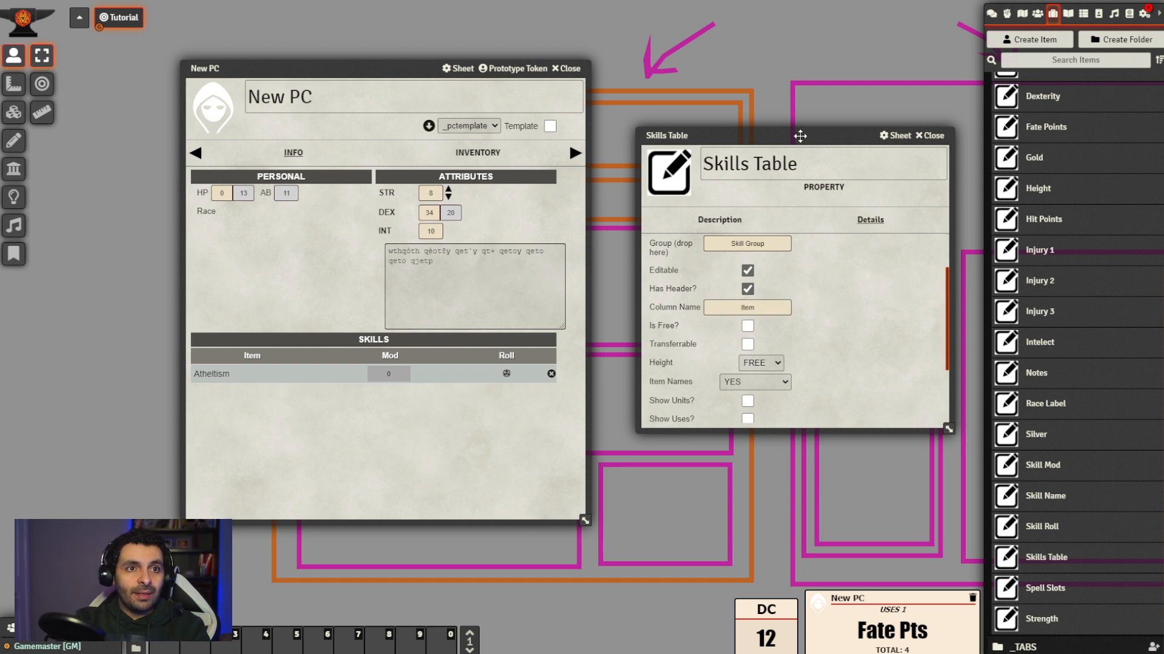
left_click_drag(798, 134, 808, 68)
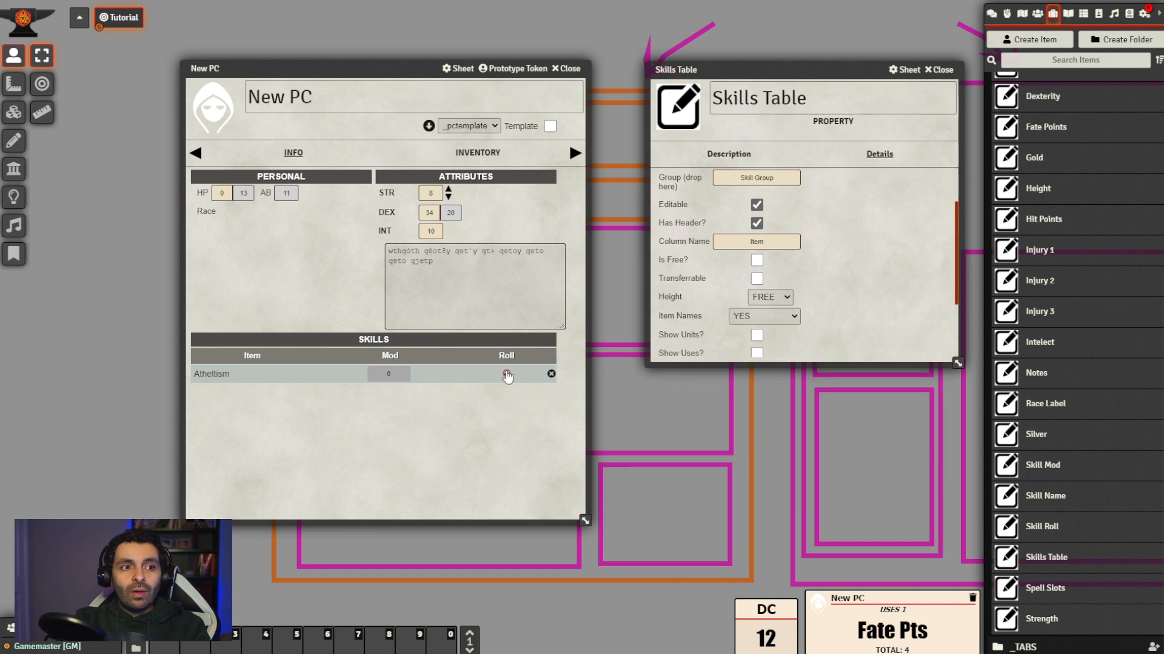
Open Atheltism from the New PC's Skills table to read its info description, and close it again
left_click(214, 374)
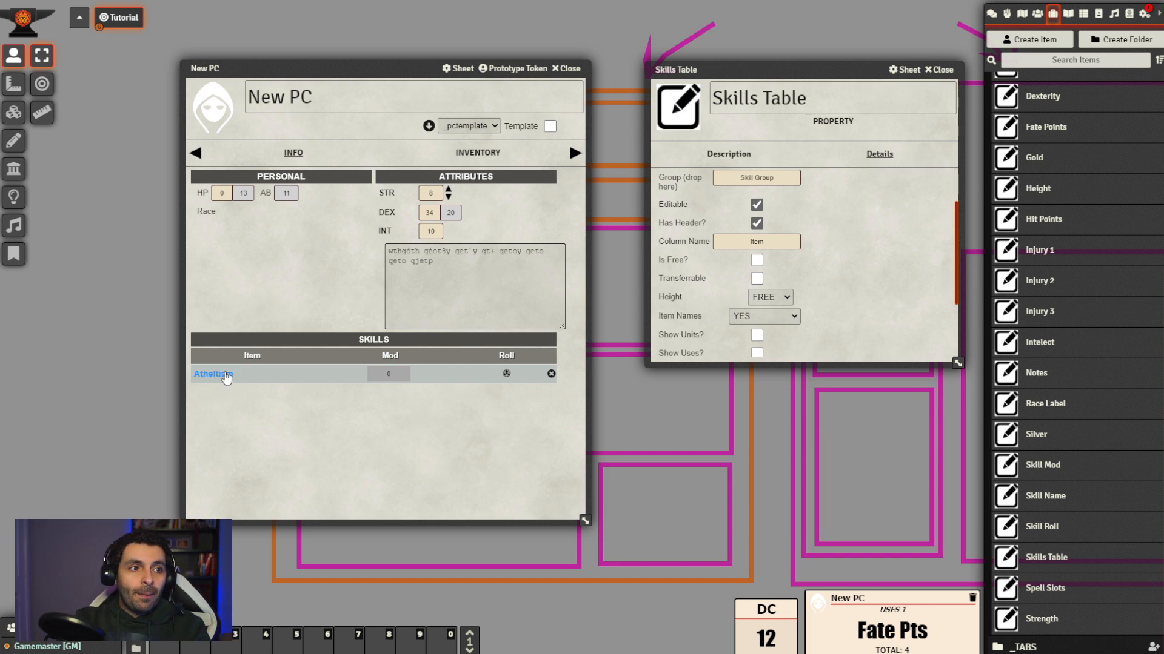
left_click_drag(799, 124, 744, 233)
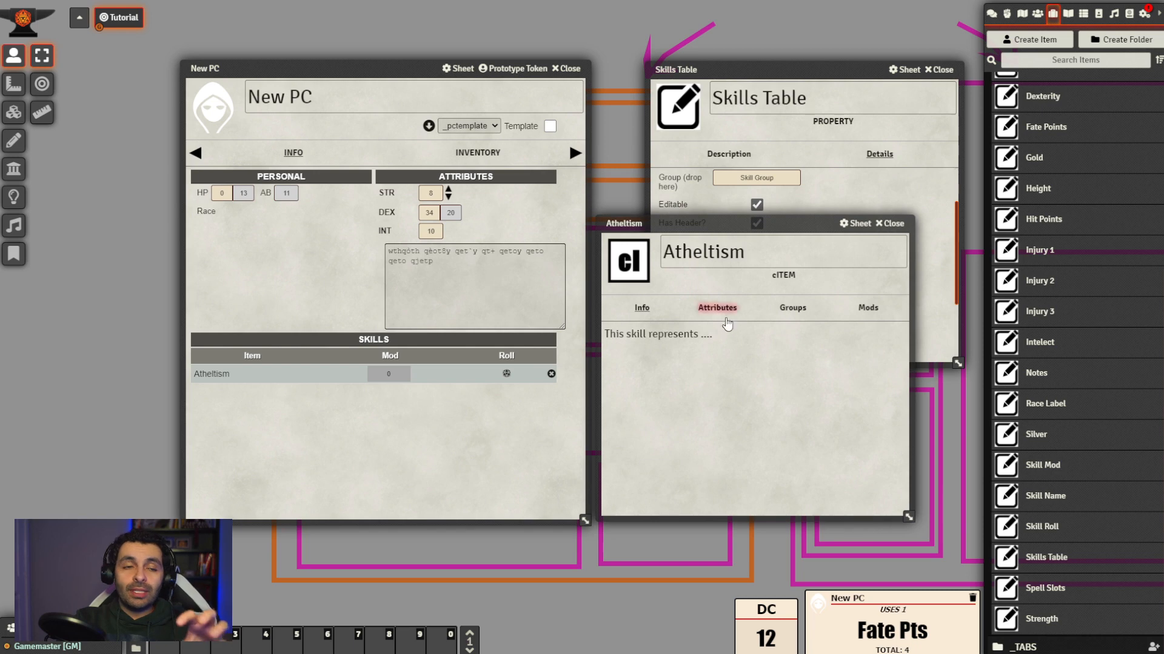
left_click(887, 211)
left_click(816, 383)
left_click(893, 225)
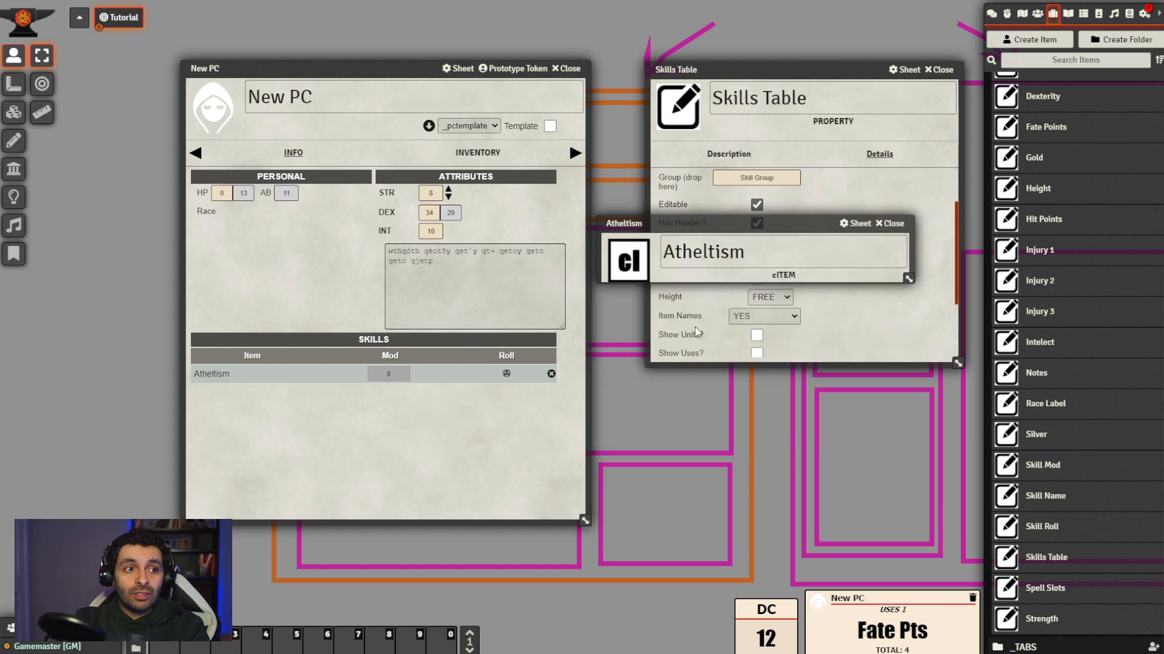
left_click(219, 374)
left_click_drag(744, 226, 798, 297)
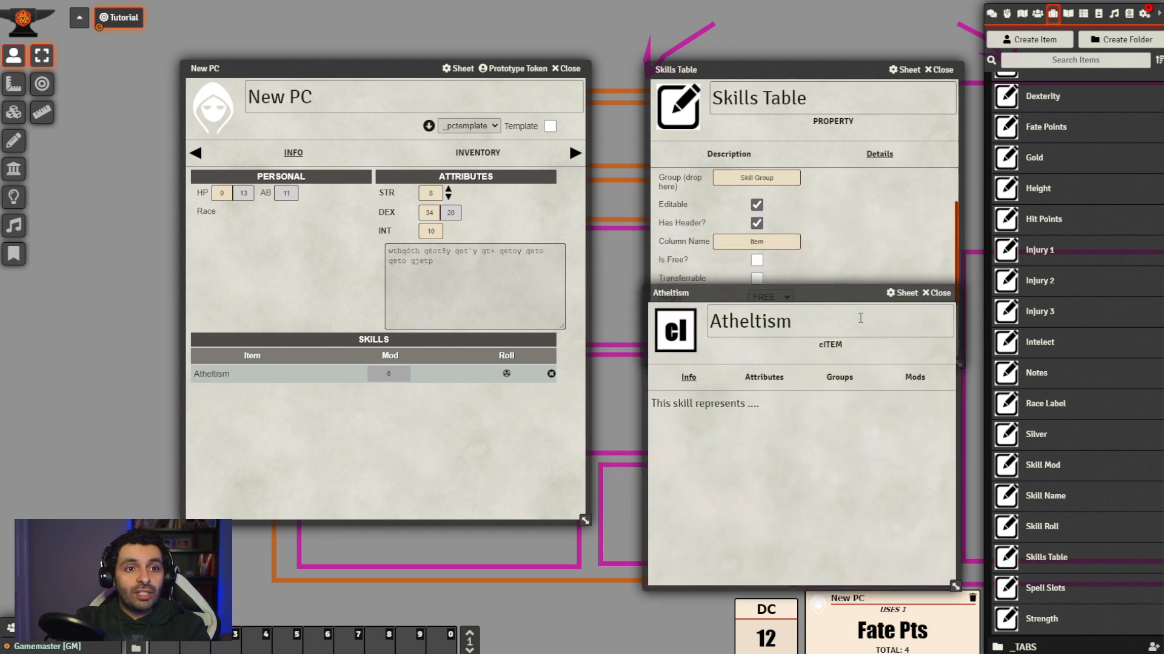
left_click_drag(956, 291, 808, 254)
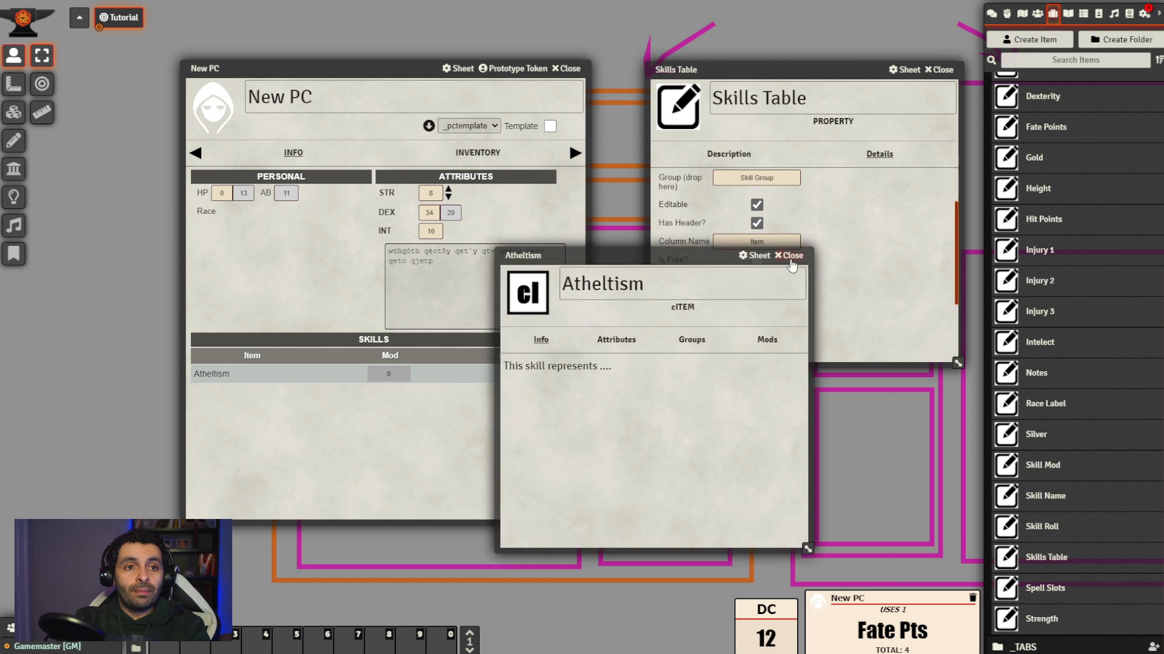
left_click(805, 254)
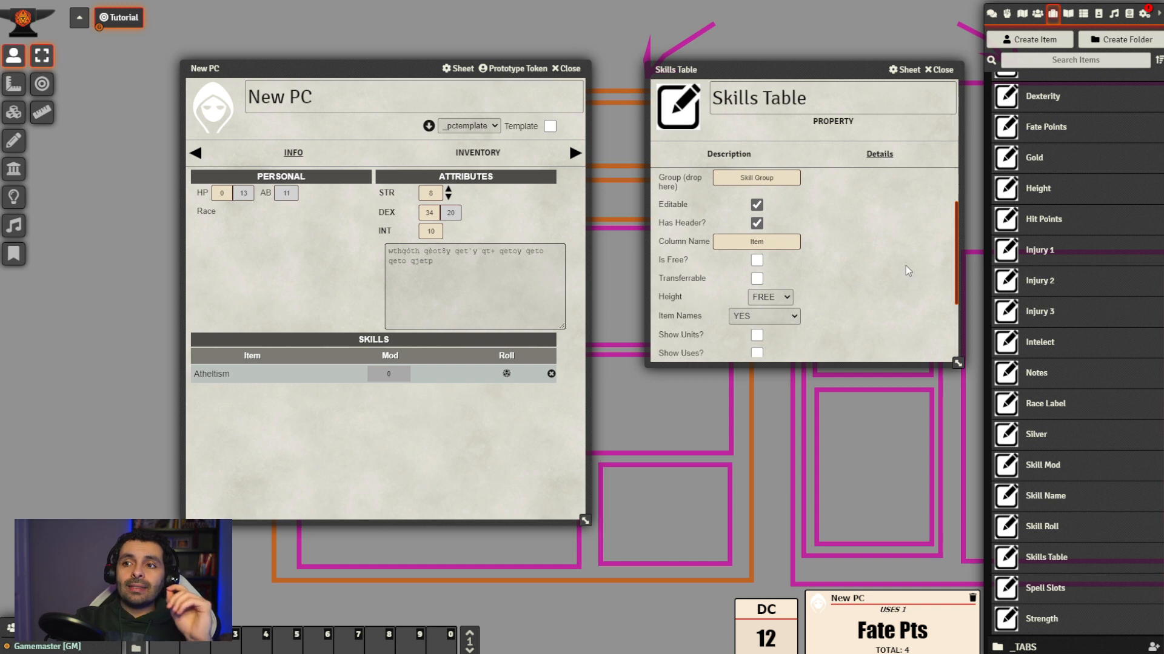
Enlarge the Skills Table property window and look through all of its table options down to Tooltip
left_click_drag(956, 264, 947, 222)
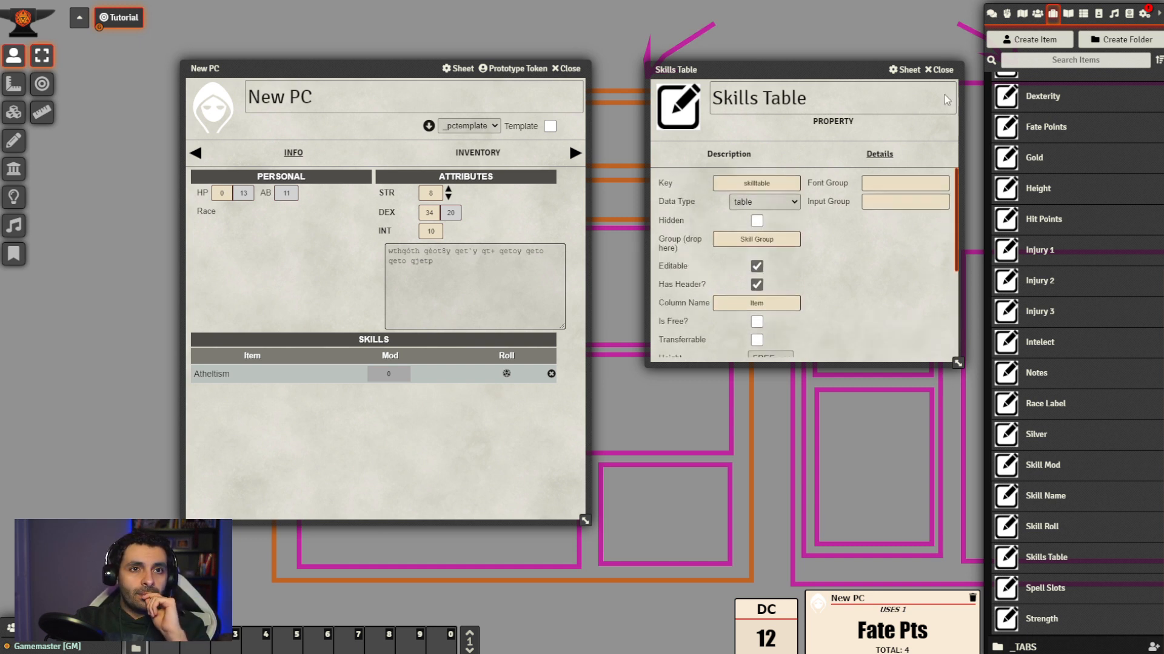
left_click_drag(855, 67, 839, 47)
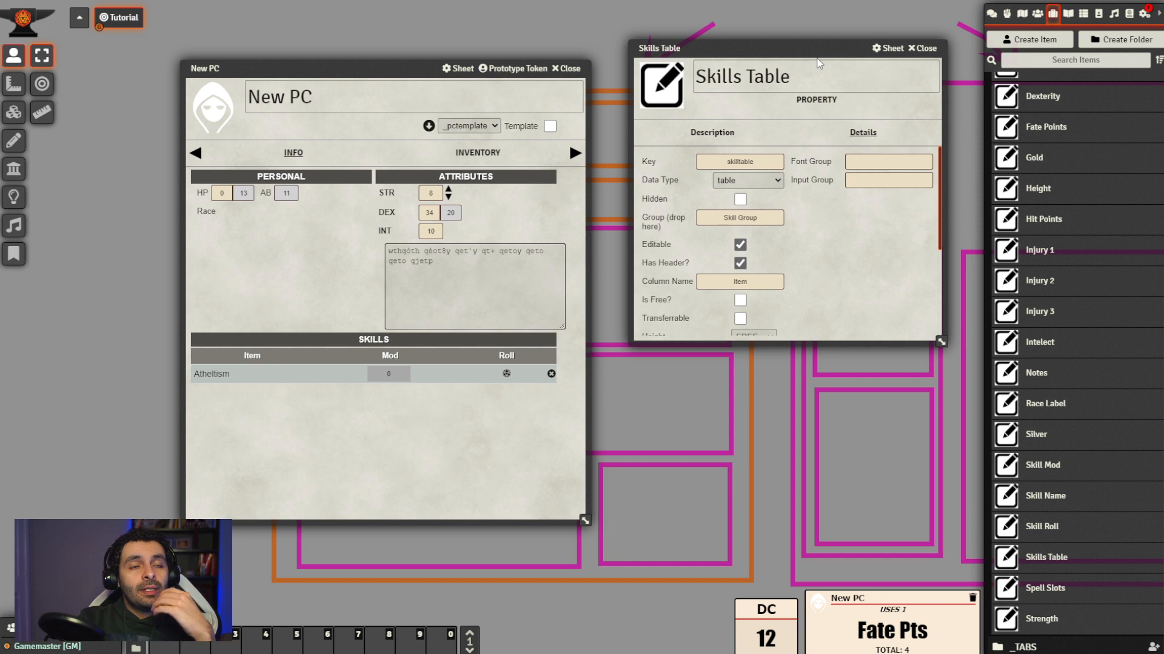
left_click_drag(822, 47, 798, 38)
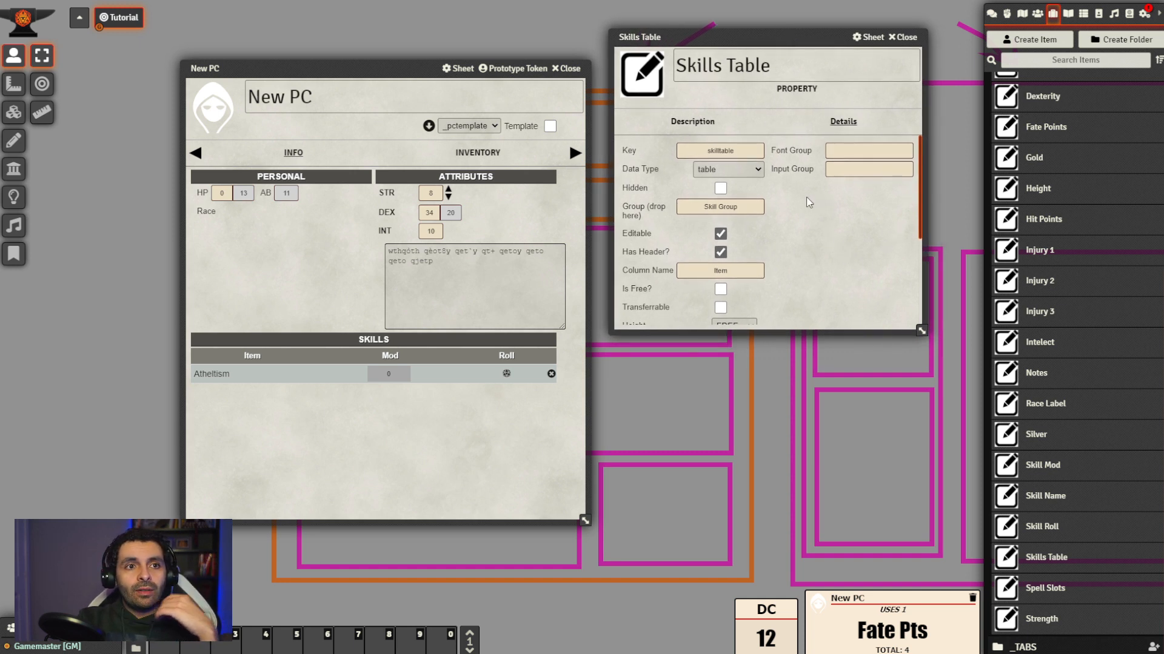
scroll(788, 224, "down", 5)
scroll(787, 225, "up", 2)
scroll(787, 224, "up", 2)
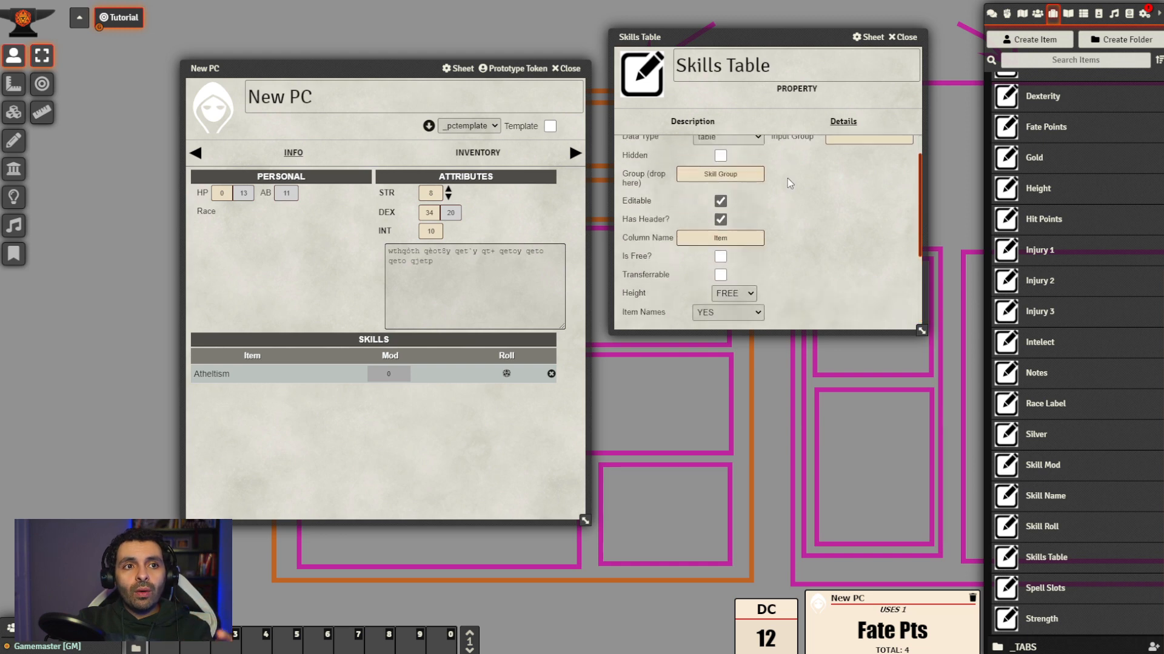
scroll(787, 178, "down", 4)
left_click_drag(921, 332, 925, 474)
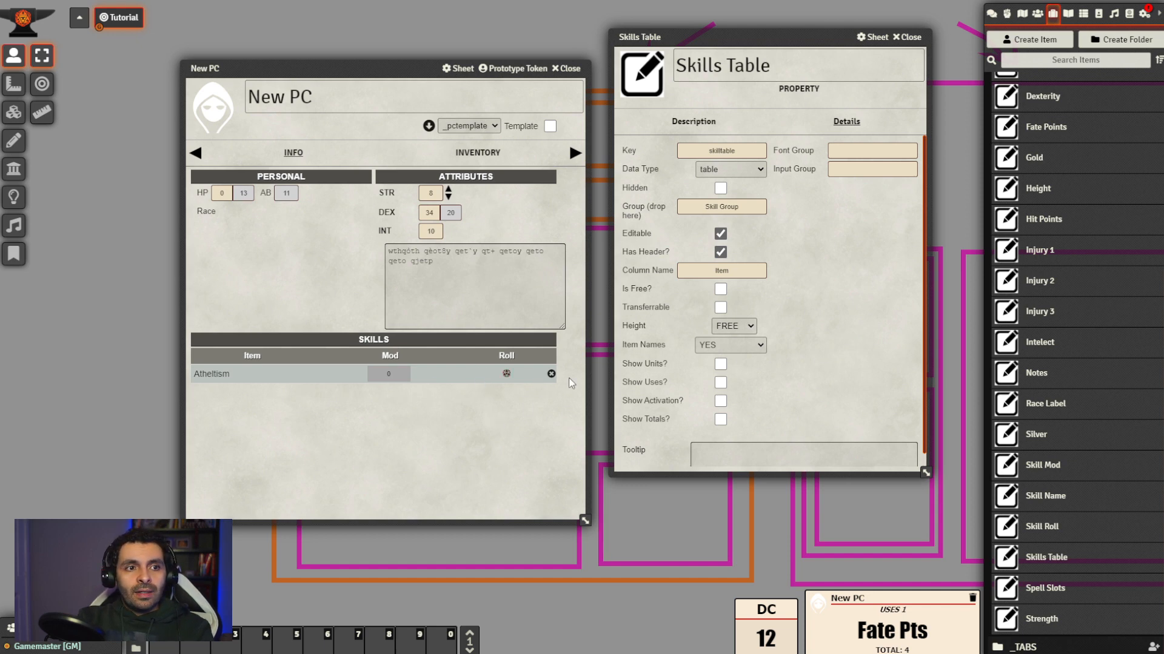
Remove the Atheltism item from the New PC's Skills table
left_click(551, 374)
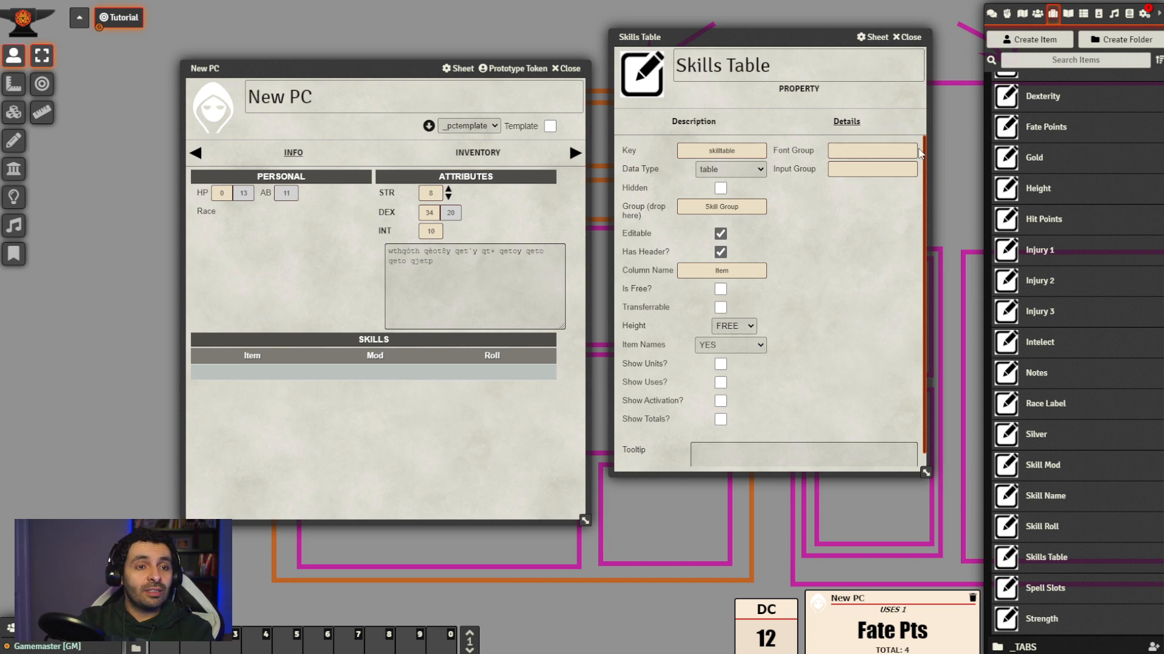
scroll(847, 282, "down", 1)
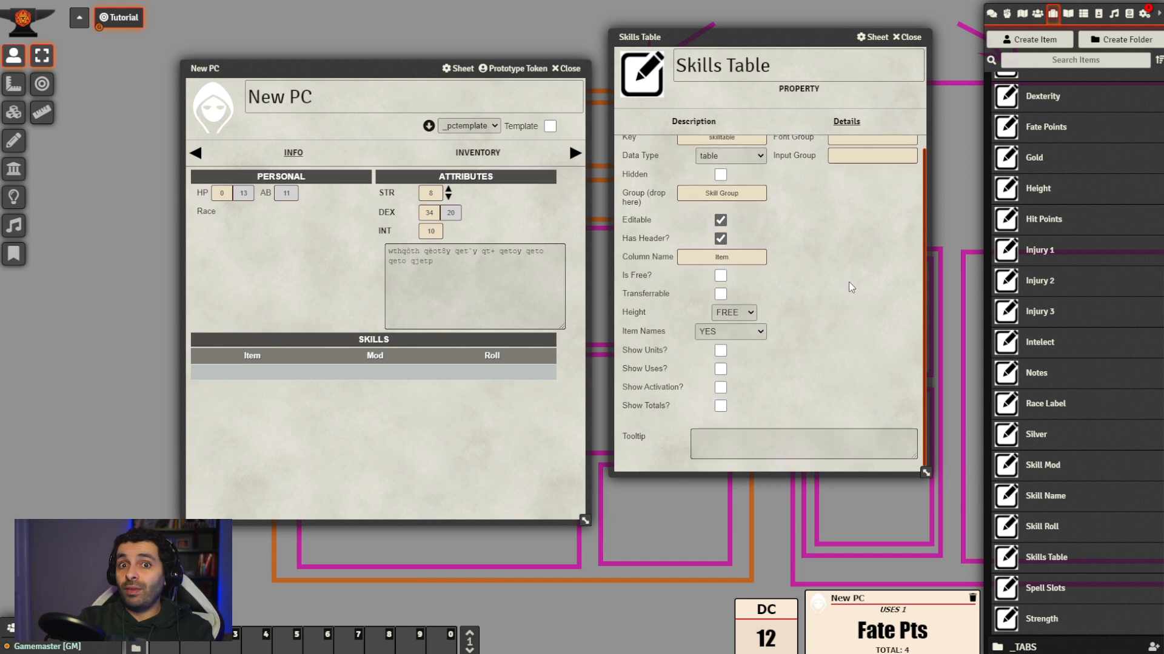